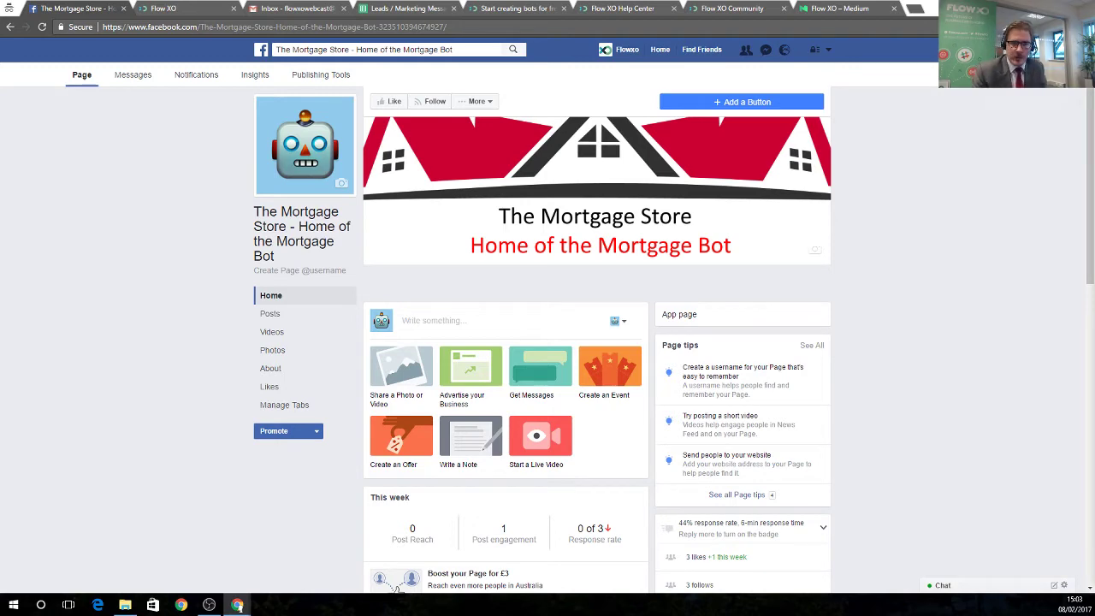
Start a new Messenger bot in Flow XO named 'The Mortgage Store'.
scroll(778, 499, down, 5)
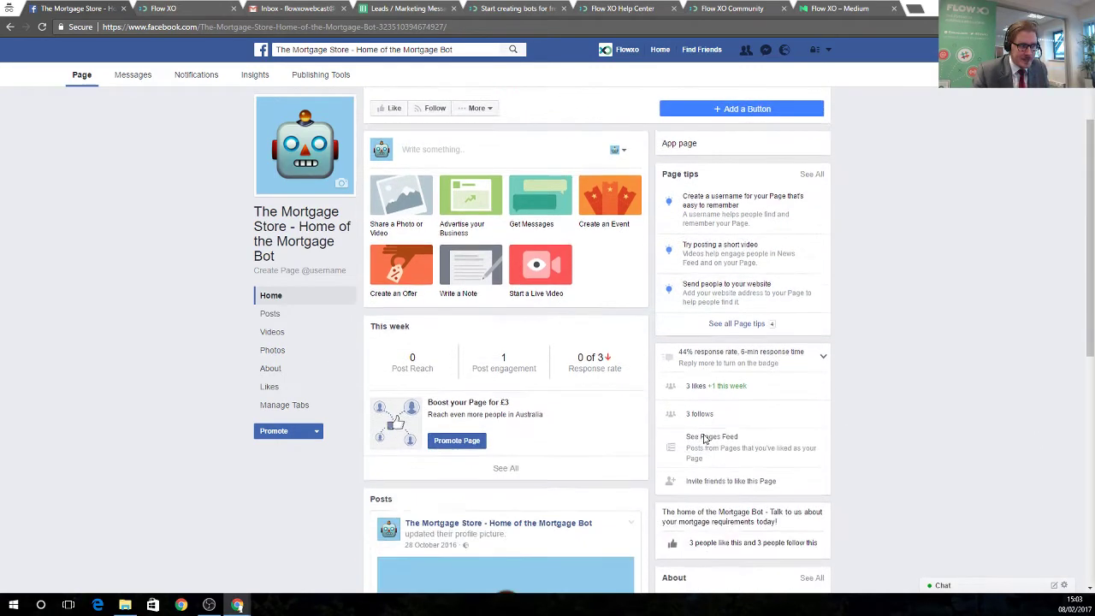
scroll(634, 442, up, 5)
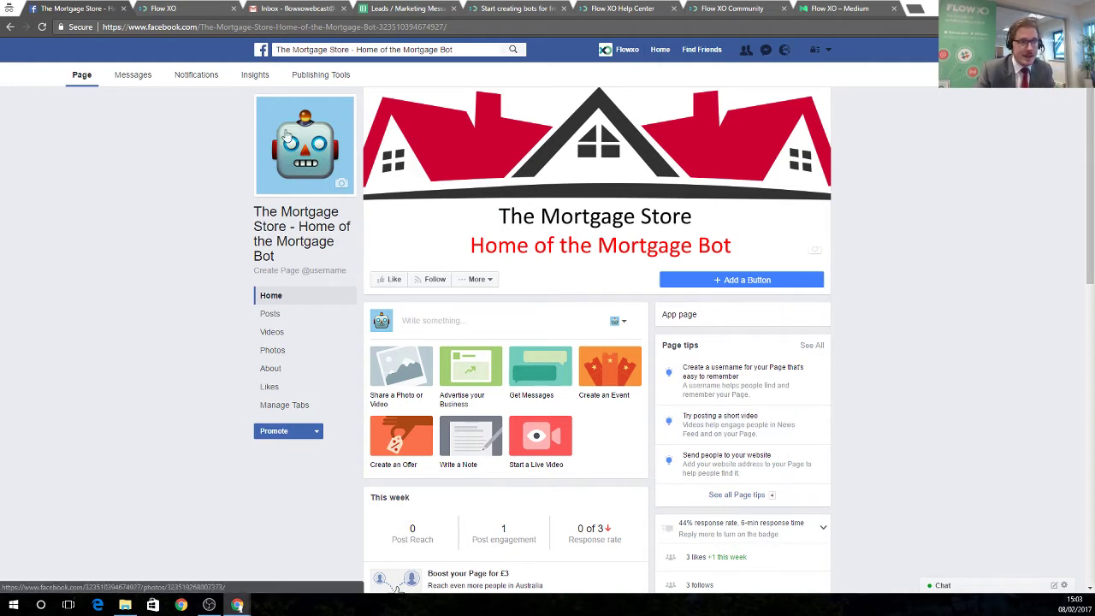
click(169, 8)
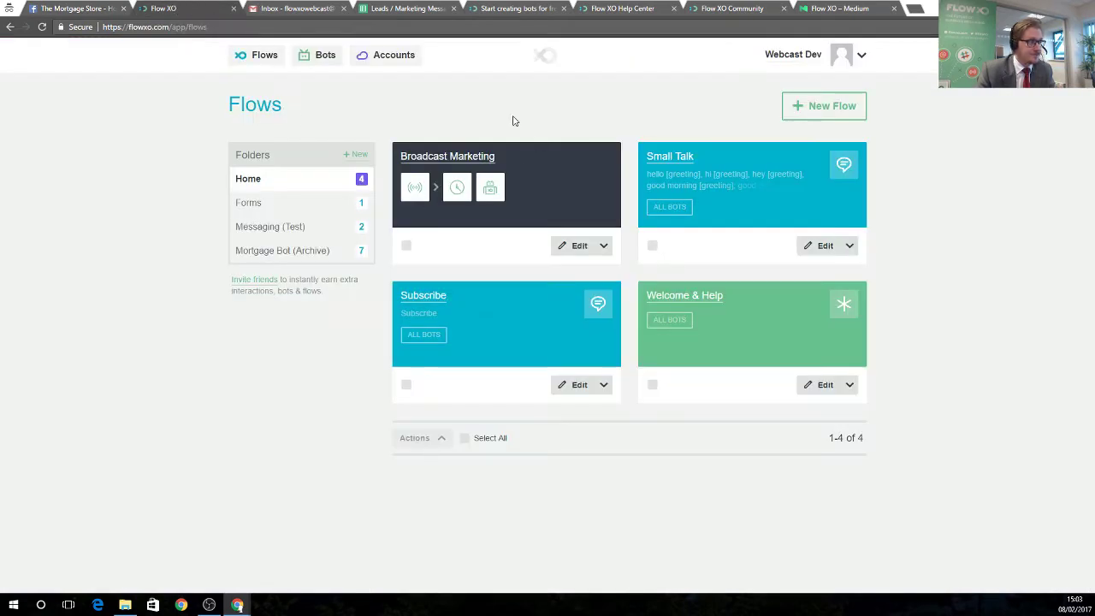
click(318, 57)
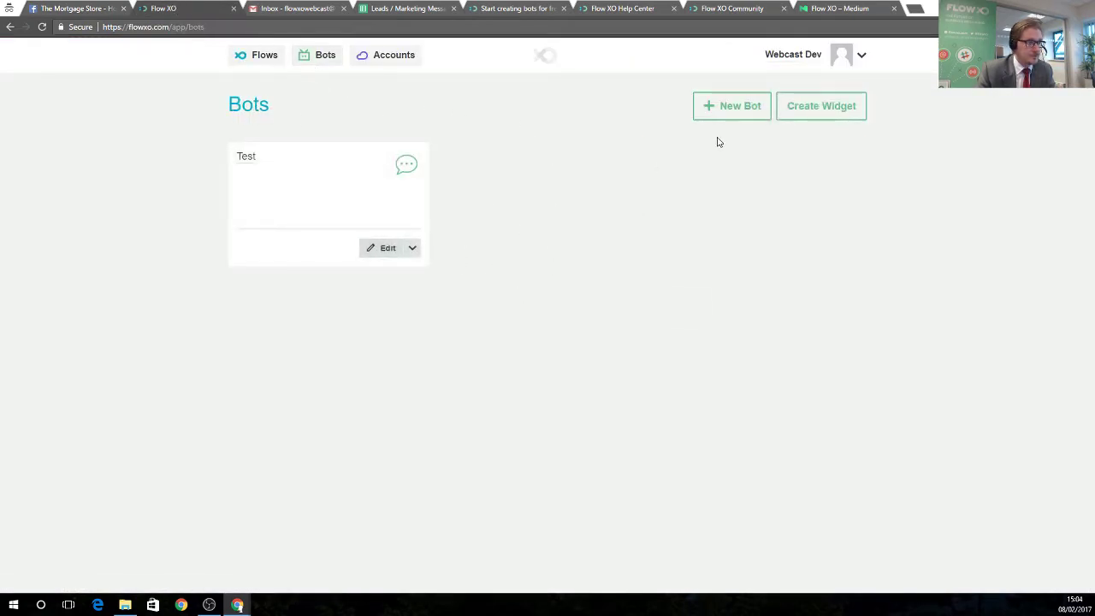
click(716, 109)
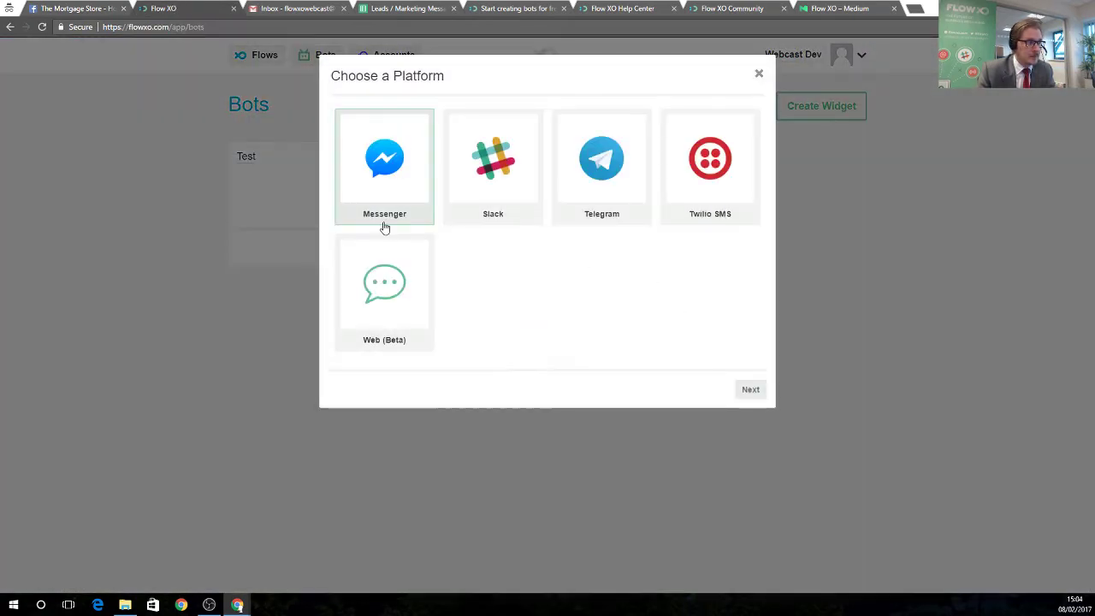
click(384, 226)
click(494, 186)
text(The )
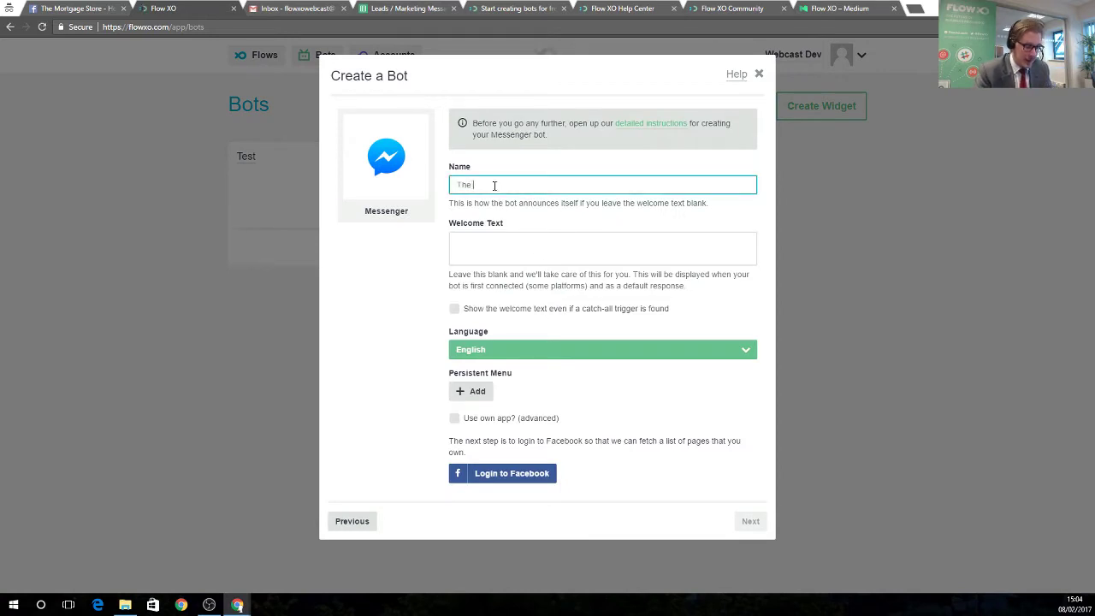
text(Mortgage Store)
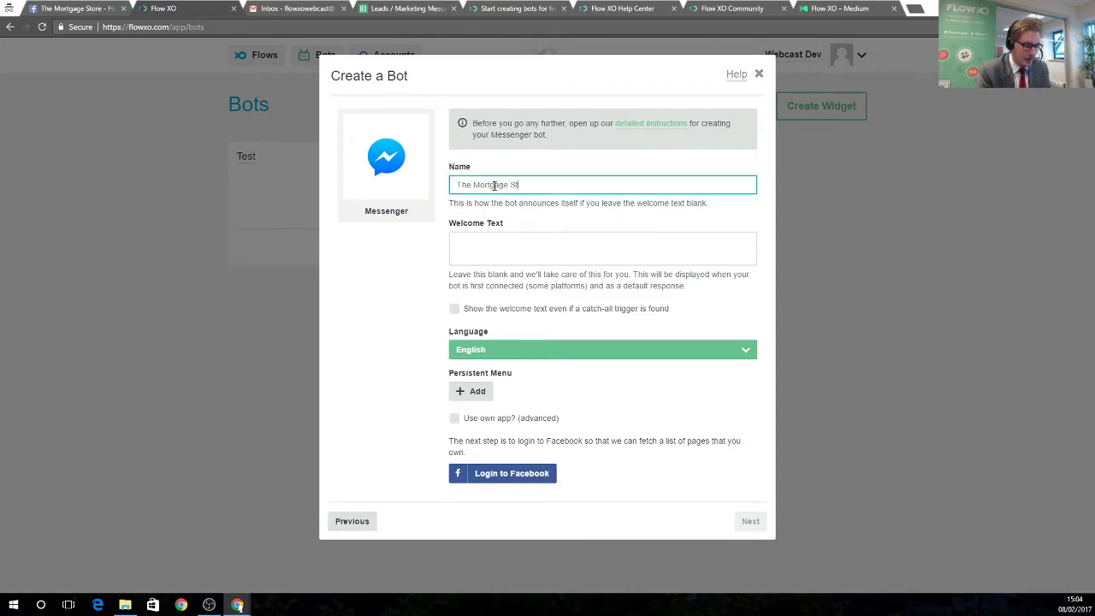
Link the bot to The Mortgage Store Facebook page and open a Messenger chat with it.
click(537, 477)
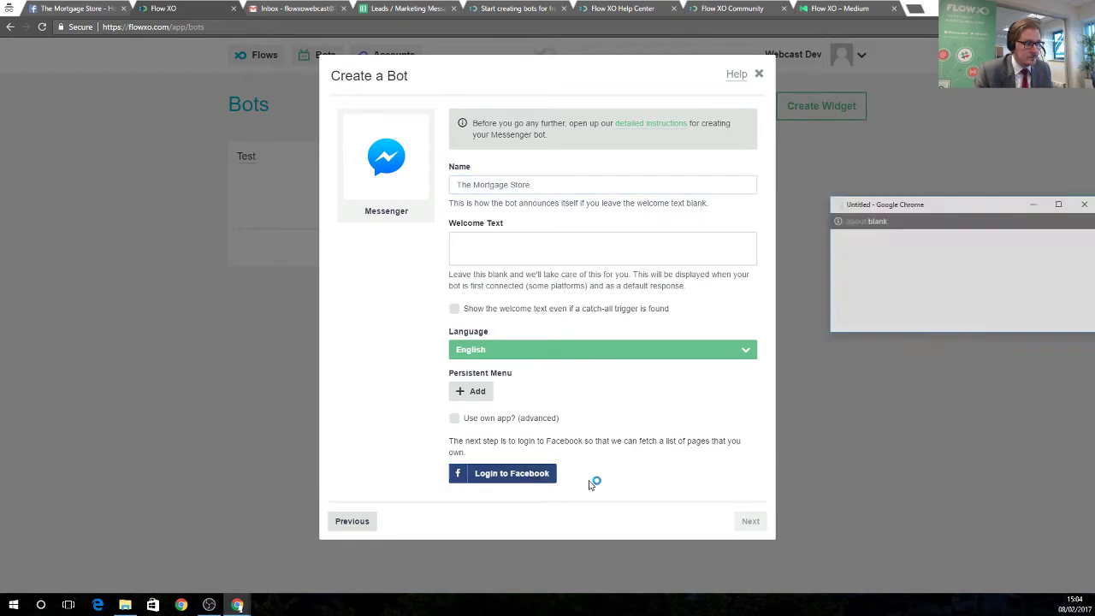
click(498, 434)
click(505, 481)
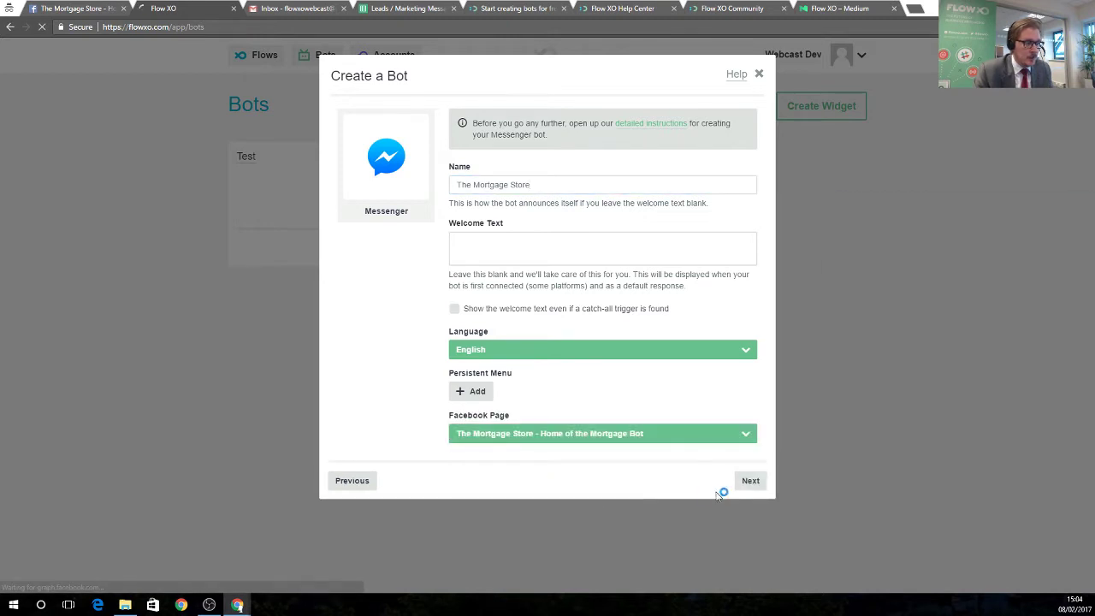
click(751, 480)
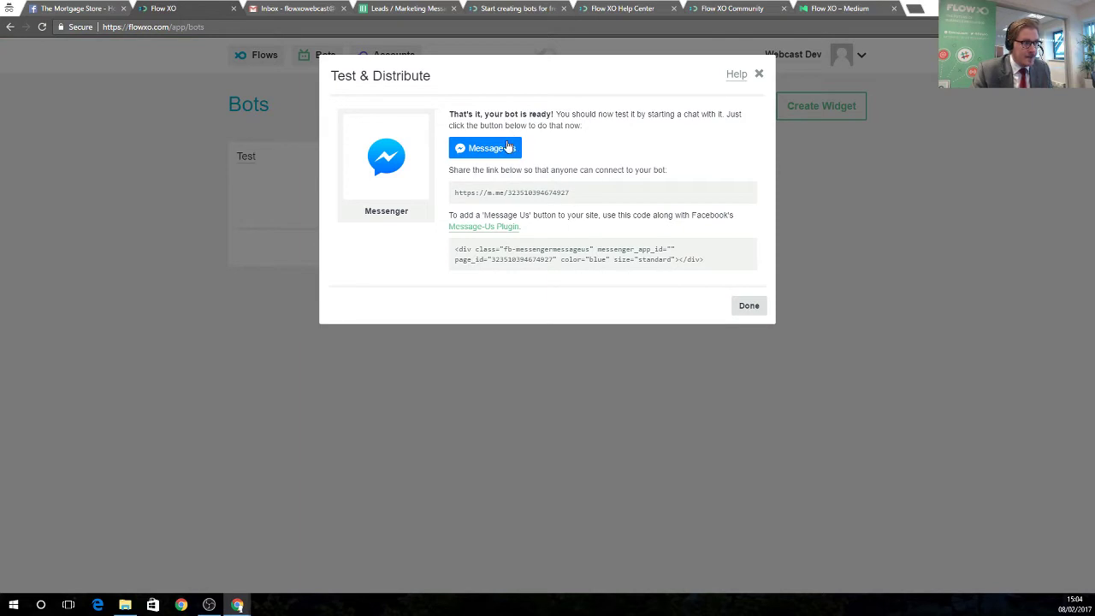
click(505, 147)
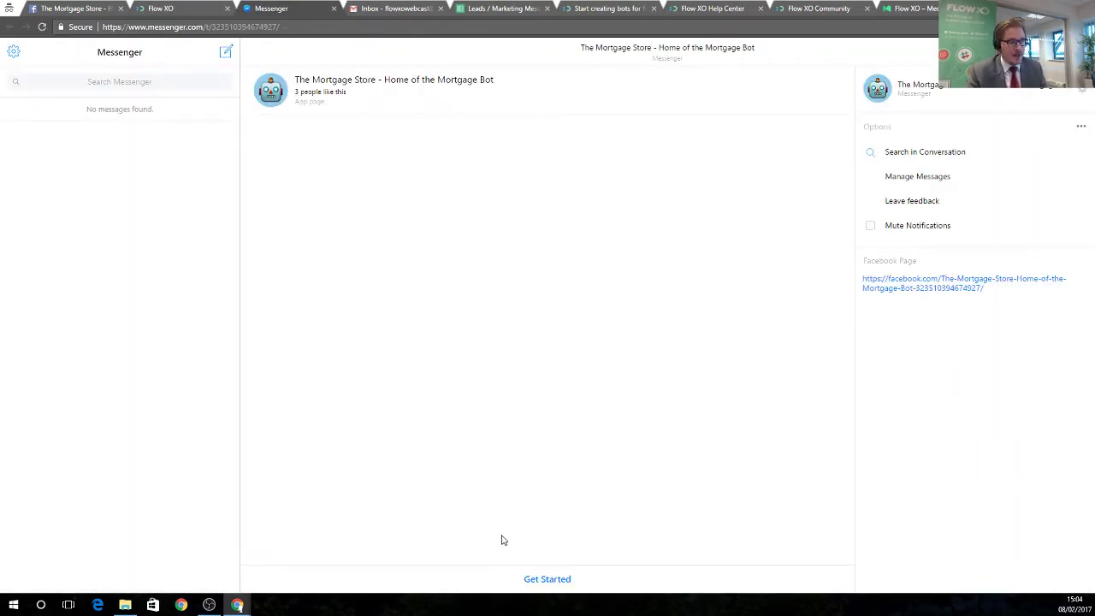
Start the chat with Get Started and send the bot the greeting 'Hello'.
click(551, 582)
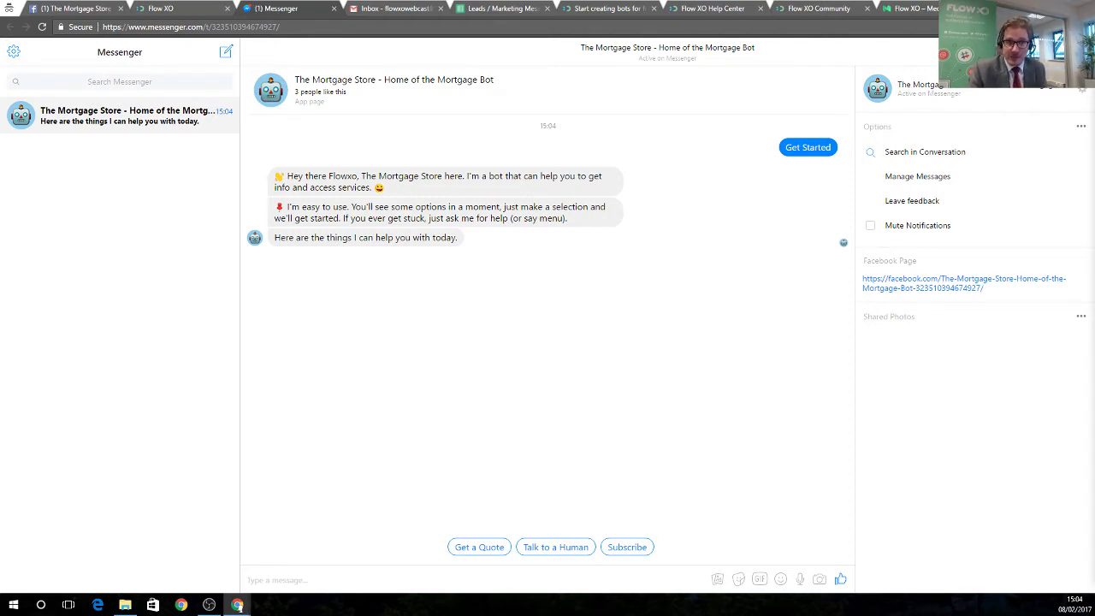
click(401, 579)
text(H)
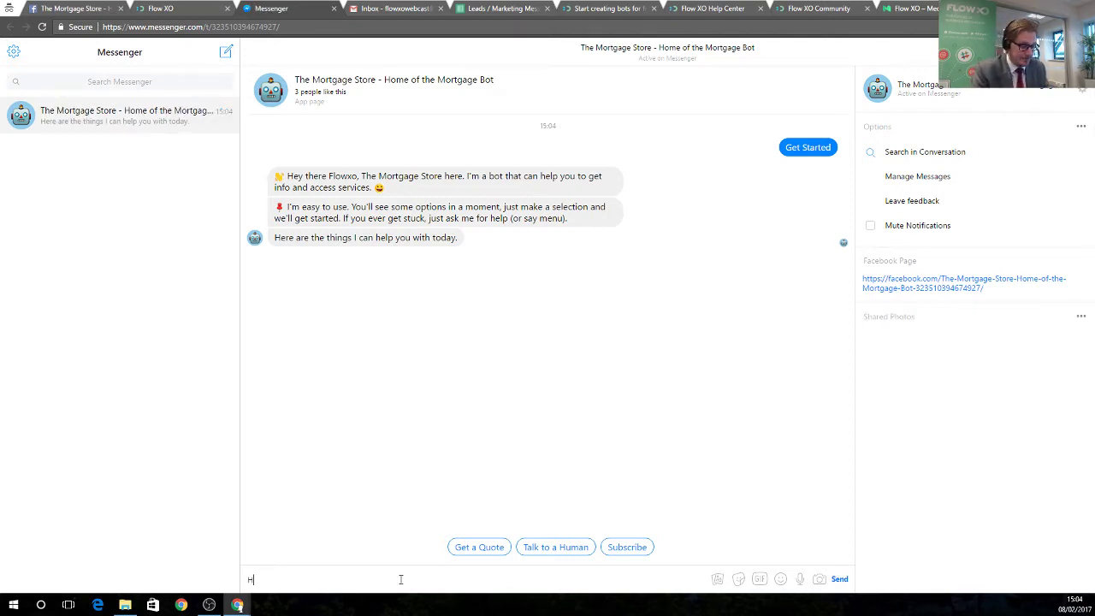
text(ello)
key(Return)
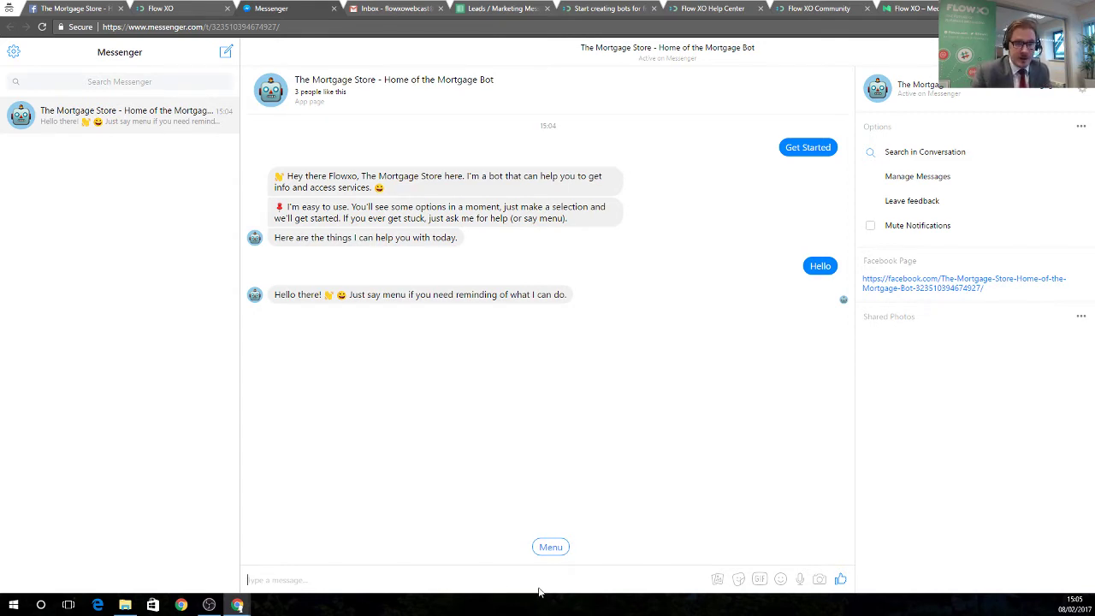
Send the bot 'What's your name?' followed by 'Tell me a joke'.
click(463, 580)
text(Wh)
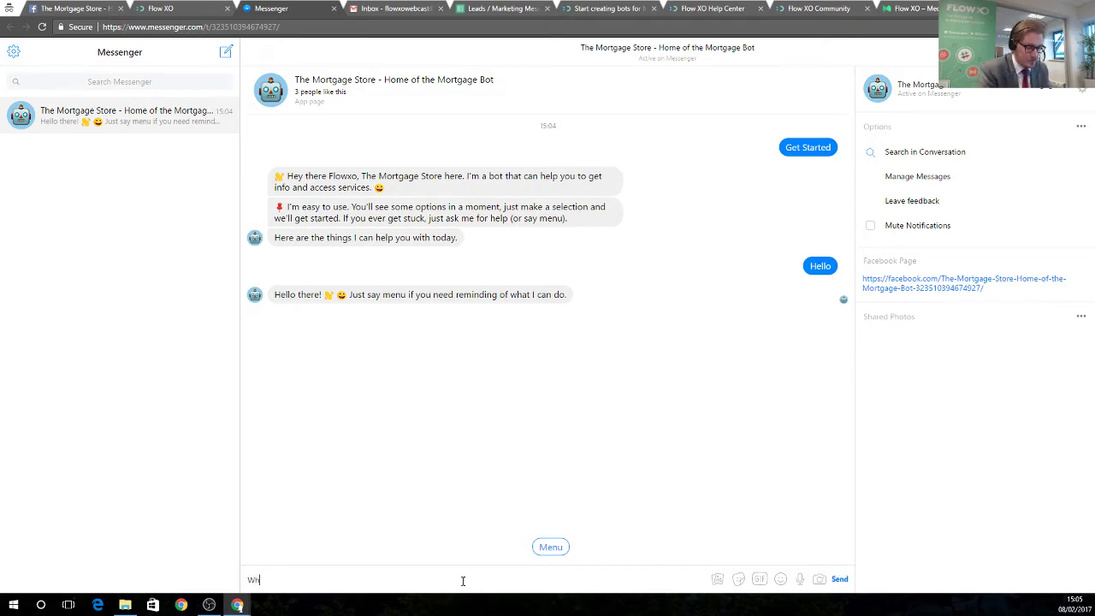
text(at's your name?)
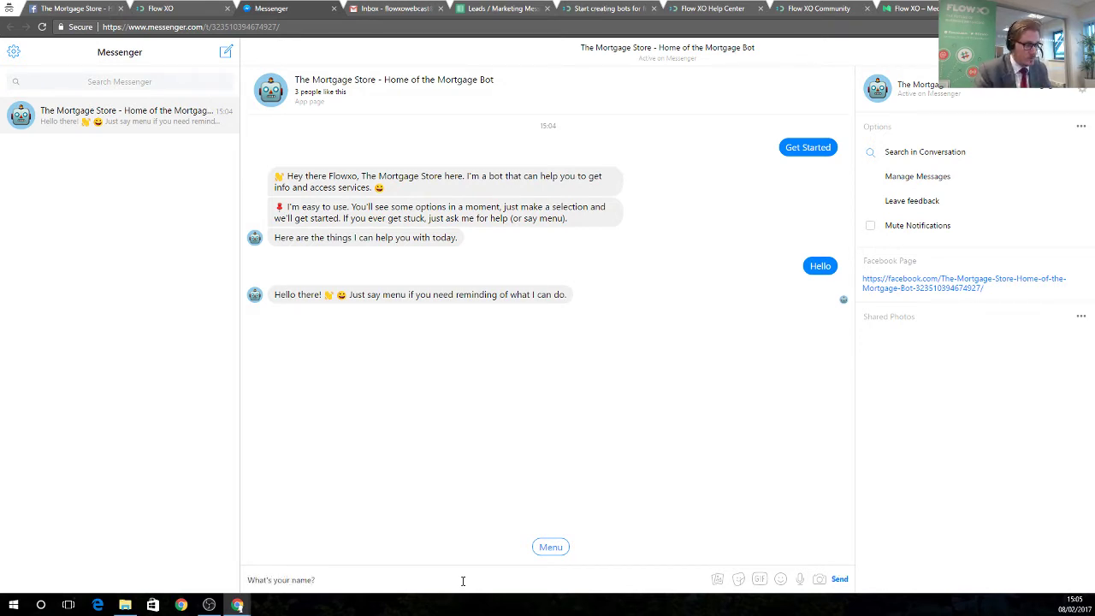
key(Return)
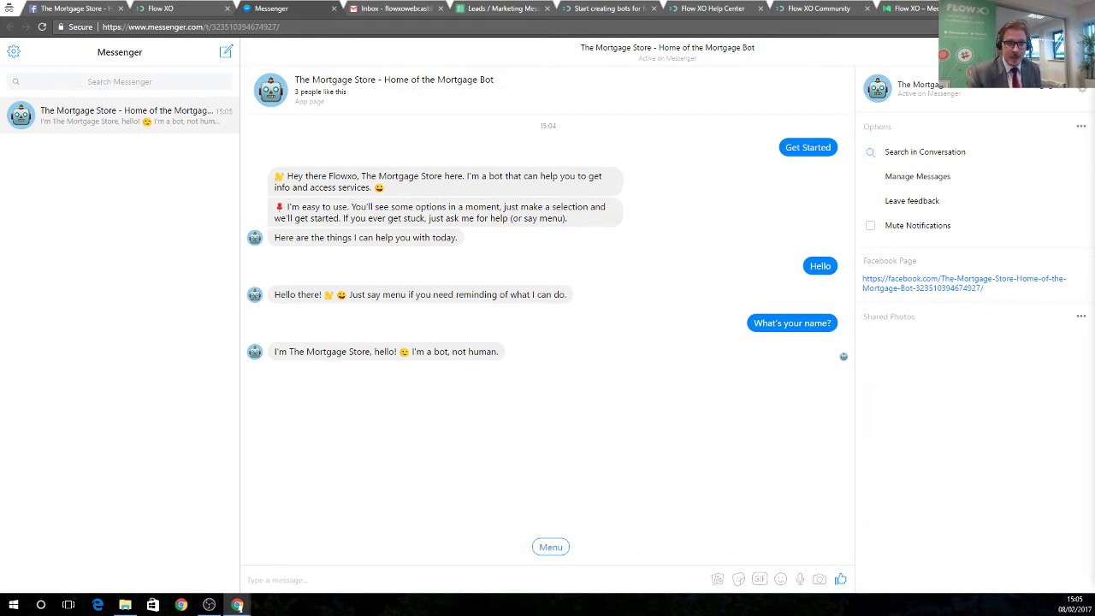
click(425, 577)
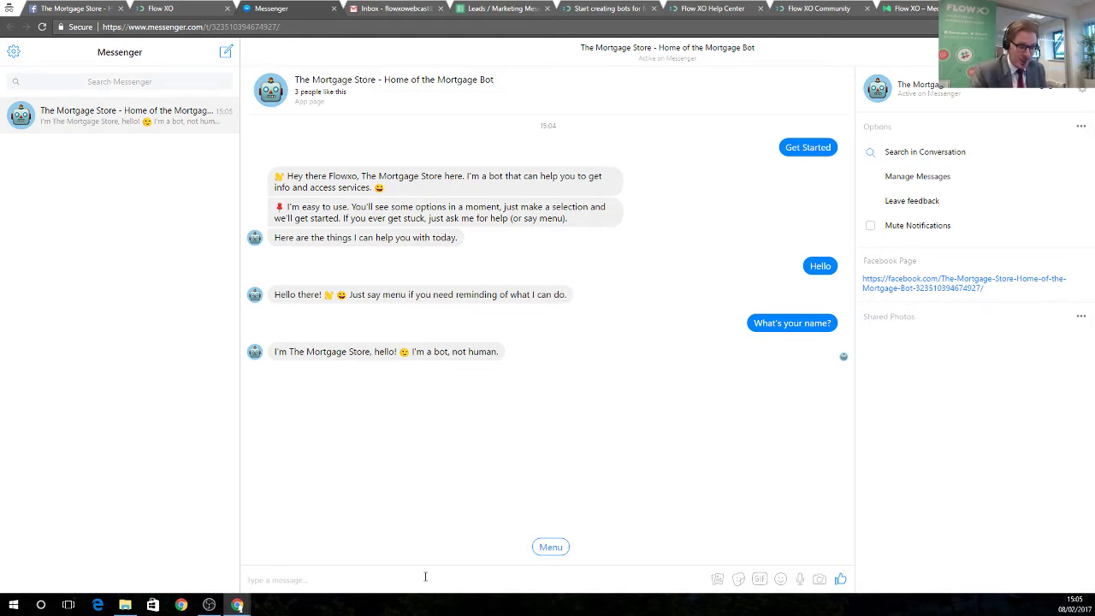
text(Tell me a joke)
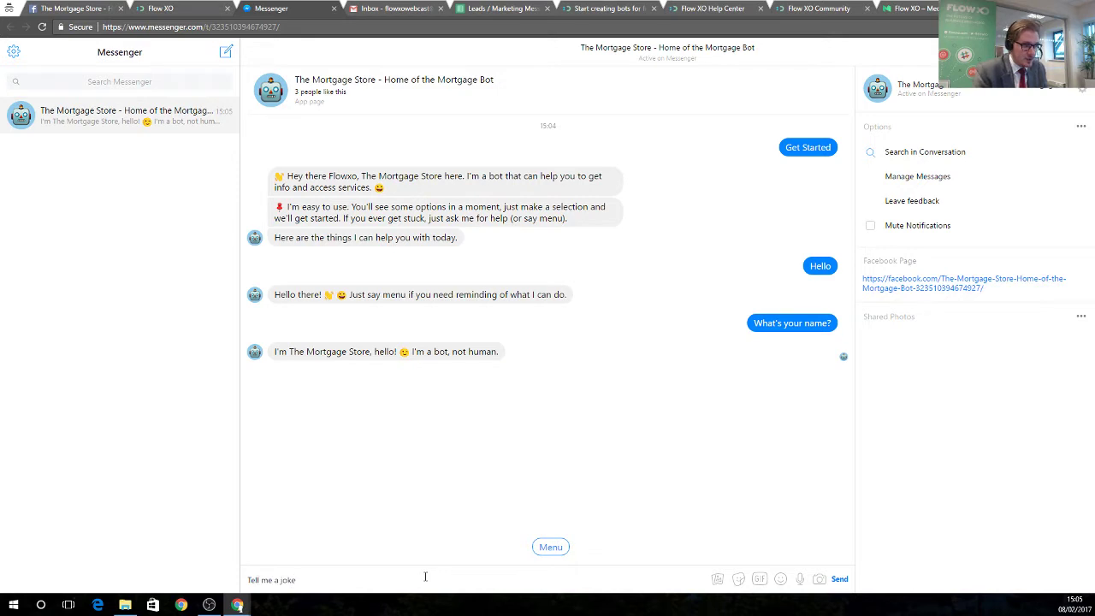
key(Return)
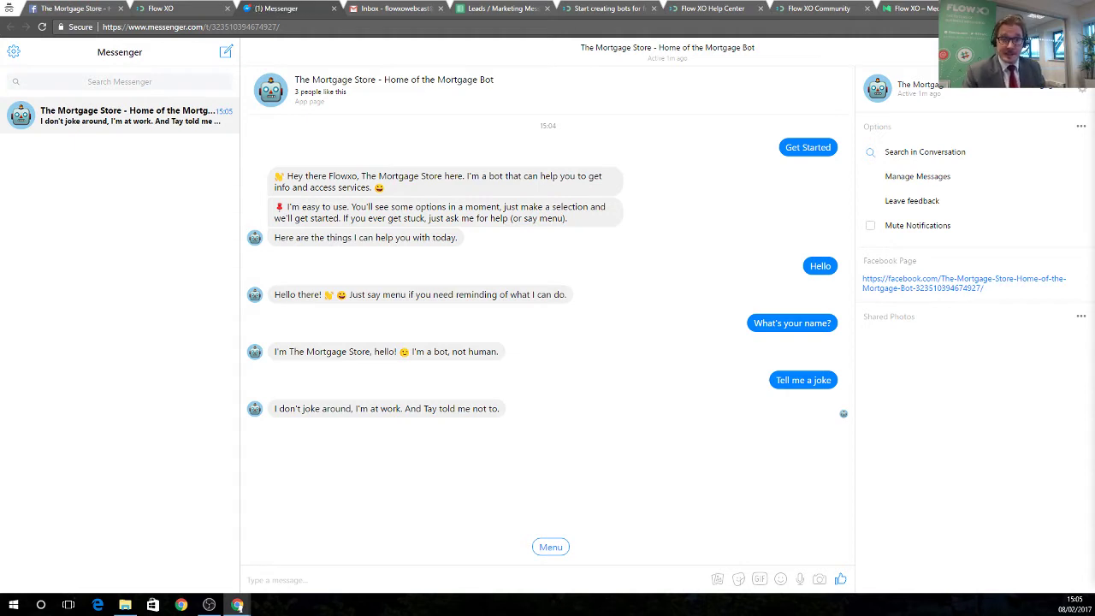
Choose the Menu quick reply, then the Talk to a Human quick reply.
click(552, 548)
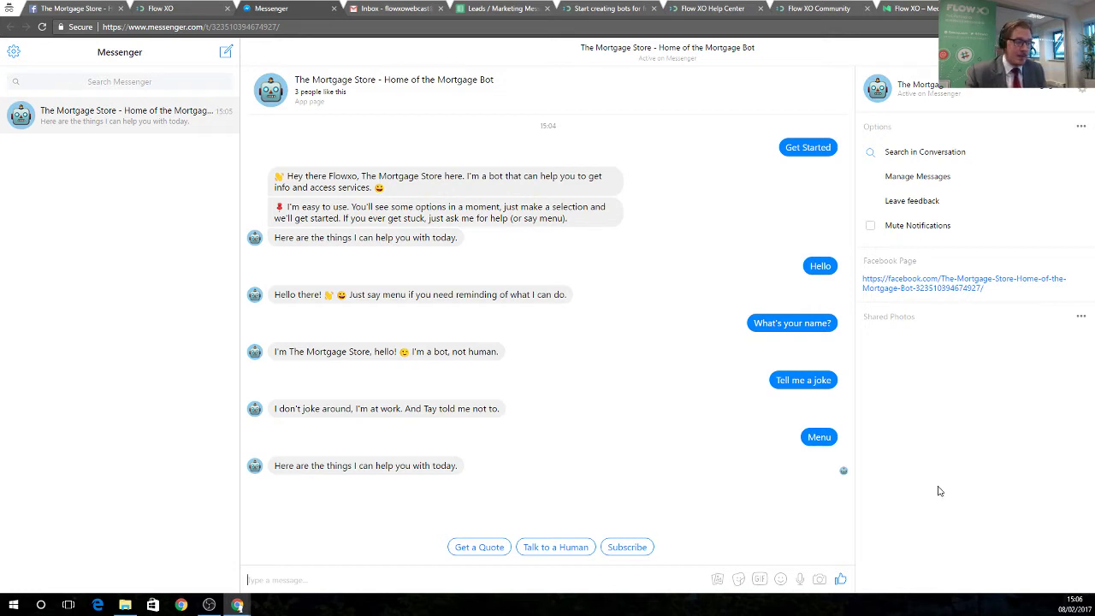
click(565, 548)
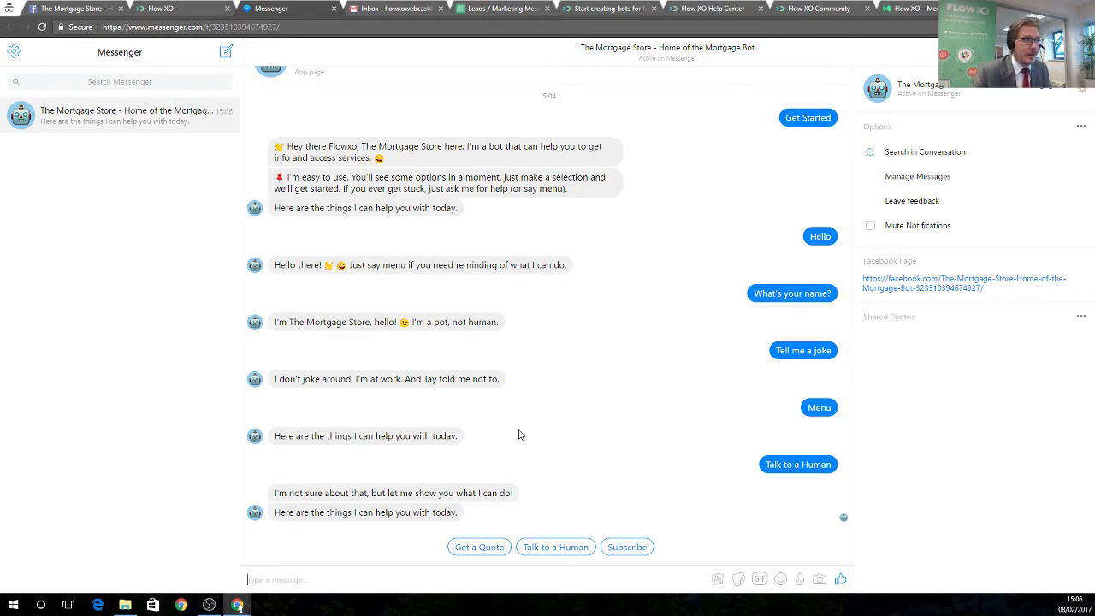
Dismiss the bot's Test & Distribute dialog and start a new flow from the Flows page.
click(175, 10)
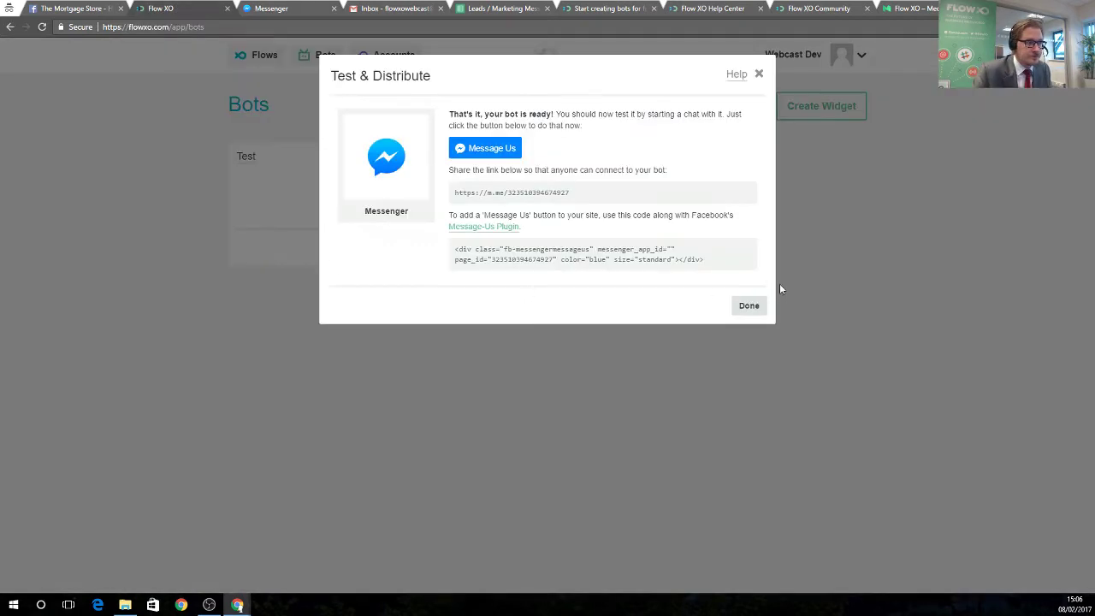
click(749, 305)
click(257, 57)
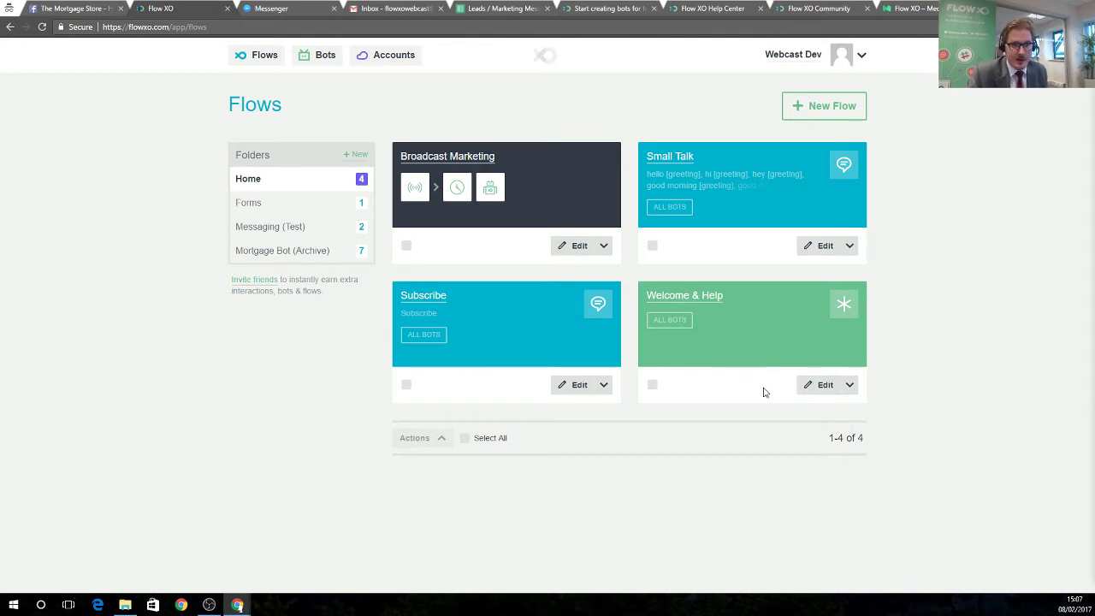
click(822, 109)
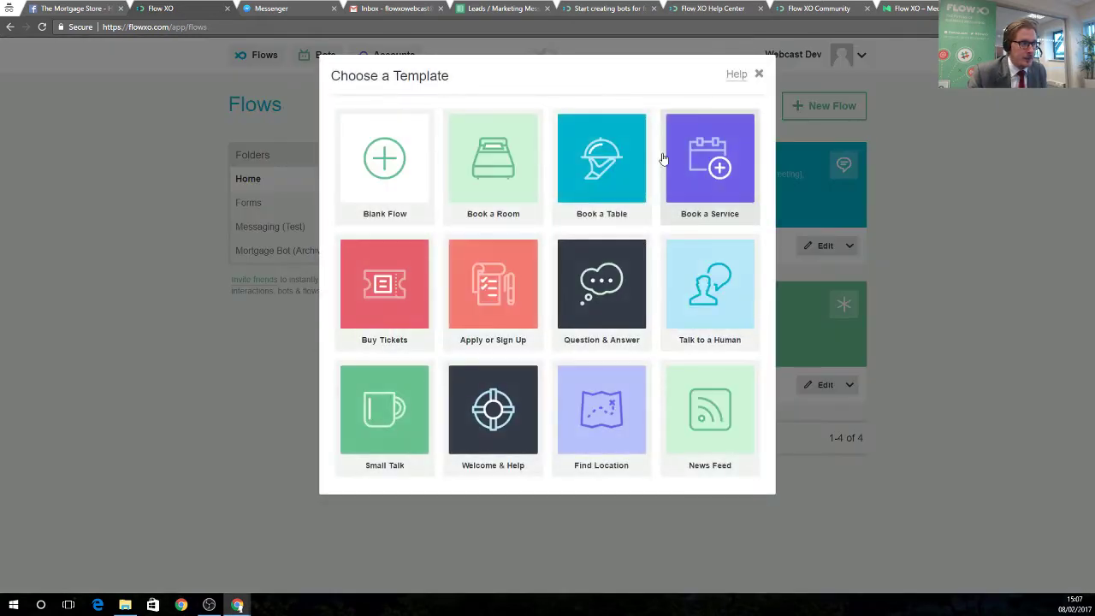
Create a flow from the Talk to a Human template, switch it On, and edit its email step.
click(710, 291)
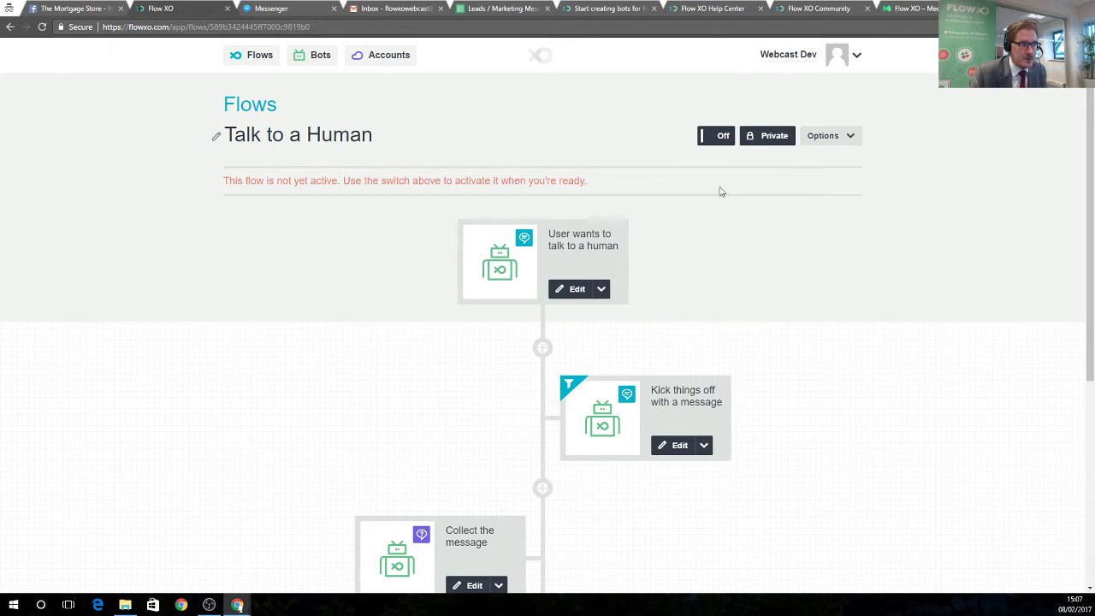
click(709, 137)
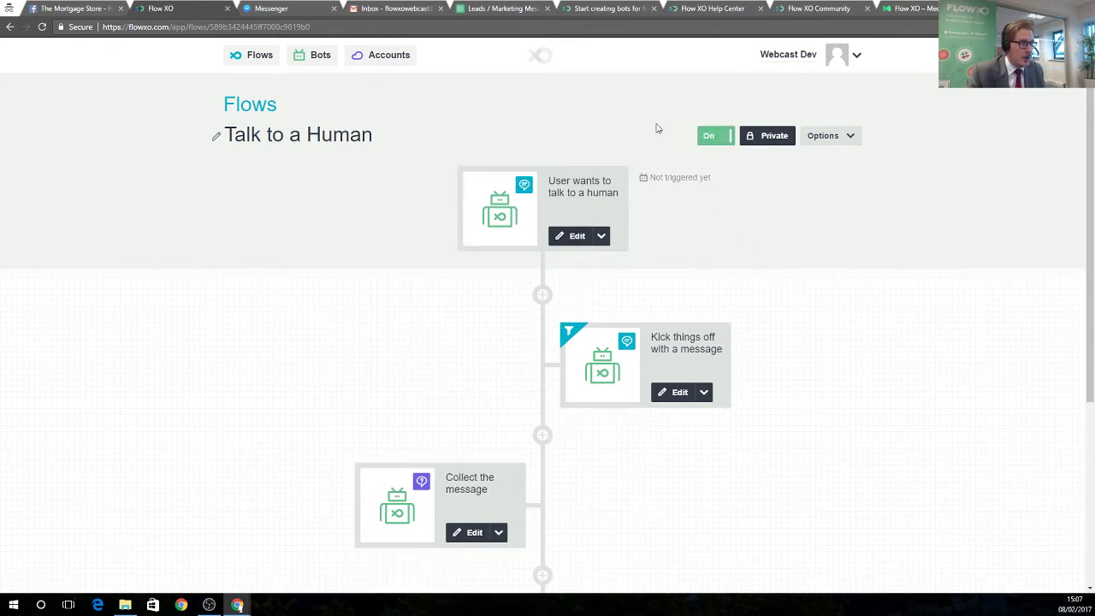
scroll(770, 342, down, 3)
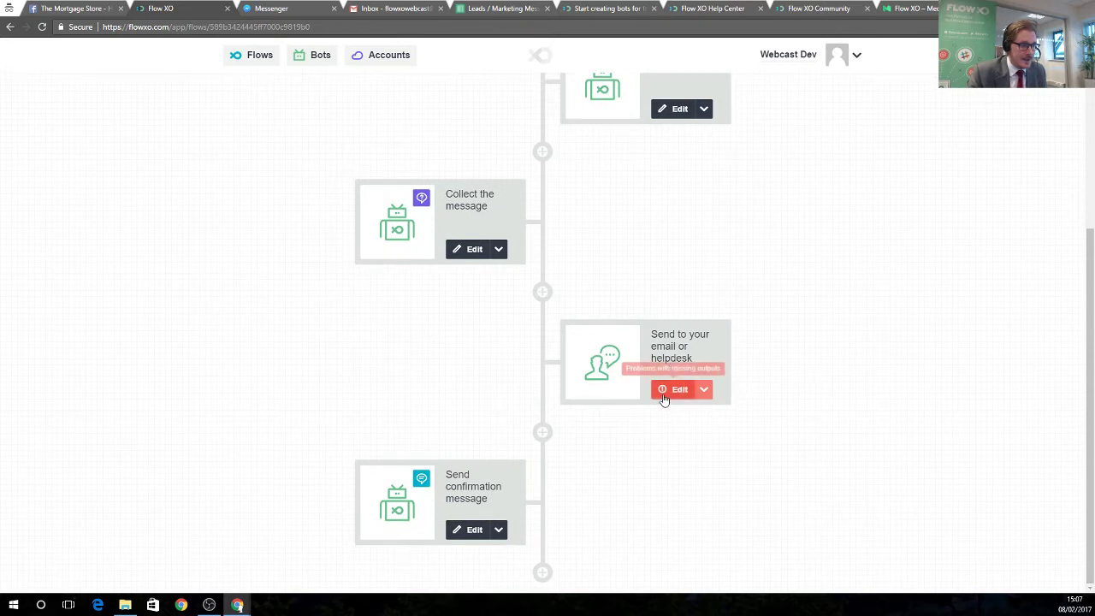
click(678, 390)
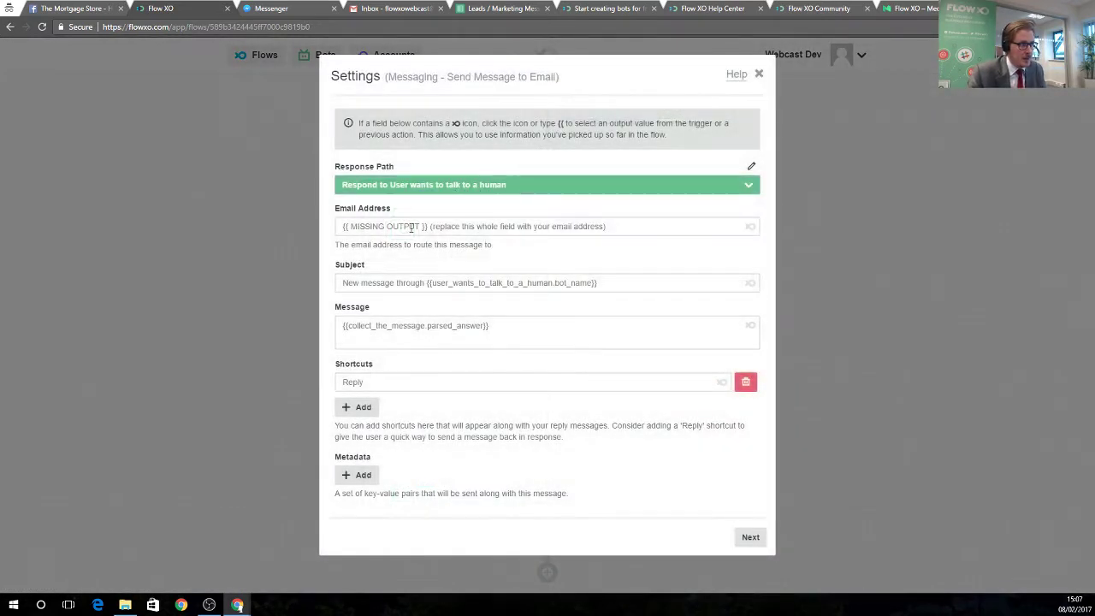
Replace the email step's placeholder with the company Gmail address and save it without a filter.
drag(619, 226, 340, 227)
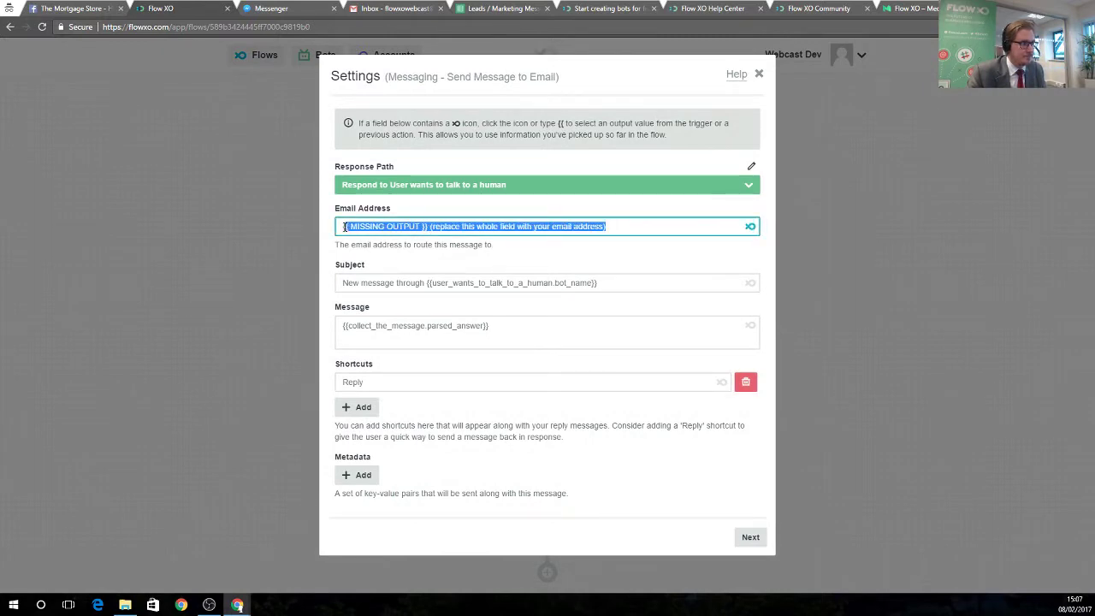
key(BackSpace)
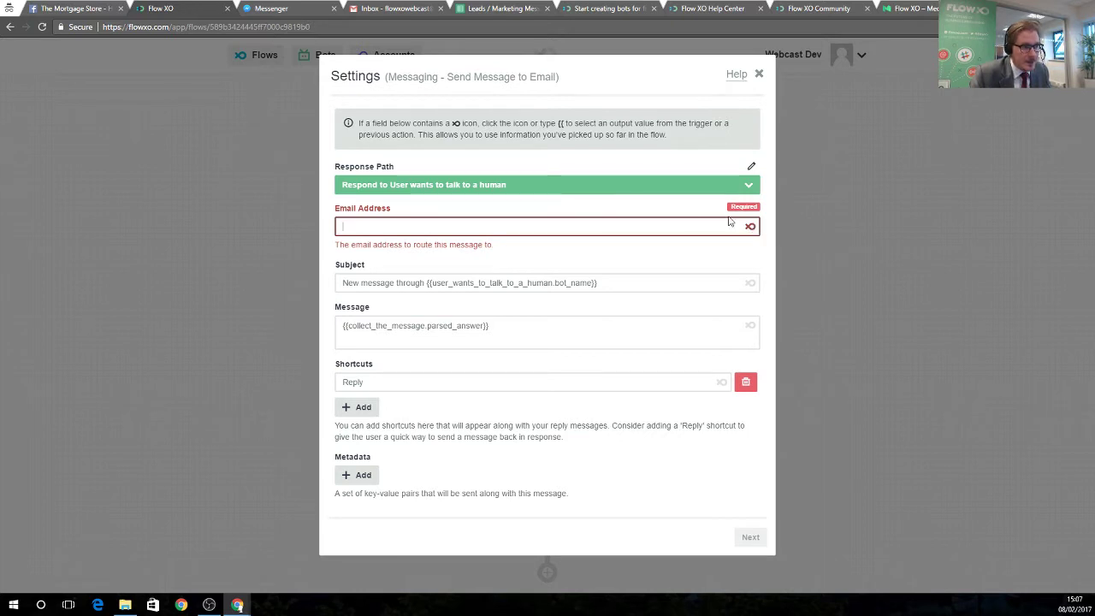
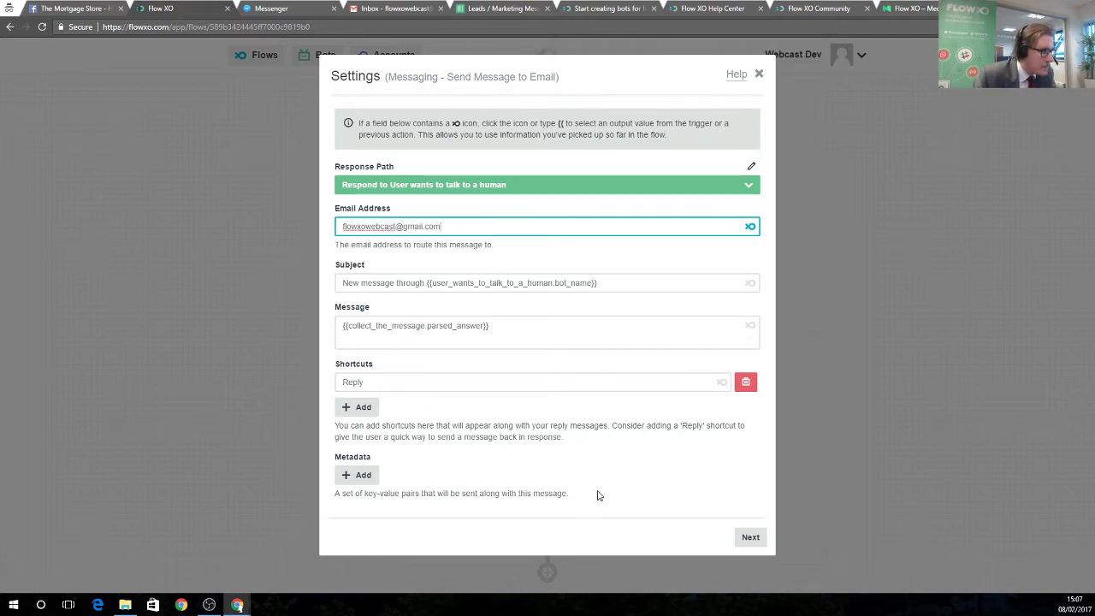
click(751, 539)
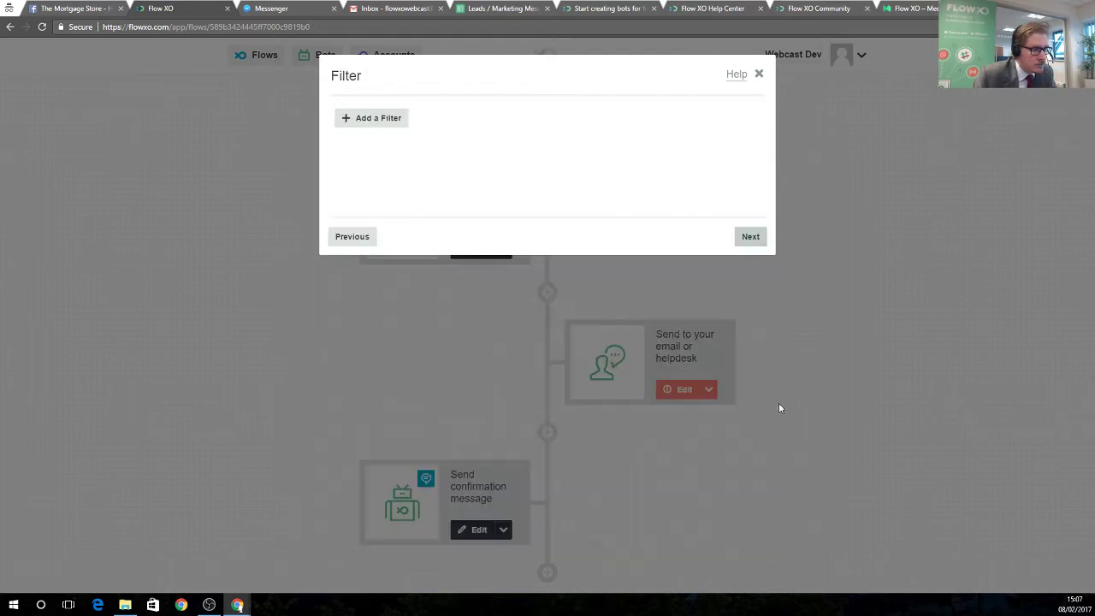
click(749, 240)
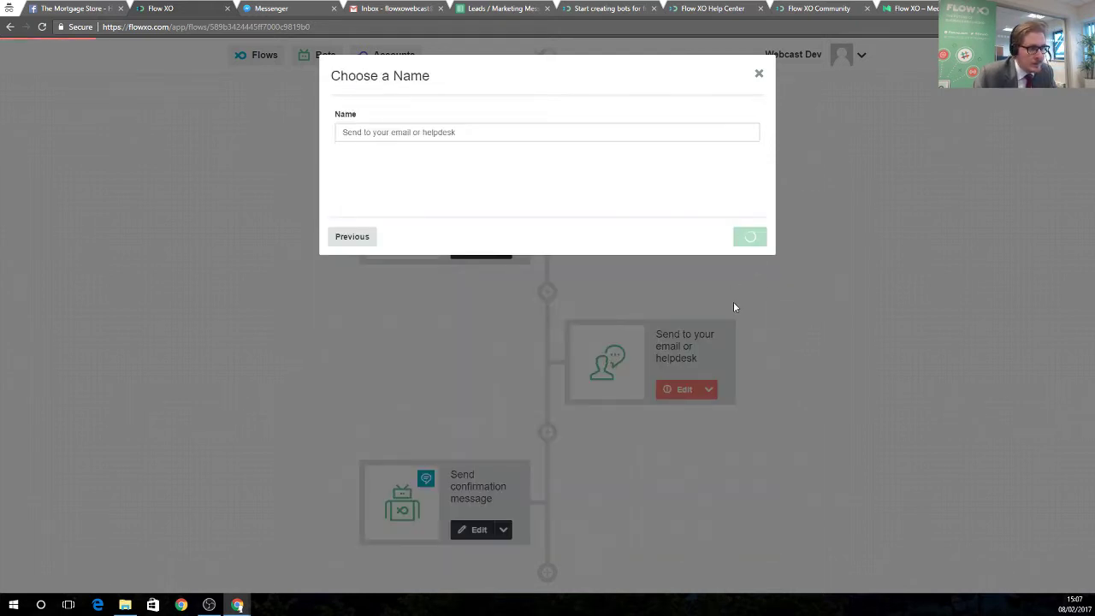
scroll(710, 462, up, 4)
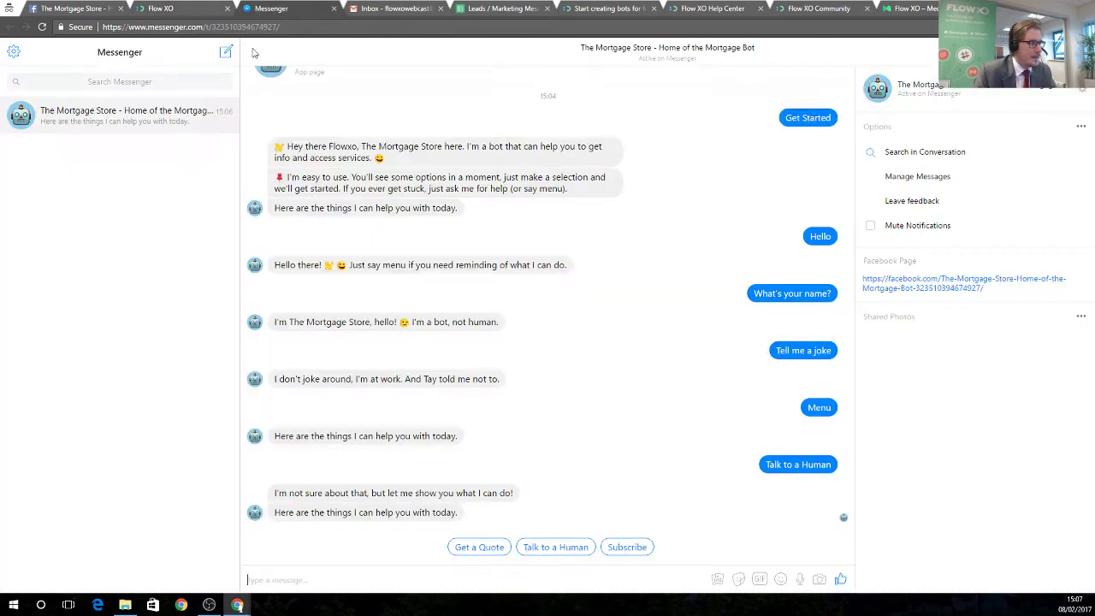
Ask for a human, send 'I'd like an update on my case!', then refresh Gmail for the alert.
click(273, 10)
click(556, 547)
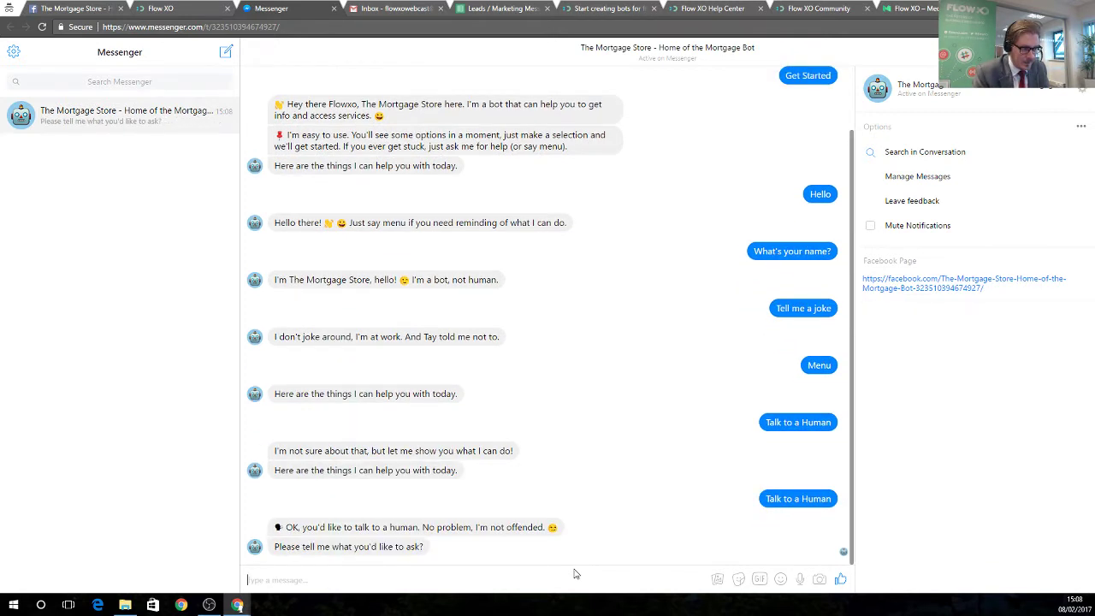
text(I'd)
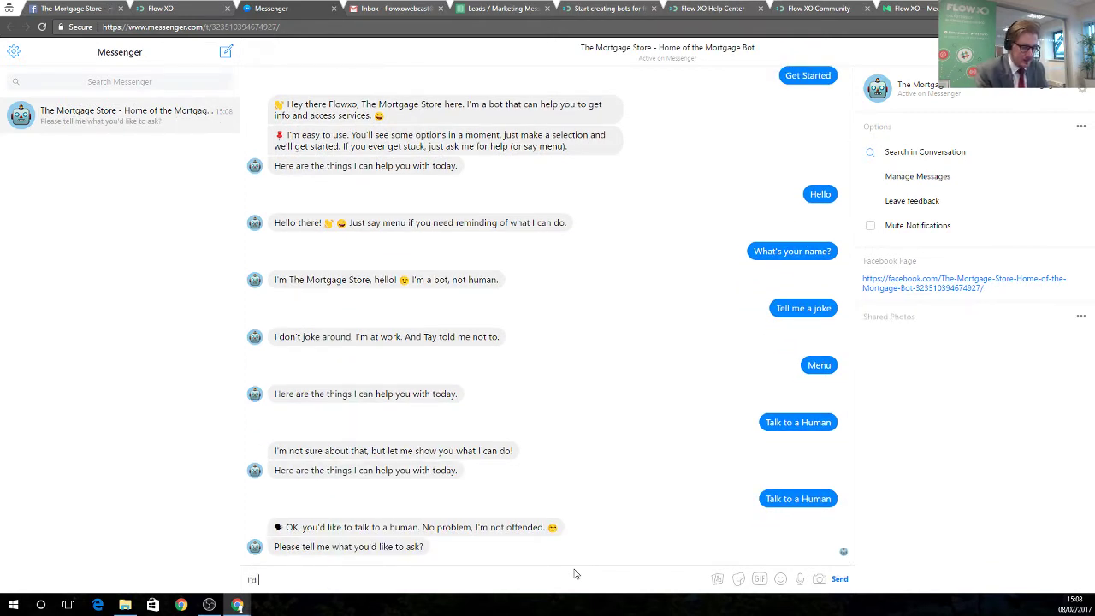
text( like an update o)
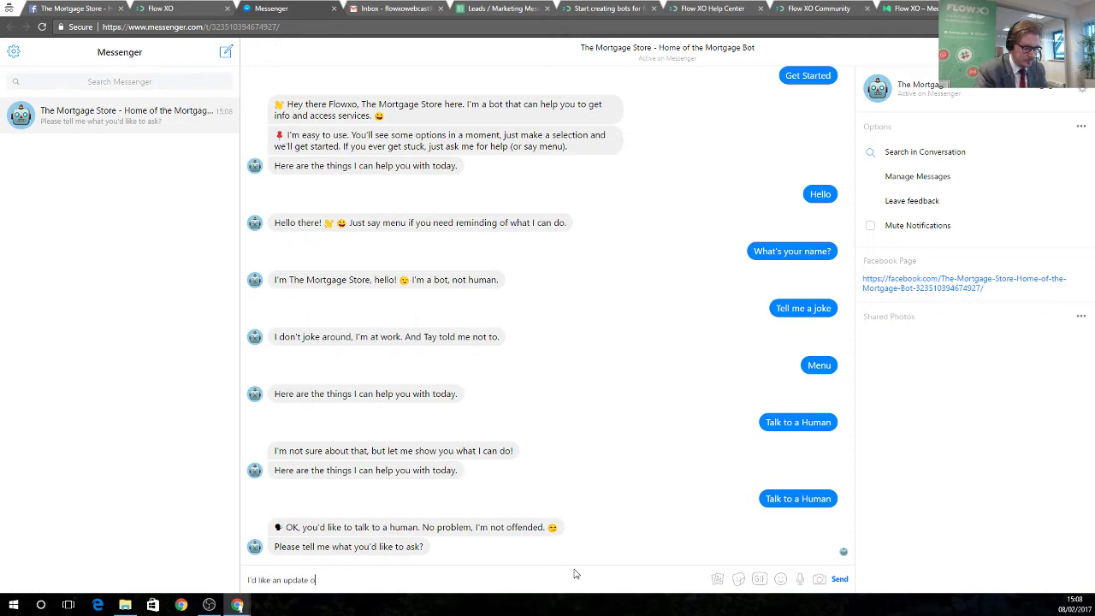
text(n my case!)
key(Return)
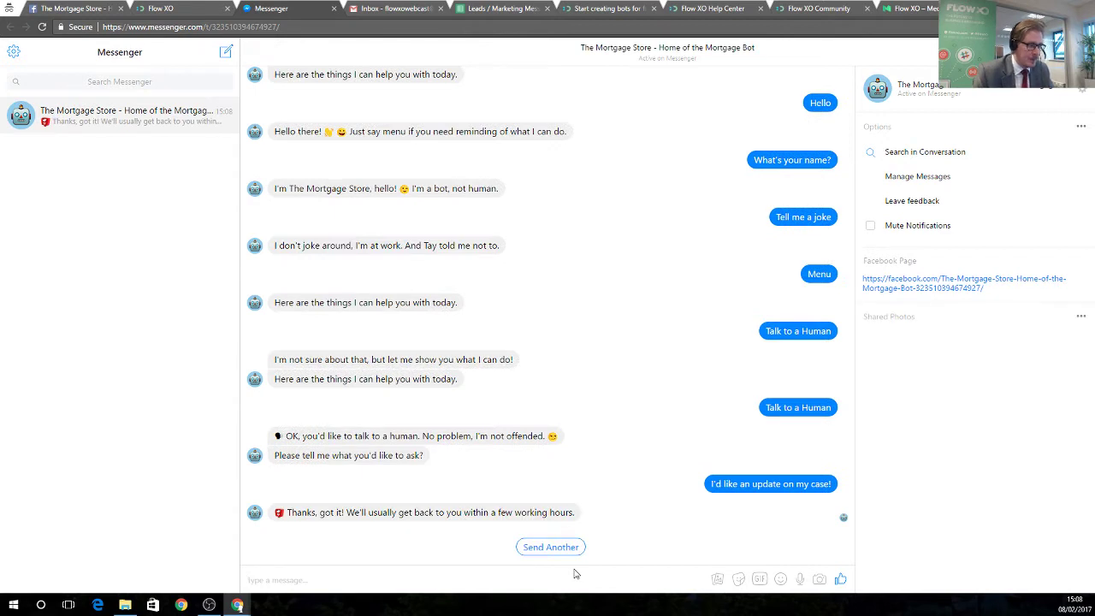
drag(301, 513, 575, 516)
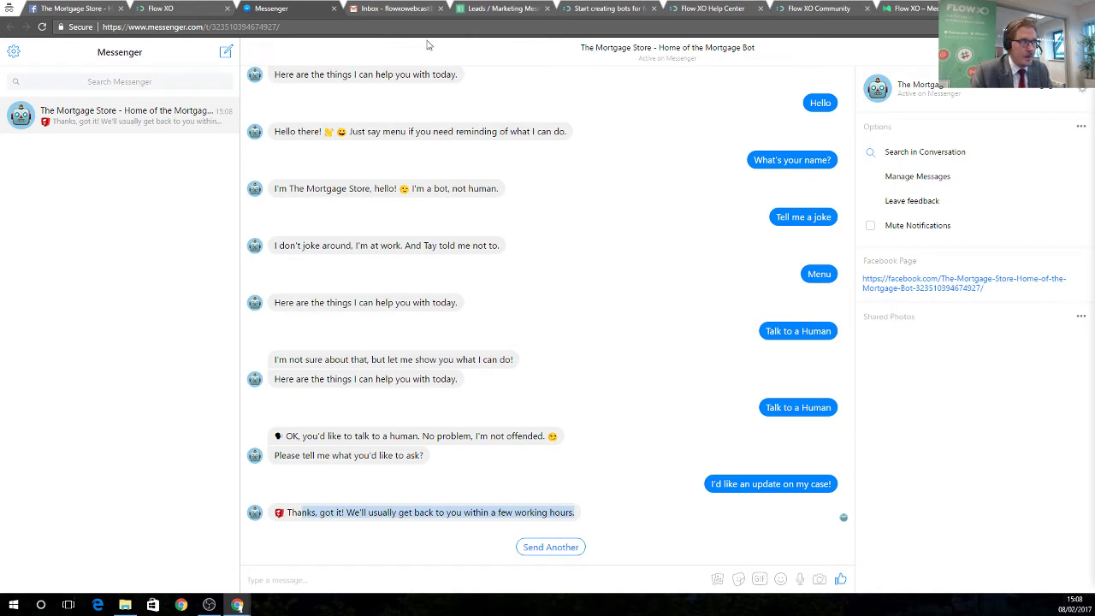
click(396, 11)
click(186, 85)
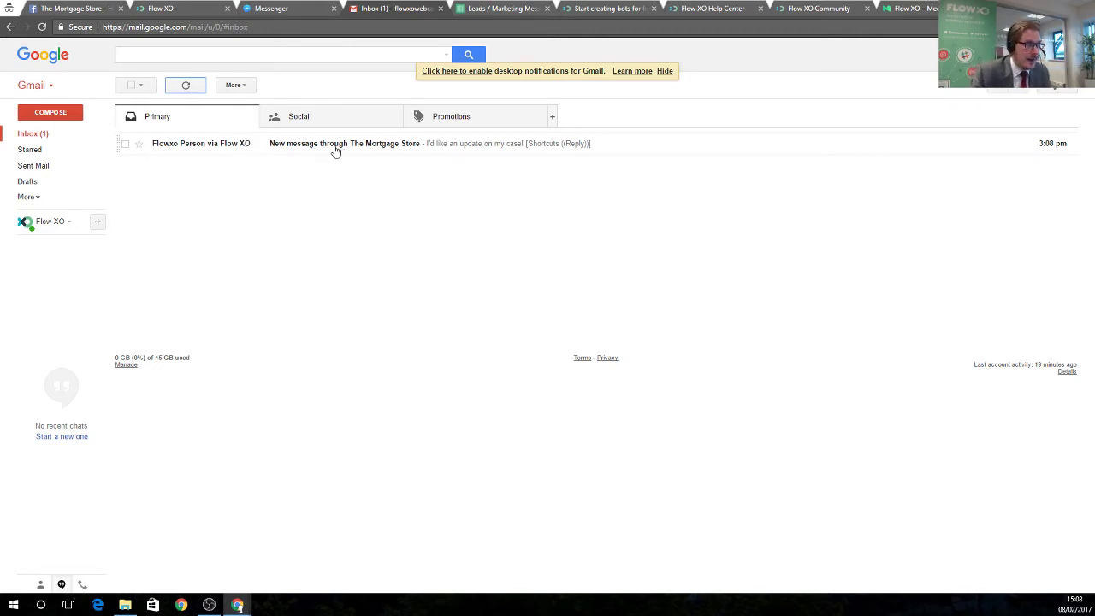
Reply to the Mortgage Store alert email with 'Sure, let me get back yo you soon'.
click(331, 147)
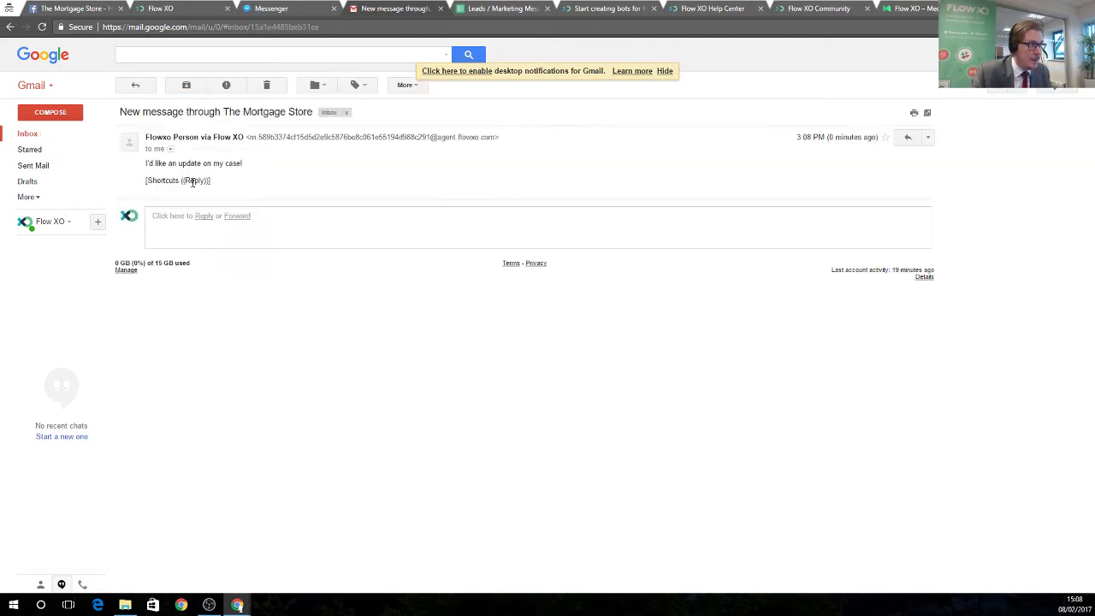
drag(148, 163, 243, 165)
click(252, 190)
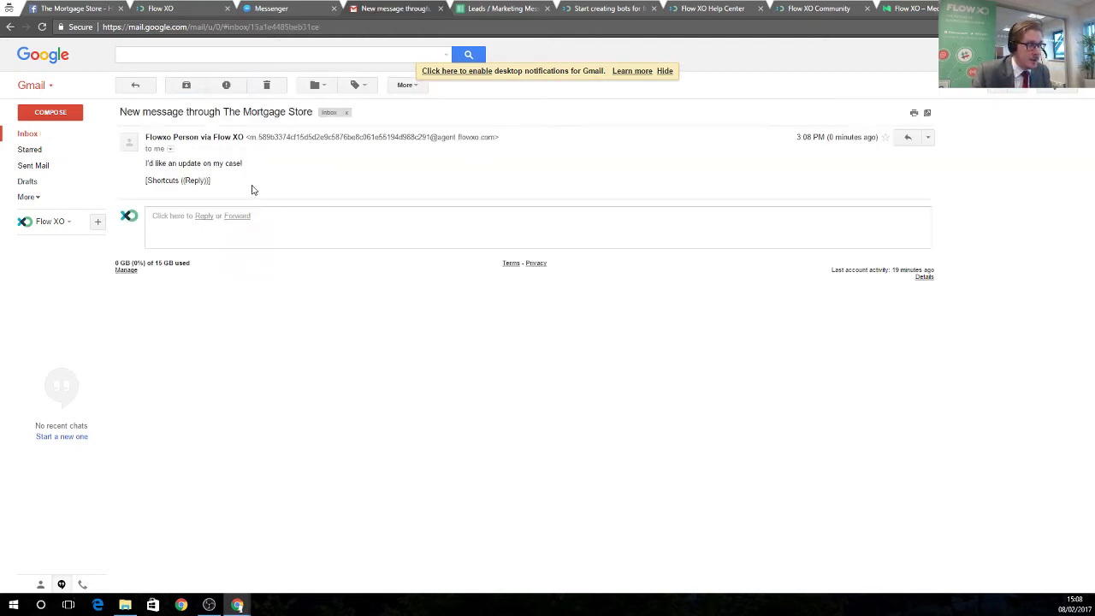
click(908, 138)
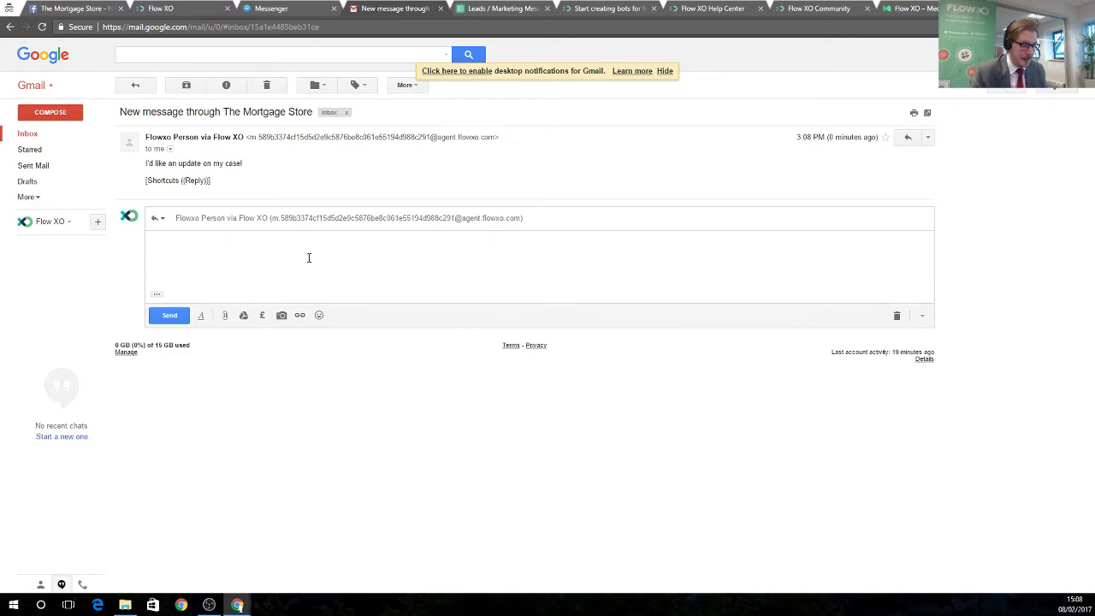
text(Sure, let)
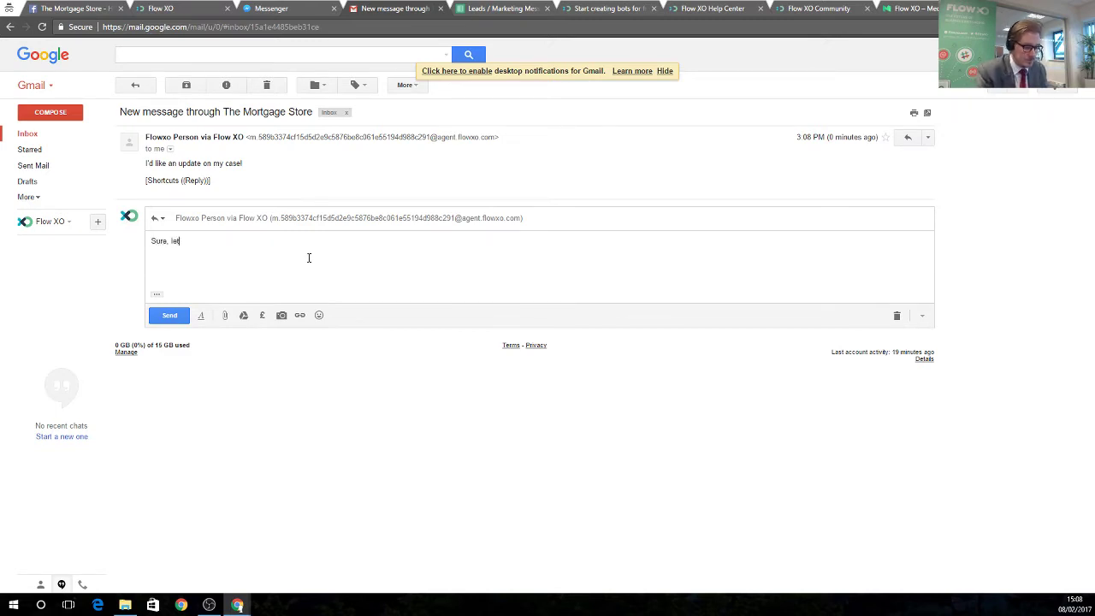
text( me get b)
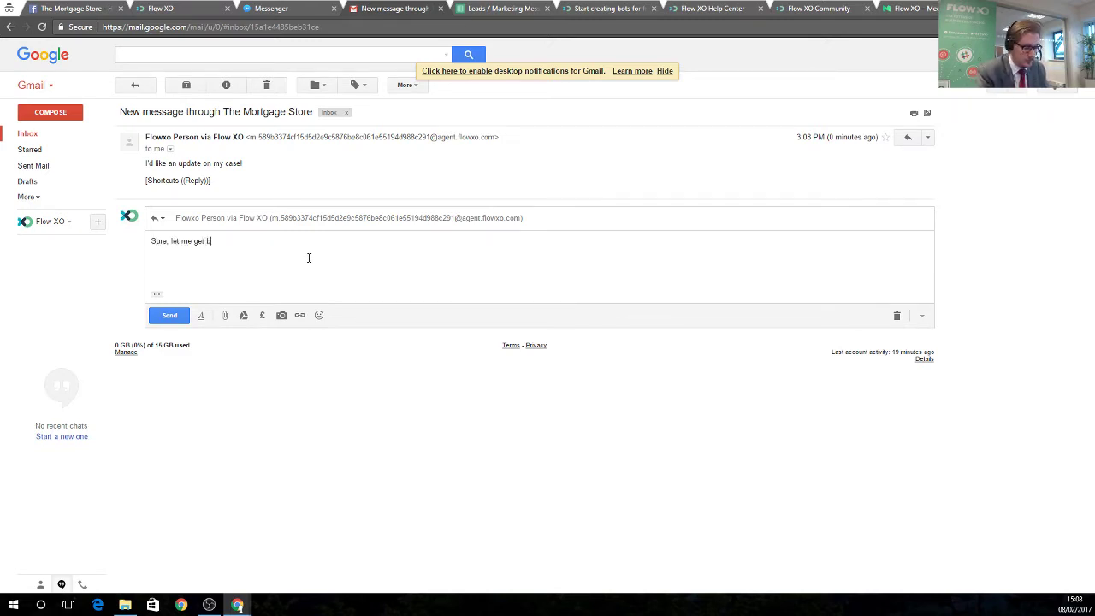
text(ack yo you )
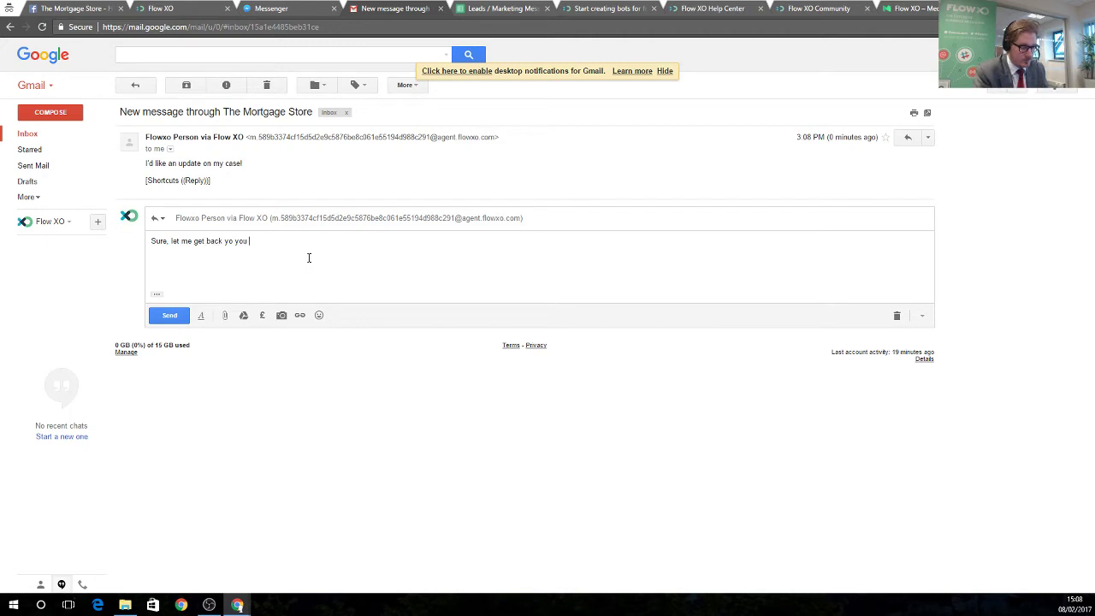
text(soon)
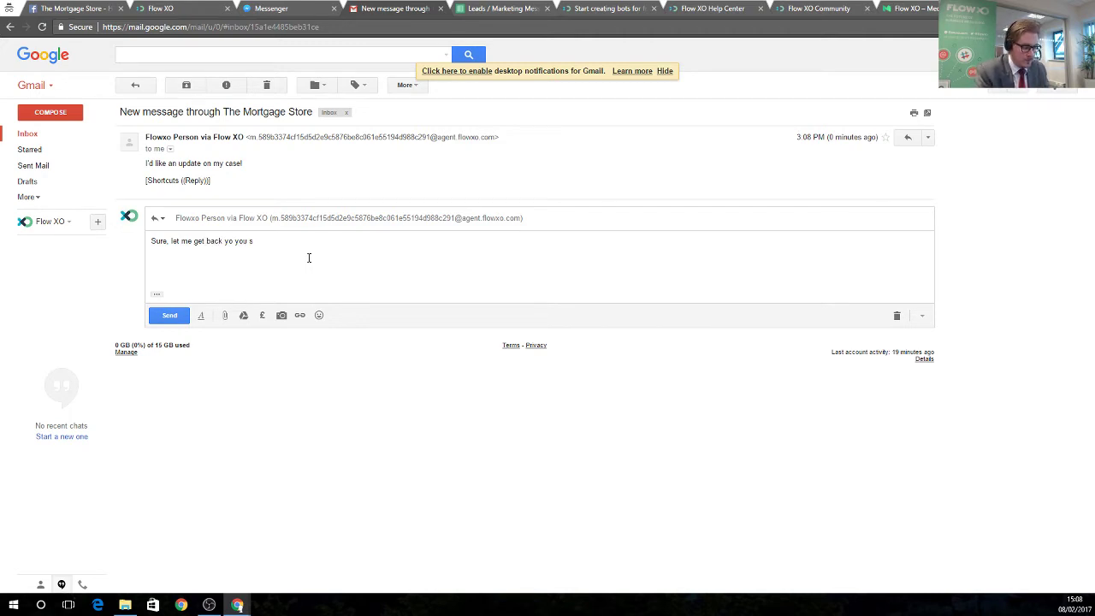
key(ctrl+Return)
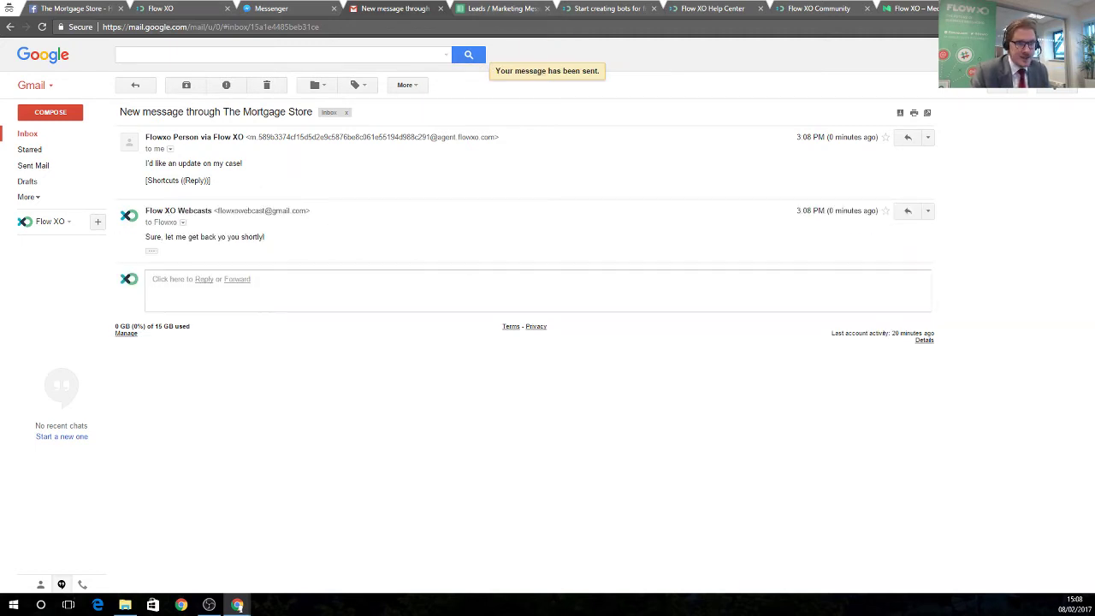
click(291, 11)
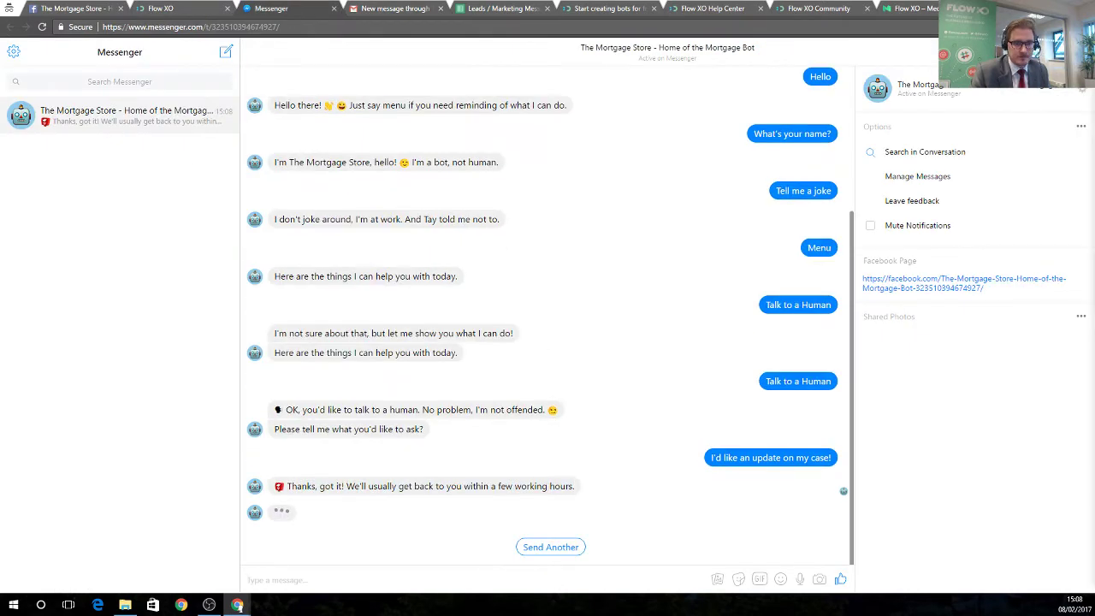
Check the Gmail reply in the Messenger chat, review the Talk to a Human flow, then return to Gmail.
drag(273, 512, 427, 513)
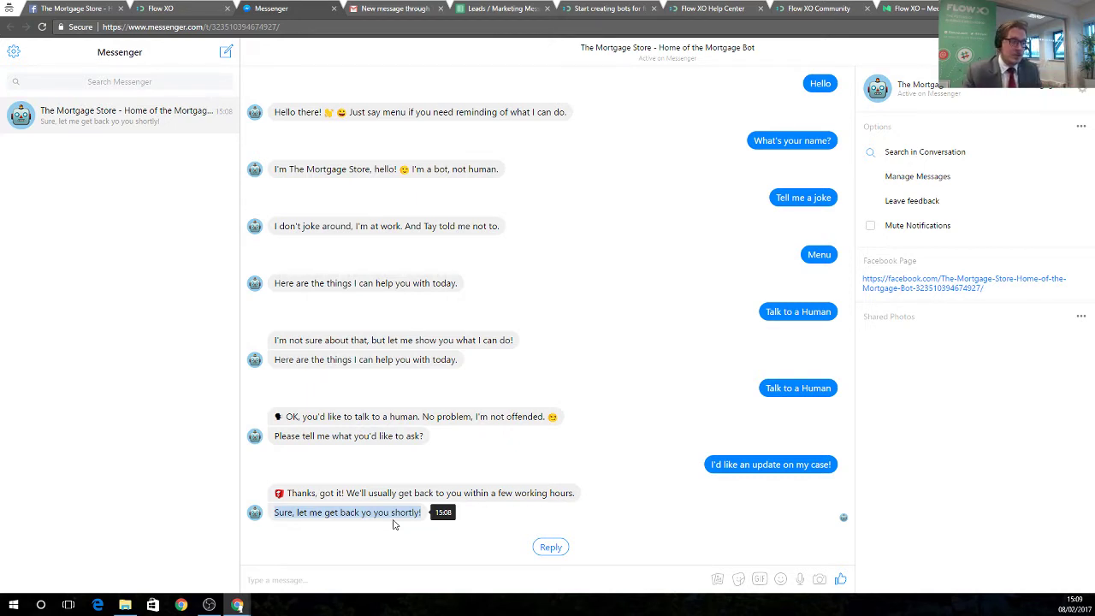
click(385, 10)
click(160, 9)
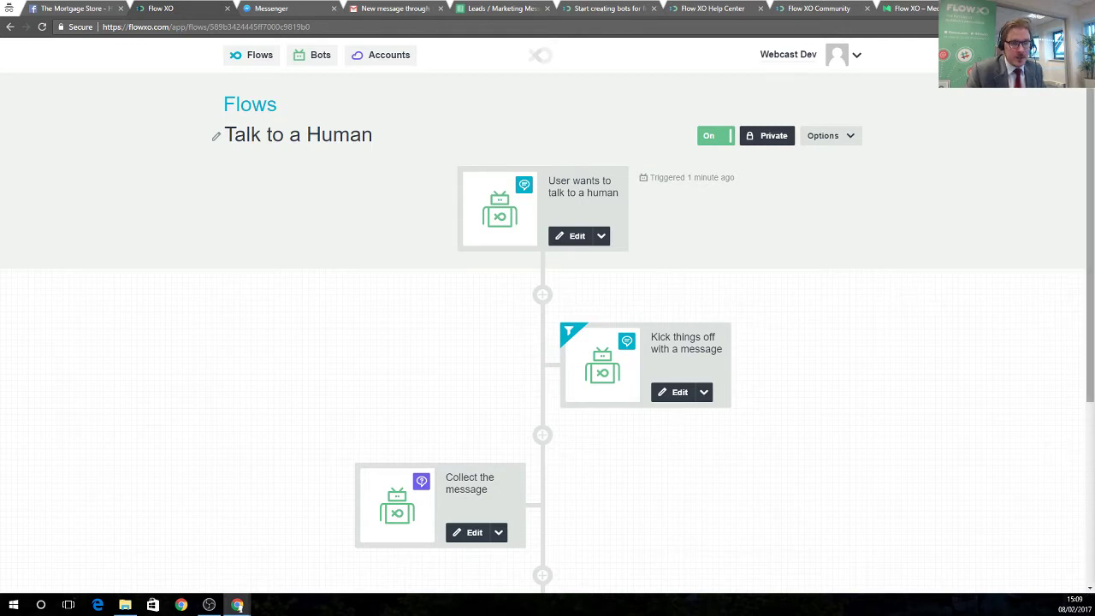
click(391, 10)
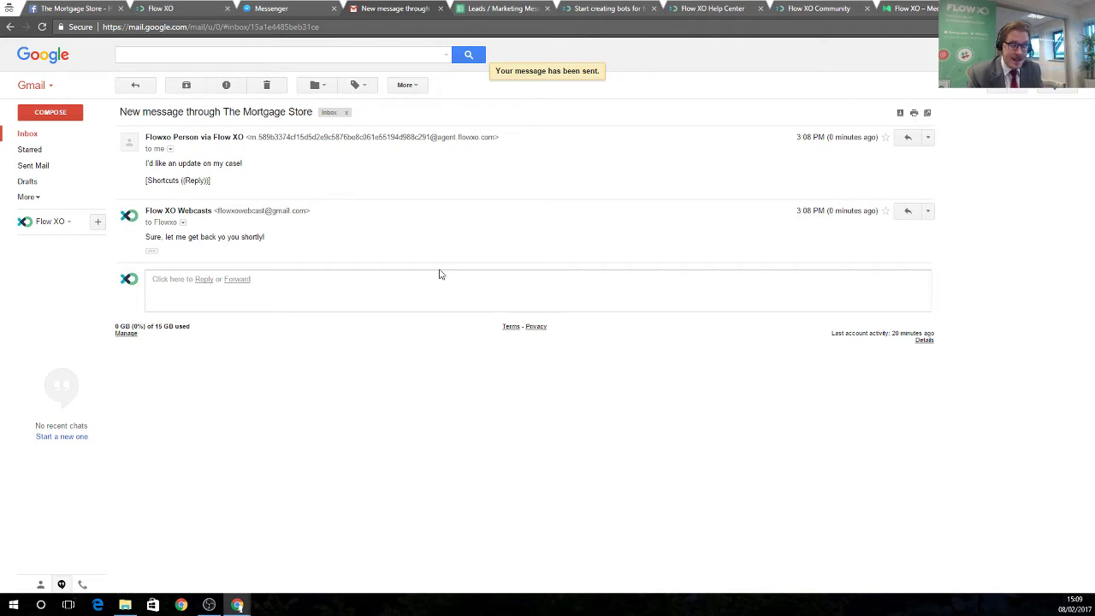
Compare the Messenger chat with the Gmail thread, then return to the Mortgage Store chat's message box.
click(275, 11)
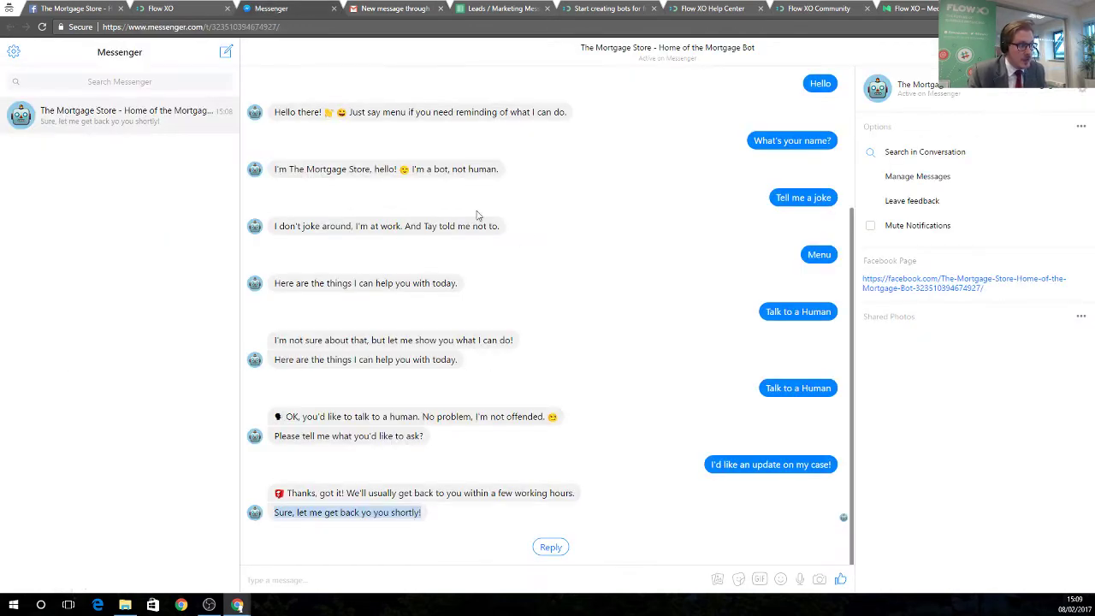
click(389, 10)
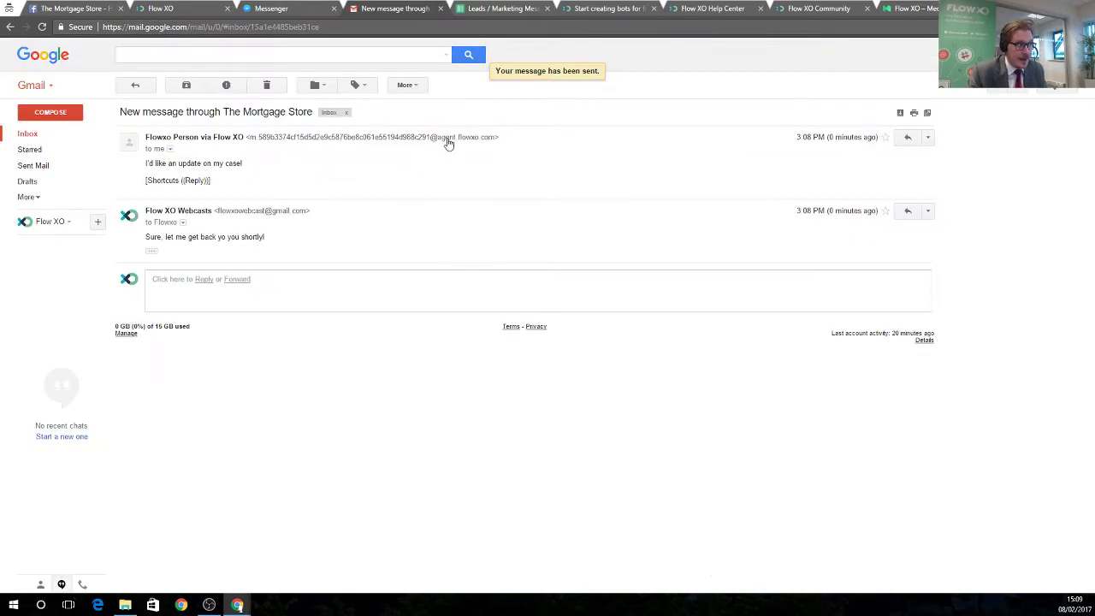
click(266, 8)
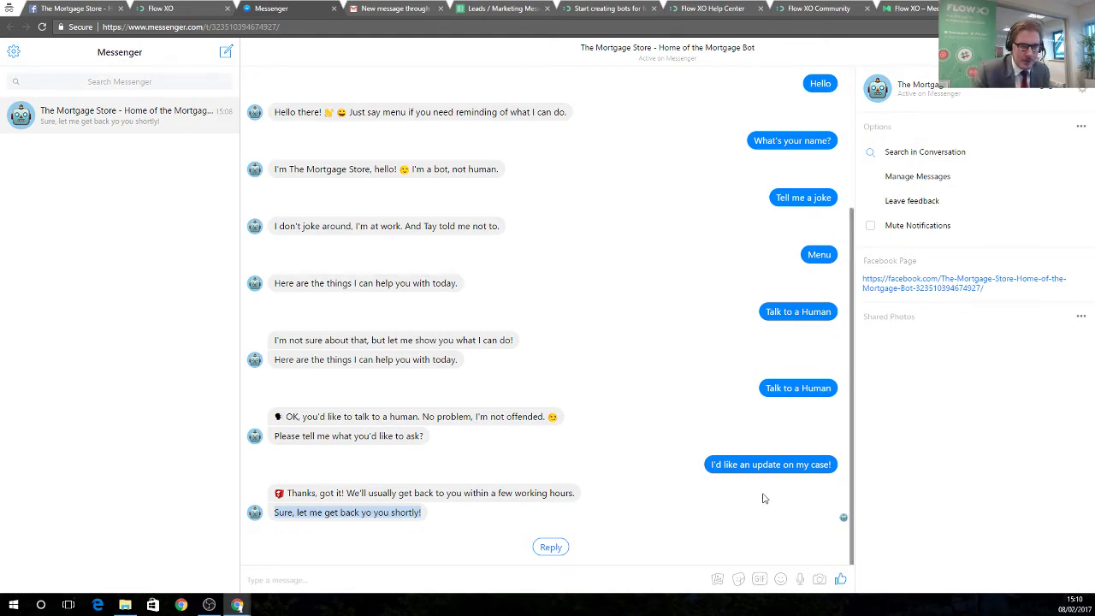
click(248, 580)
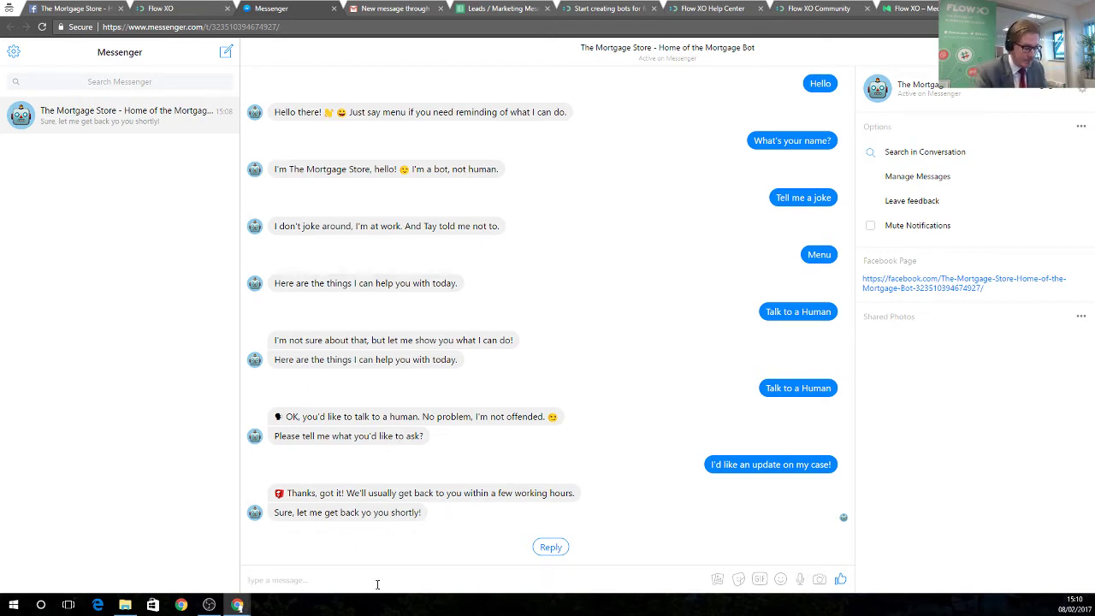
Send 'menu' to the bot, choose the Get a Quote quick reply, and go back to Flow XO.
text(menu)
key(Return)
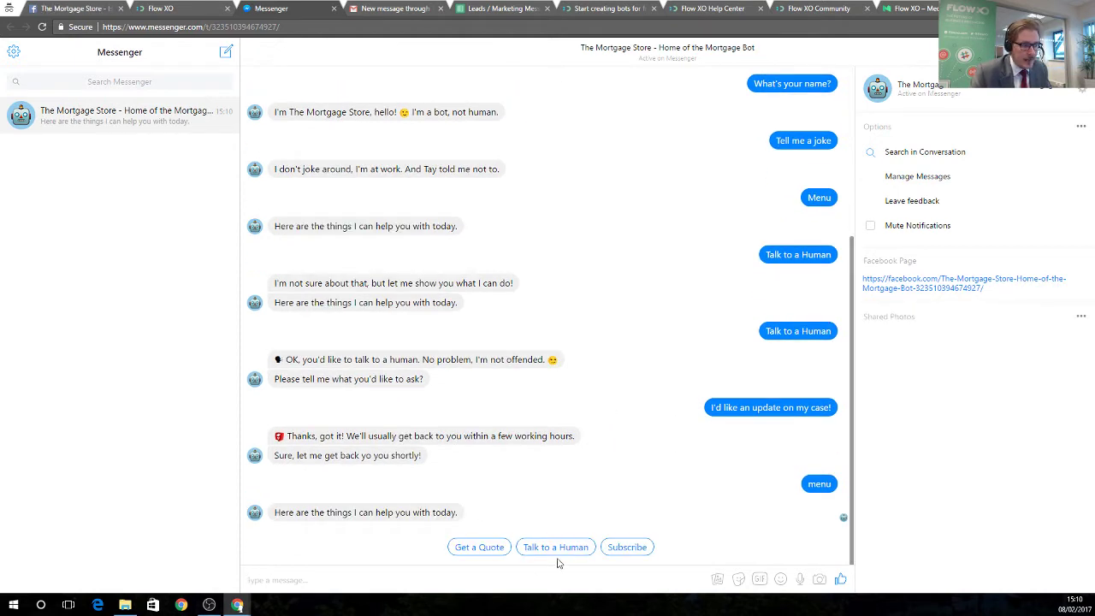
click(480, 547)
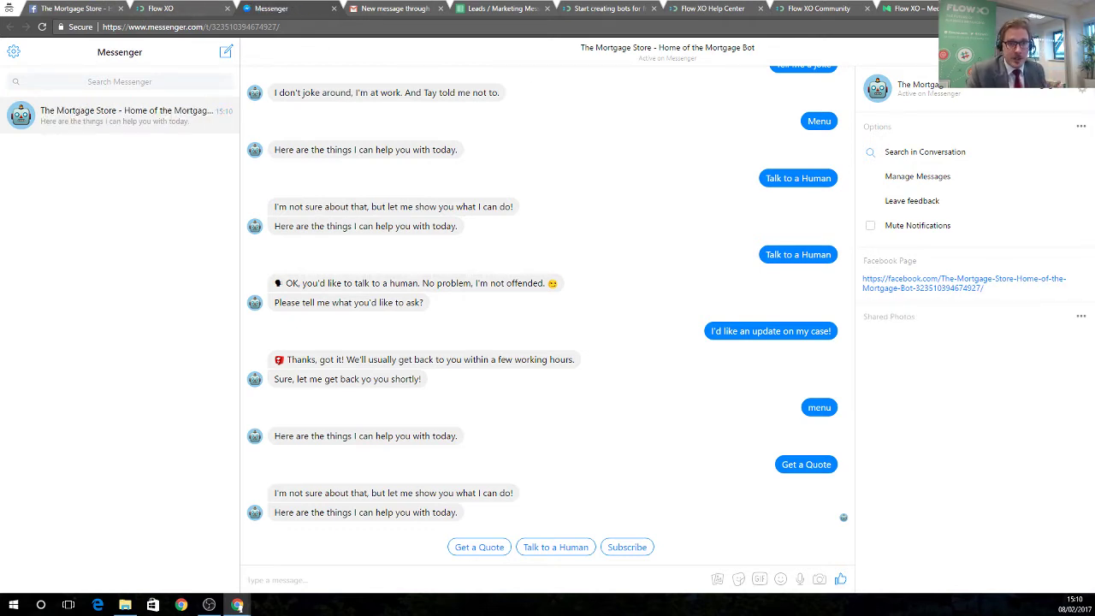
click(174, 11)
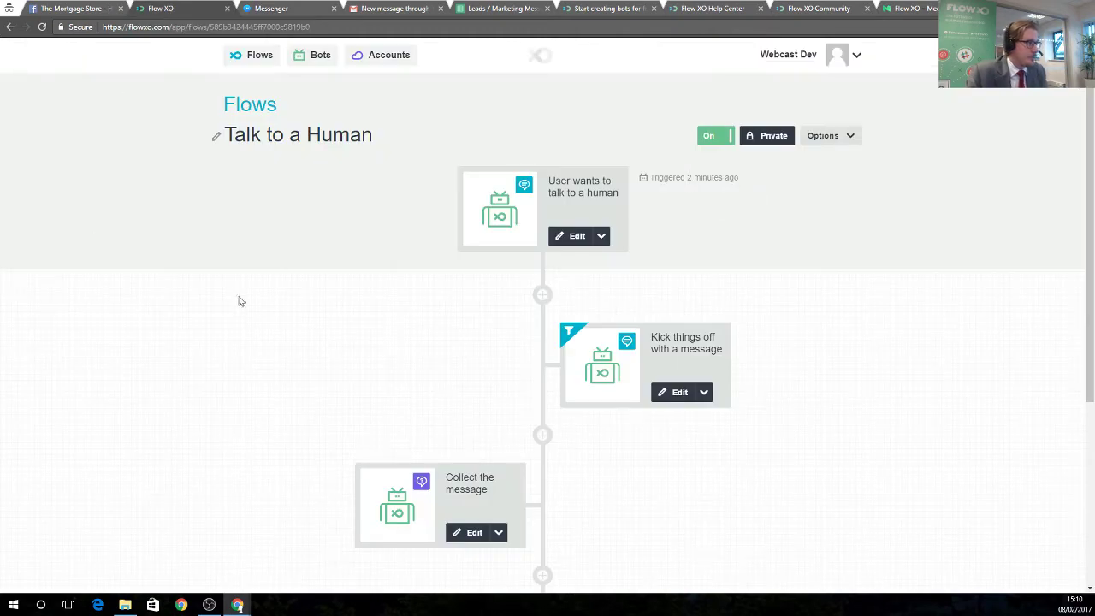
Open Get a Quote from the Forms folder, keep its 'Quote' trigger unchanged, and turn the flow on.
click(254, 97)
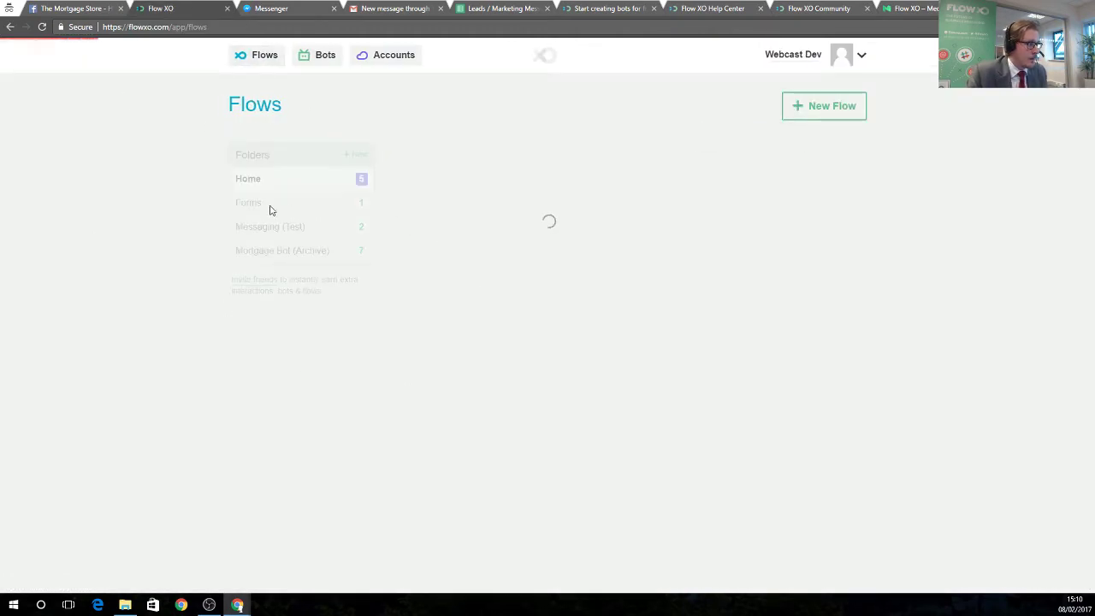
click(256, 206)
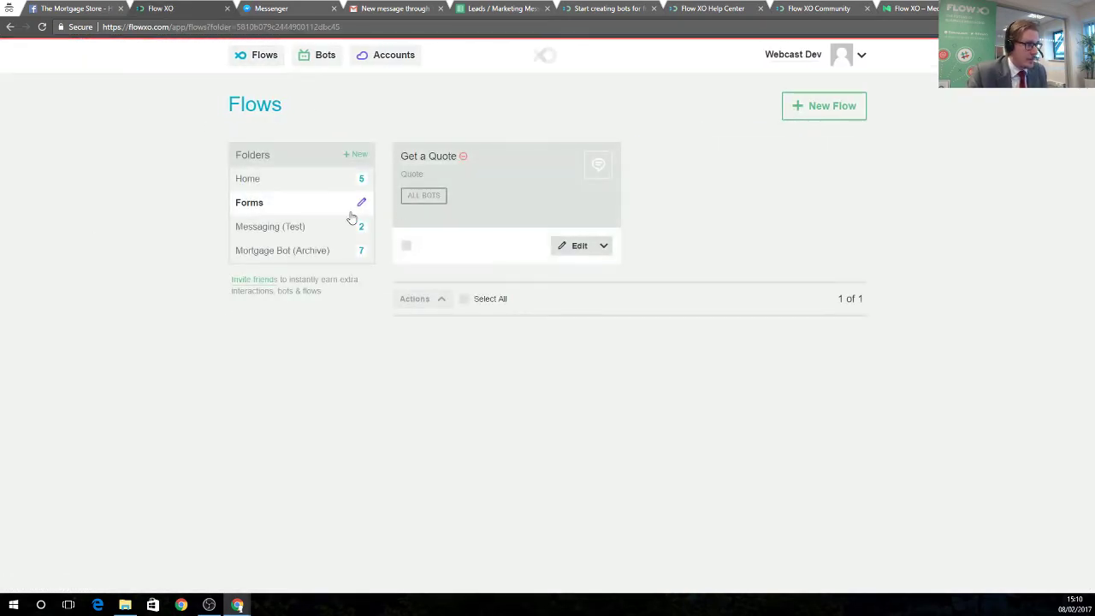
click(579, 248)
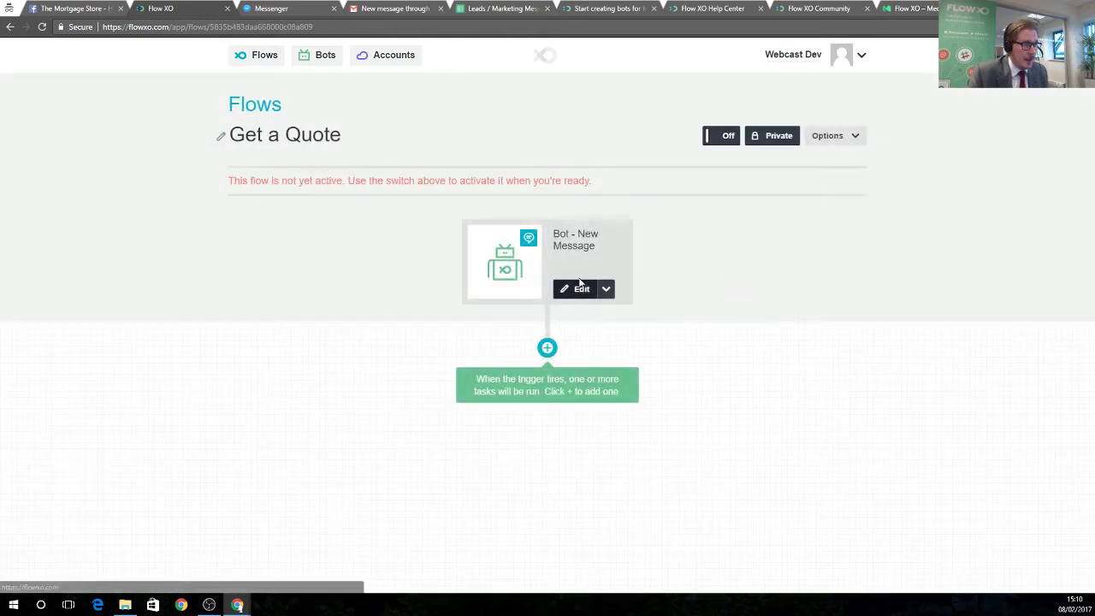
click(575, 290)
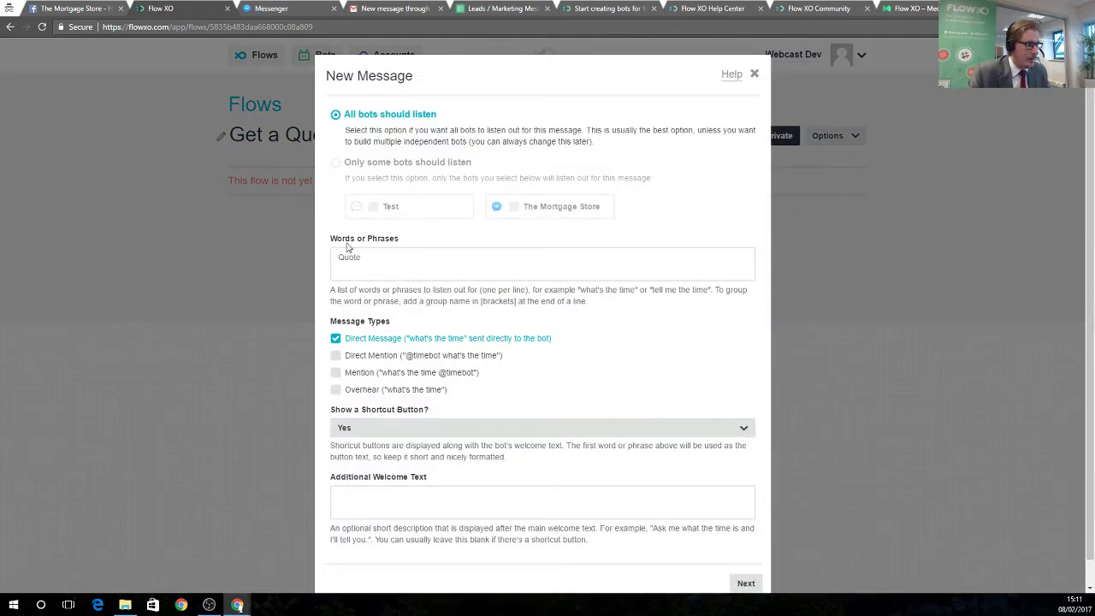
scroll(465, 468, down, 1)
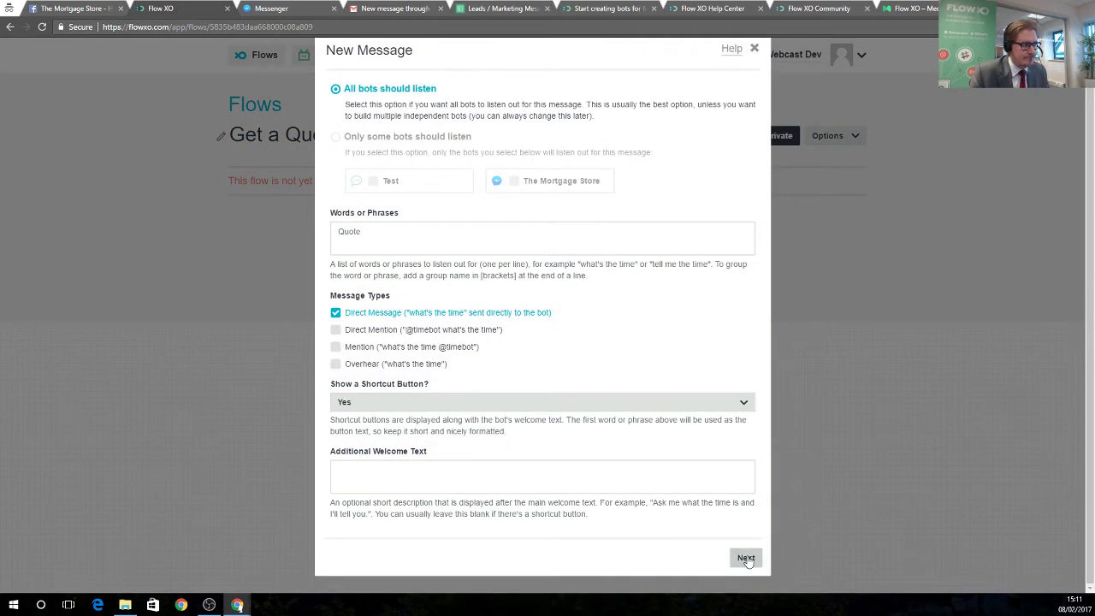
click(745, 558)
click(750, 236)
click(751, 237)
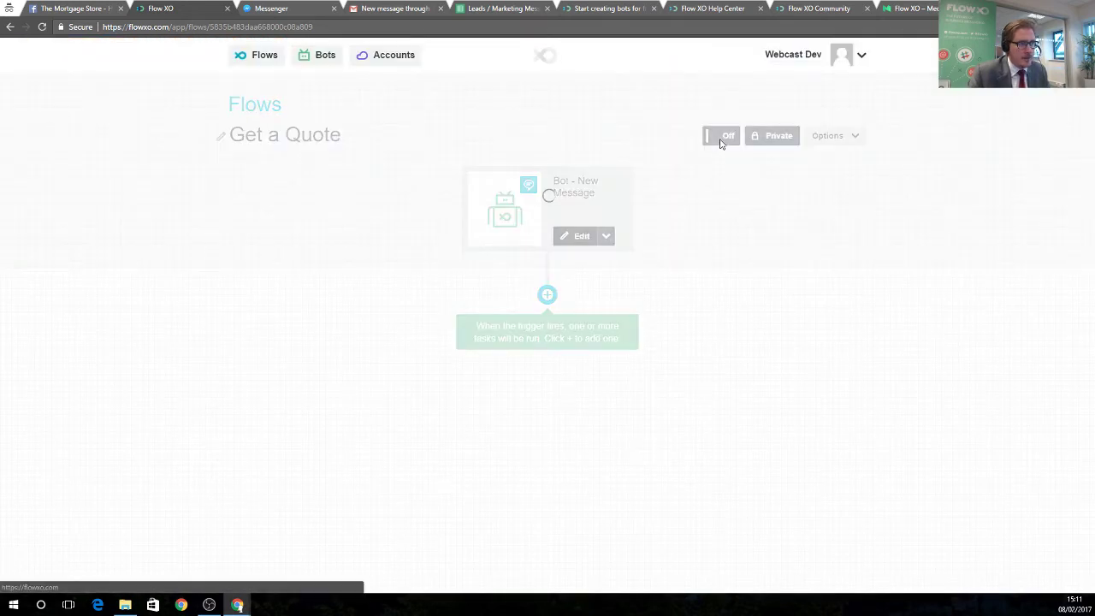
click(719, 138)
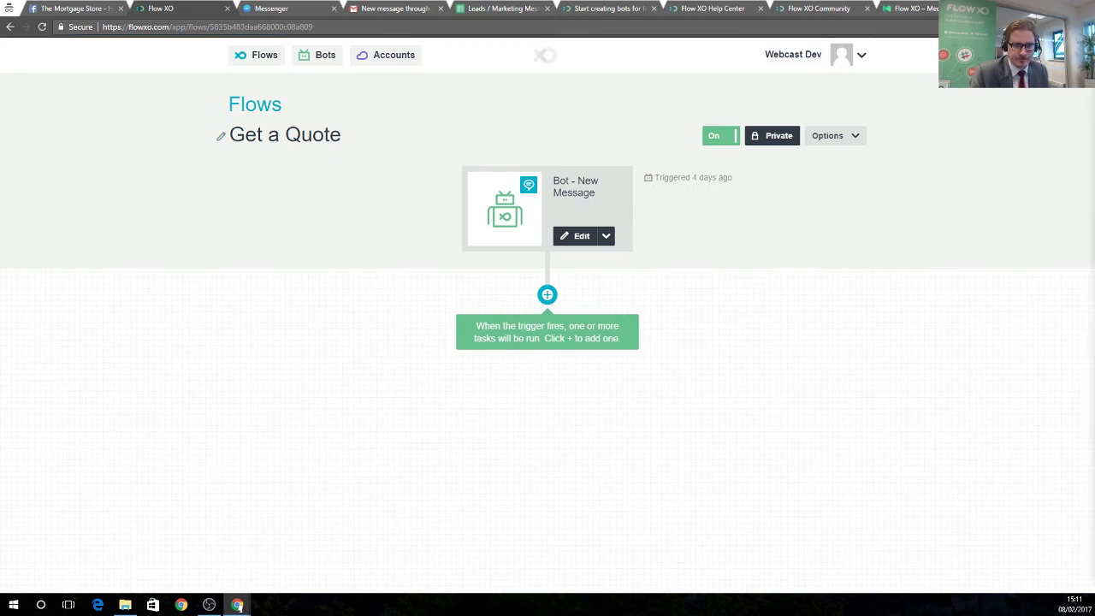
Add a Bot Send a Message step after the trigger replying 'Let me take some more information...'.
click(547, 294)
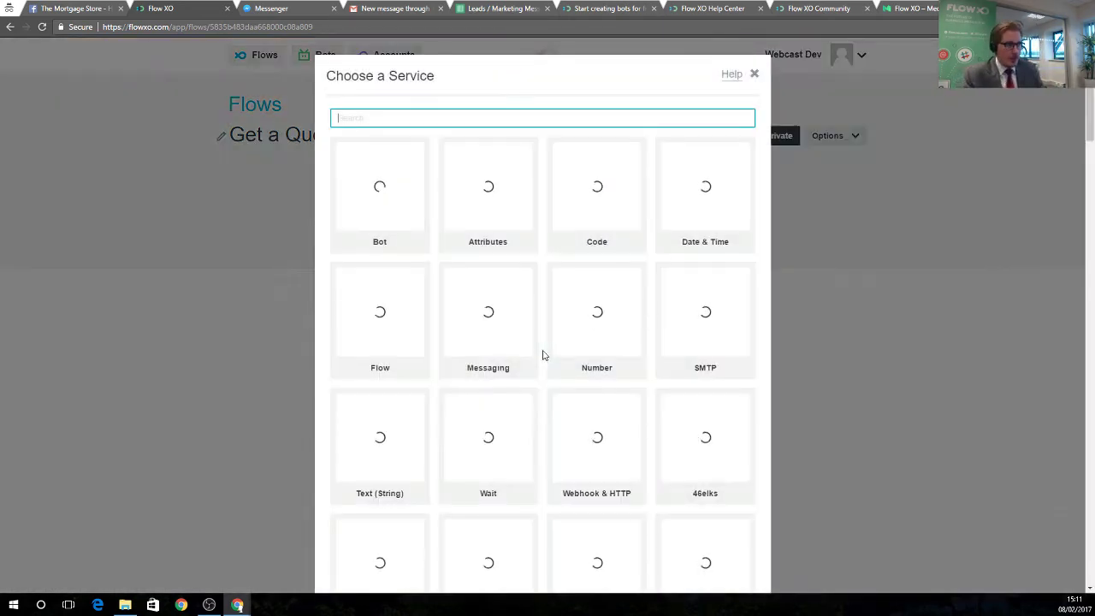
click(378, 202)
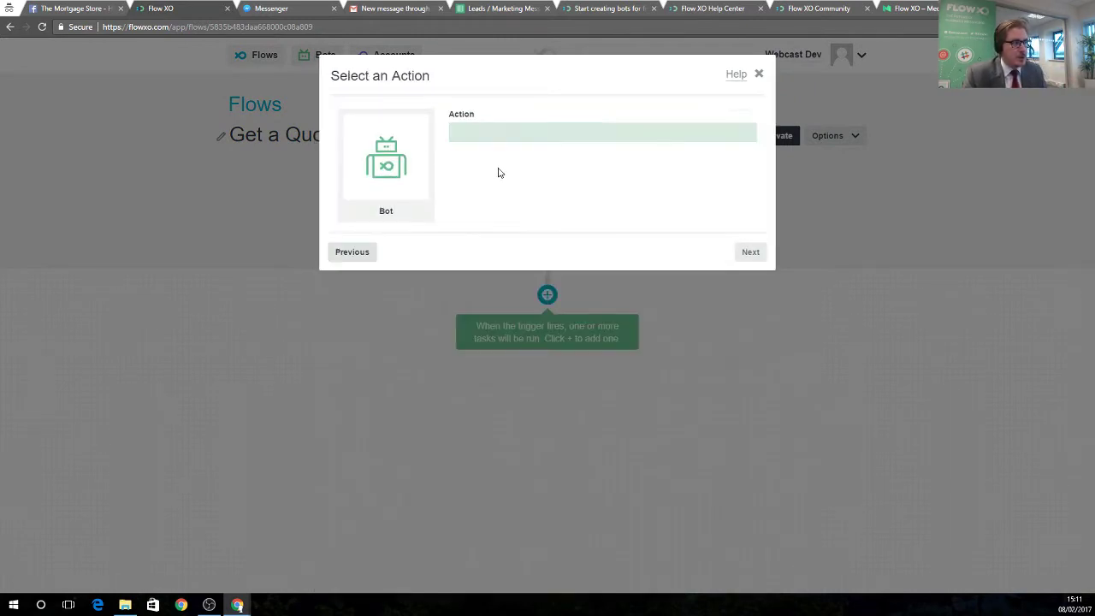
click(503, 137)
click(517, 159)
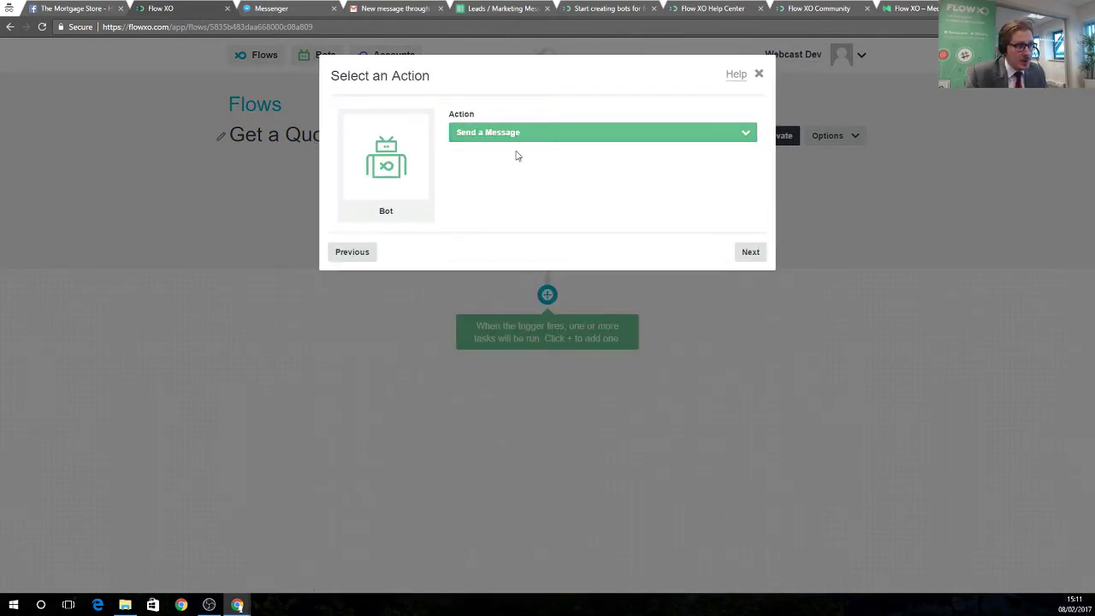
click(748, 254)
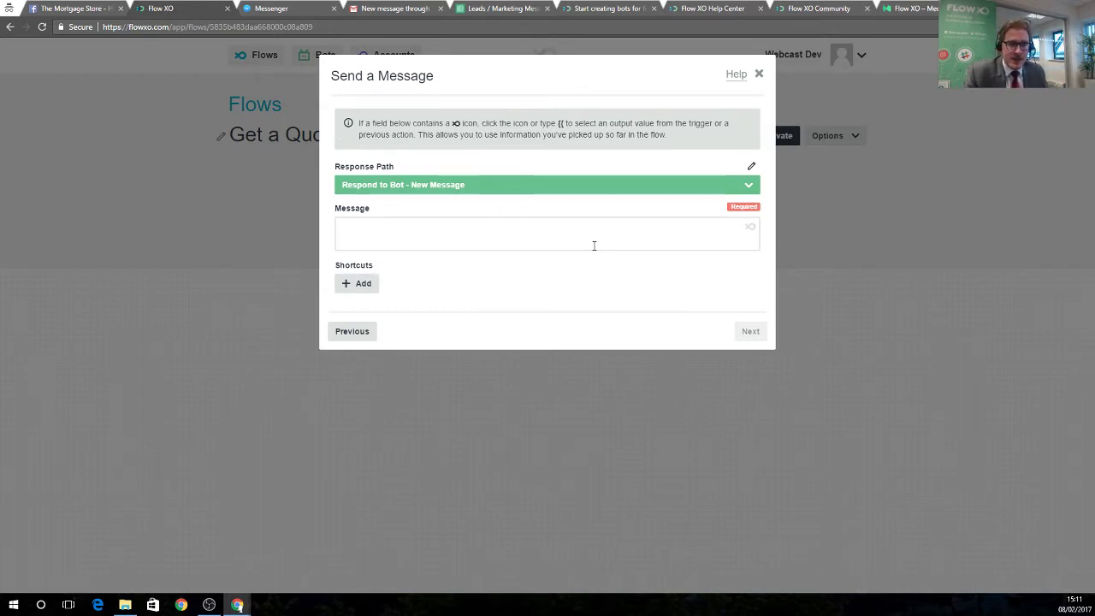
click(593, 245)
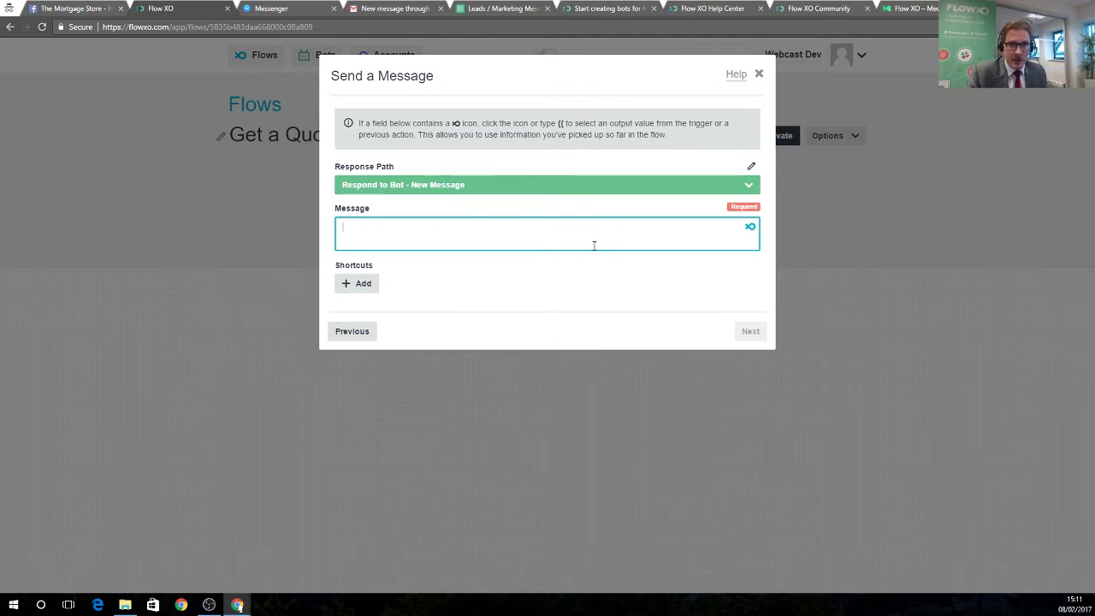
text(Let m)
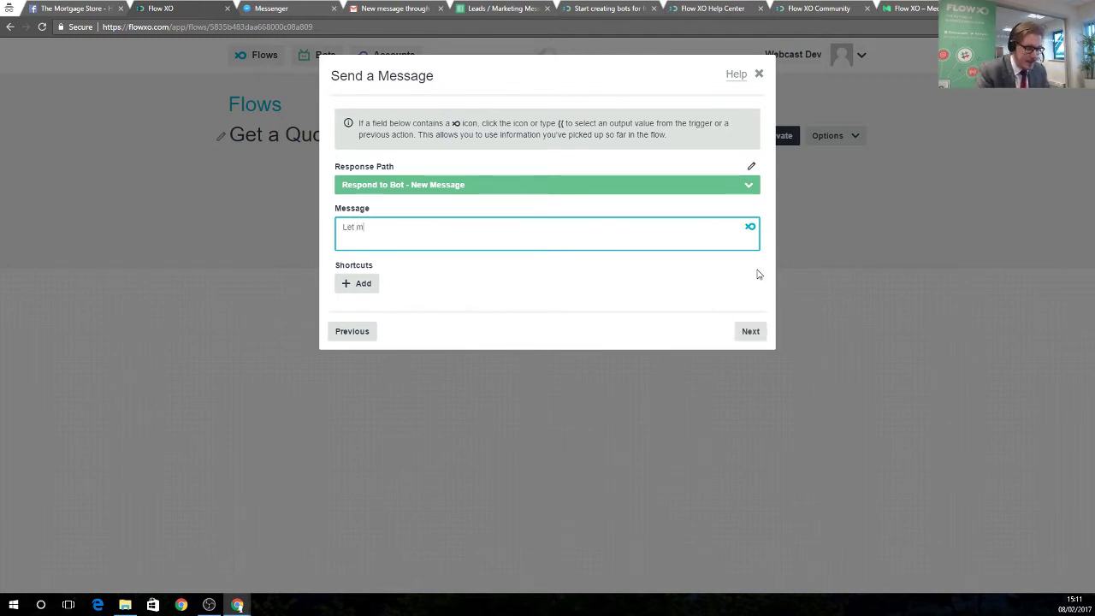
text(e take some m)
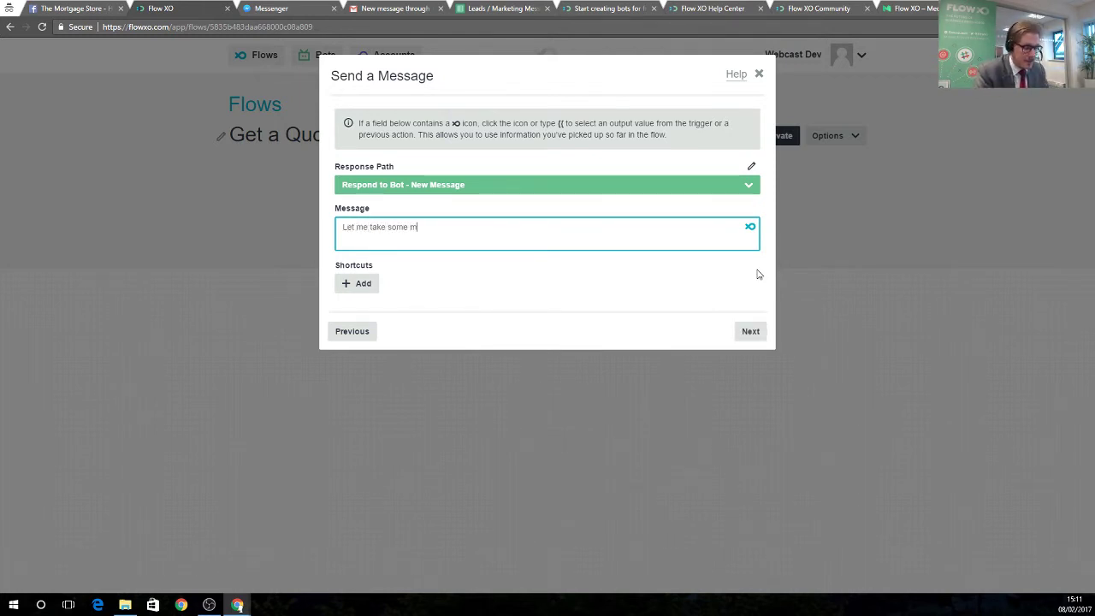
text(ore information..)
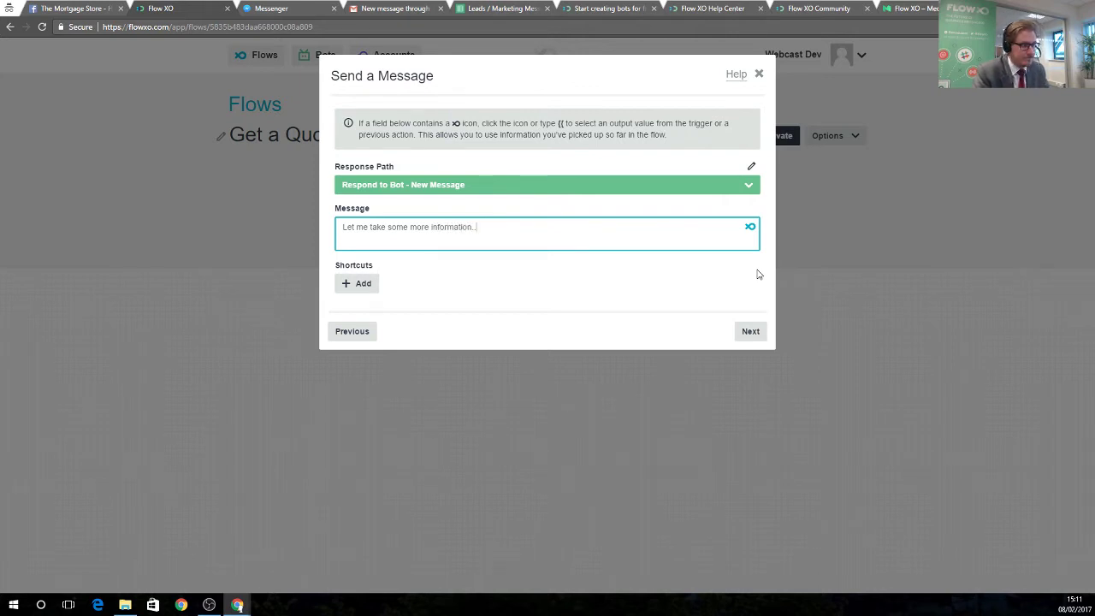
text(.)
click(751, 331)
click(750, 237)
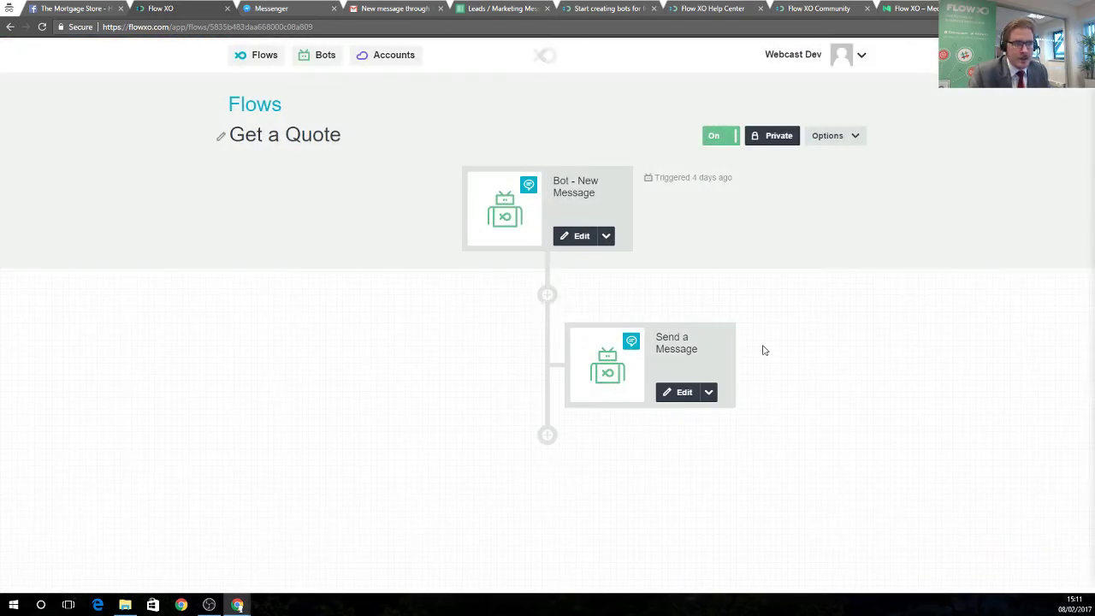
Add a Bot Ask a Question step below the message and start typing its question text.
click(547, 432)
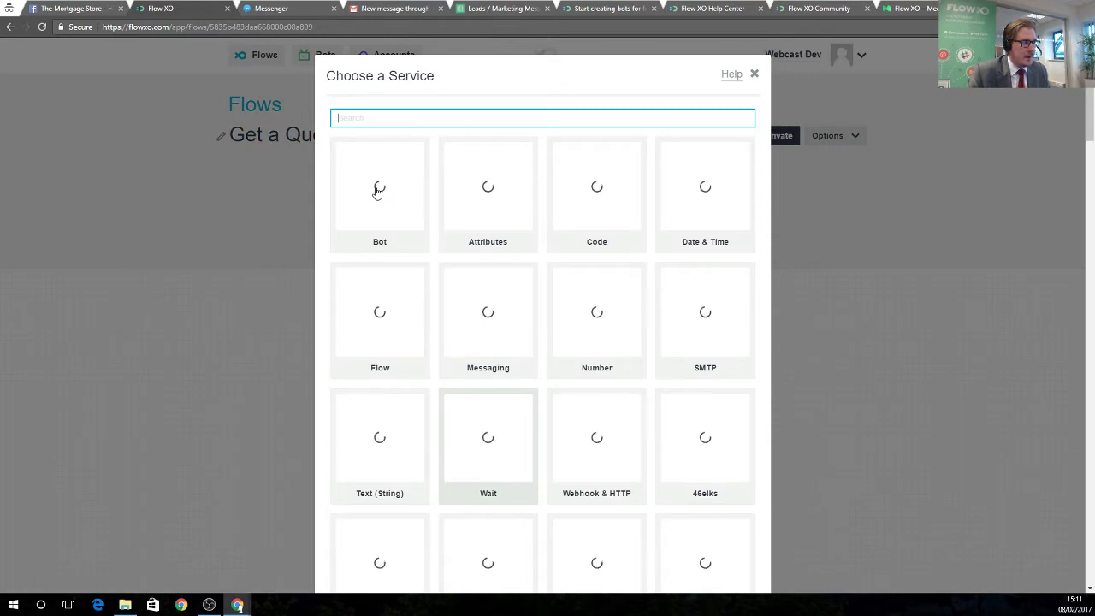
click(380, 189)
click(515, 147)
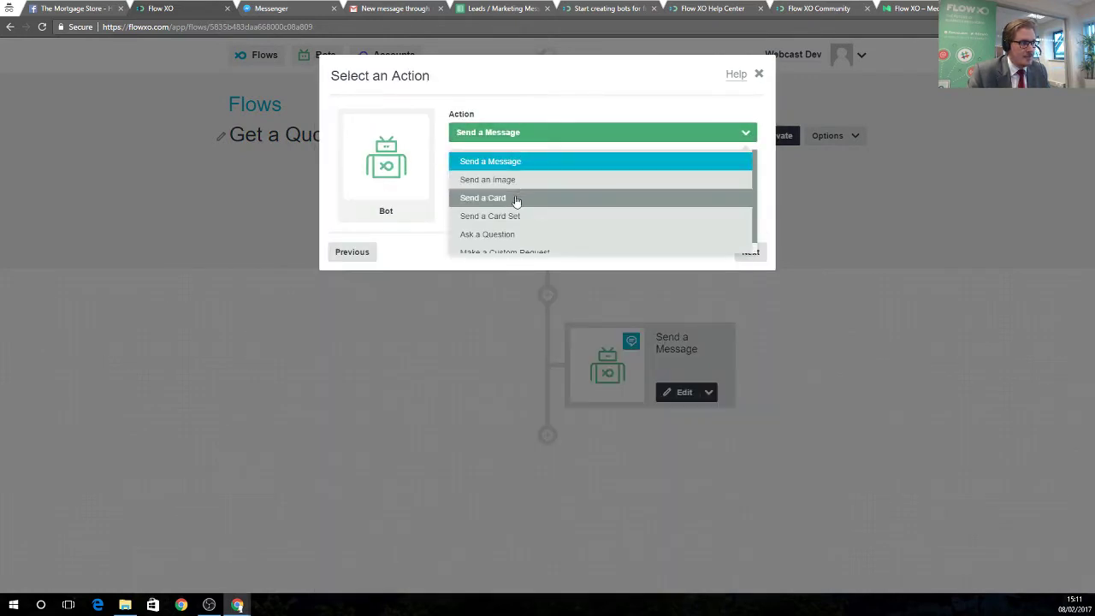
click(508, 235)
click(753, 252)
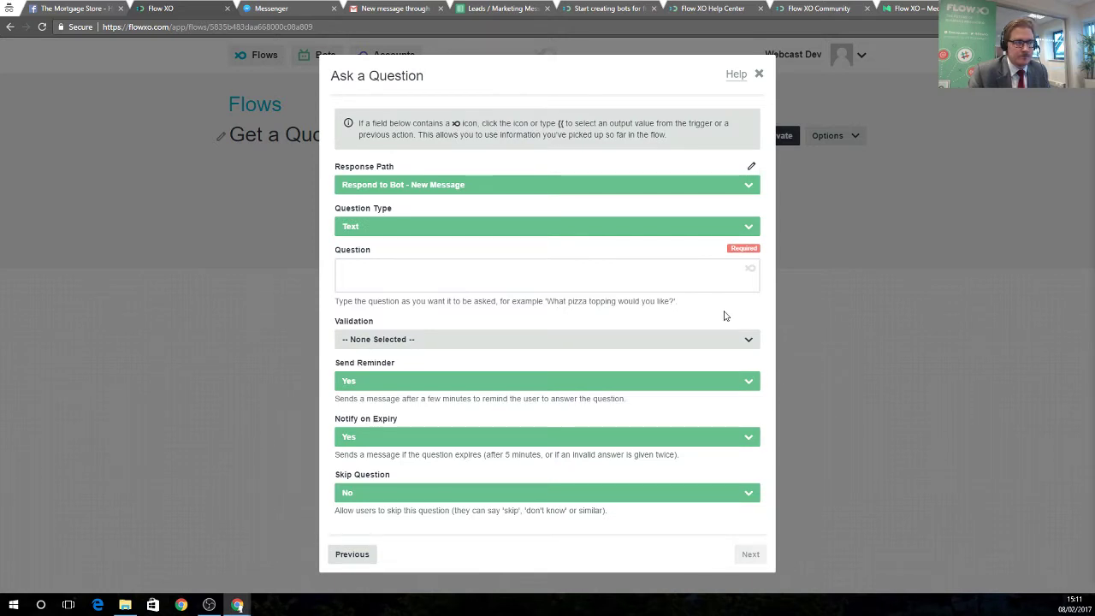
click(516, 282)
text(I h)
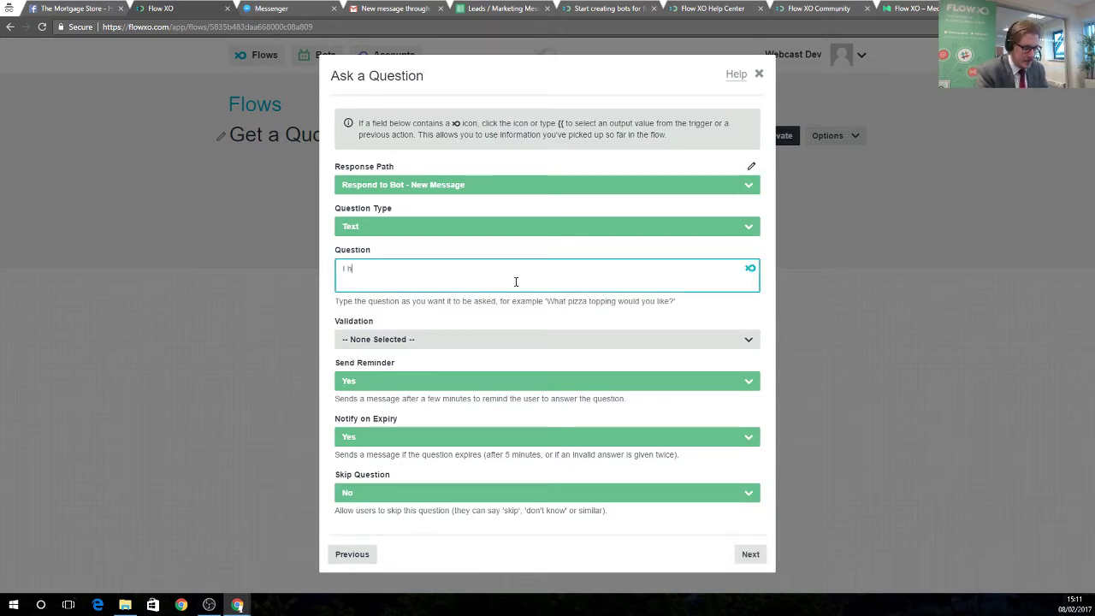
text(ave tyou)
key(BackSpace)
key(BackSpace)
key(BackSpace)
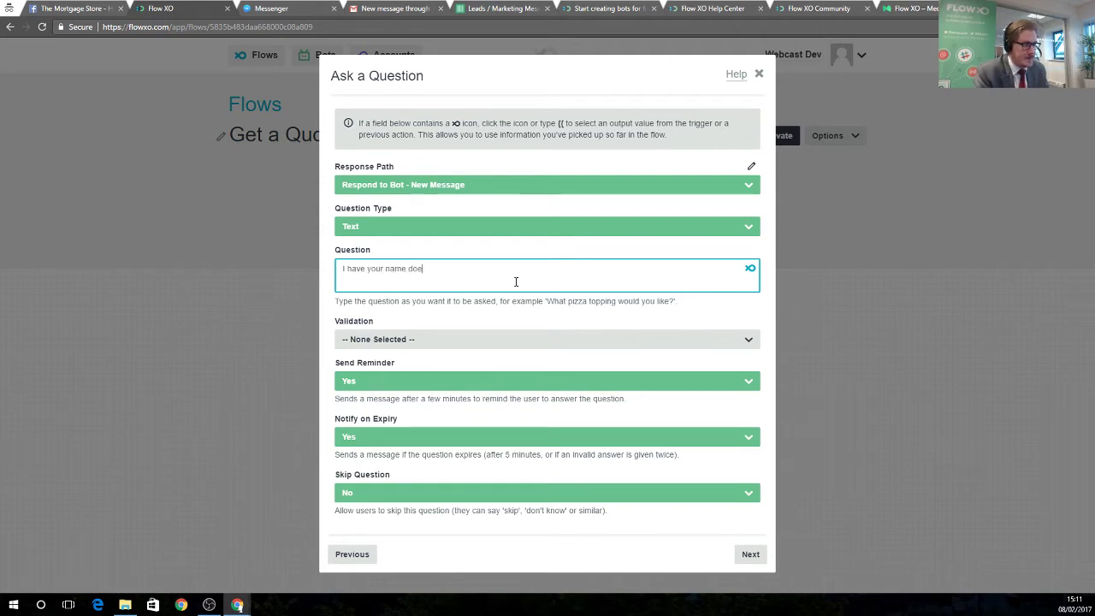
key(BackSpace)
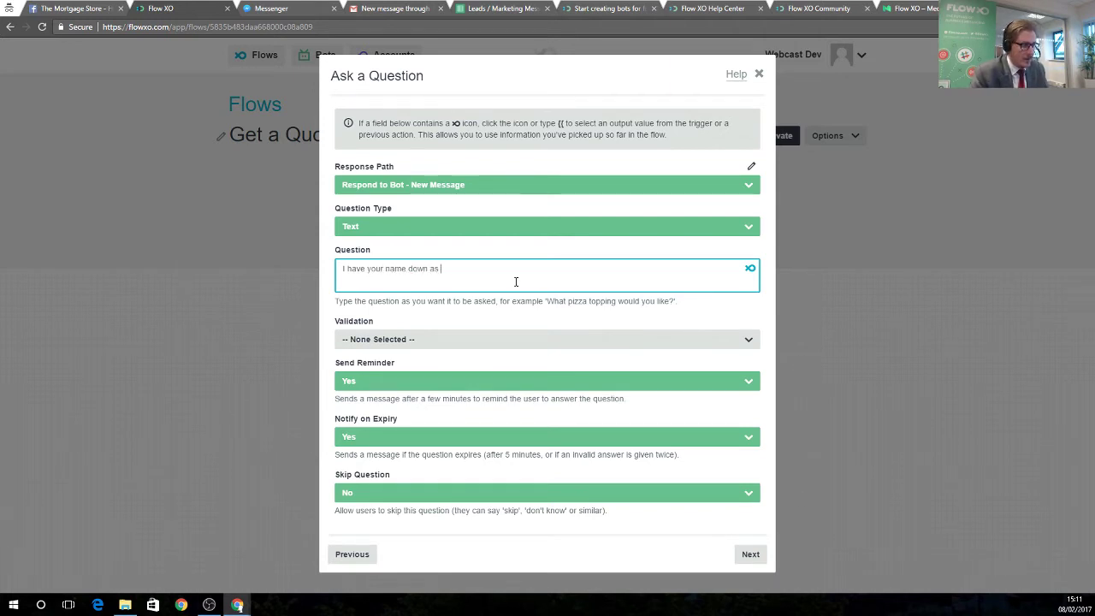
Insert the user_name value into the question and end it with ', could I take your email?'.
click(750, 268)
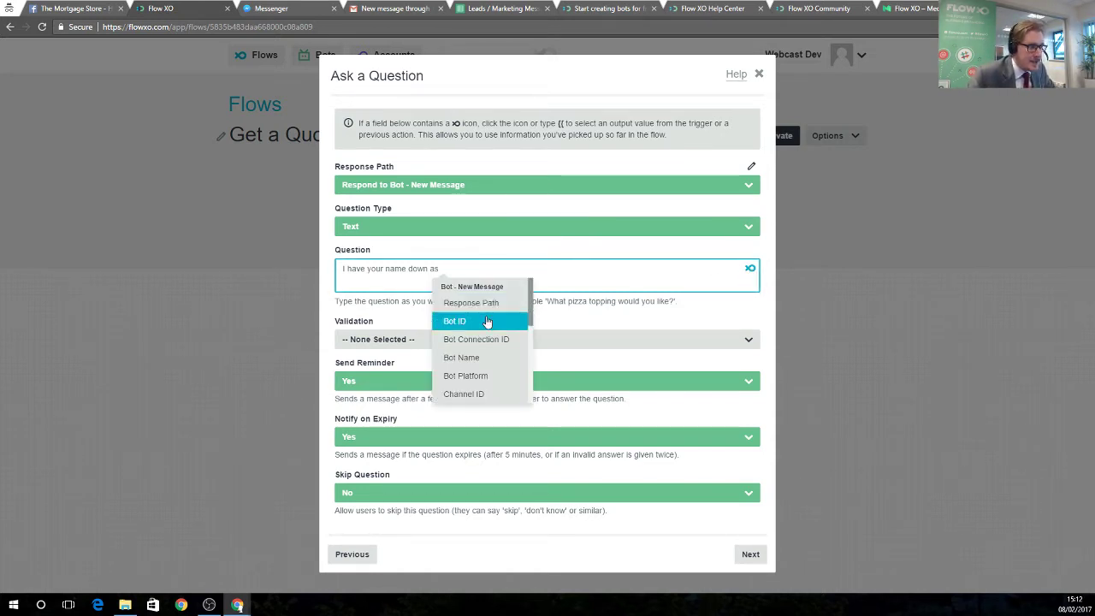
scroll(479, 312, down, 5)
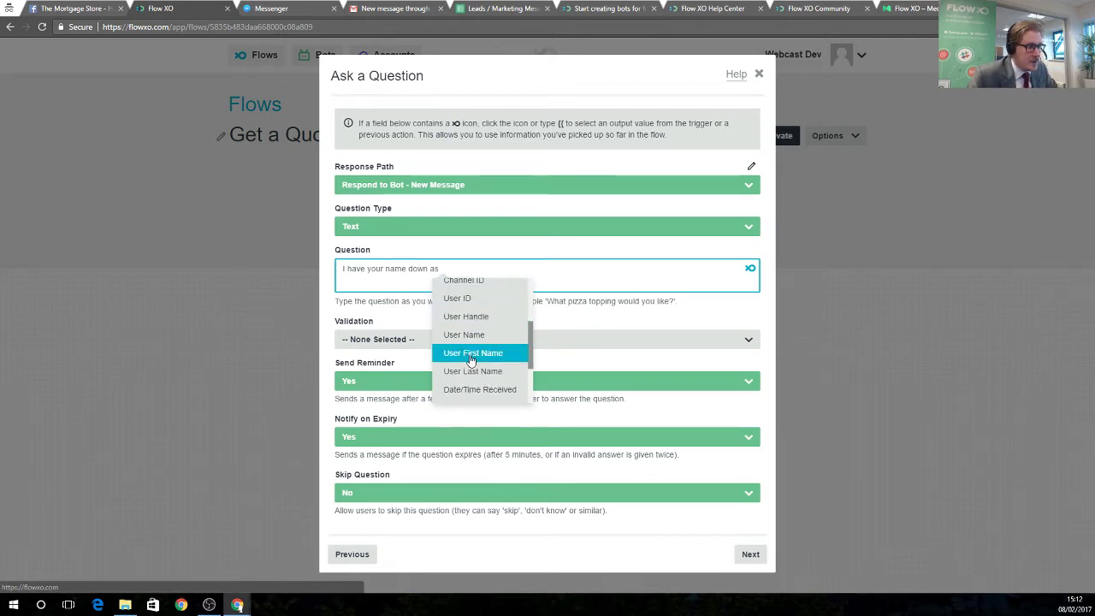
scroll(477, 366, down, 3)
scroll(484, 377, up, 10)
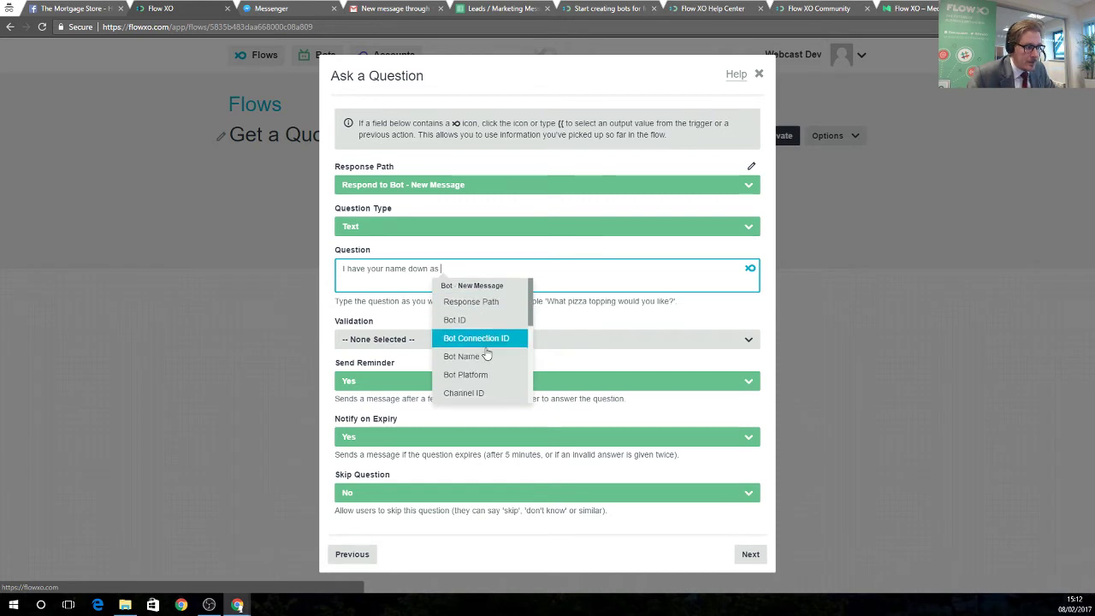
scroll(489, 355, down, 1)
scroll(491, 353, down, 3)
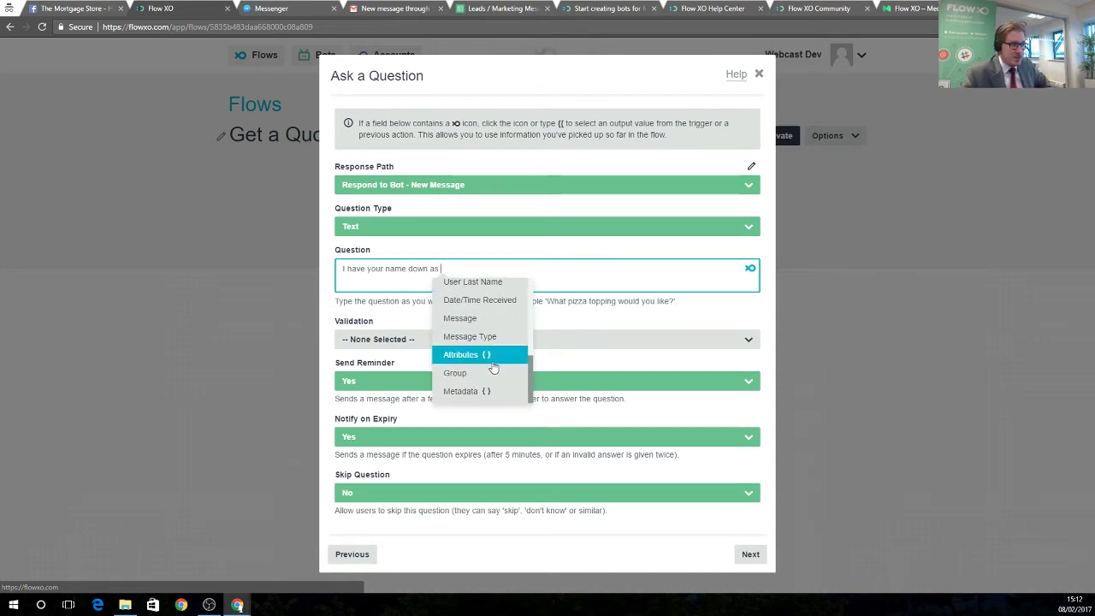
scroll(481, 377, up, 1)
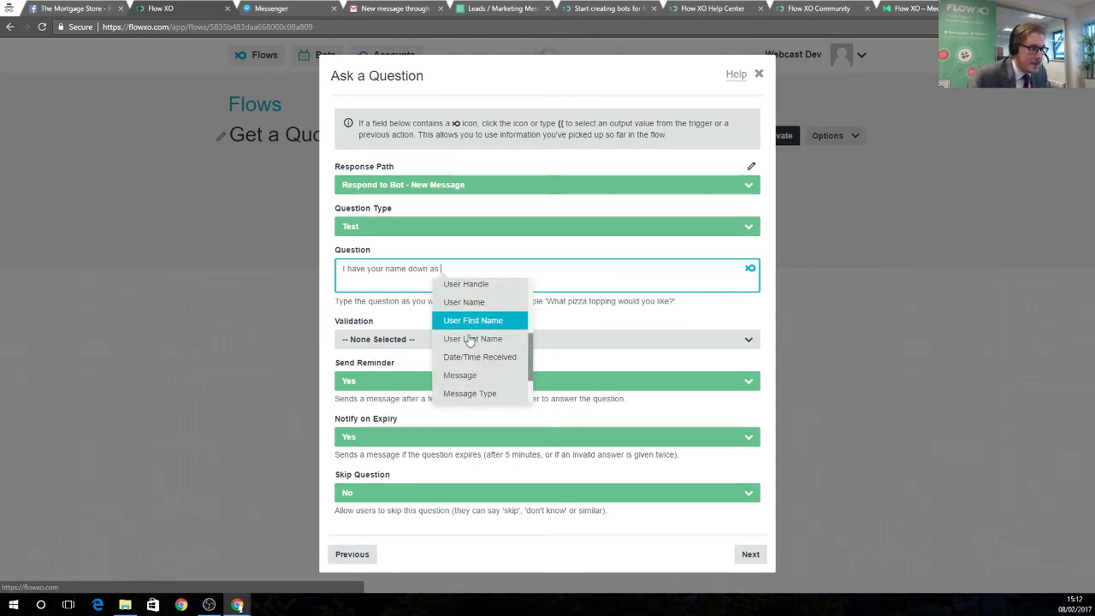
scroll(481, 319, up, 1)
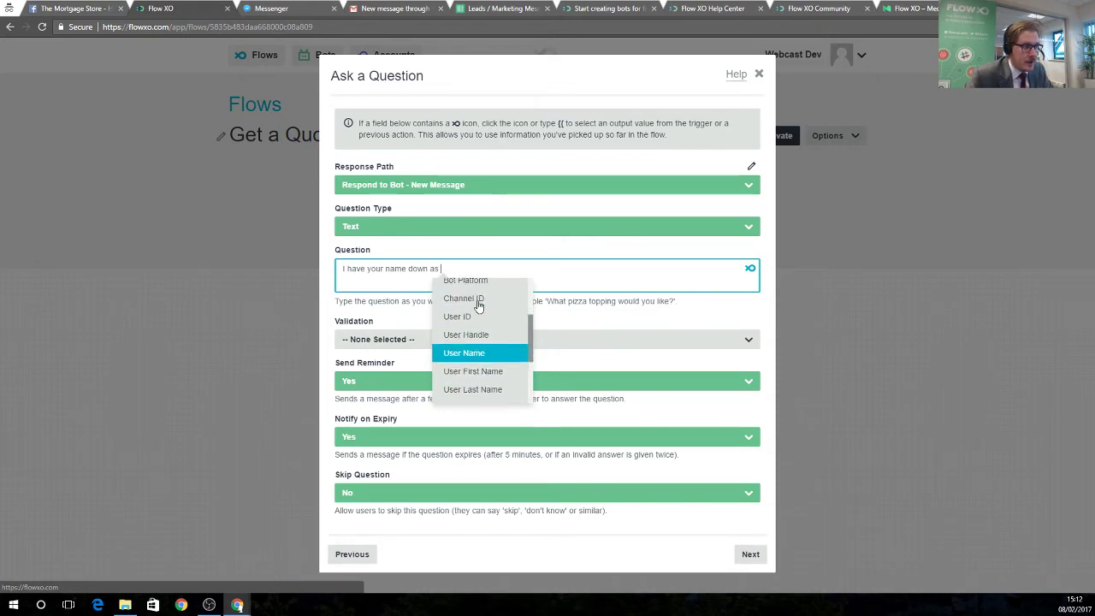
scroll(477, 308, down, 3)
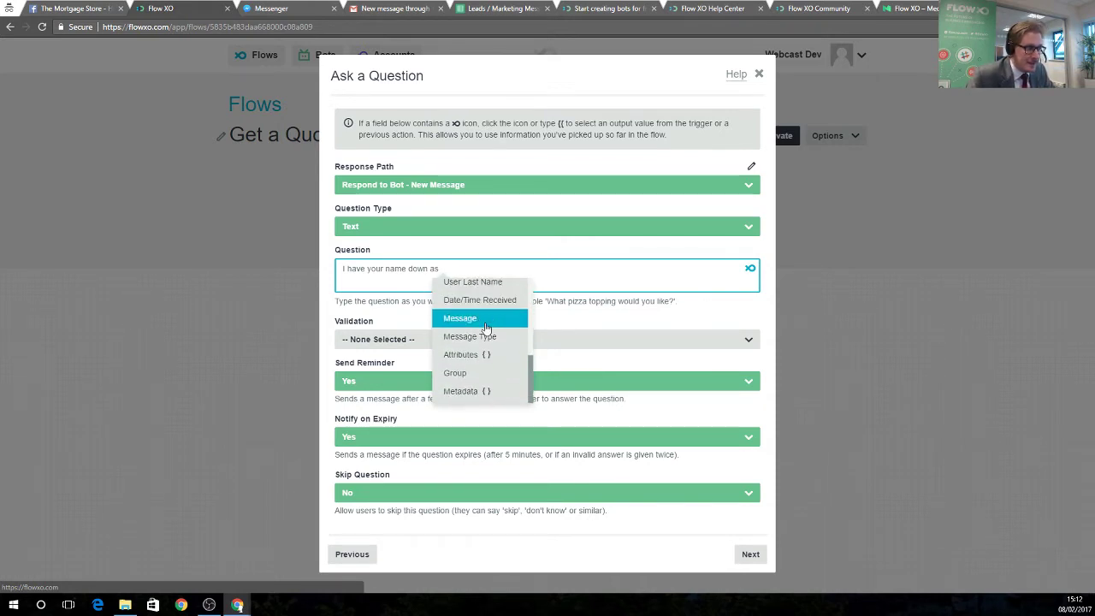
scroll(479, 355, up, 1)
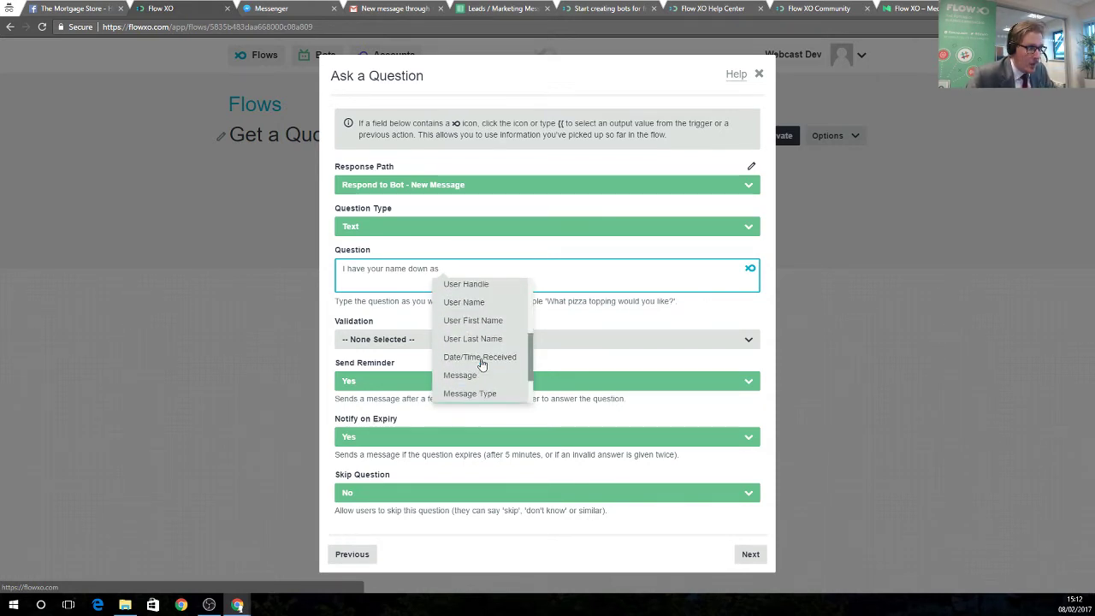
click(473, 303)
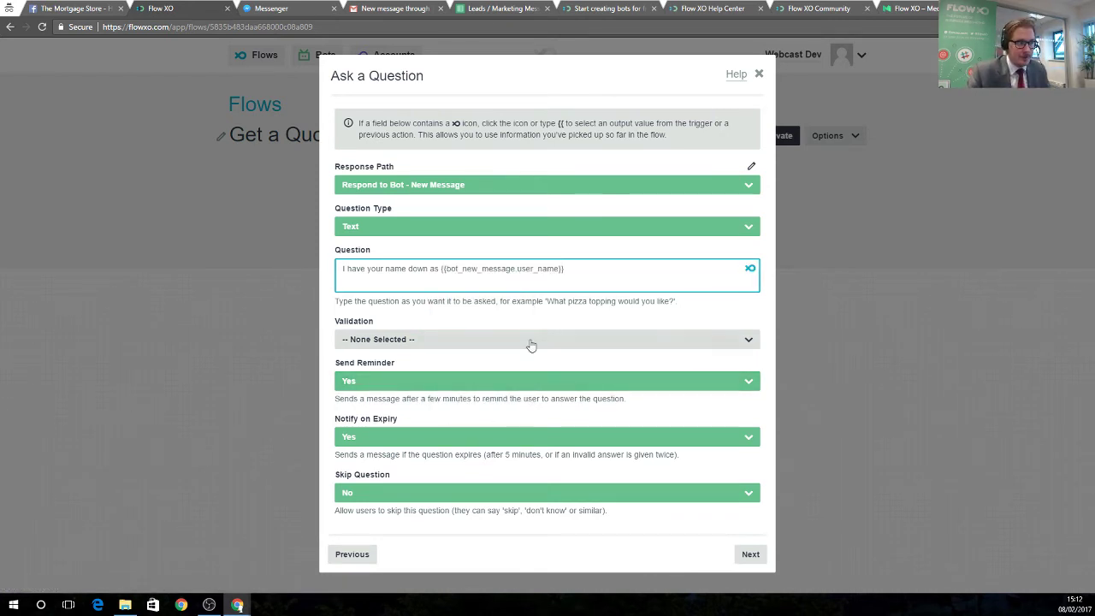
click(750, 269)
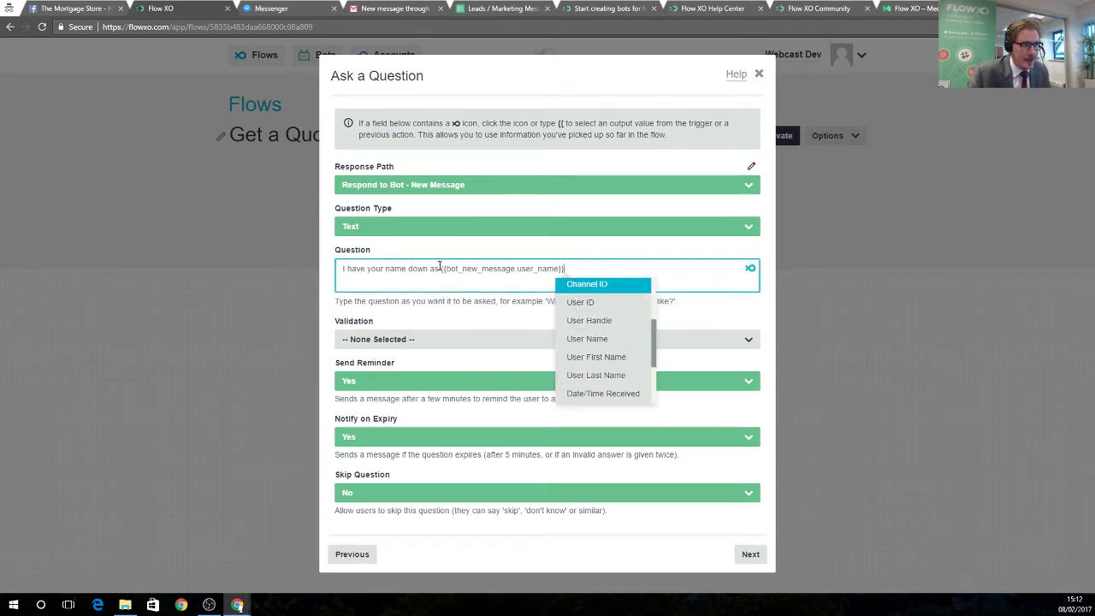
click(600, 270)
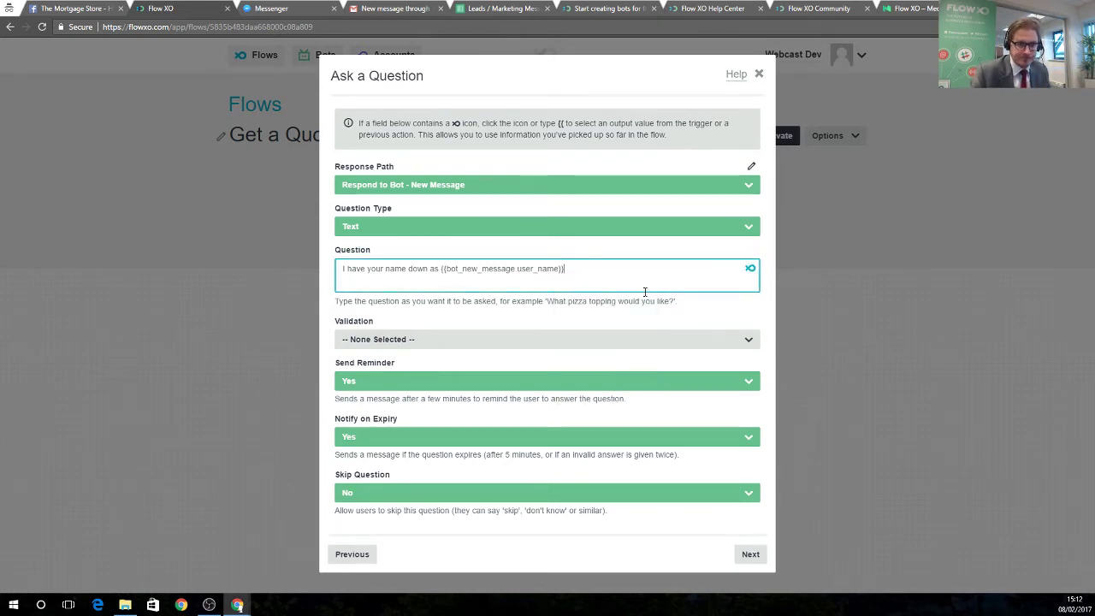
text(, )
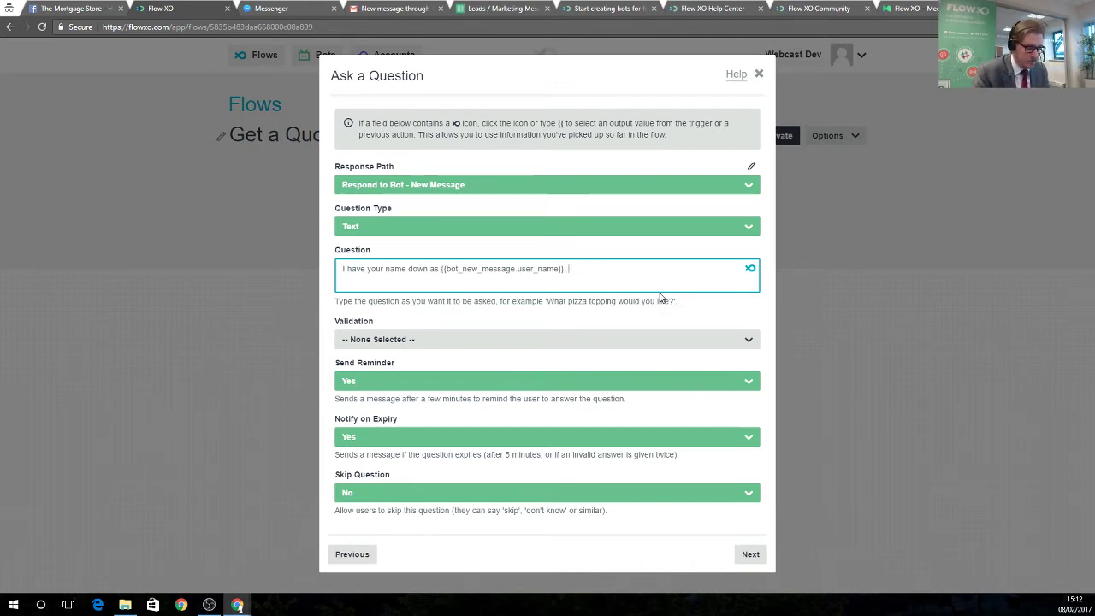
text(could I take yo)
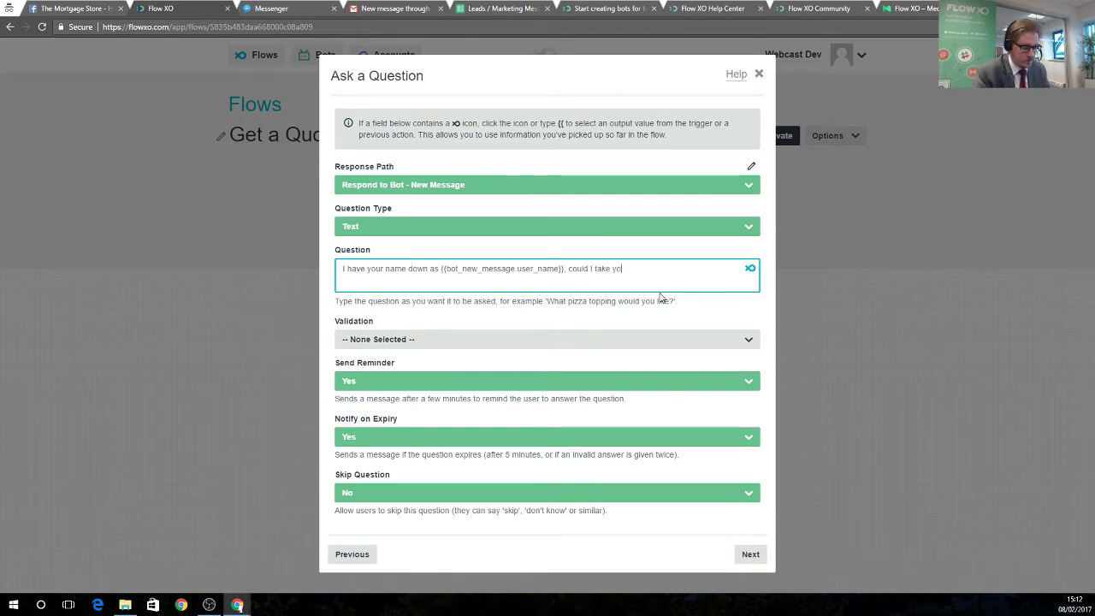
text(ur email?)
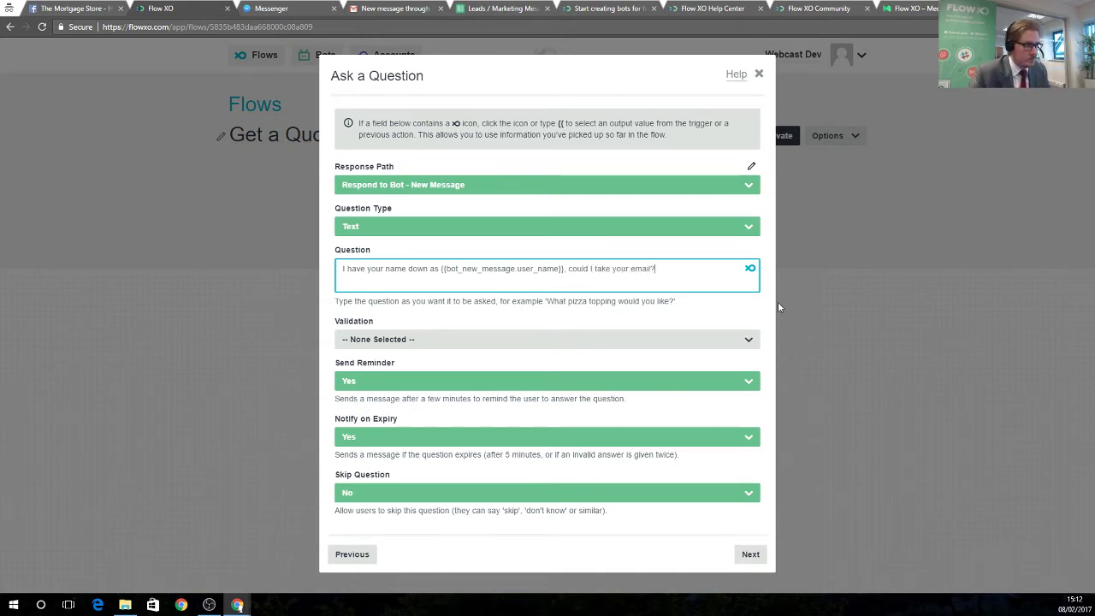
click(767, 301)
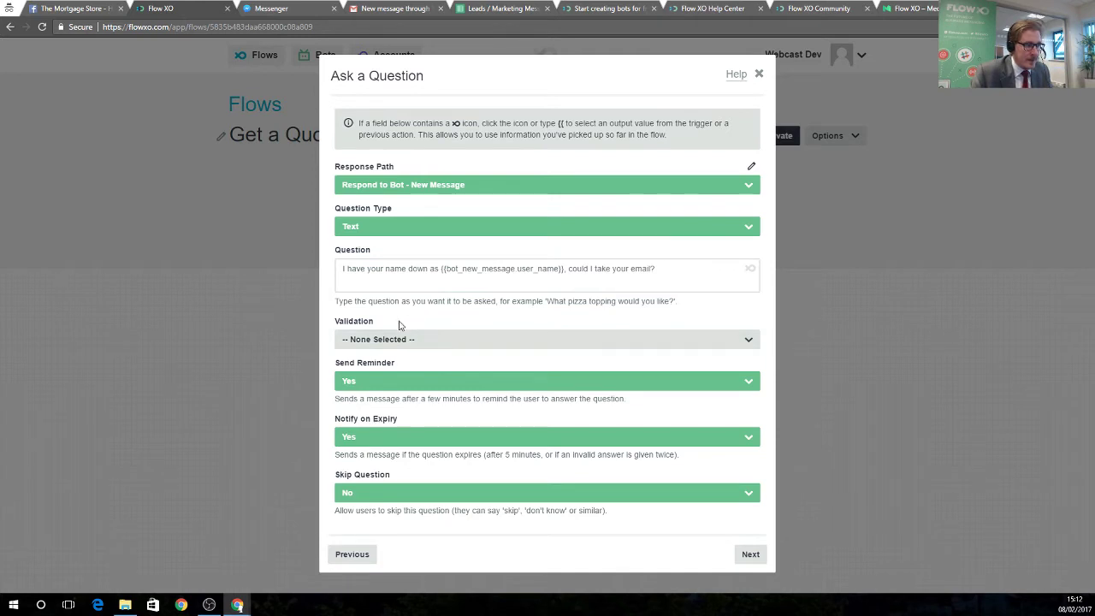
drag(349, 323, 451, 364)
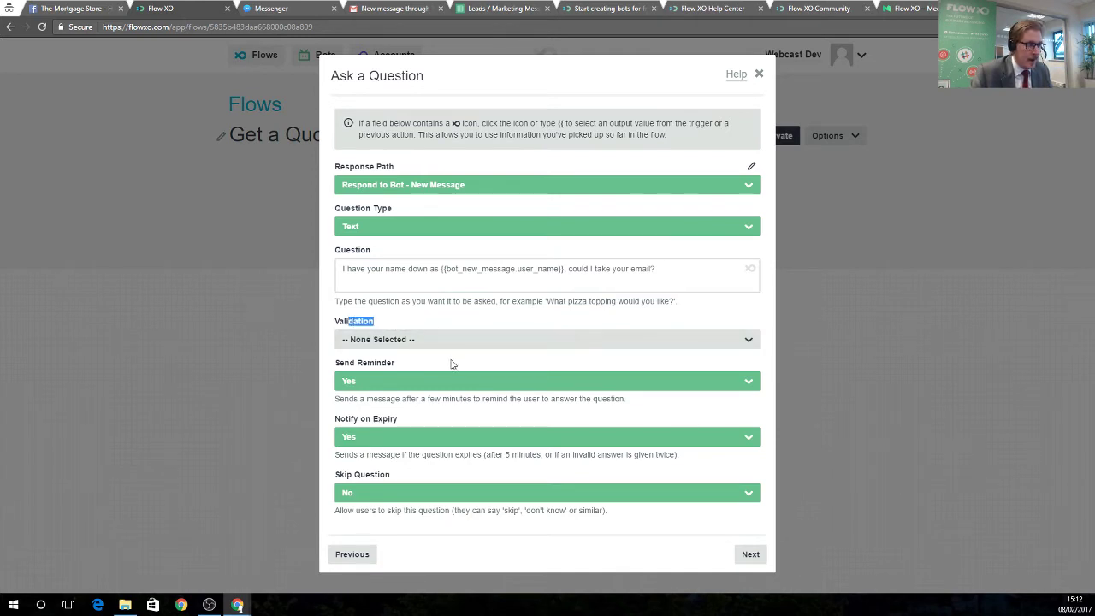
click(386, 342)
Set the answer validation to Email Address and continue past the Filter step with no filter.
click(396, 392)
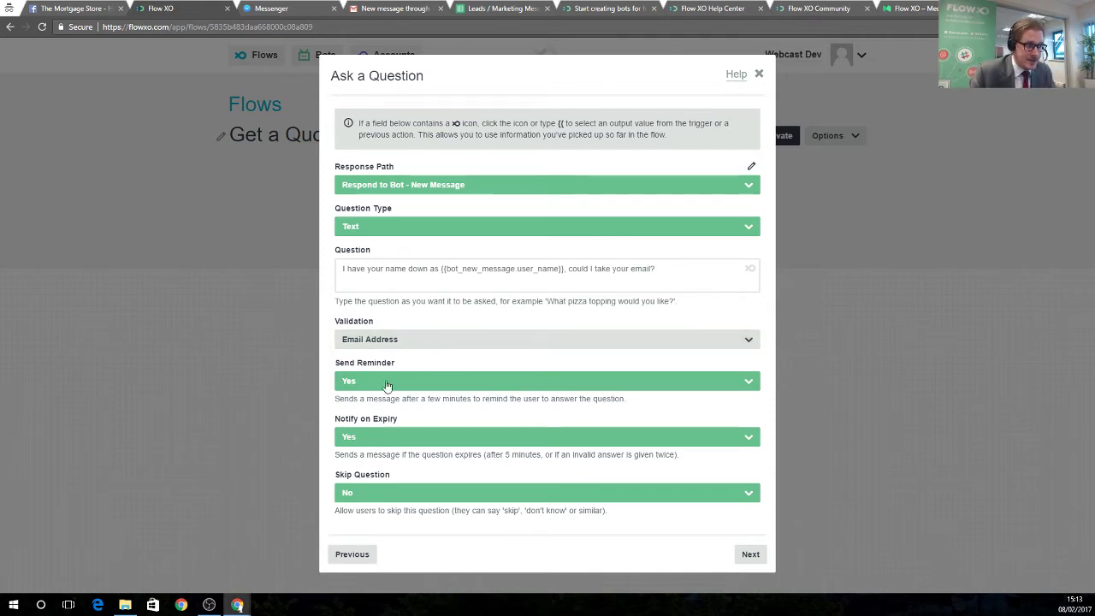
click(750, 554)
click(750, 238)
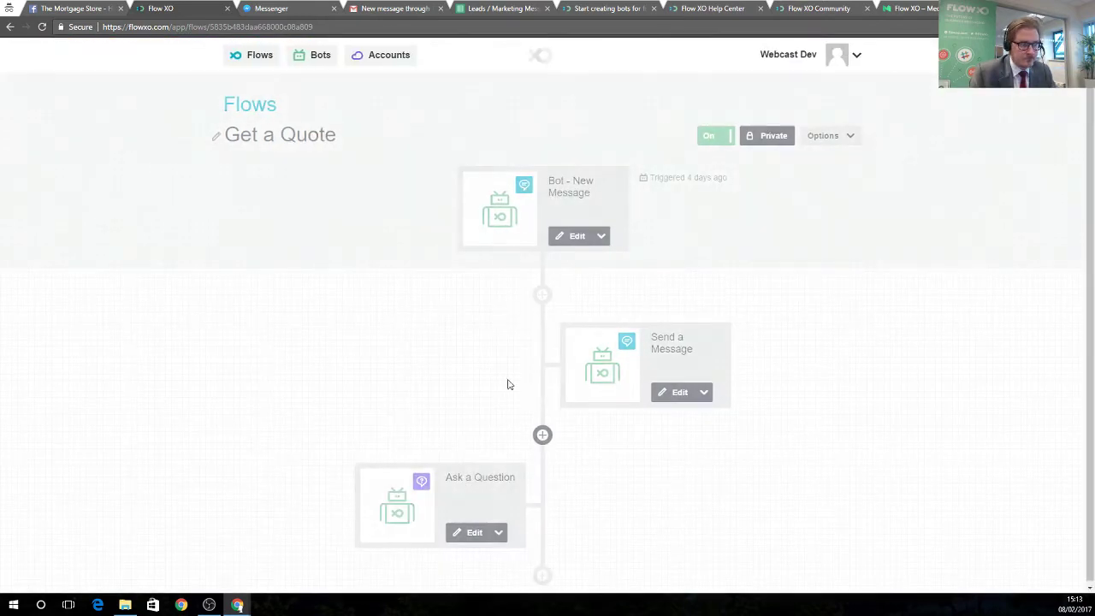
Add a Bot Ask a Question step asking 'Thanks, could I take your mobile / cell number?'.
click(542, 572)
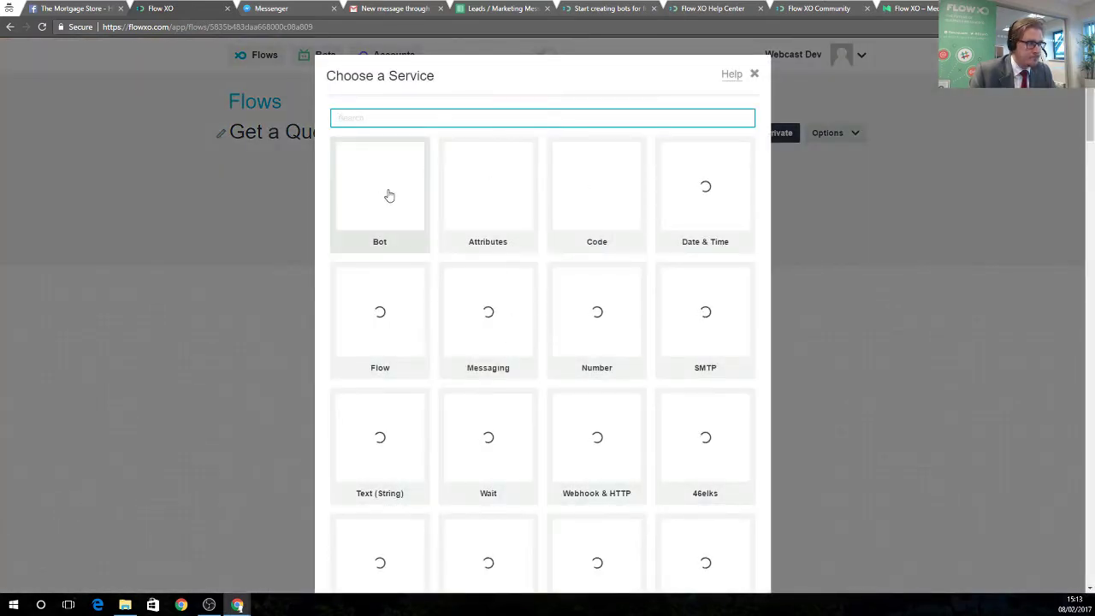
click(386, 196)
click(486, 133)
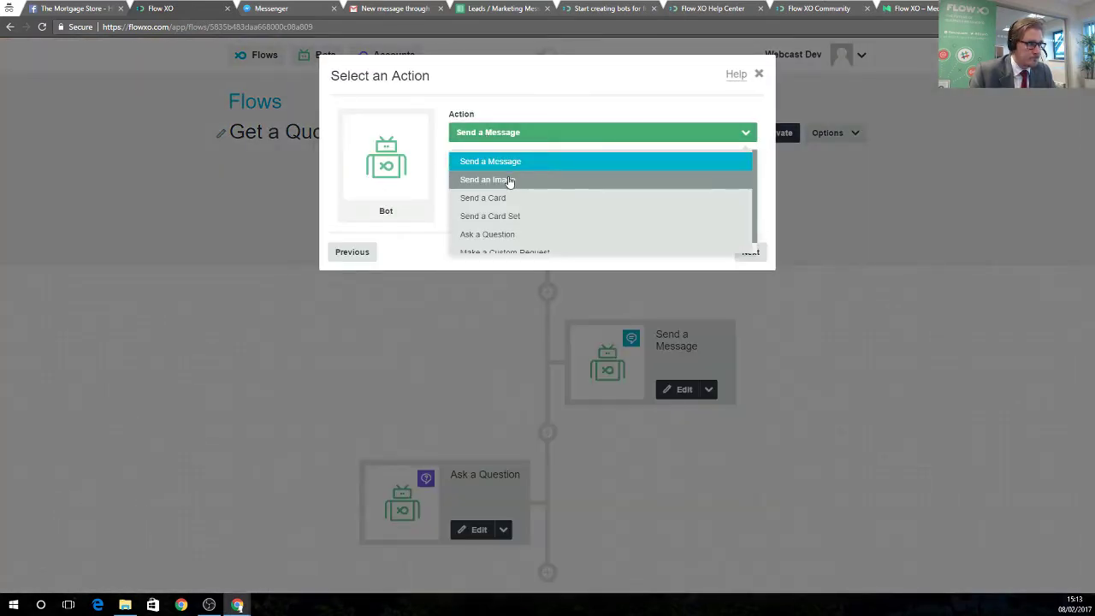
click(508, 223)
click(750, 253)
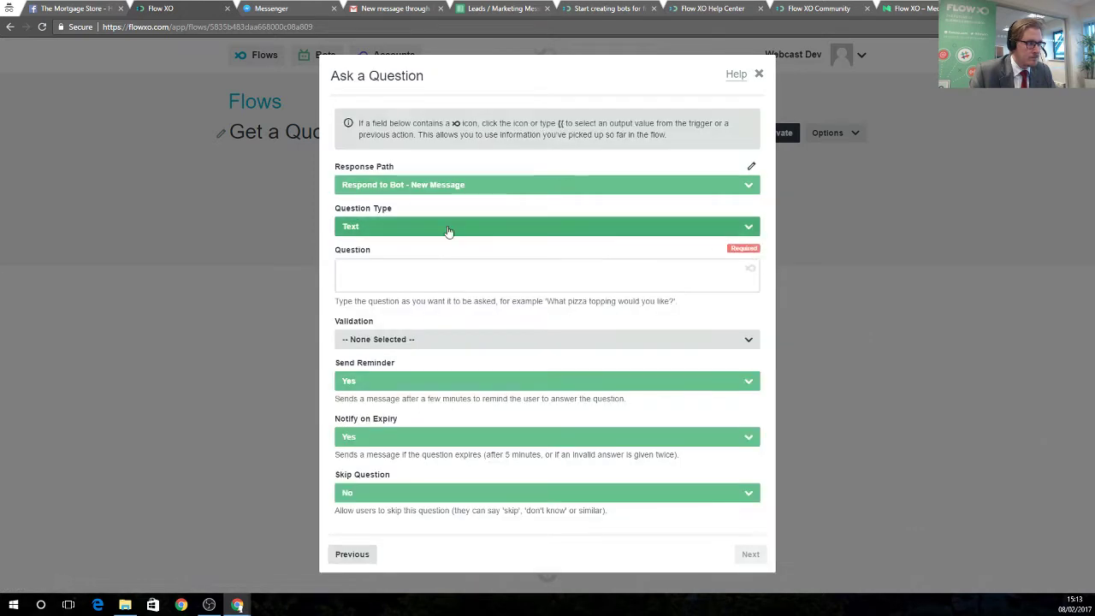
click(391, 272)
text(Thanks)
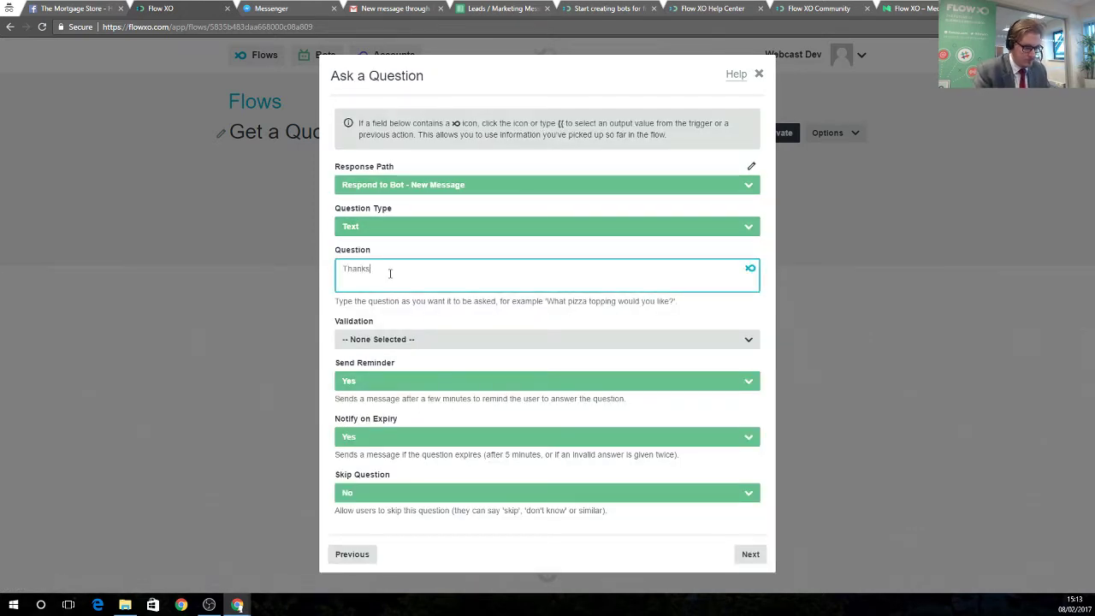
text(, could I ta)
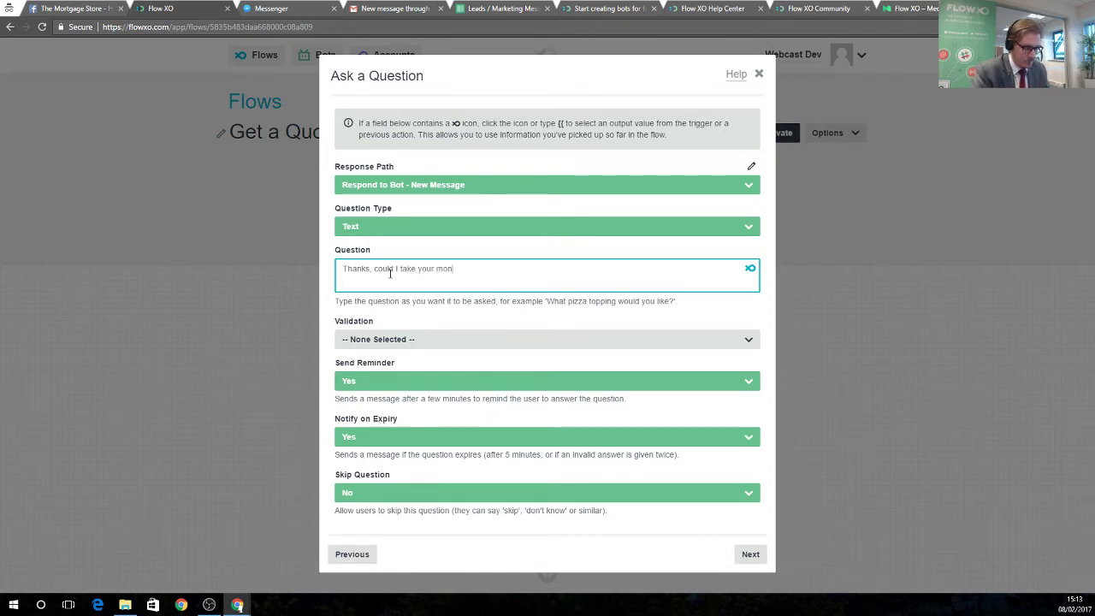
text(ke your mobile / cell n)
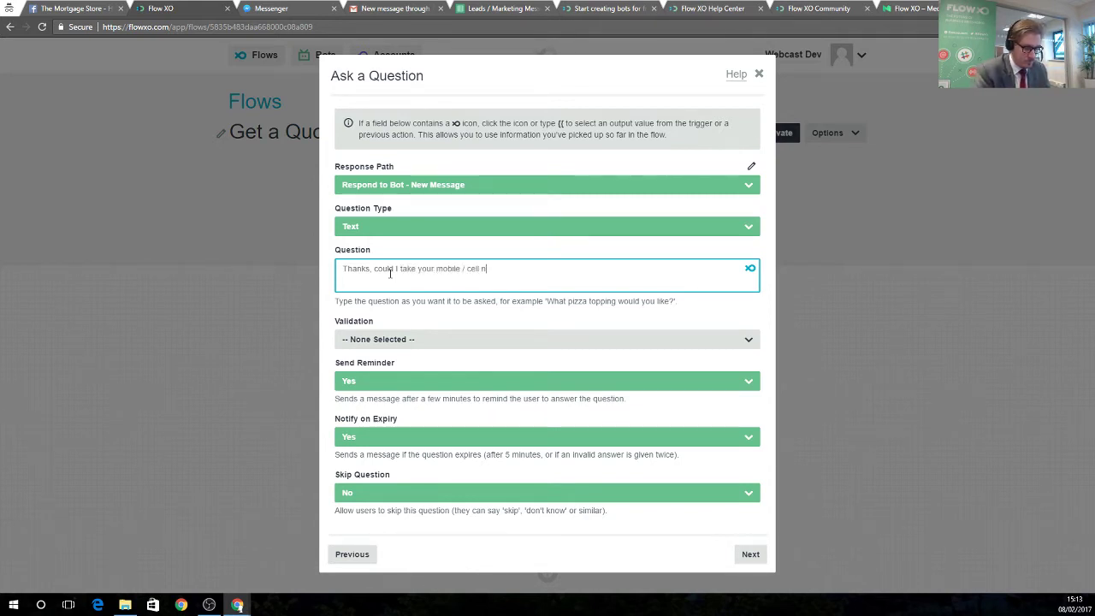
text(umber?)
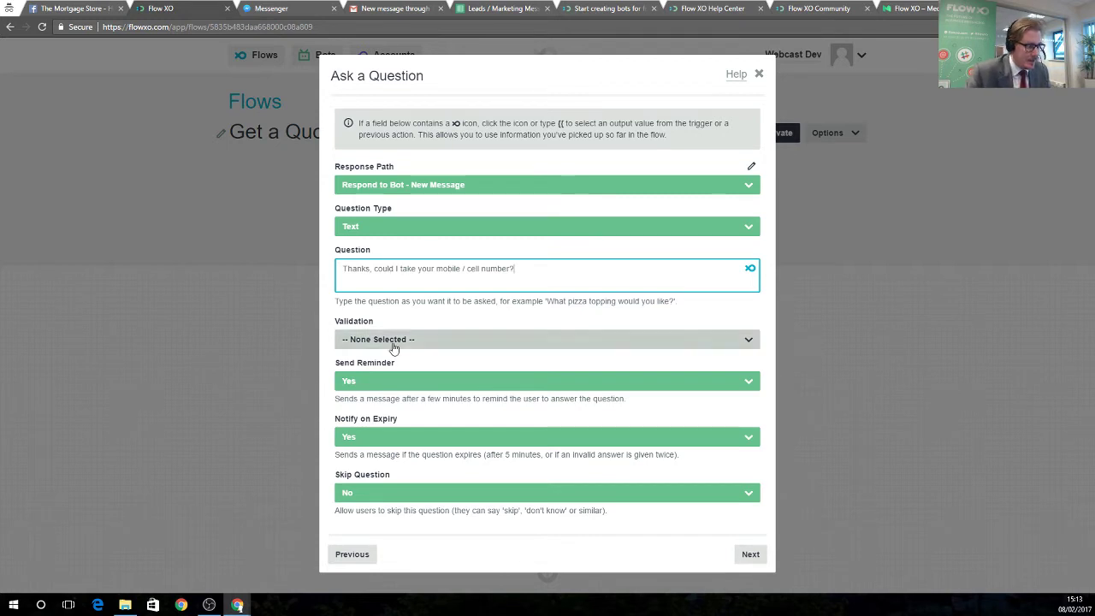
Set the answer validation to Number and save the step under its default name.
click(411, 340)
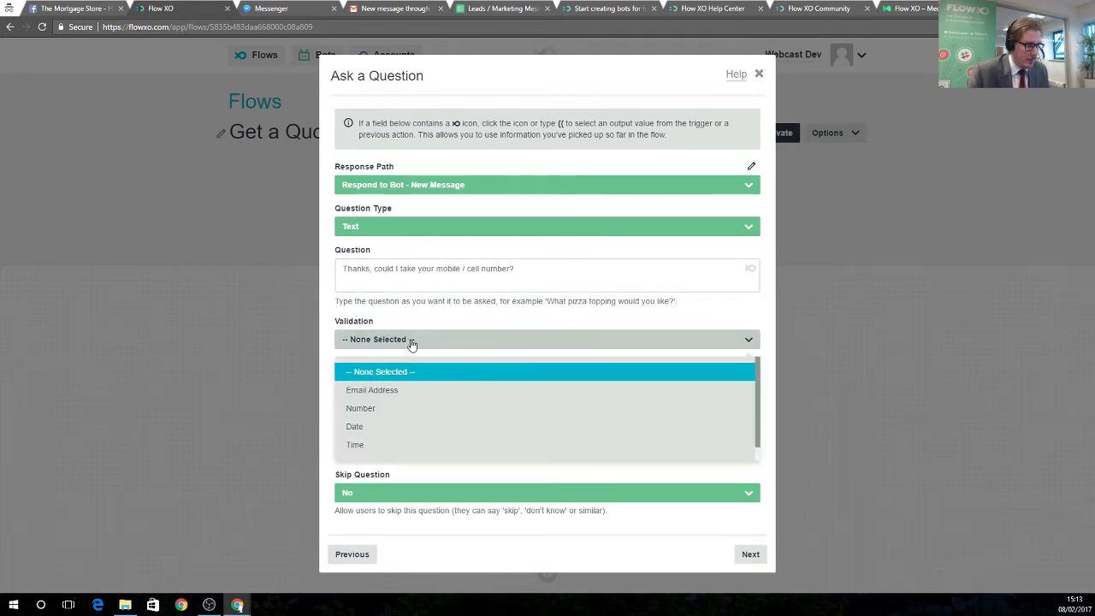
click(363, 409)
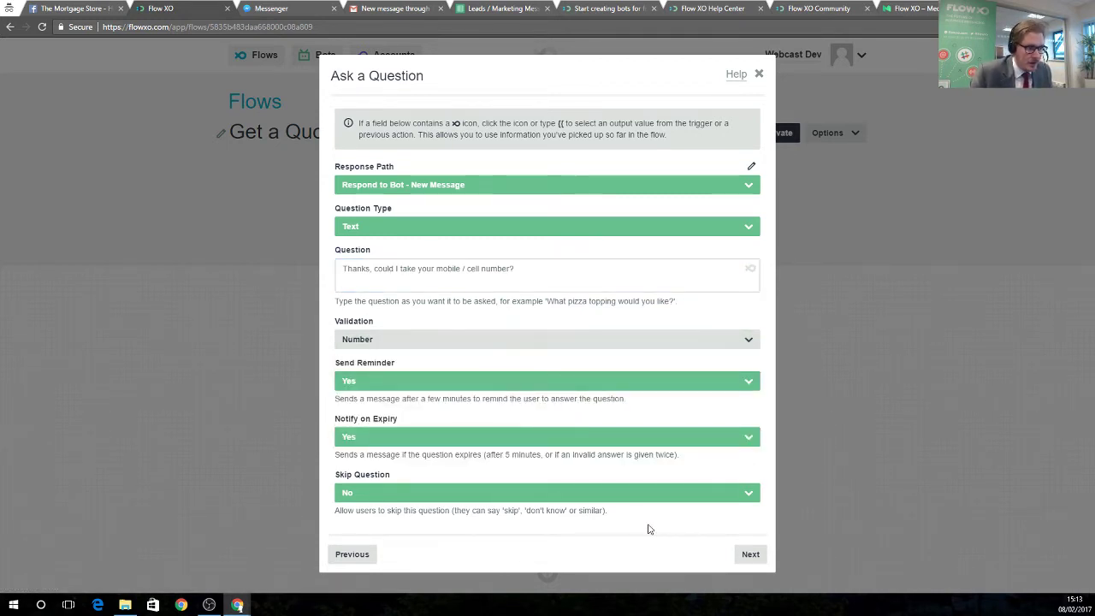
click(751, 554)
click(742, 238)
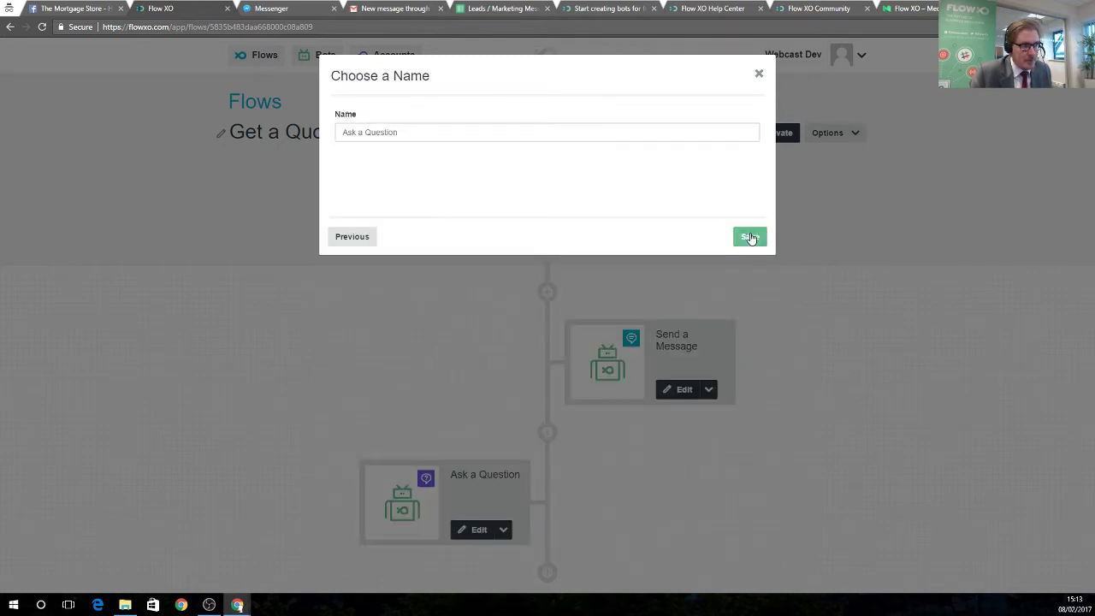
click(745, 241)
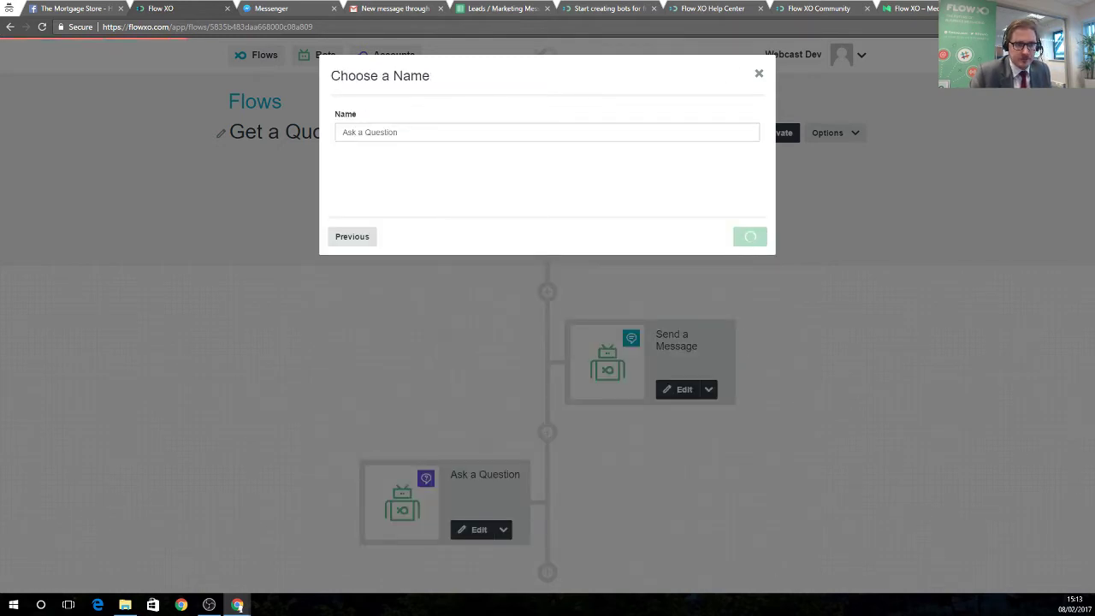
scroll(587, 494, down, 2)
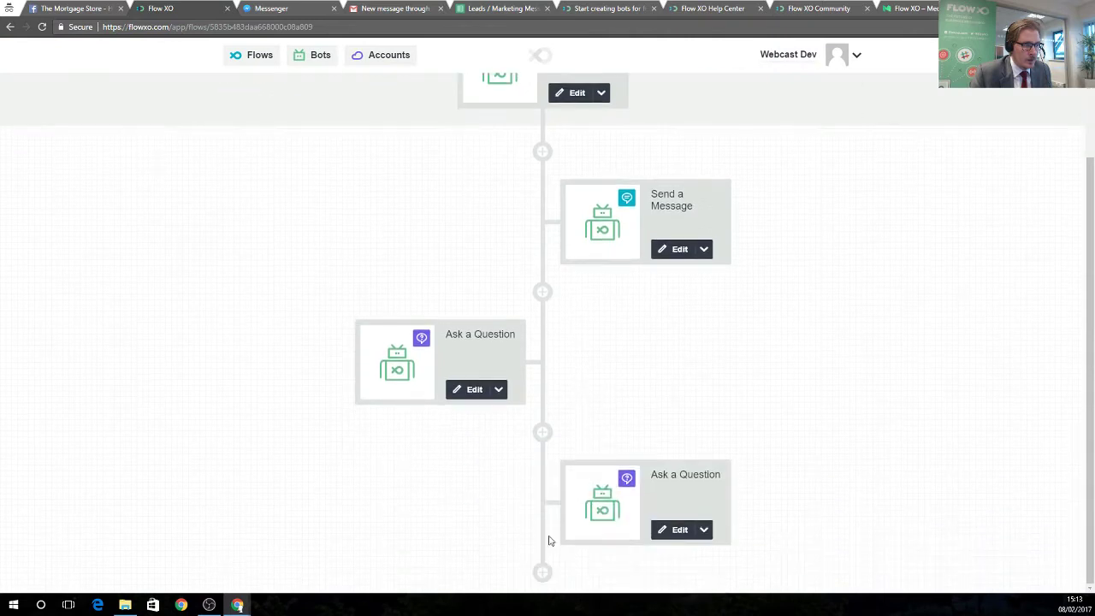
Add another Ask a Question step containing the pasted salary question with its confidentiality note.
click(542, 572)
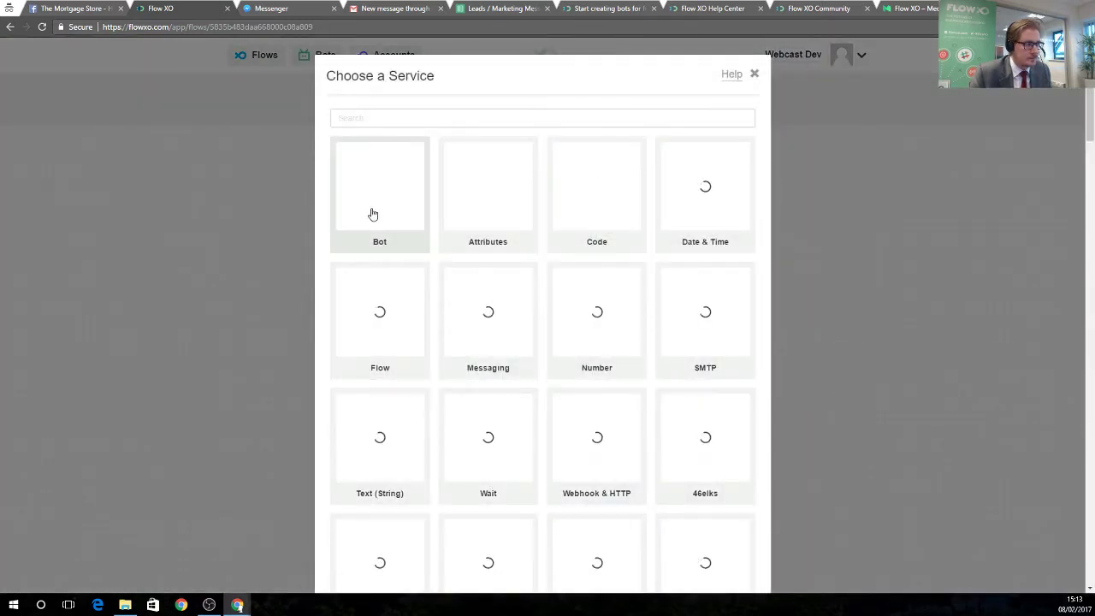
click(369, 214)
click(549, 133)
scroll(517, 226, down, 1)
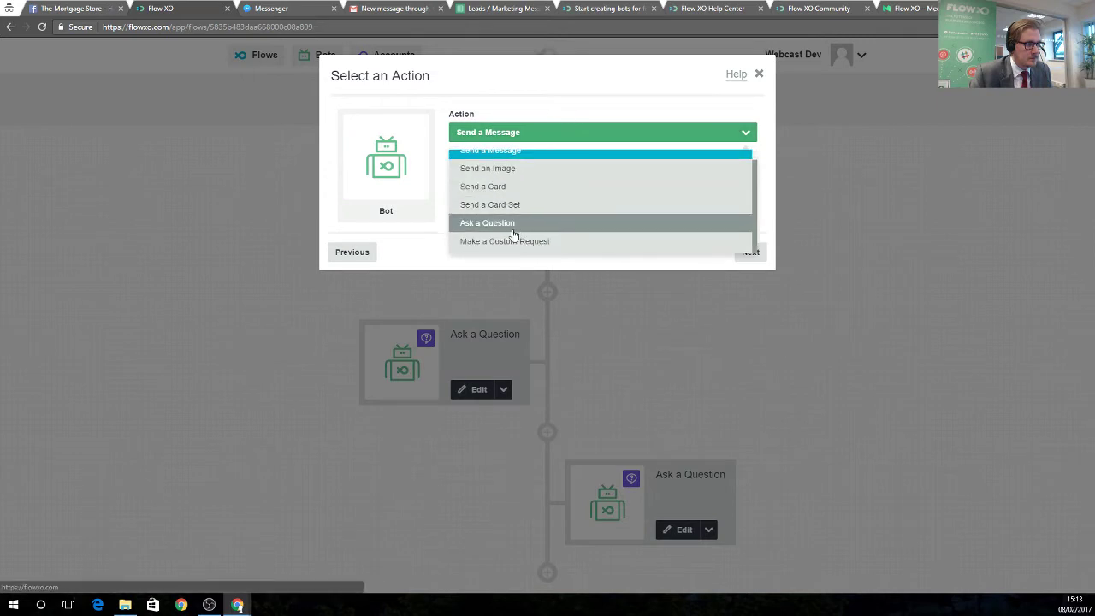
click(487, 228)
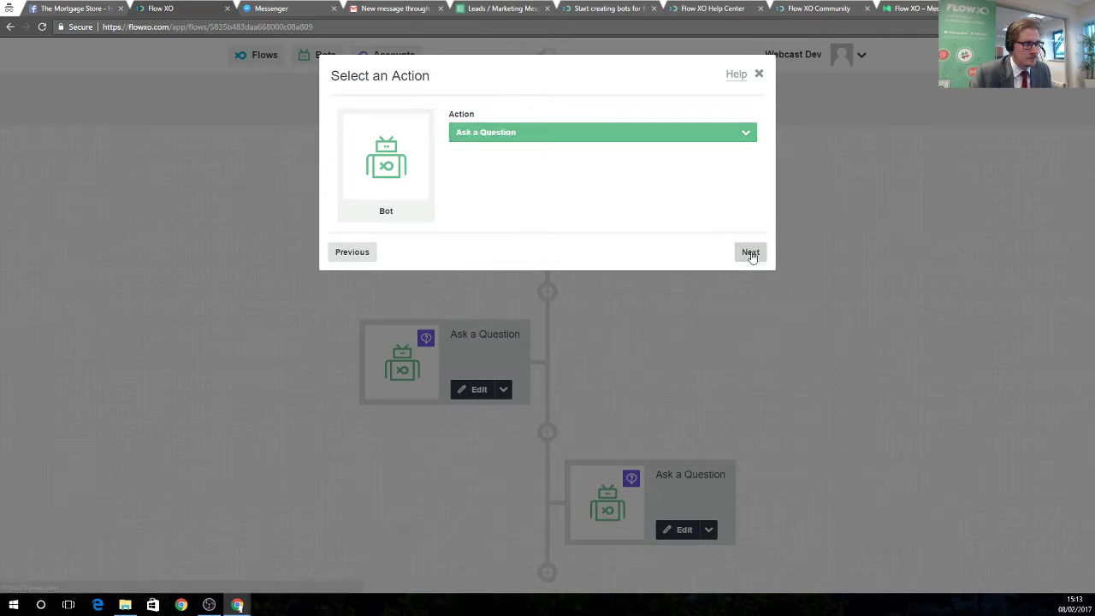
click(750, 251)
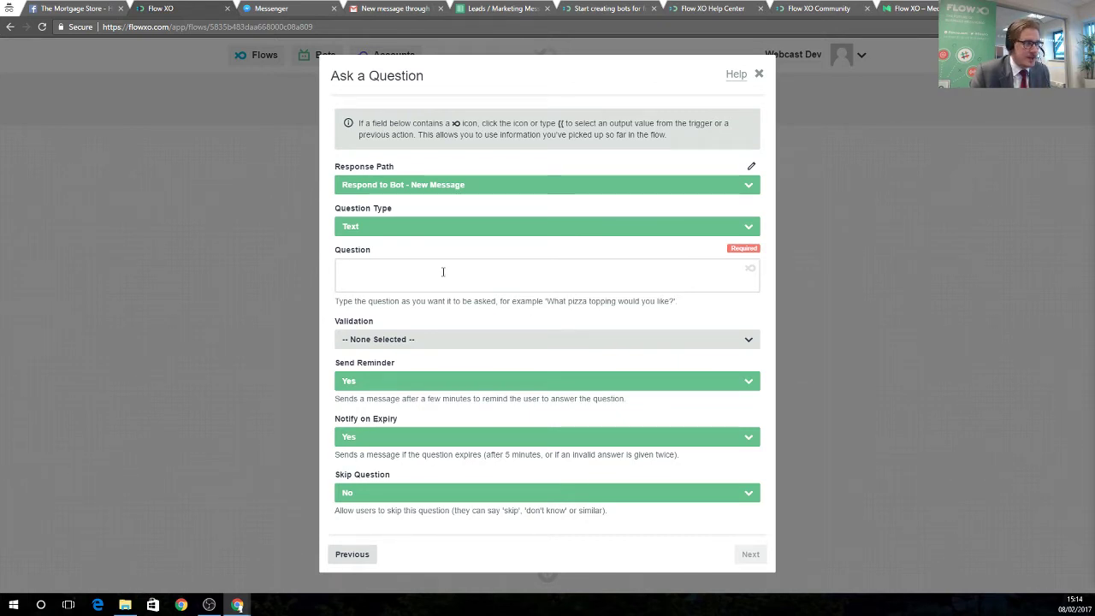
click(415, 276)
right_click(413, 276)
click(455, 341)
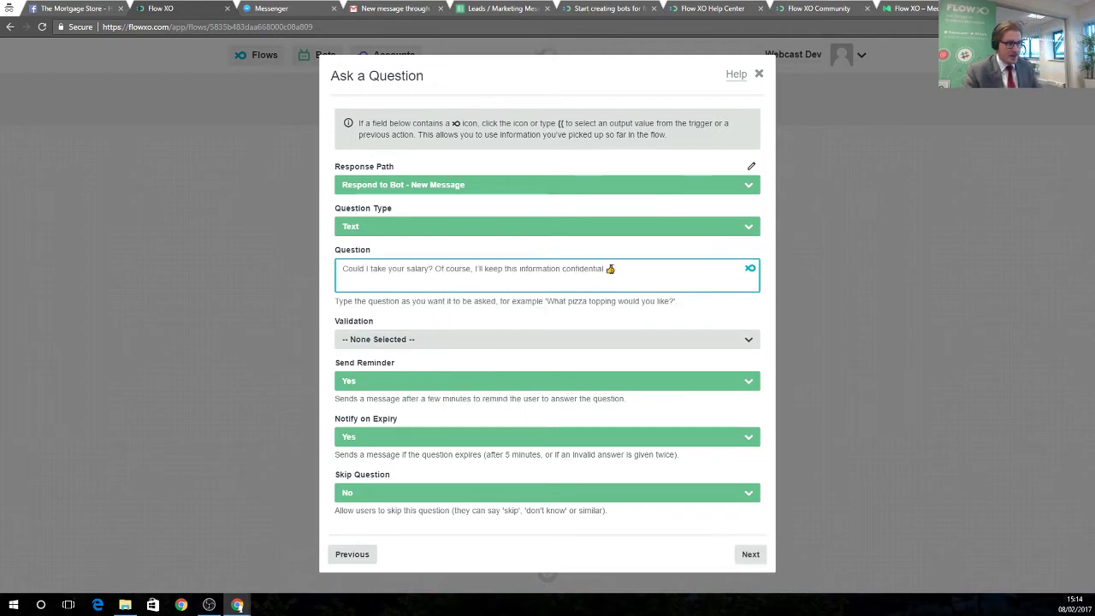
Set the salary answer's validation to Number and save the step under its default name.
click(449, 339)
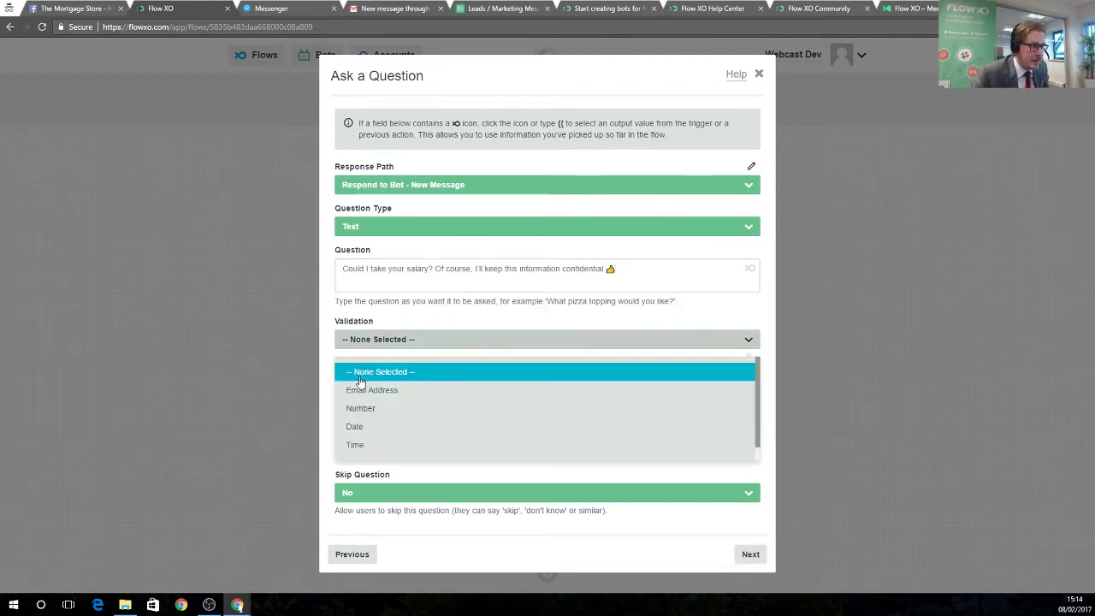
click(369, 417)
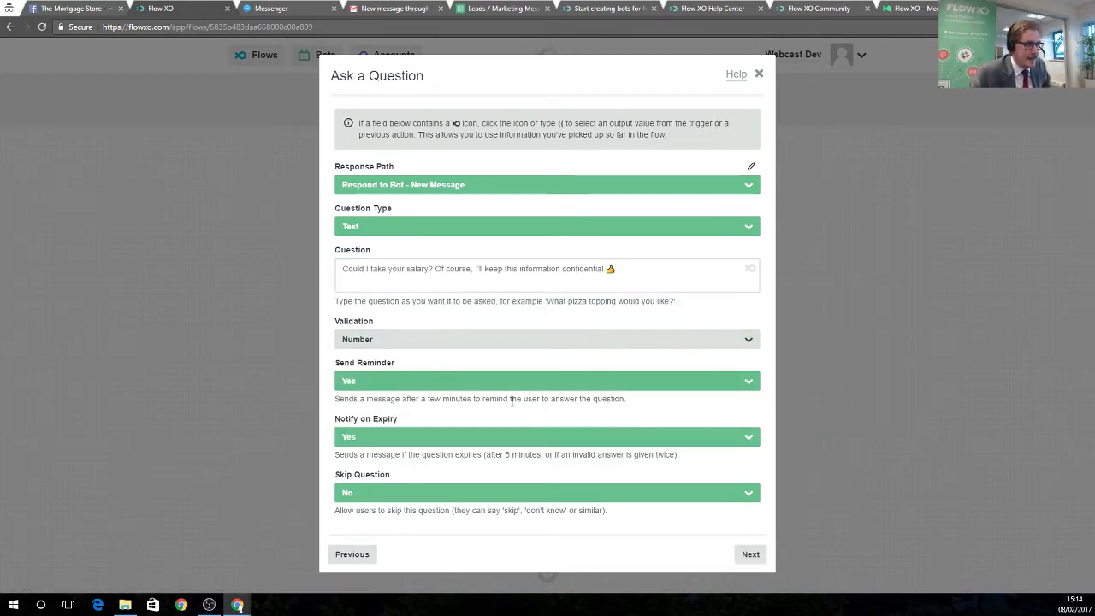
click(751, 555)
click(750, 236)
click(749, 236)
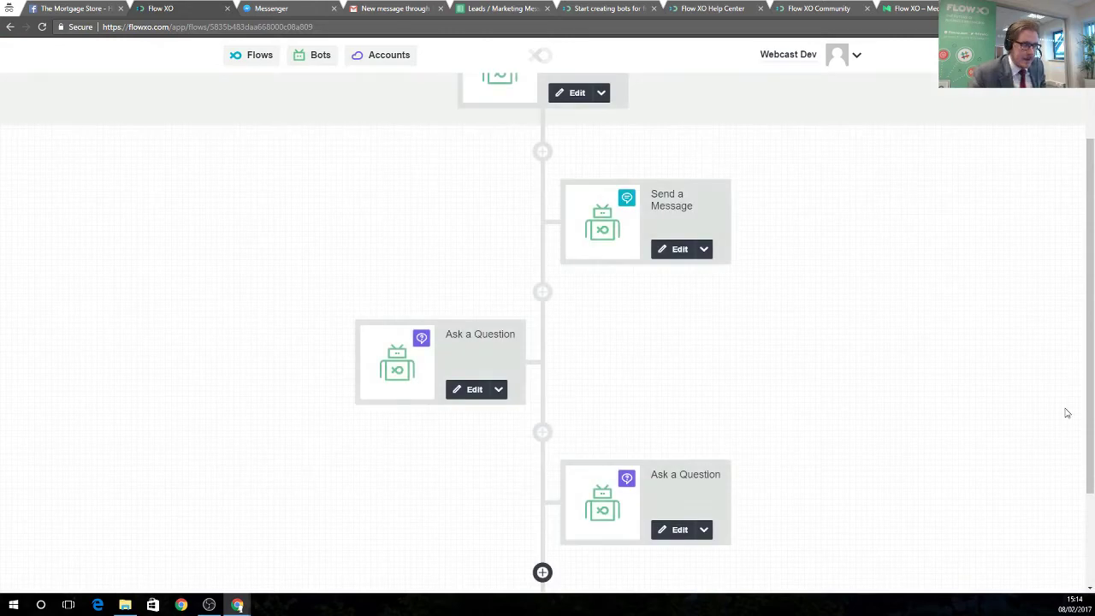
scroll(676, 385, down, 2)
click(543, 572)
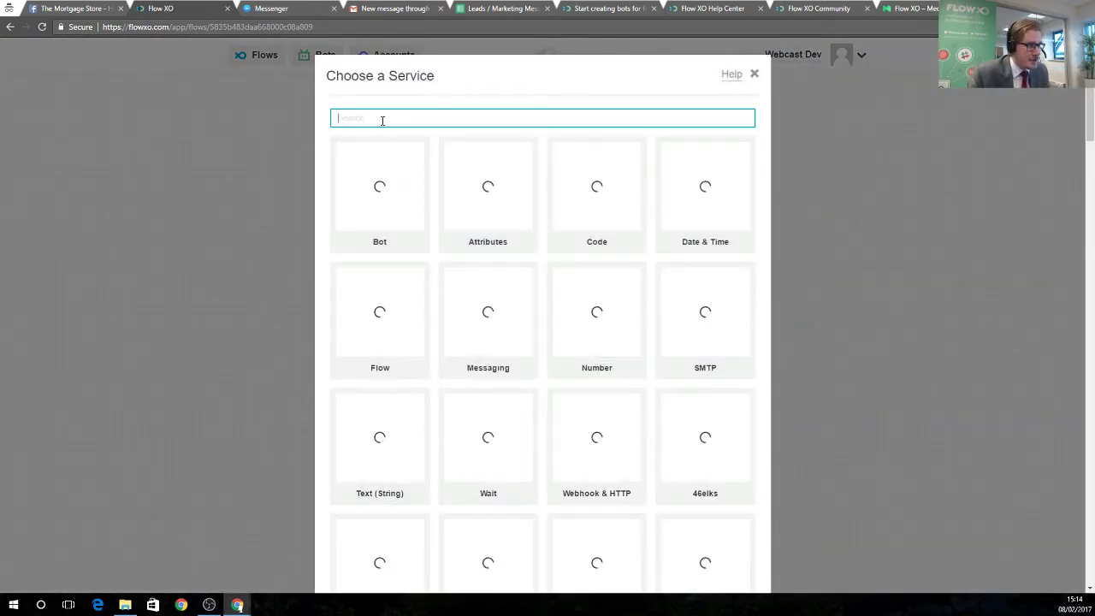
Add a Number Calculate step whose expression is the salary question's answer multiplied by 4.5.
text(number)
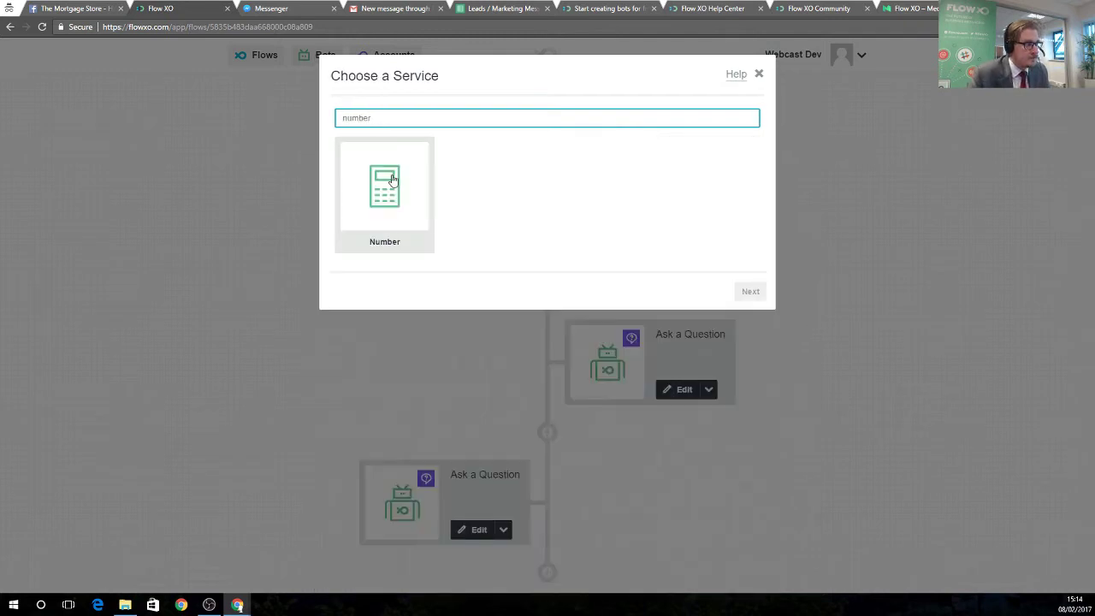
click(391, 179)
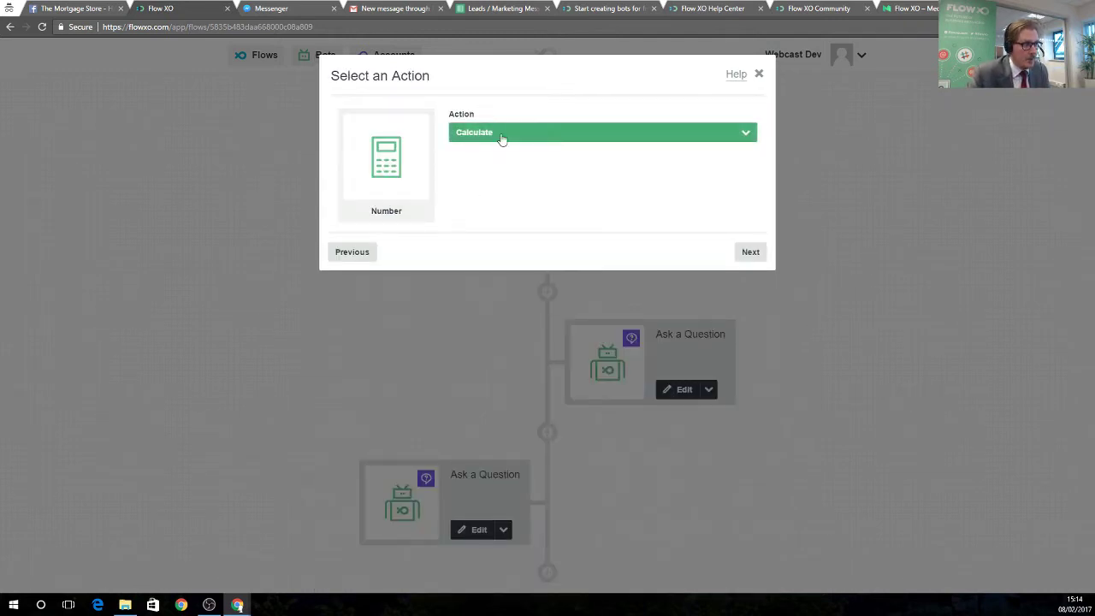
click(749, 252)
click(479, 186)
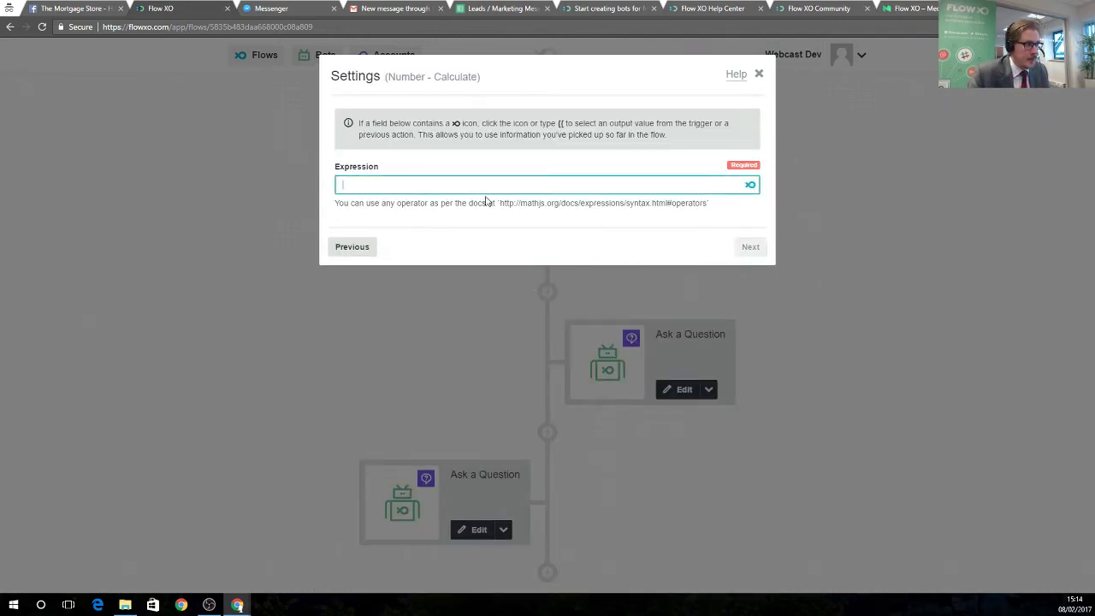
click(750, 185)
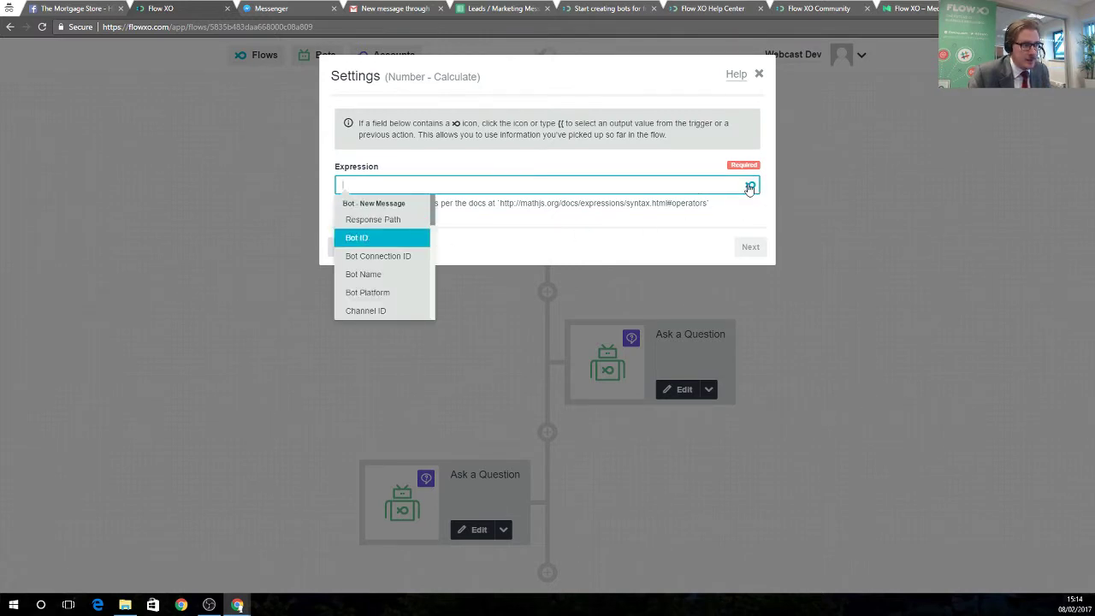
scroll(385, 256, down, 10)
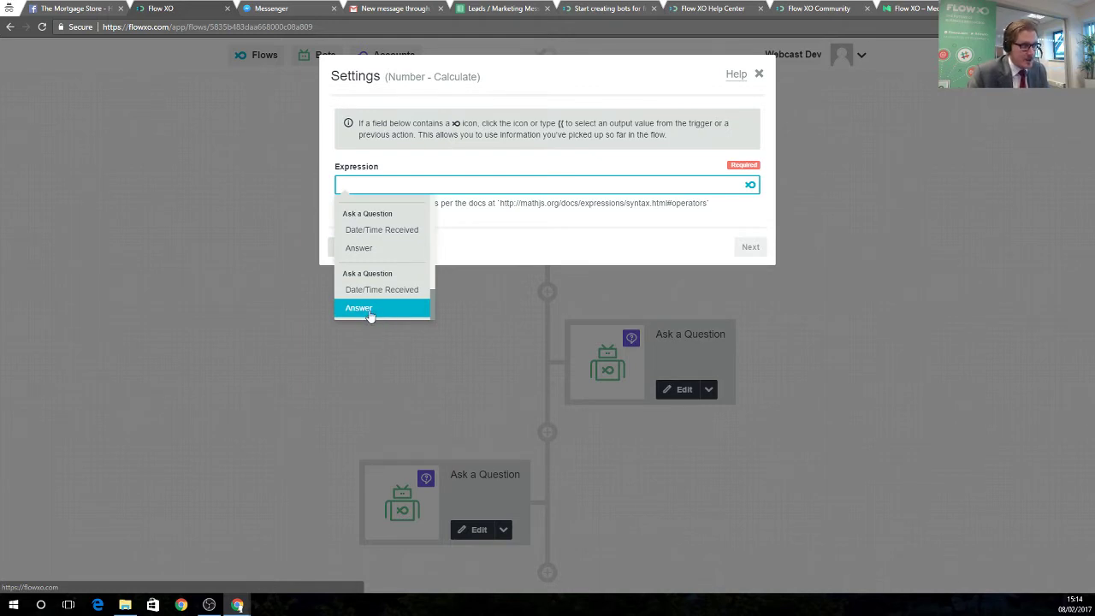
click(366, 310)
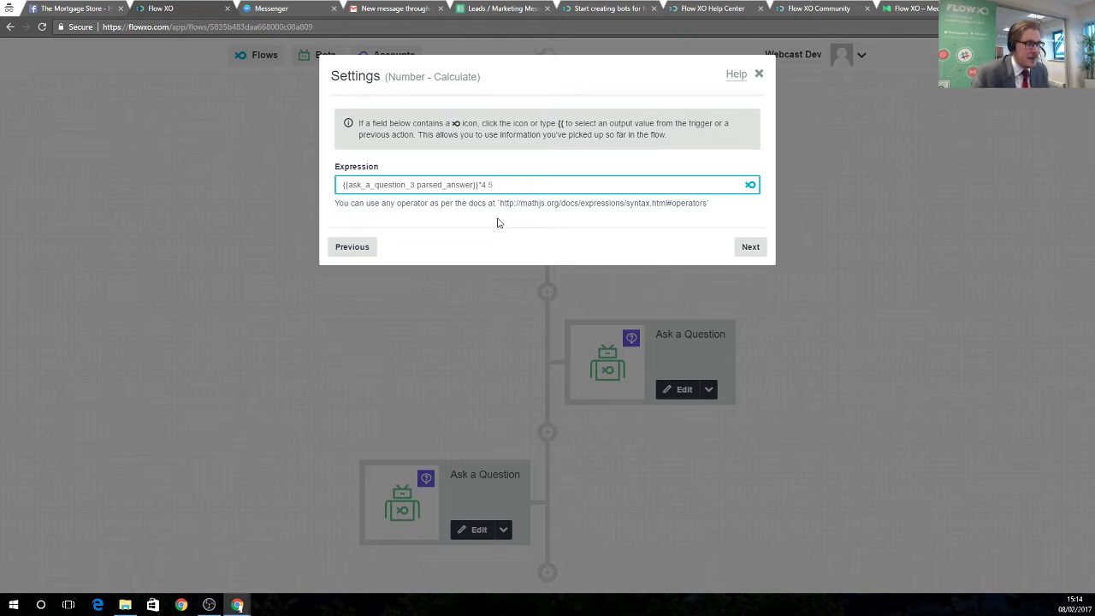
click(750, 248)
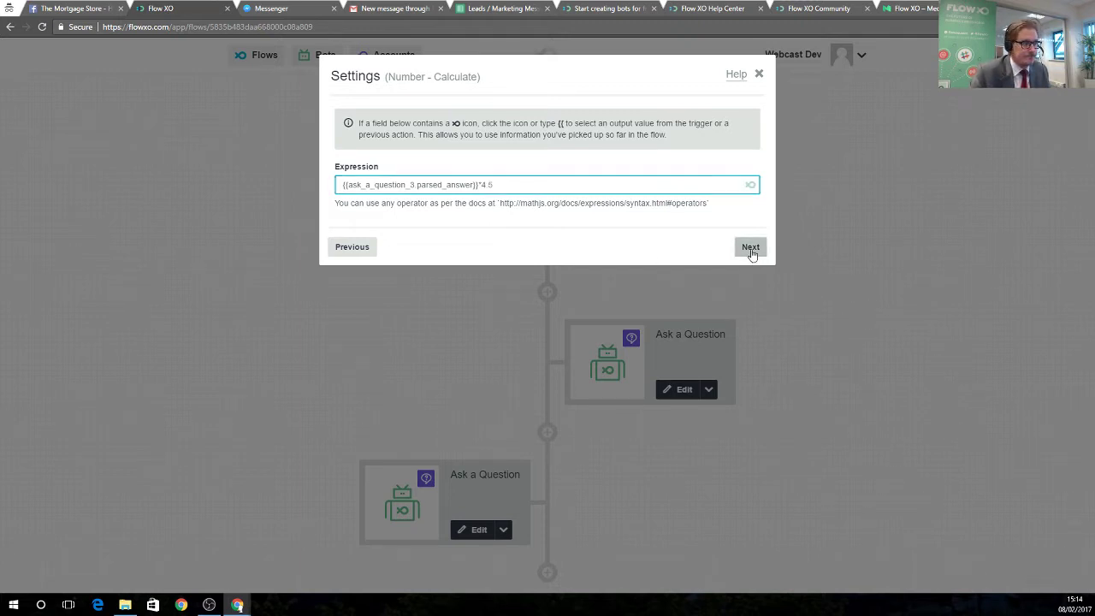
click(750, 236)
click(750, 236)
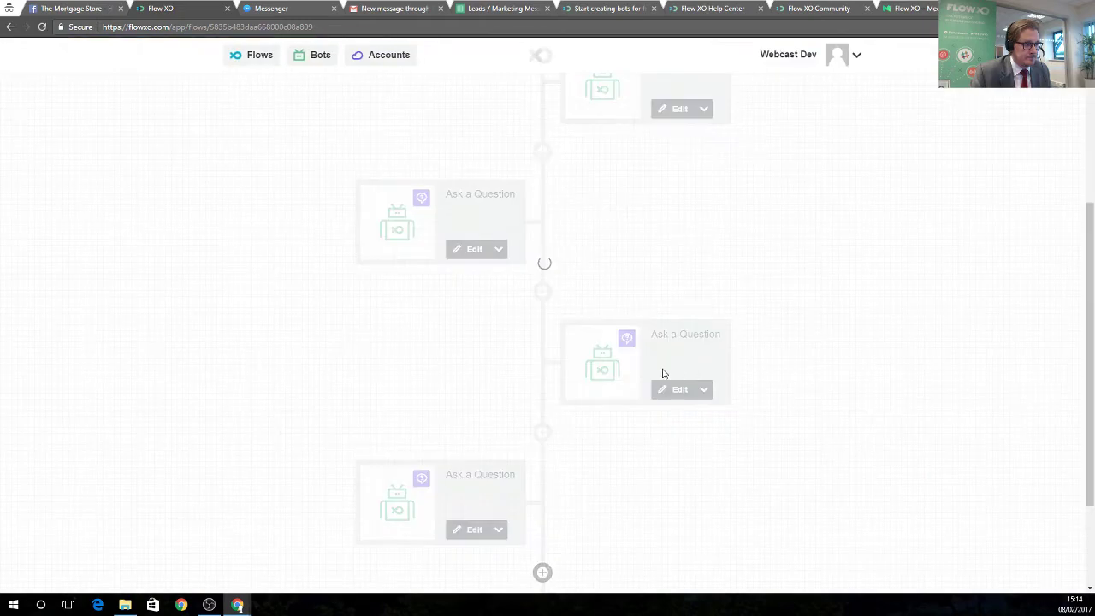
Add a Bot Send a Message step containing the pasted two-paragraph mortgage estimate reply at 1.9%.
click(542, 573)
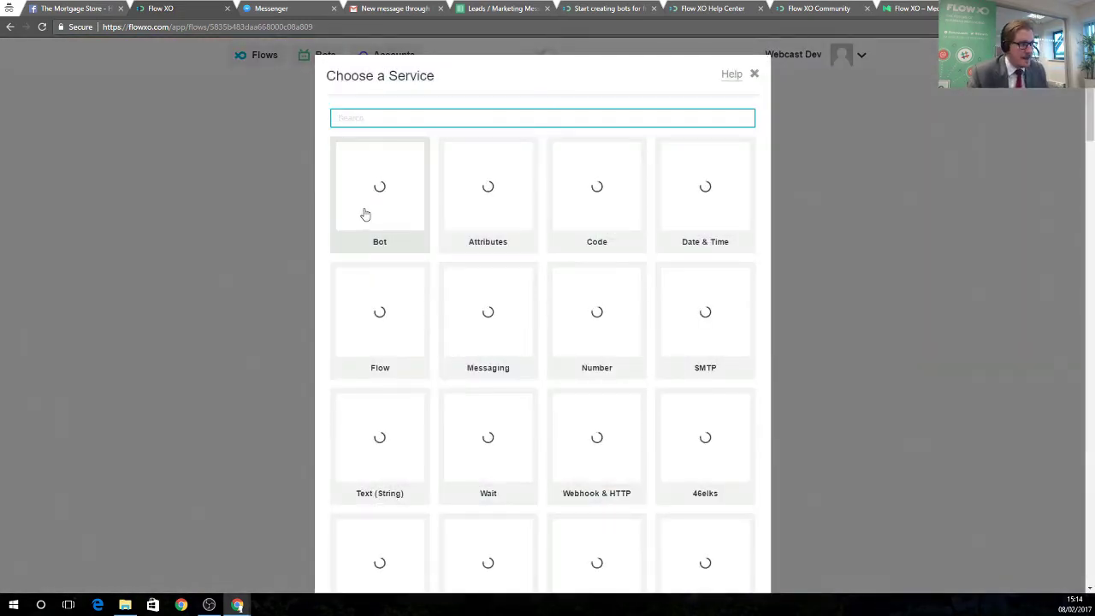
click(365, 210)
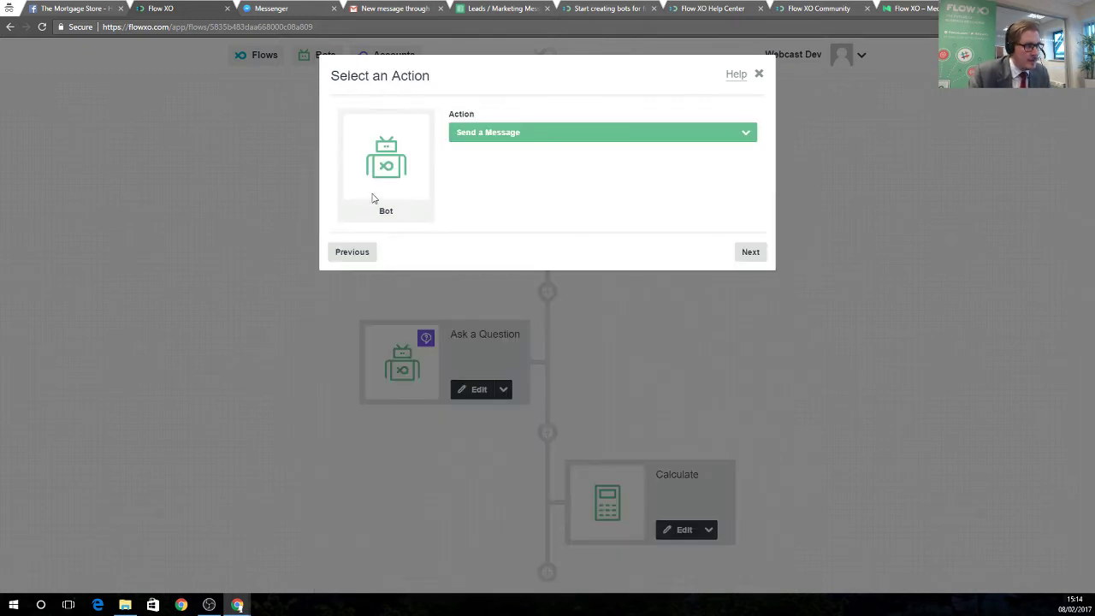
click(750, 252)
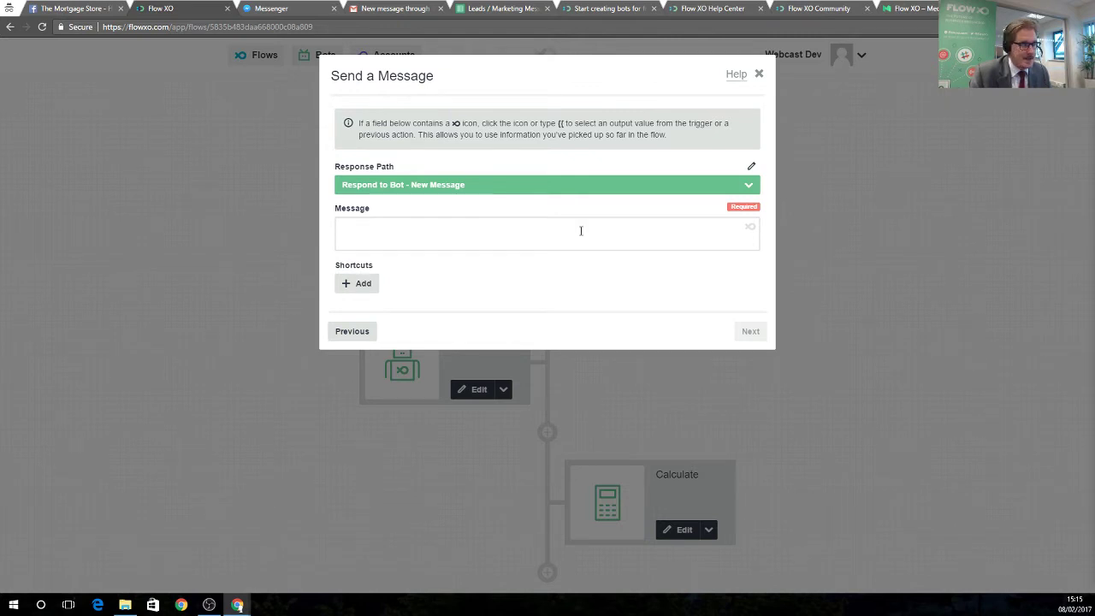
right_click(515, 232)
click(562, 299)
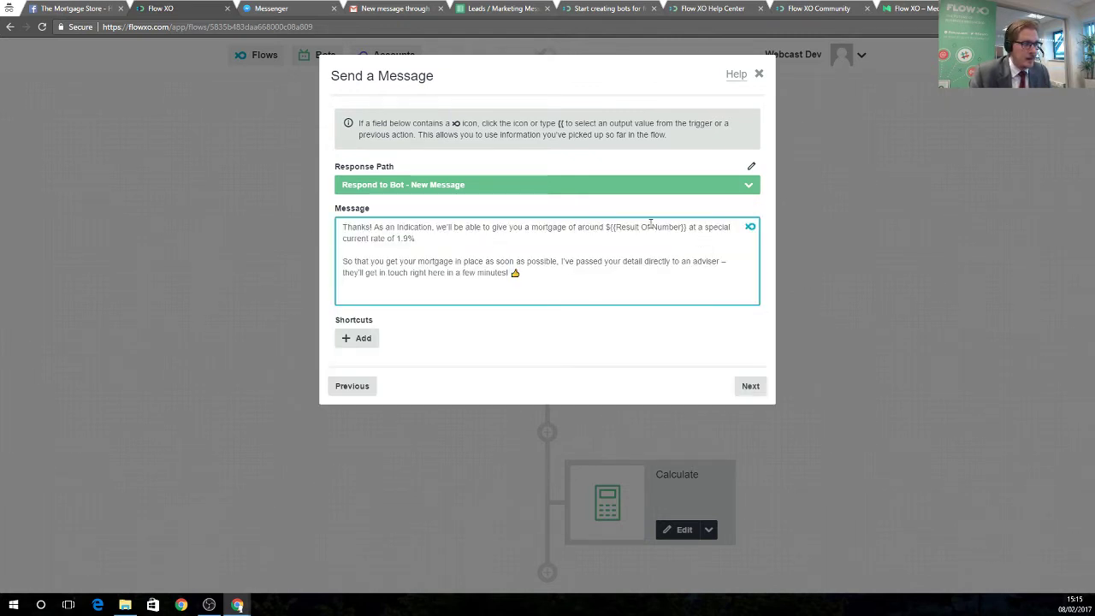
Replace the {{Result Of Number}} placeholder with the Calculate result and save the step.
drag(609, 226, 687, 230)
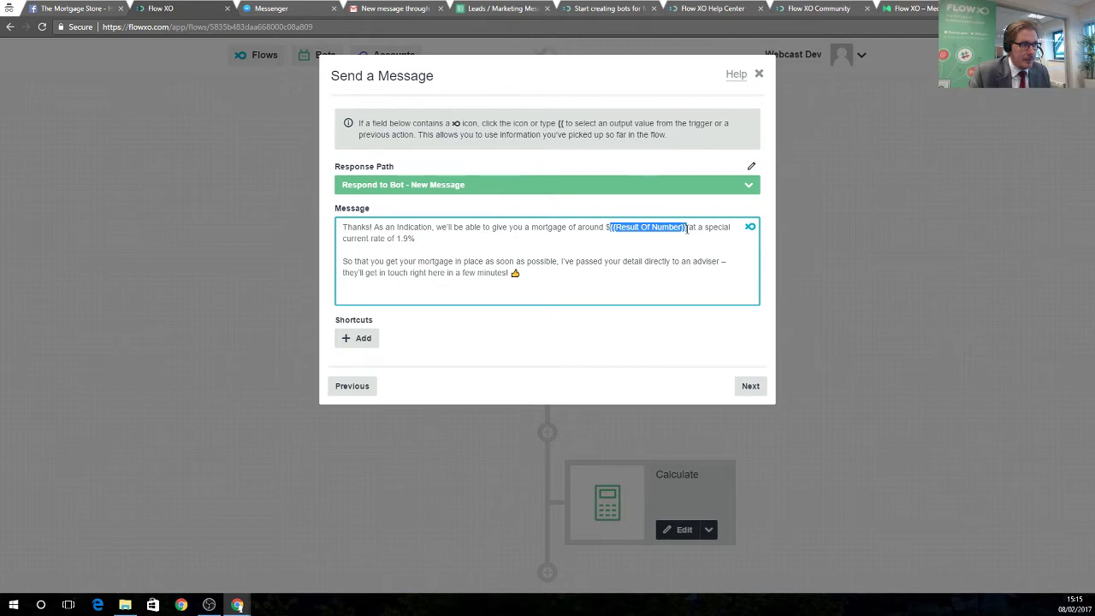
click(750, 227)
scroll(654, 312, down, 5)
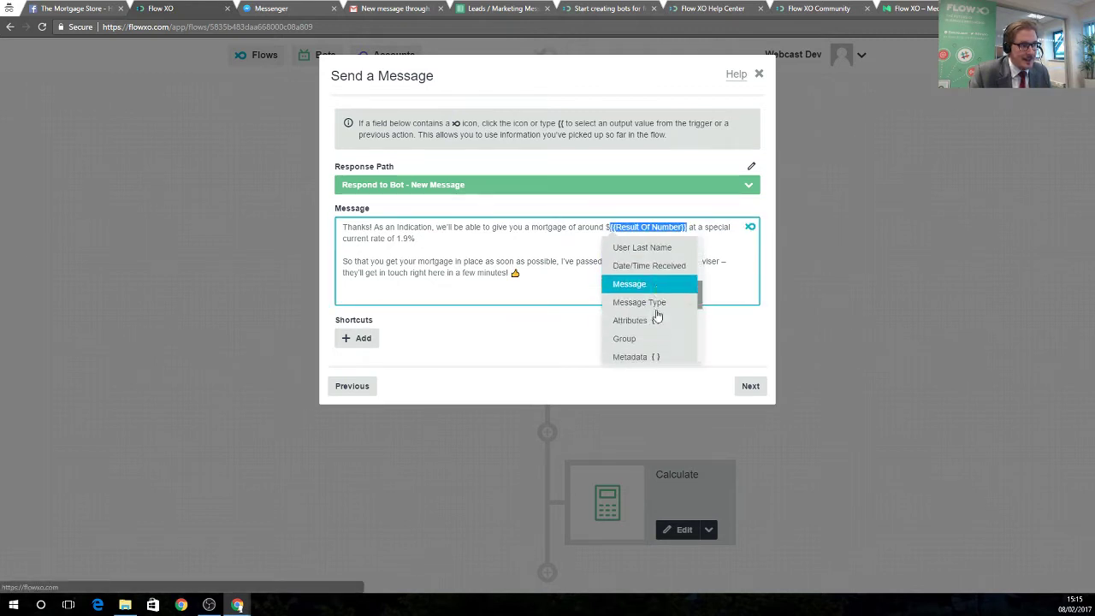
scroll(662, 336, down, 2)
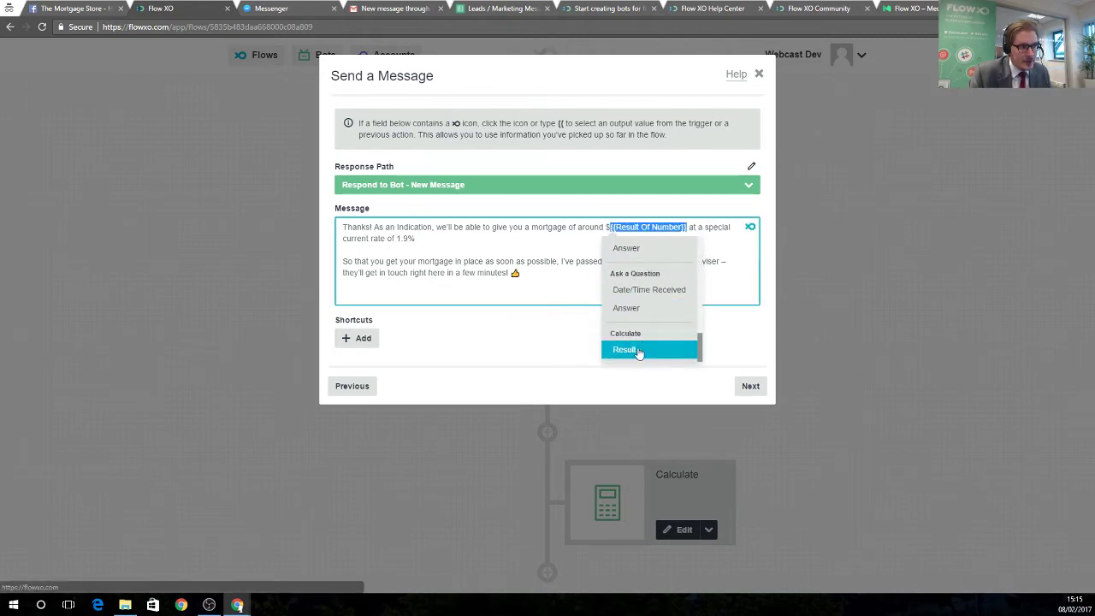
click(633, 351)
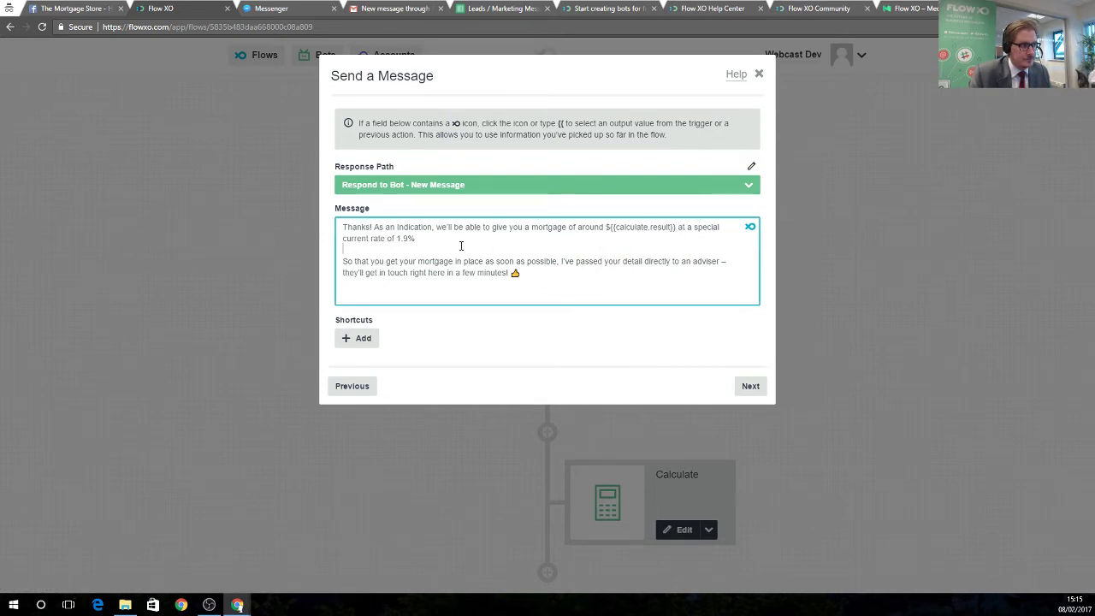
click(750, 385)
click(752, 240)
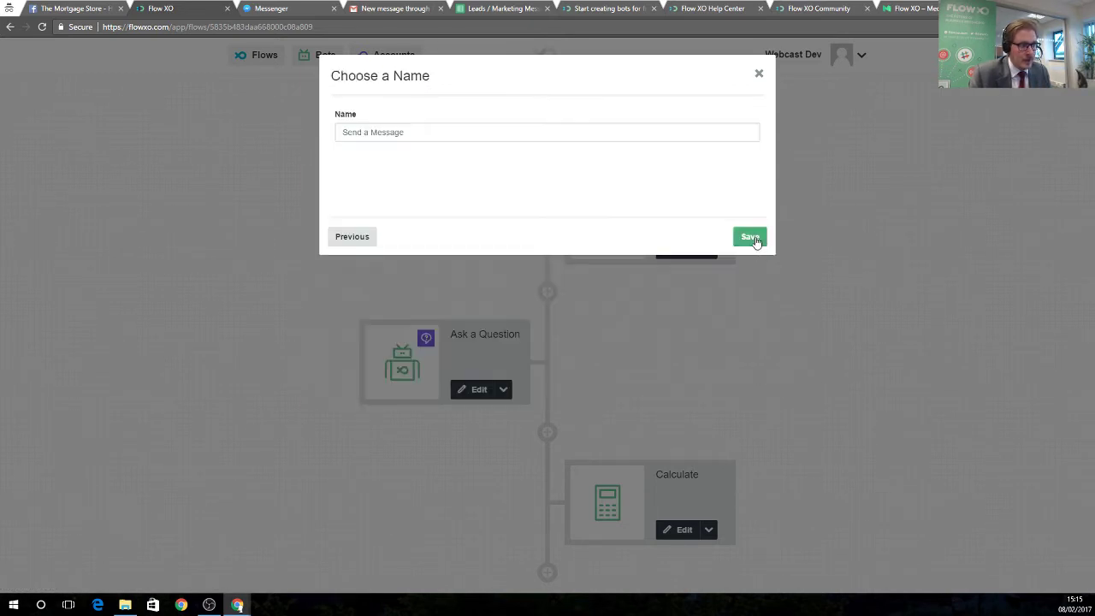
click(756, 241)
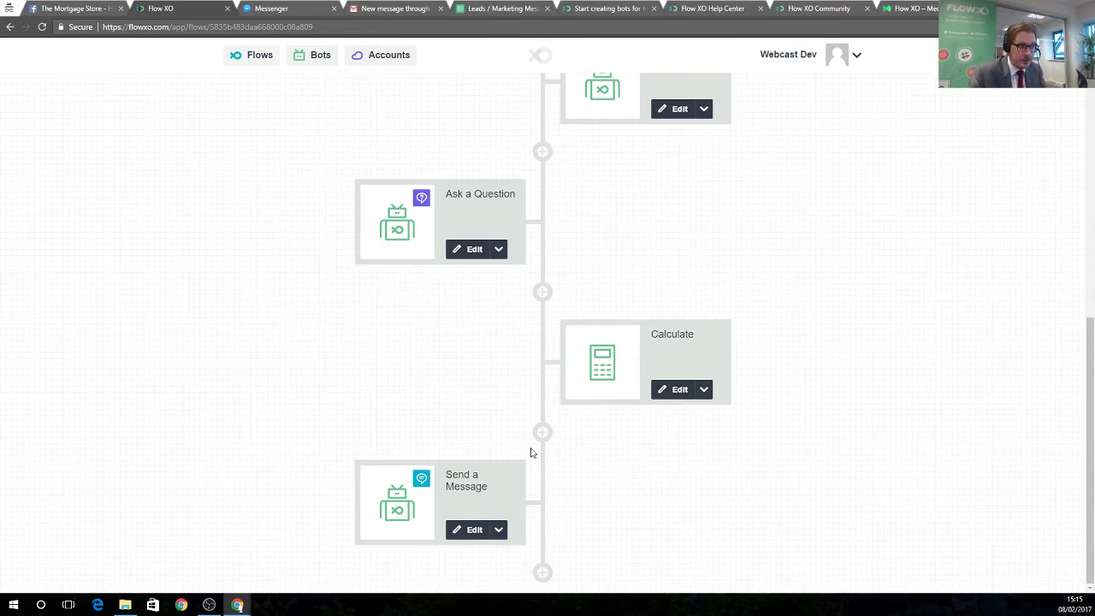
Add a Google Sheets 'Add a Row' step at the end of the flow using the connected account.
click(542, 572)
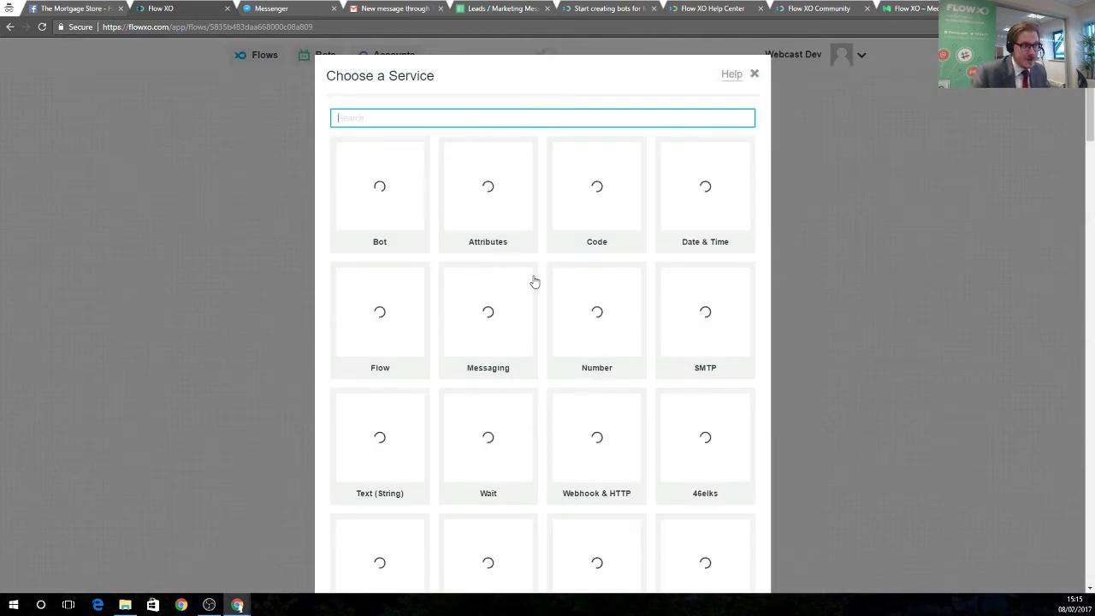
scroll(548, 333, down, 2)
scroll(616, 364, down, 6)
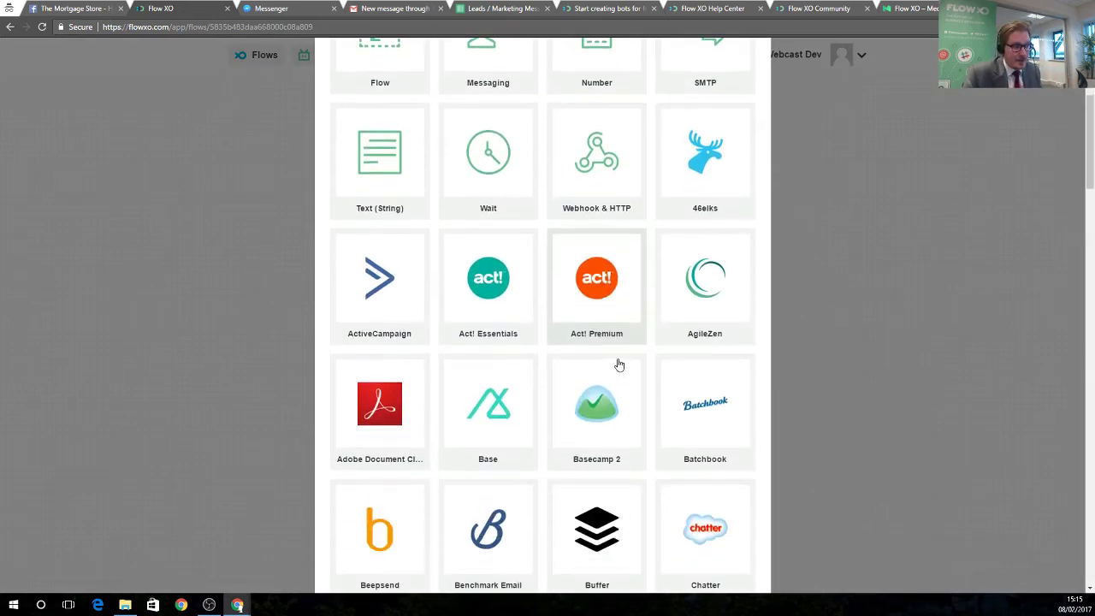
scroll(616, 389, down, 5)
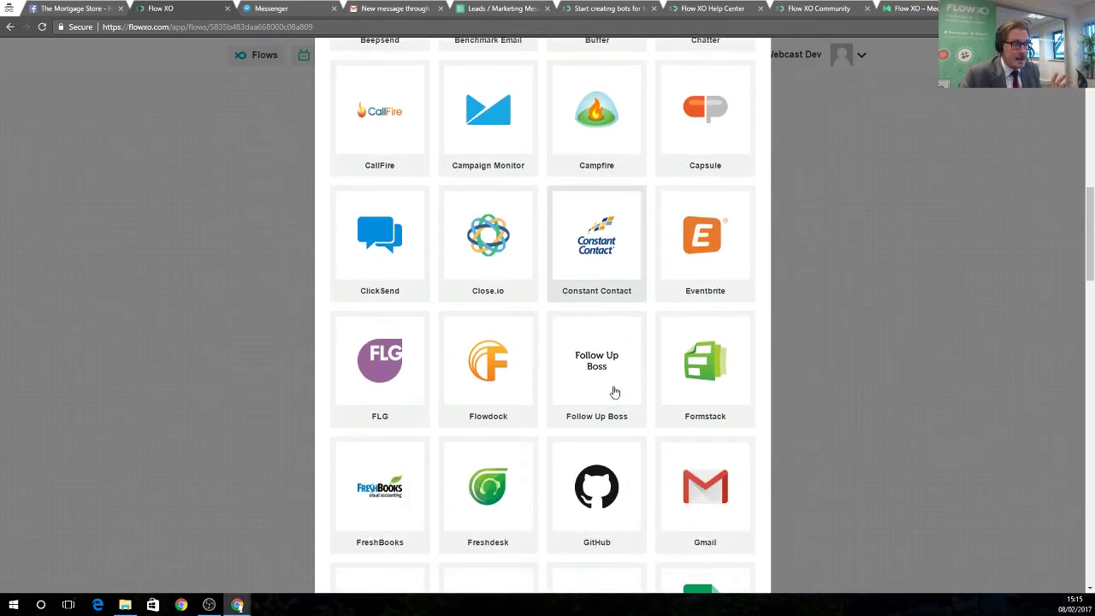
scroll(584, 398, down, 4)
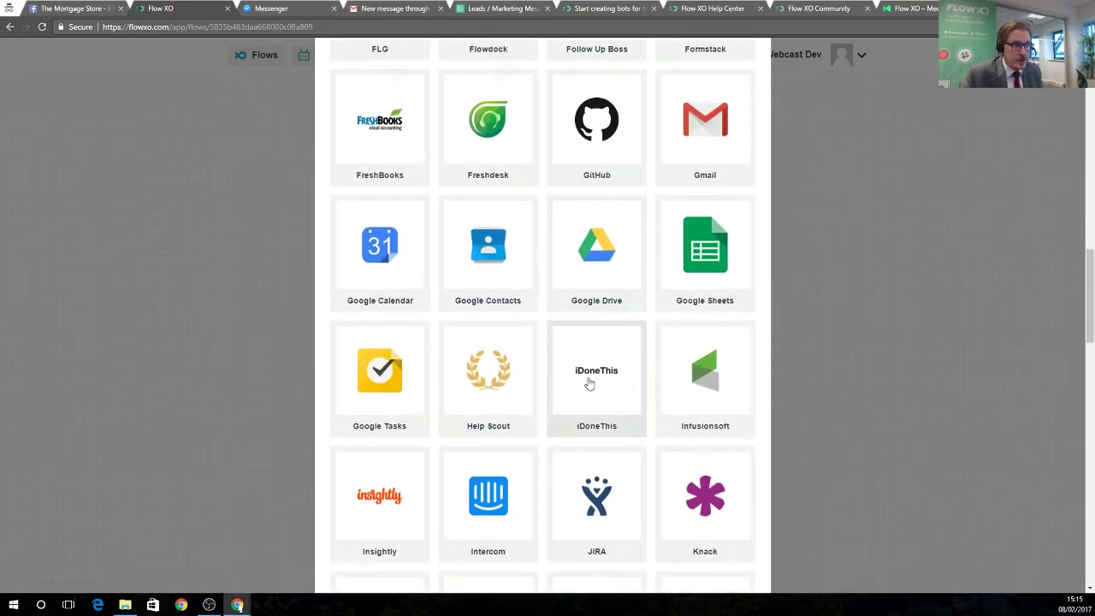
scroll(587, 381, down, 3)
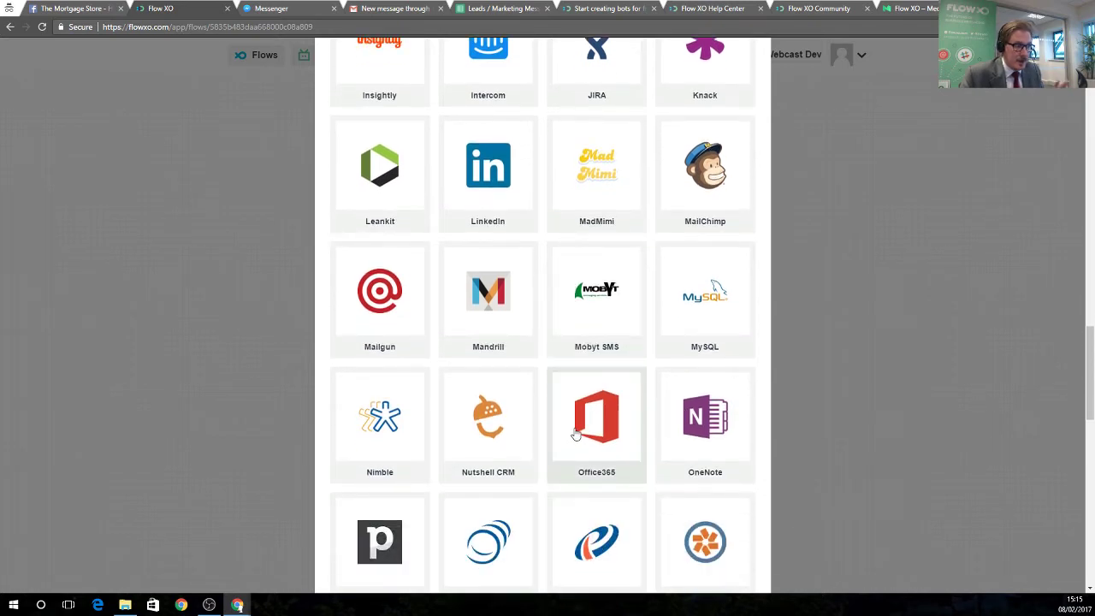
scroll(573, 437, down, 2)
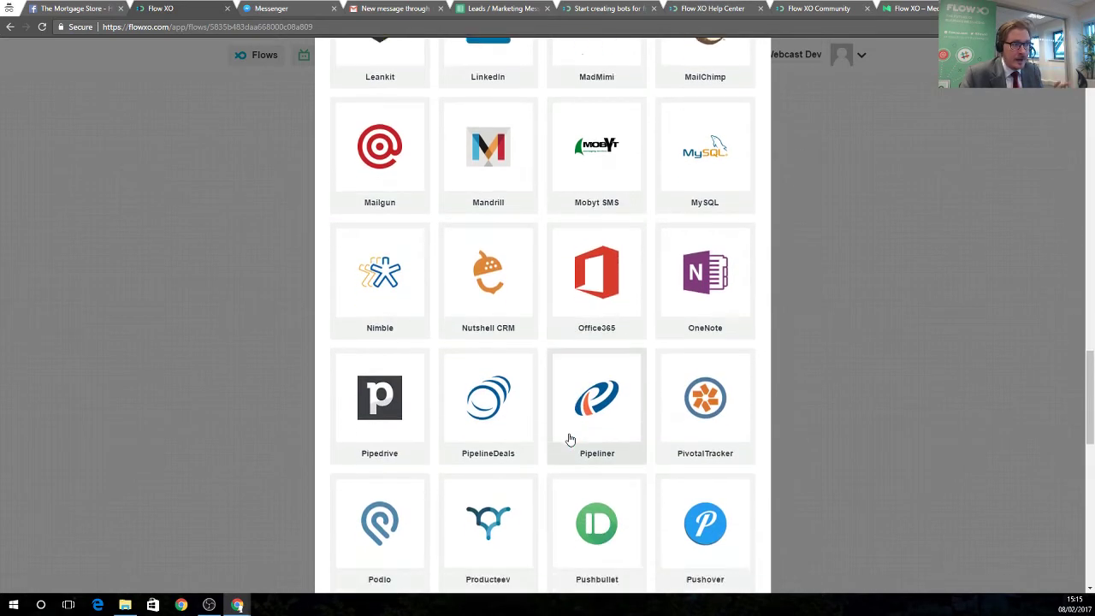
scroll(571, 439, down, 1)
scroll(573, 441, down, 2)
scroll(616, 432, up, 5)
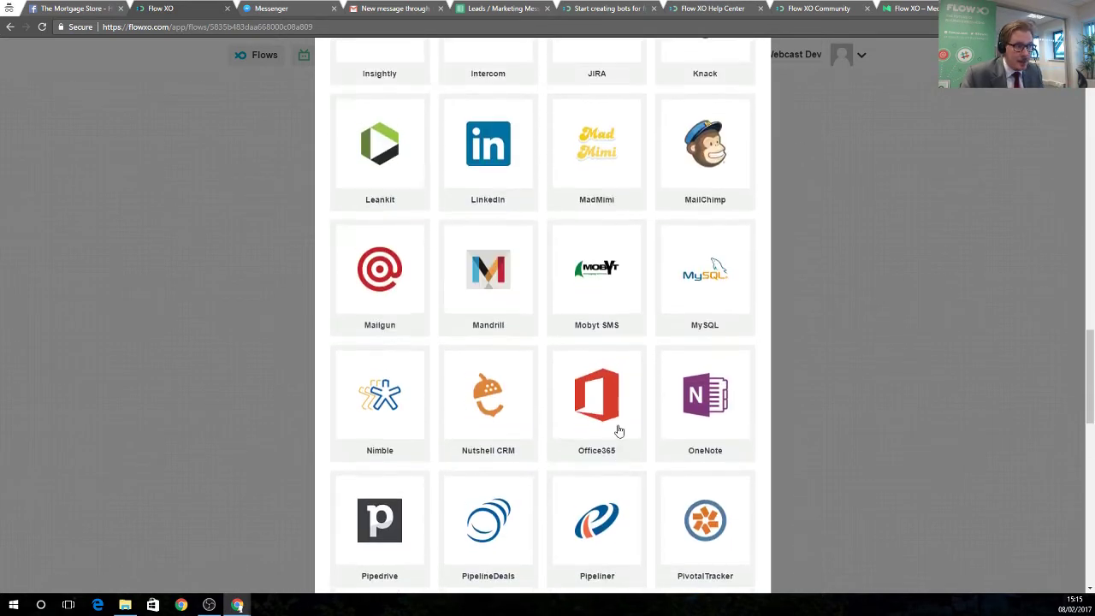
scroll(619, 430, up, 6)
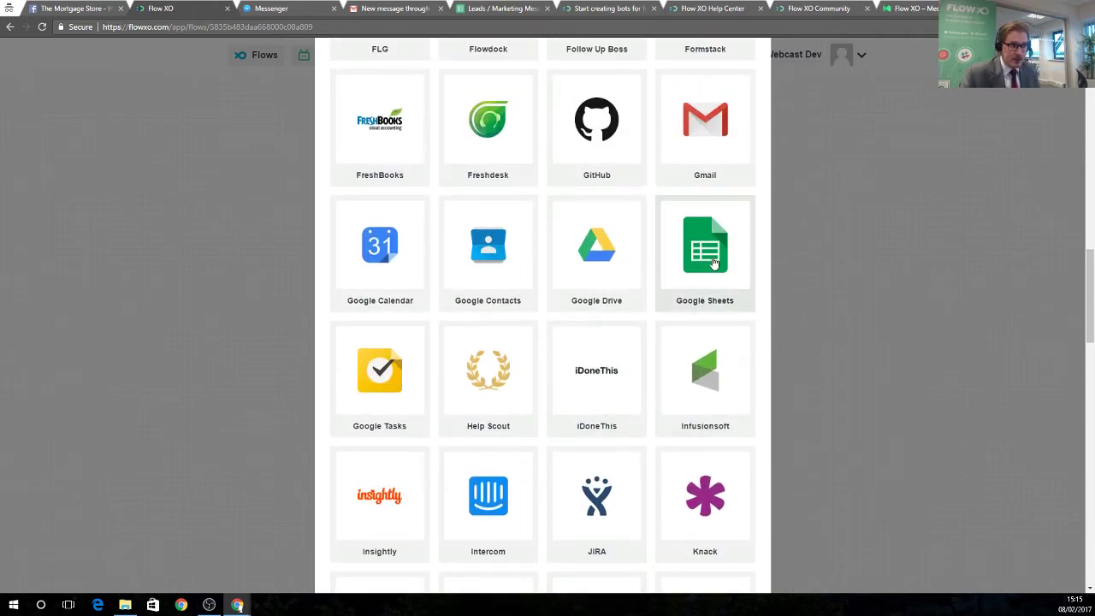
click(713, 262)
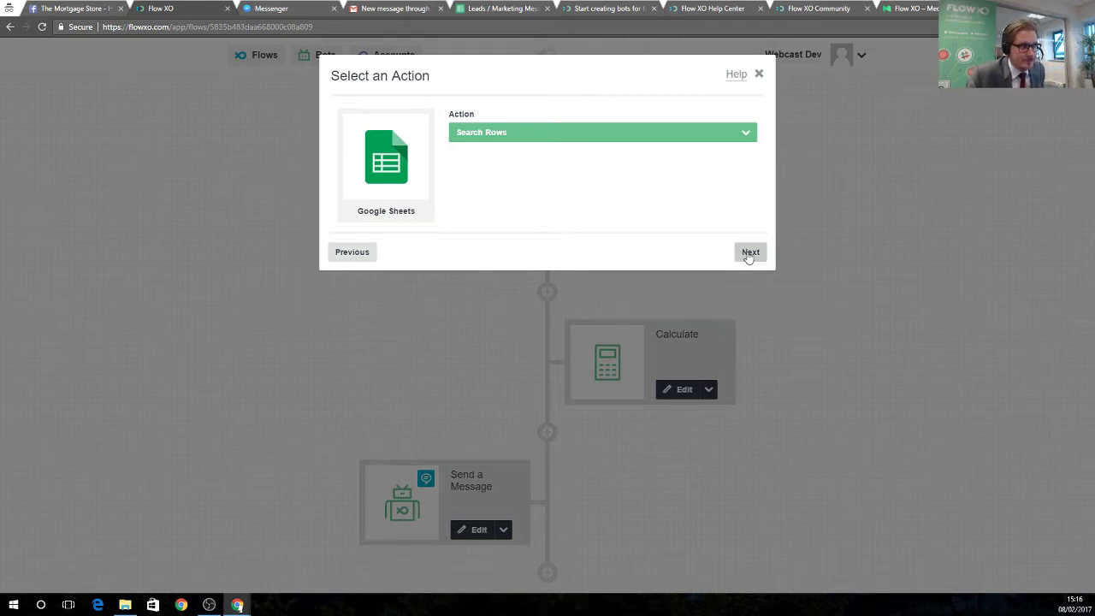
click(555, 132)
click(493, 198)
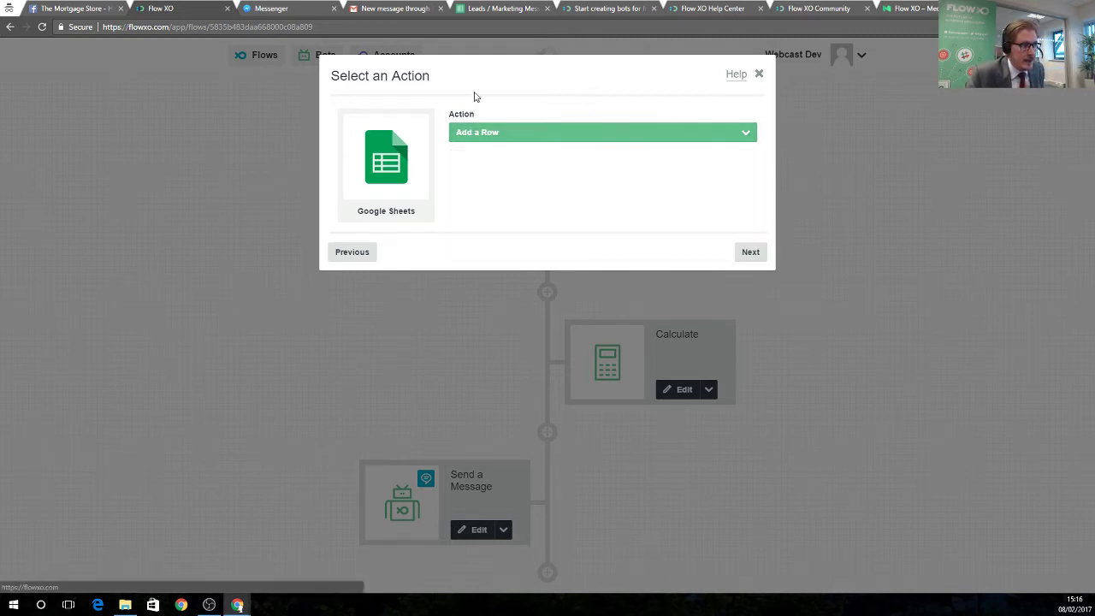
click(743, 251)
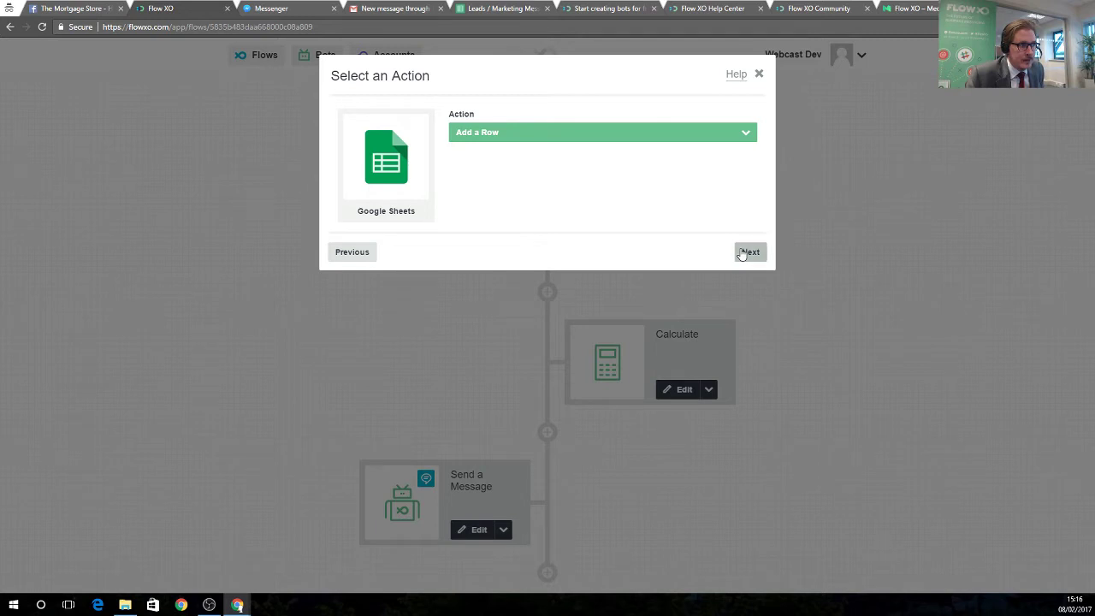
click(736, 316)
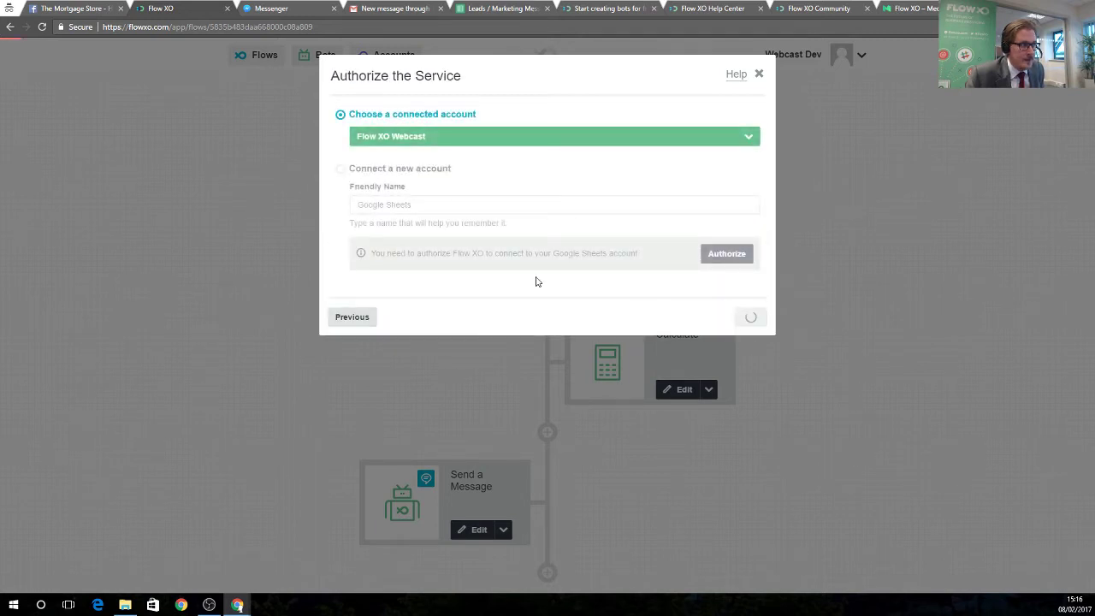
Point the row step at the Leads / Marketing Messages spreadsheet's New Customer worksheet.
click(410, 188)
click(415, 235)
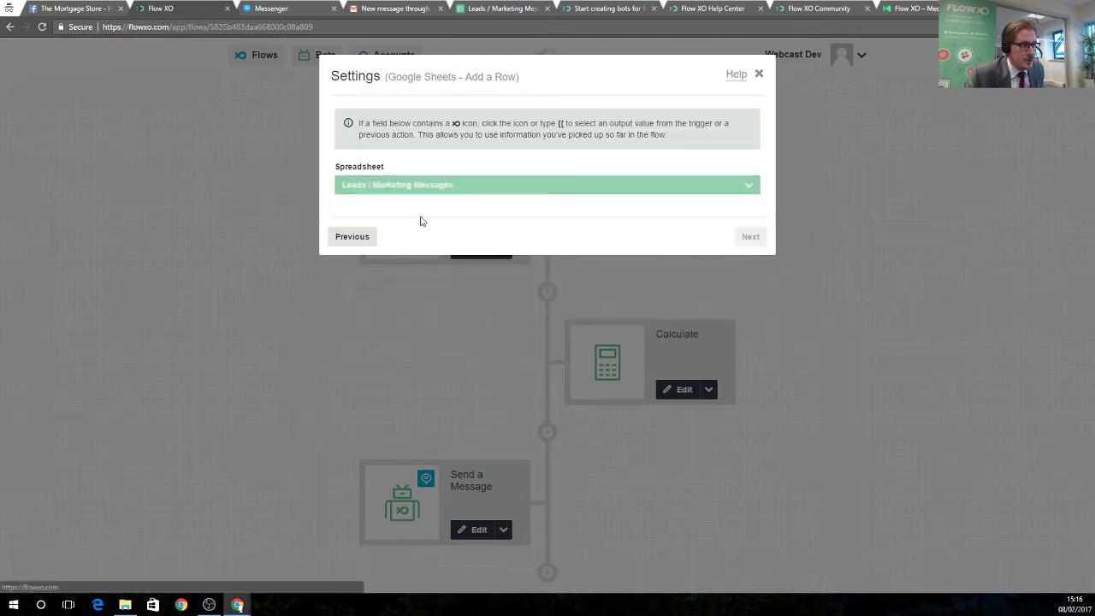
click(415, 229)
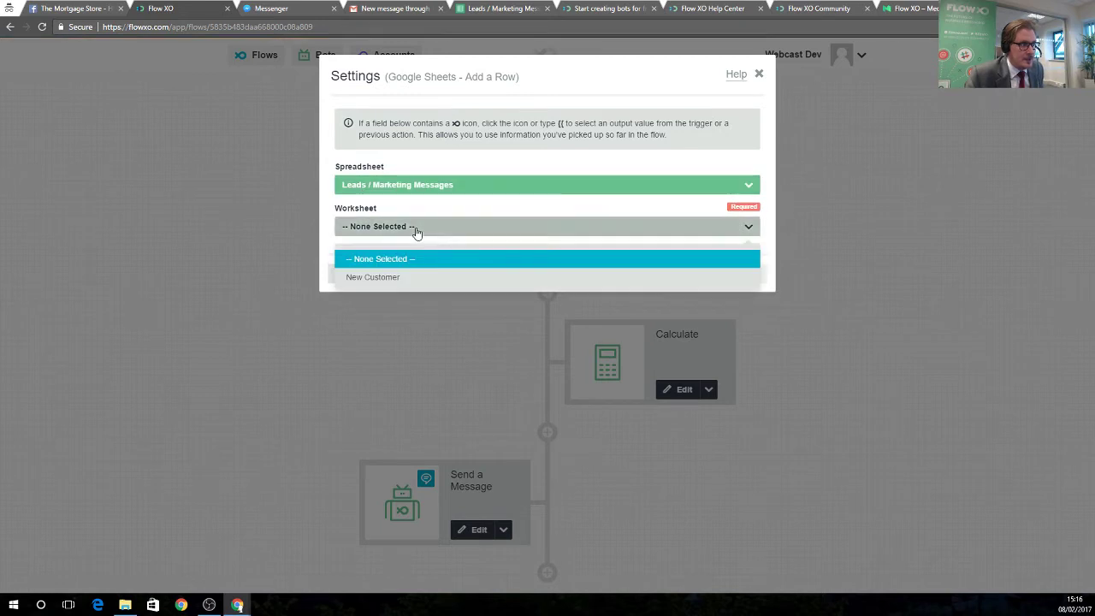
click(391, 277)
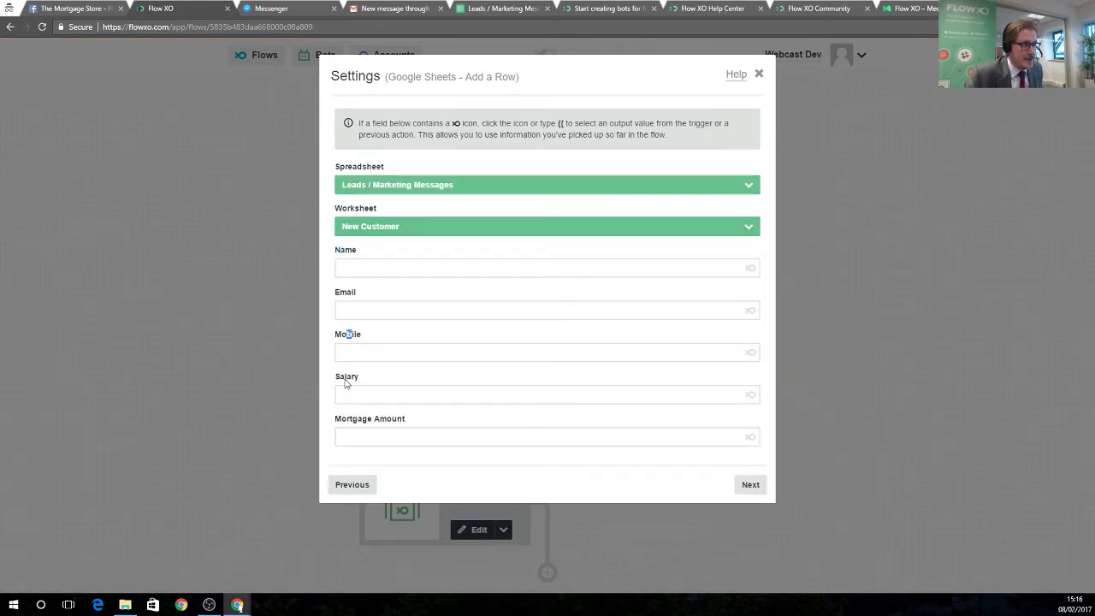
drag(346, 384, 374, 426)
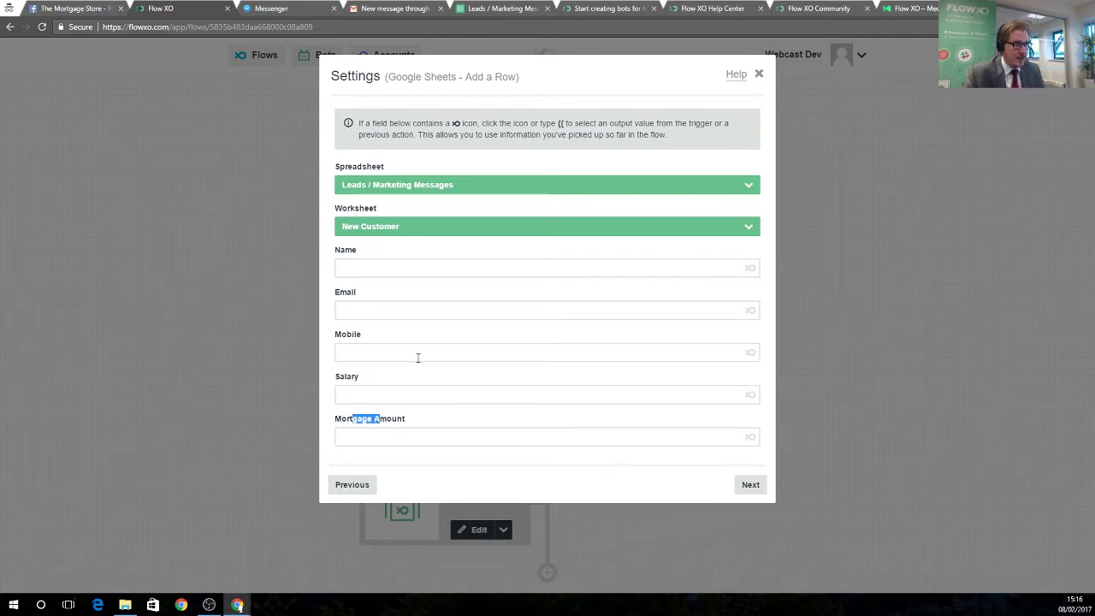
Review the Leads / Marketing Messages headers A1–E1: Name, Email, Mobile, Salary, Mortgage Amount.
click(501, 10)
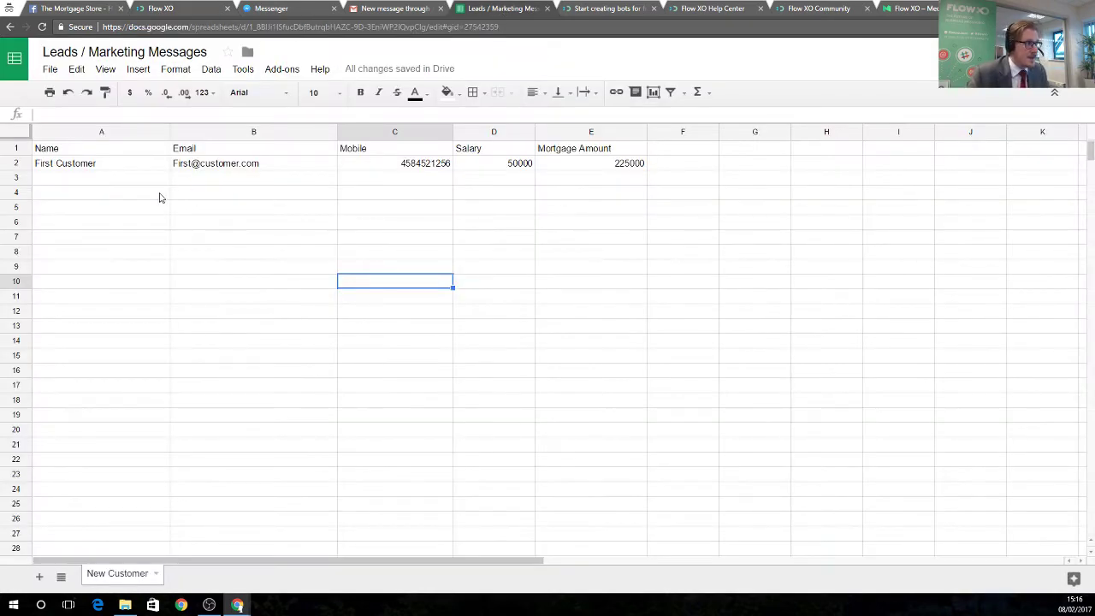
click(111, 153)
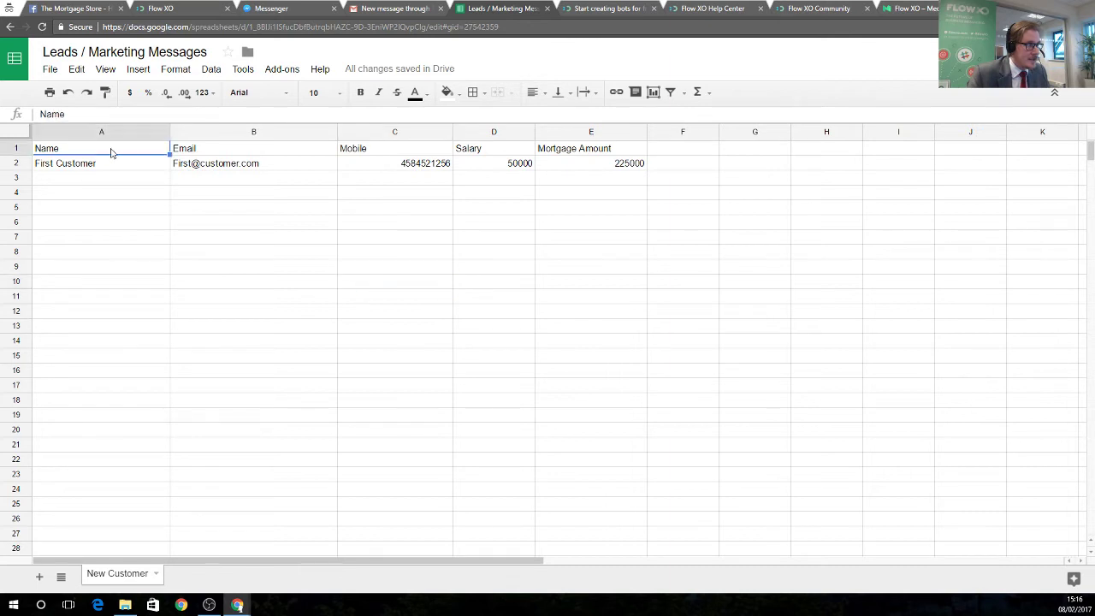
click(202, 153)
click(372, 154)
click(476, 154)
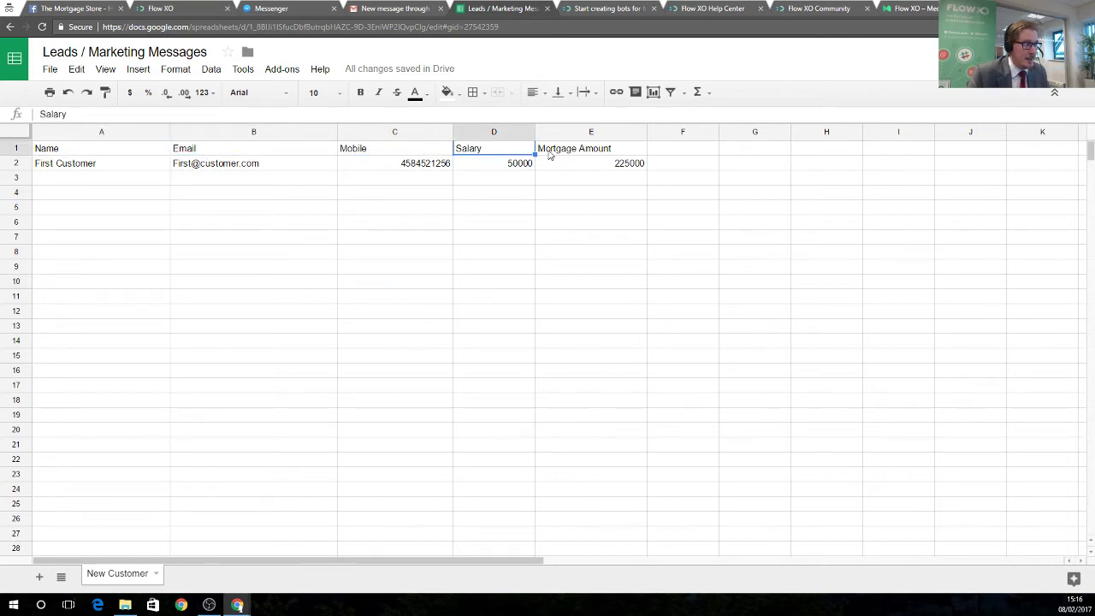
click(565, 154)
Go back over the Email, Name, Mobile, Salary and Mortgage Amount headers once more.
click(496, 151)
click(394, 153)
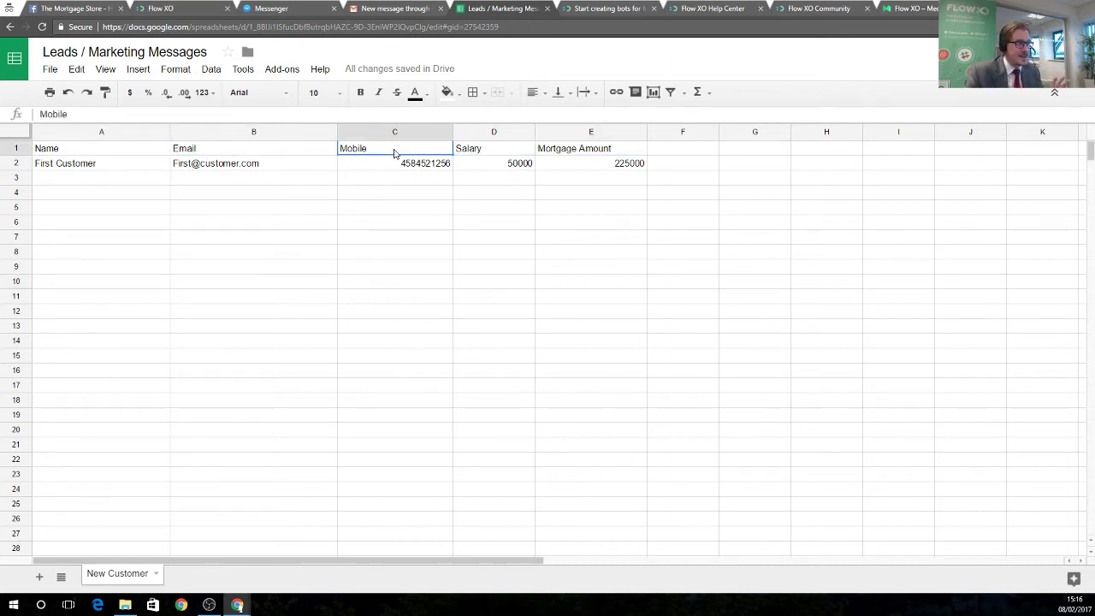
click(253, 152)
click(129, 152)
click(205, 153)
click(373, 152)
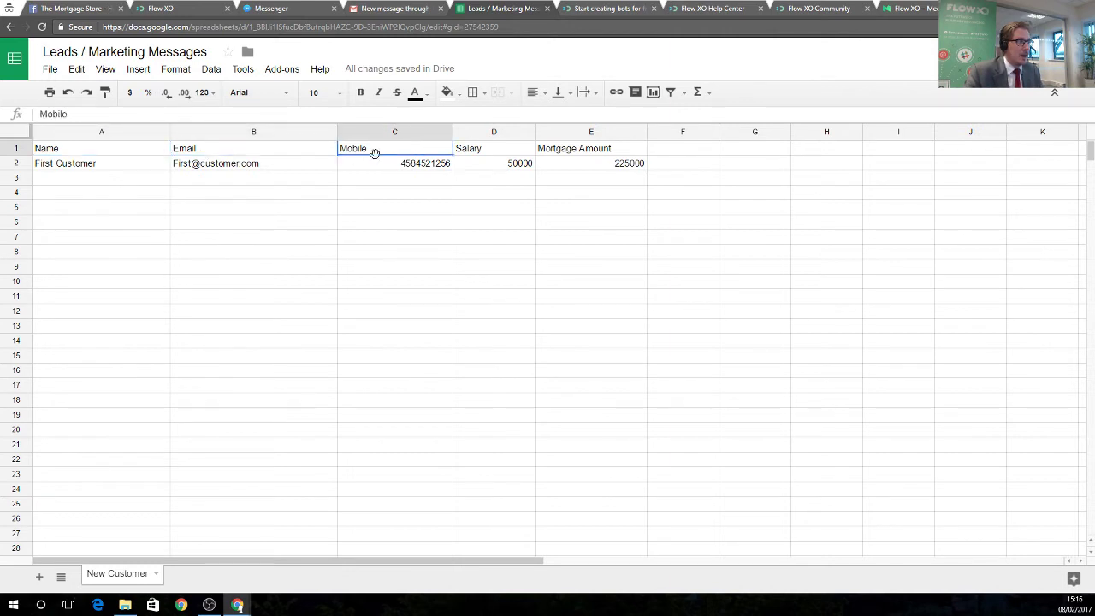
click(488, 154)
key(Right)
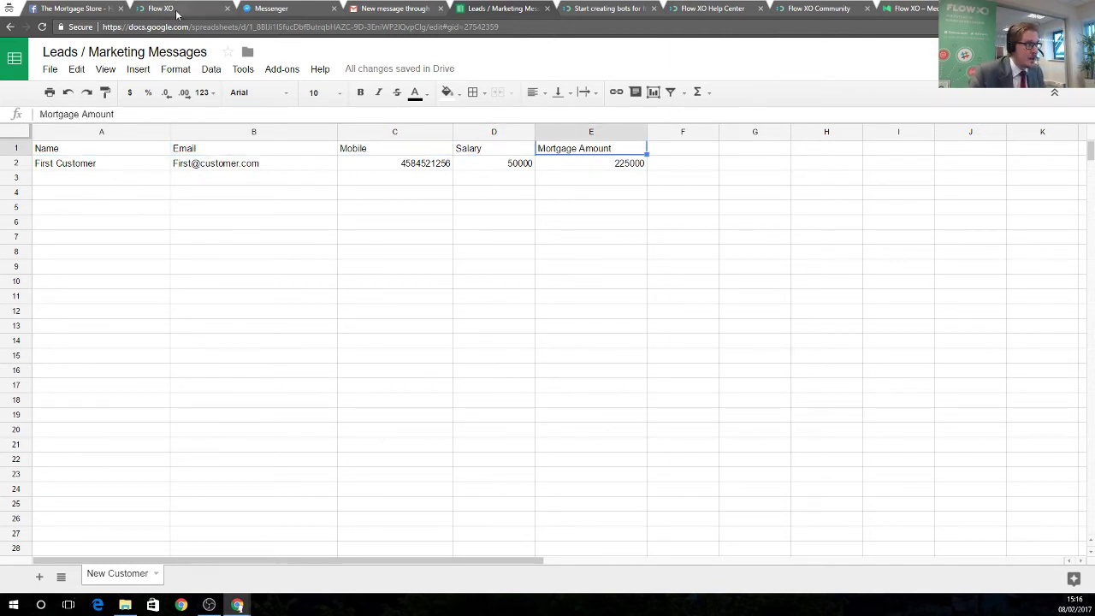
click(176, 10)
Map Name to the bot user's name and Email to the first question's answer.
click(338, 265)
drag(335, 249, 351, 250)
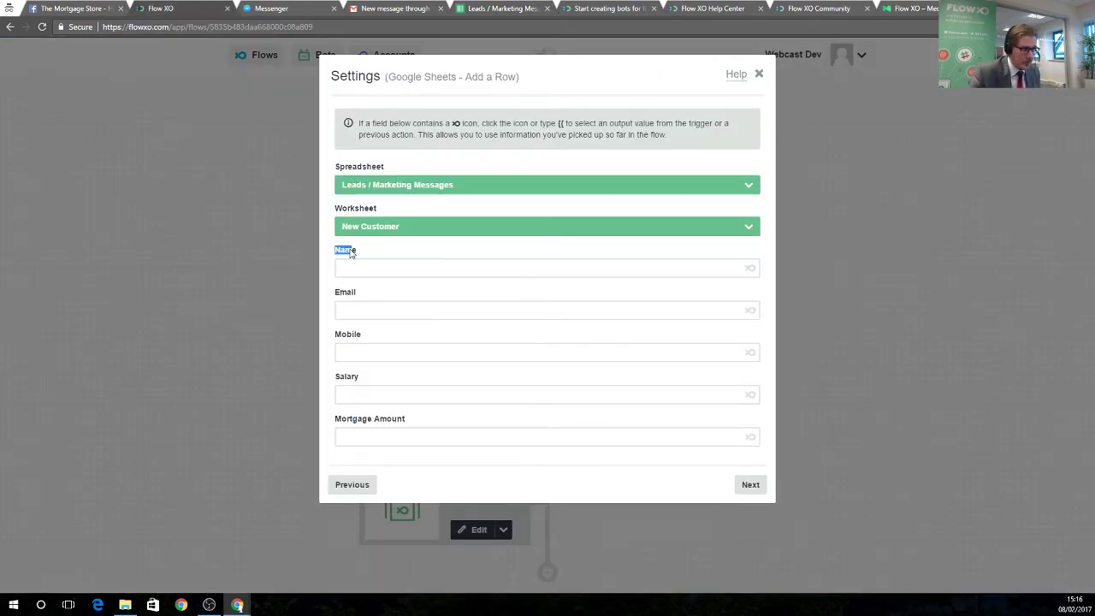
drag(335, 292, 362, 335)
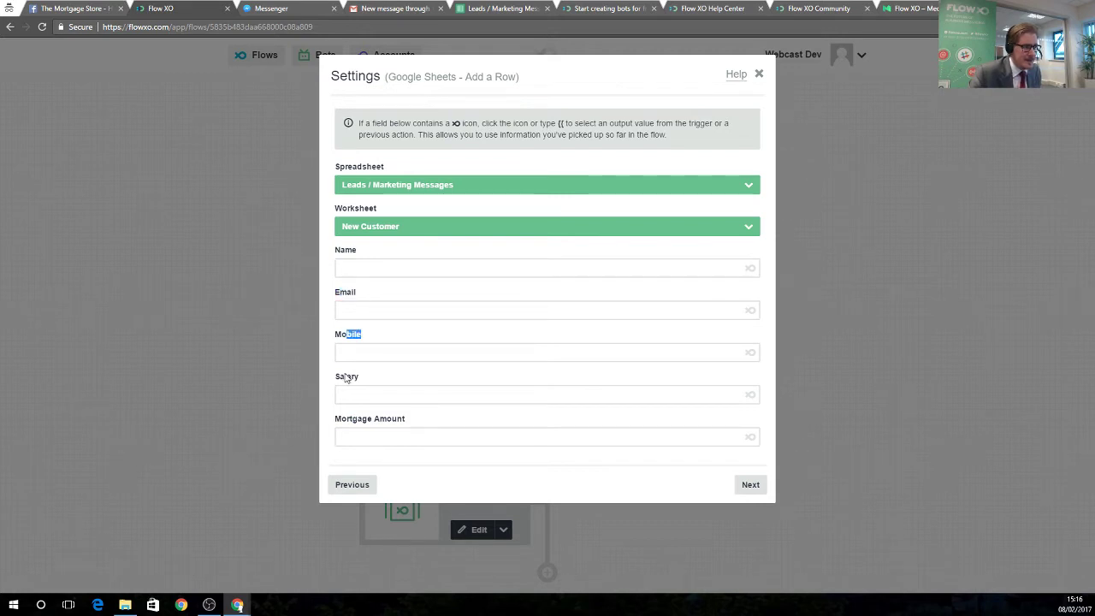
drag(345, 376, 360, 378)
drag(358, 418, 373, 419)
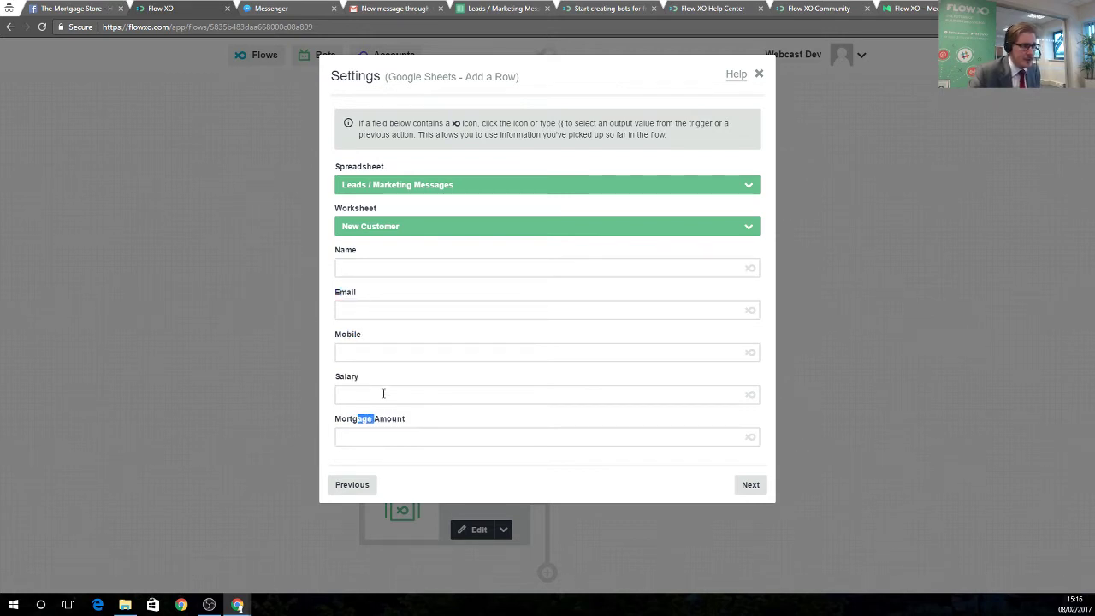
click(651, 272)
click(750, 268)
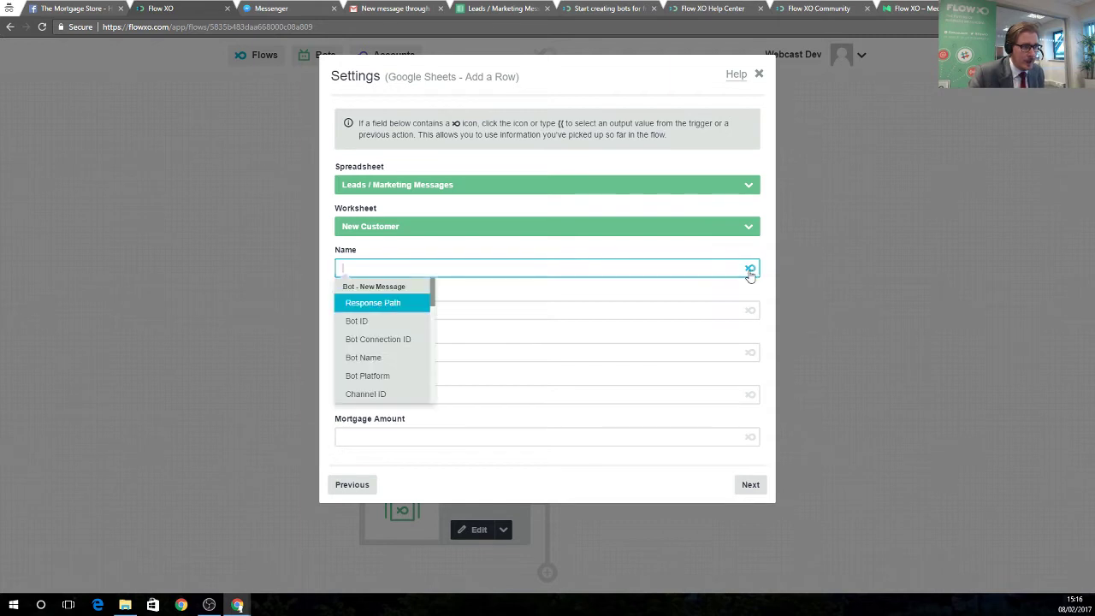
scroll(411, 317, down, 3)
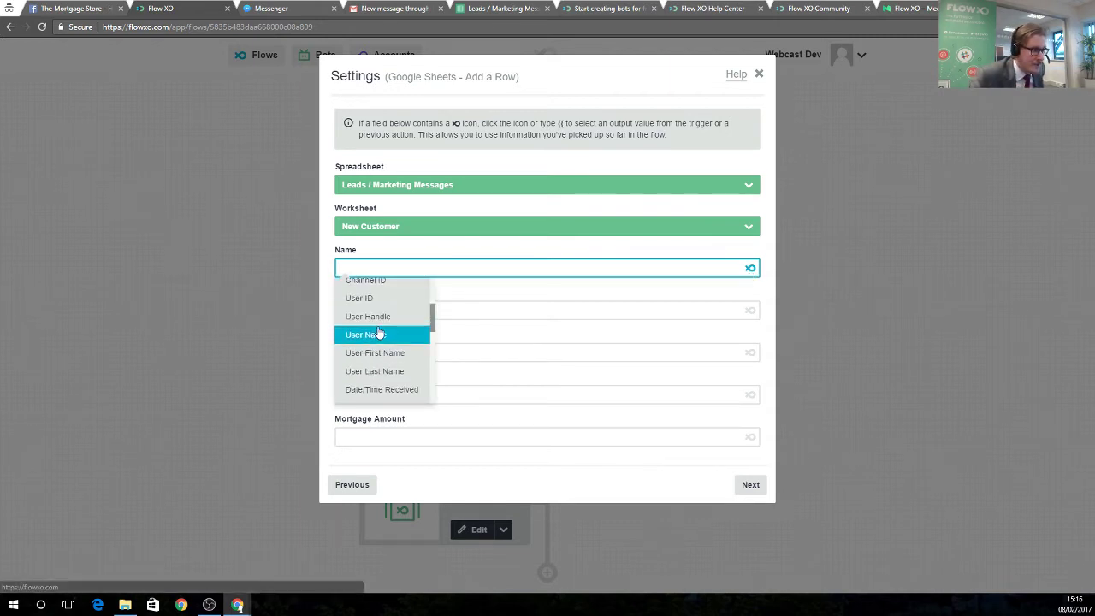
click(394, 336)
click(391, 310)
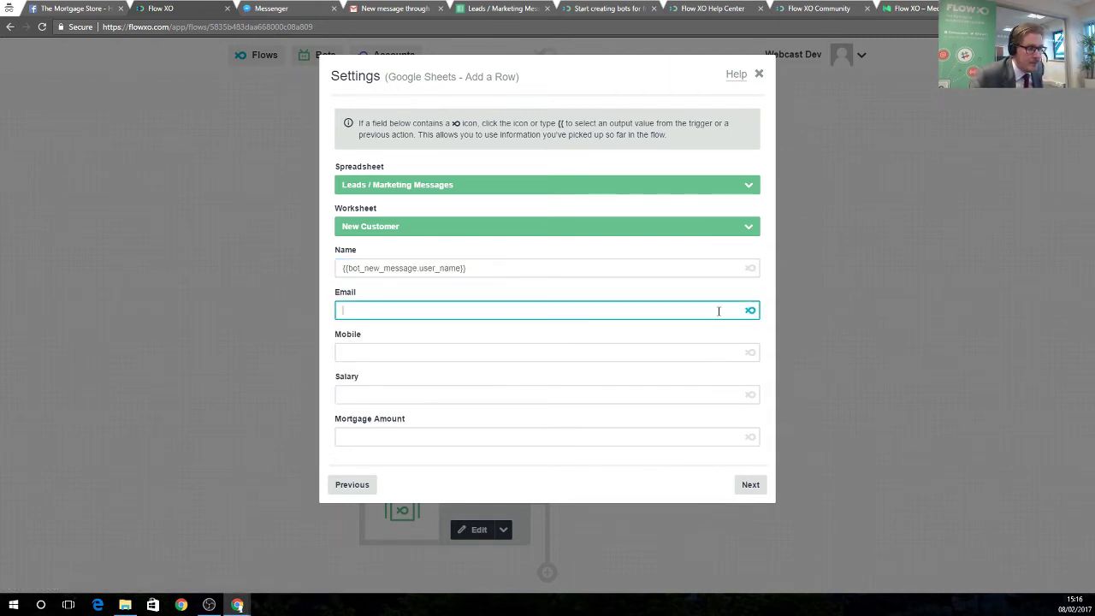
click(750, 310)
scroll(380, 386, down, 2)
scroll(393, 389, down, 6)
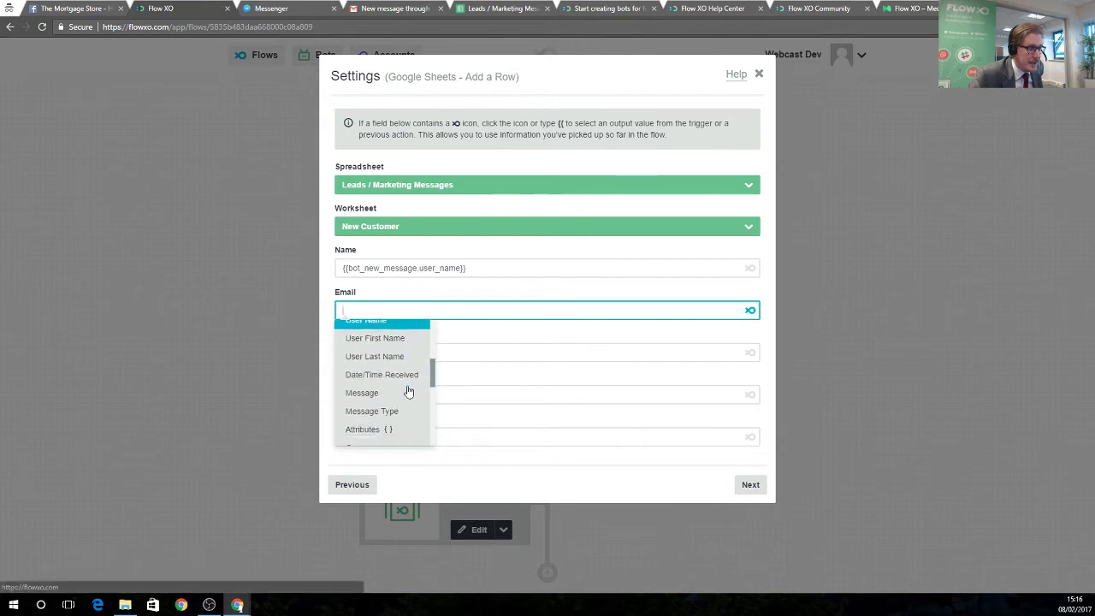
click(402, 395)
Map Mobile and Salary to the second and third question answers.
click(384, 351)
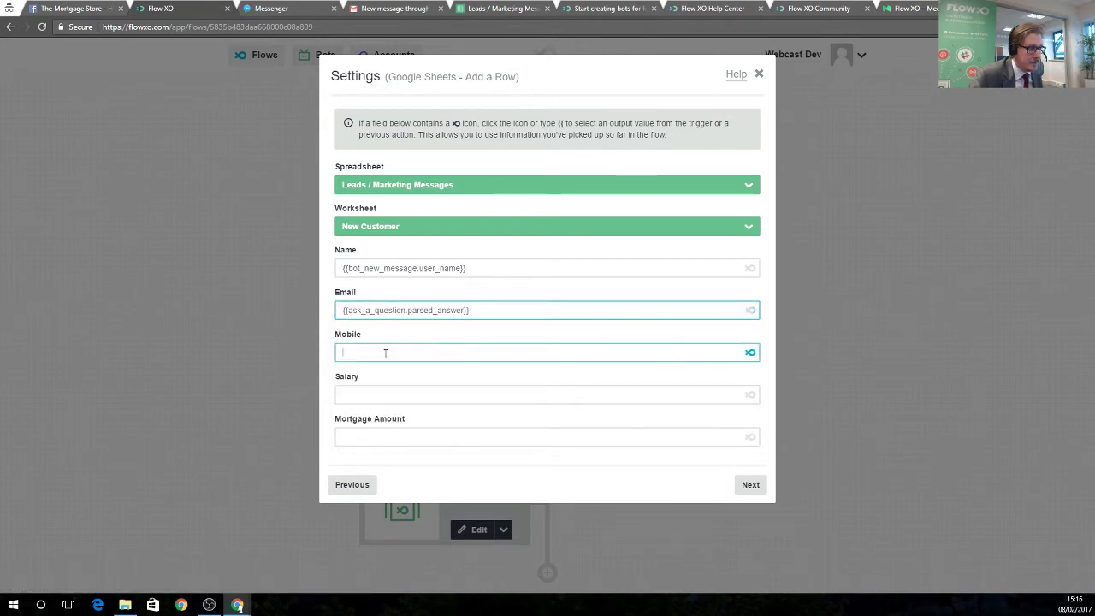
click(748, 352)
scroll(389, 441, down, 2)
scroll(392, 443, down, 6)
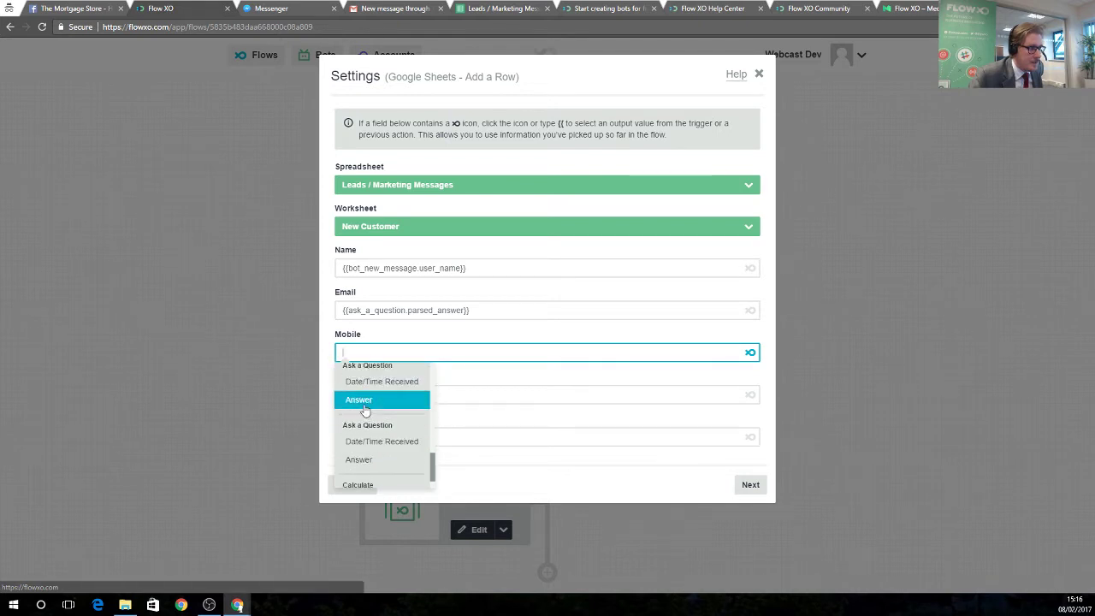
click(368, 400)
click(621, 394)
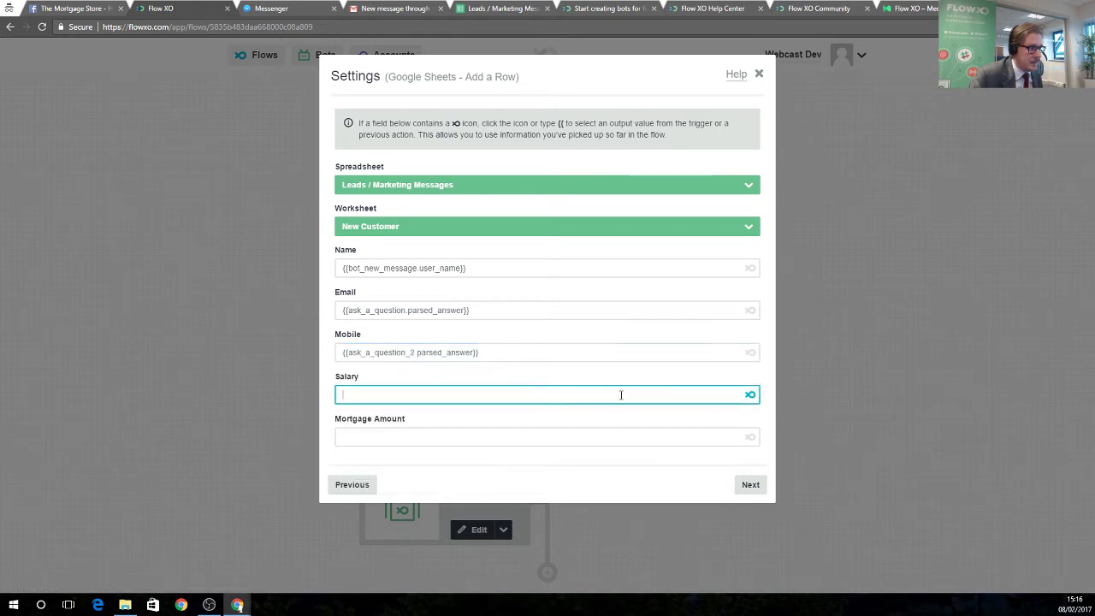
click(750, 394)
scroll(394, 470, down, 5)
scroll(393, 476, down, 3)
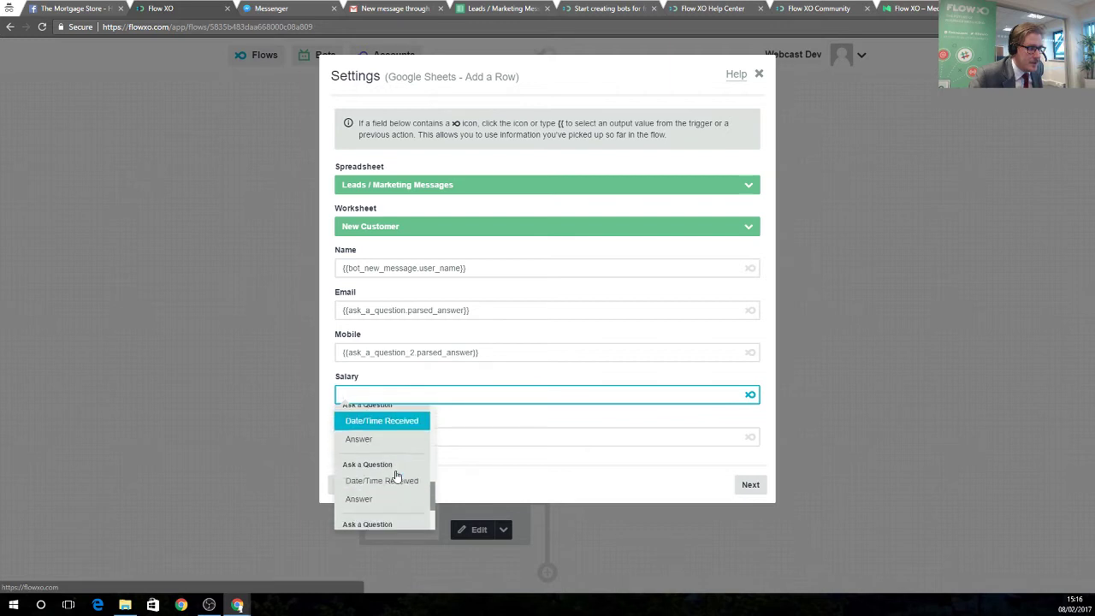
click(374, 478)
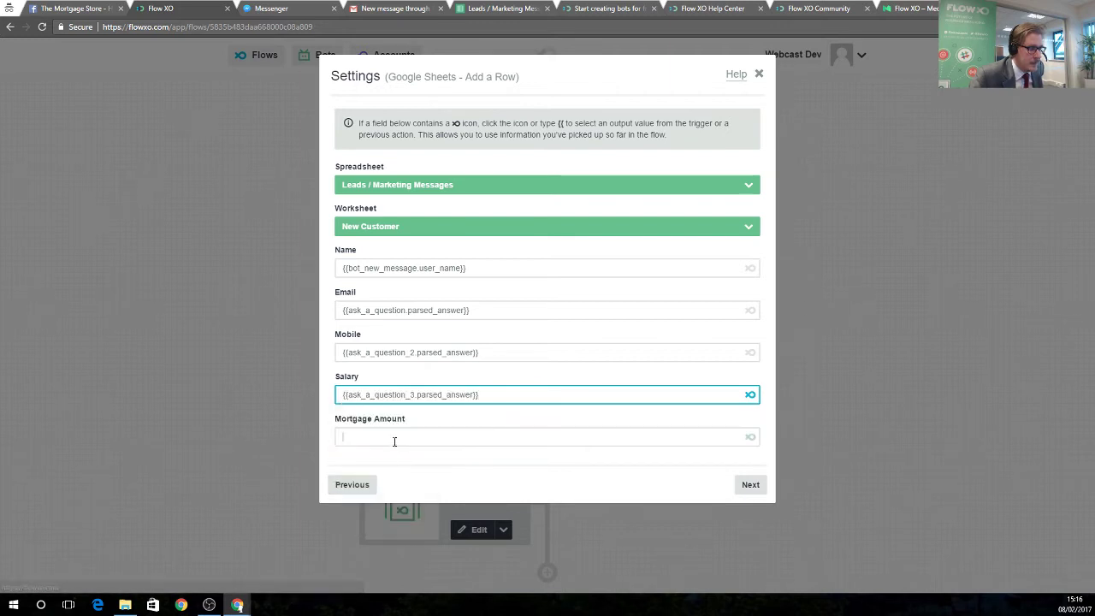
Map Mortgage Amount to the Calculate Result value and confirm the column mapping.
click(394, 438)
click(749, 437)
scroll(391, 513, down, 3)
scroll(391, 513, down, 5)
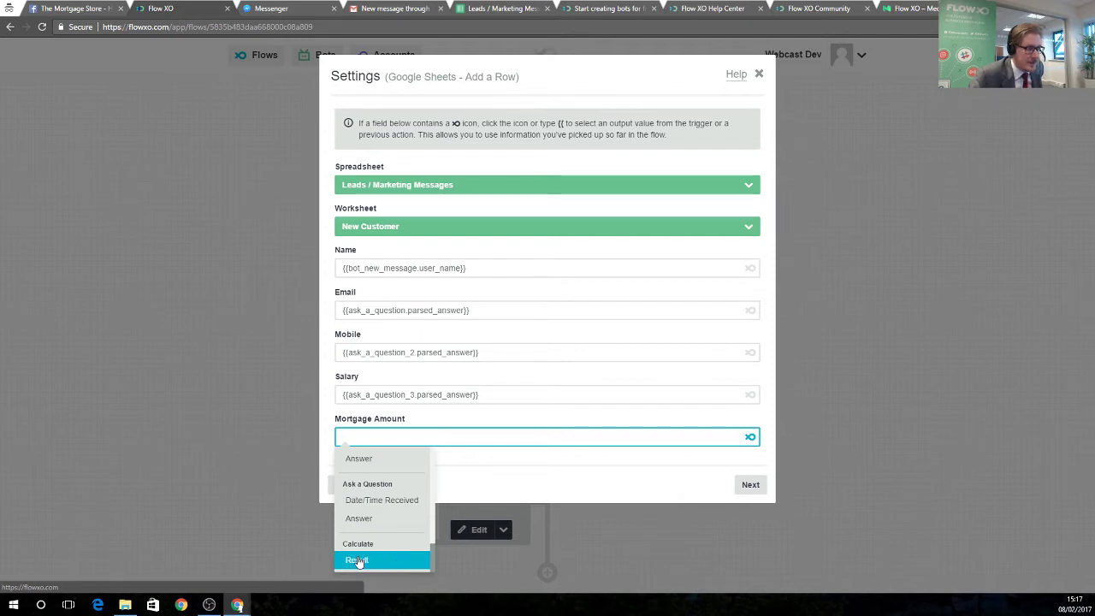
click(357, 560)
click(749, 485)
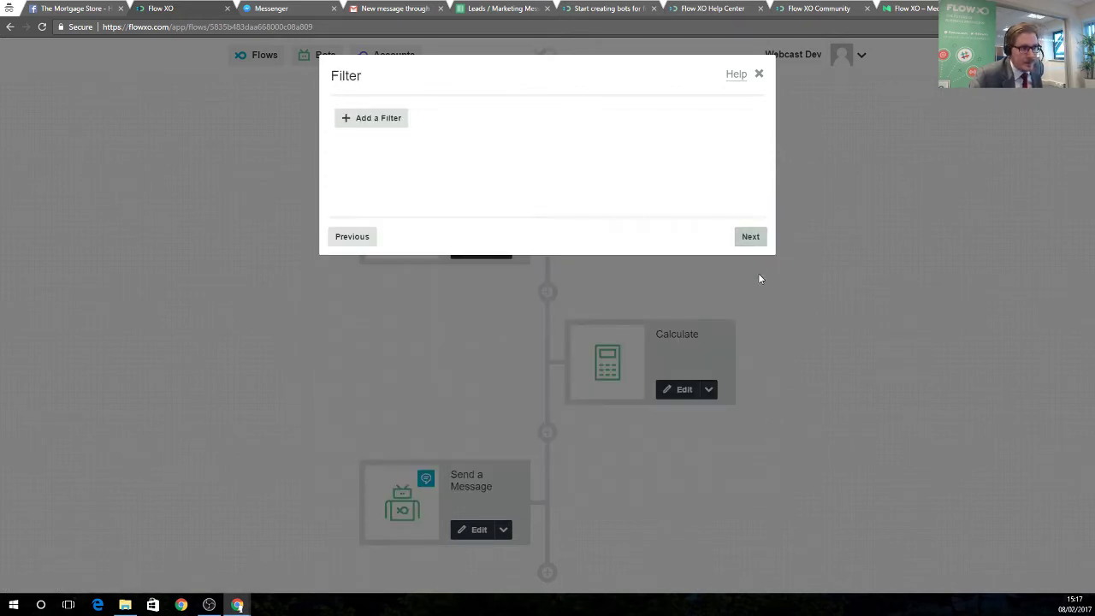
Save the Add a Row step without filters and add a Messaging step after it.
click(751, 236)
click(754, 240)
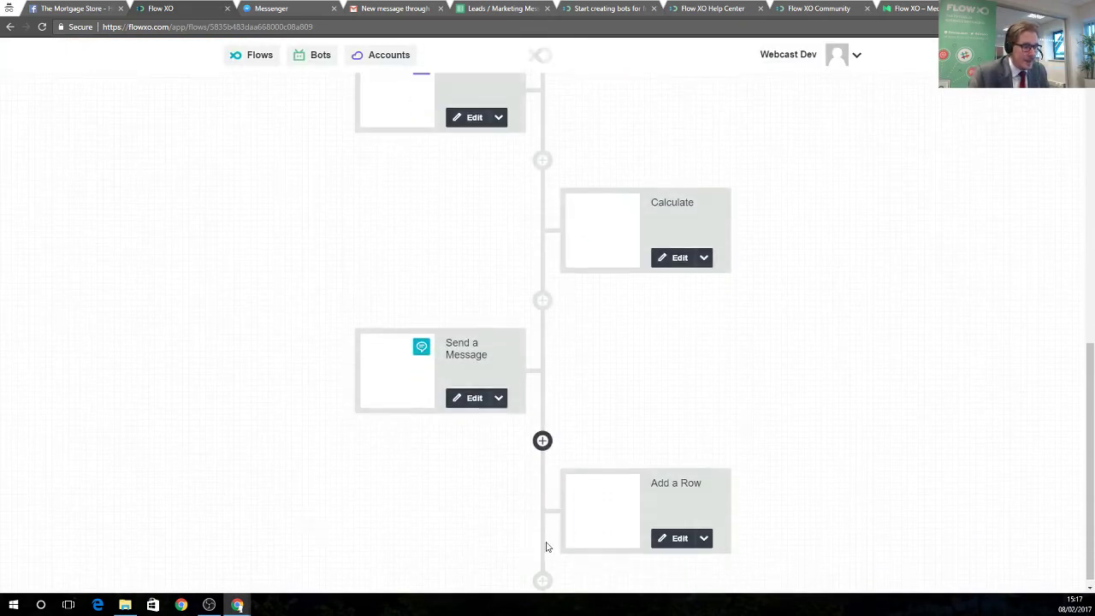
click(547, 573)
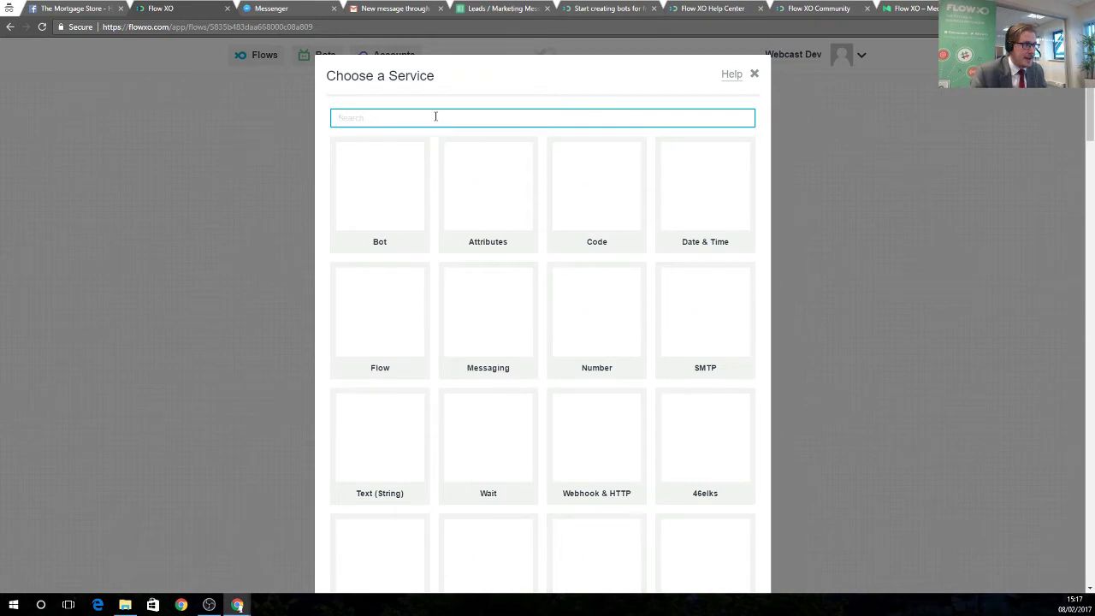
text(messenger)
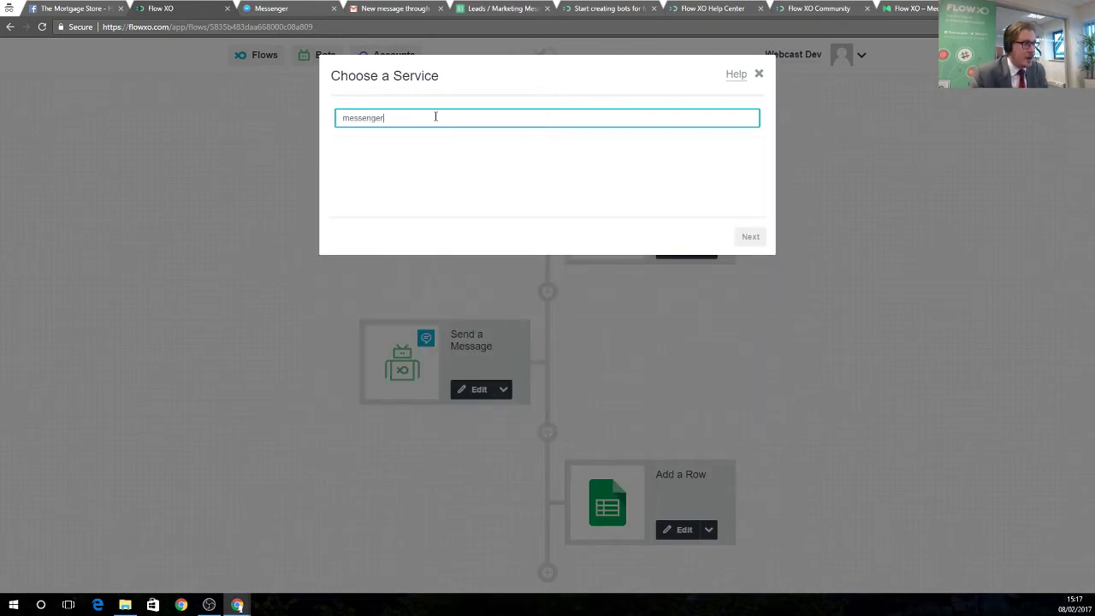
key(ctrl+a)
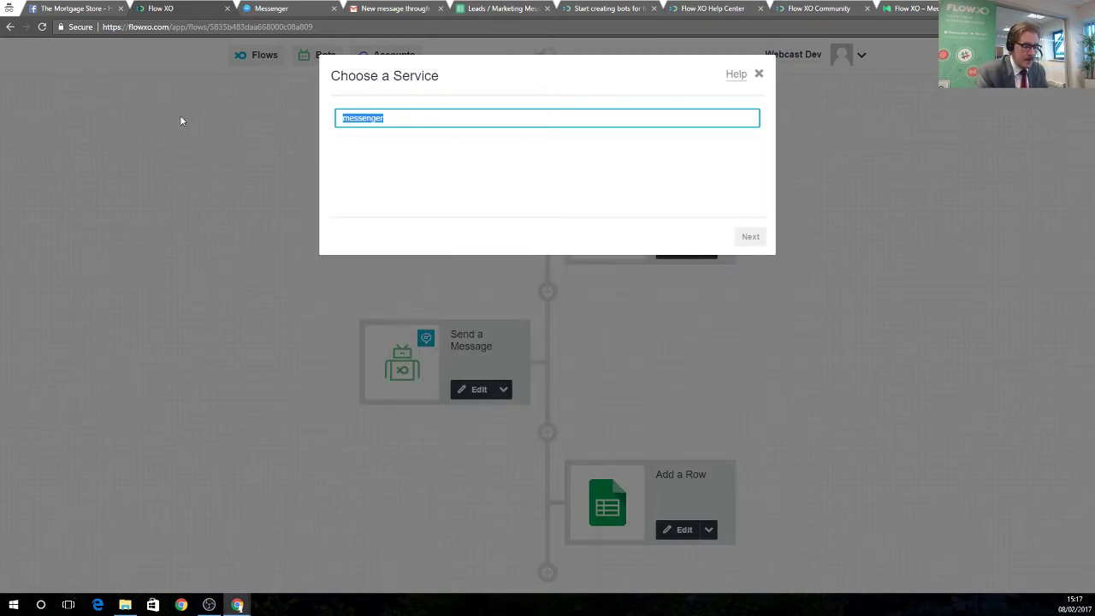
key(BackSpace)
text(me)
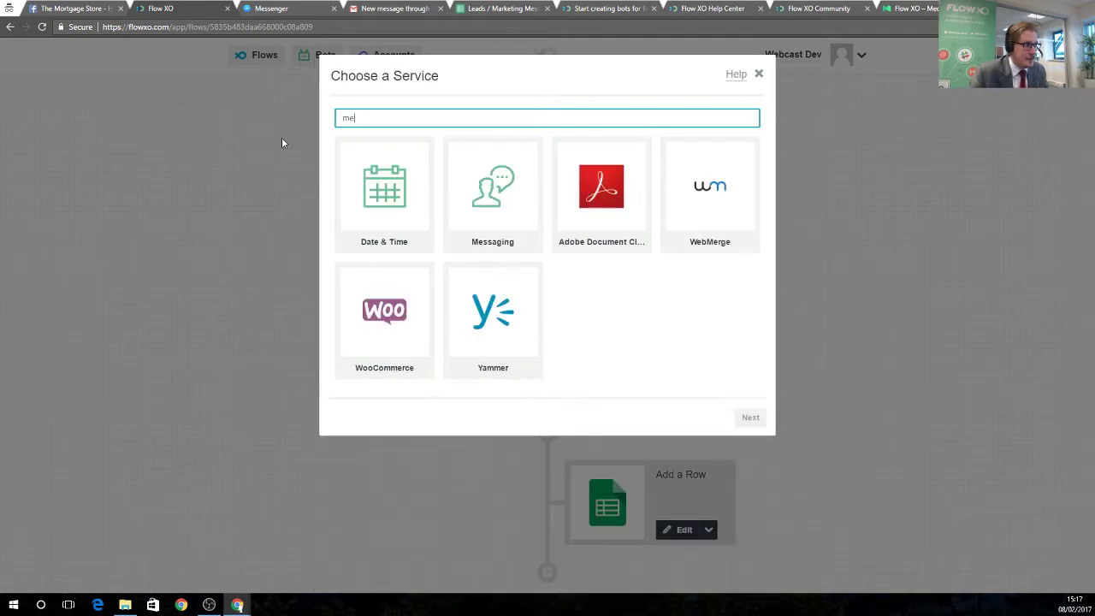
click(479, 201)
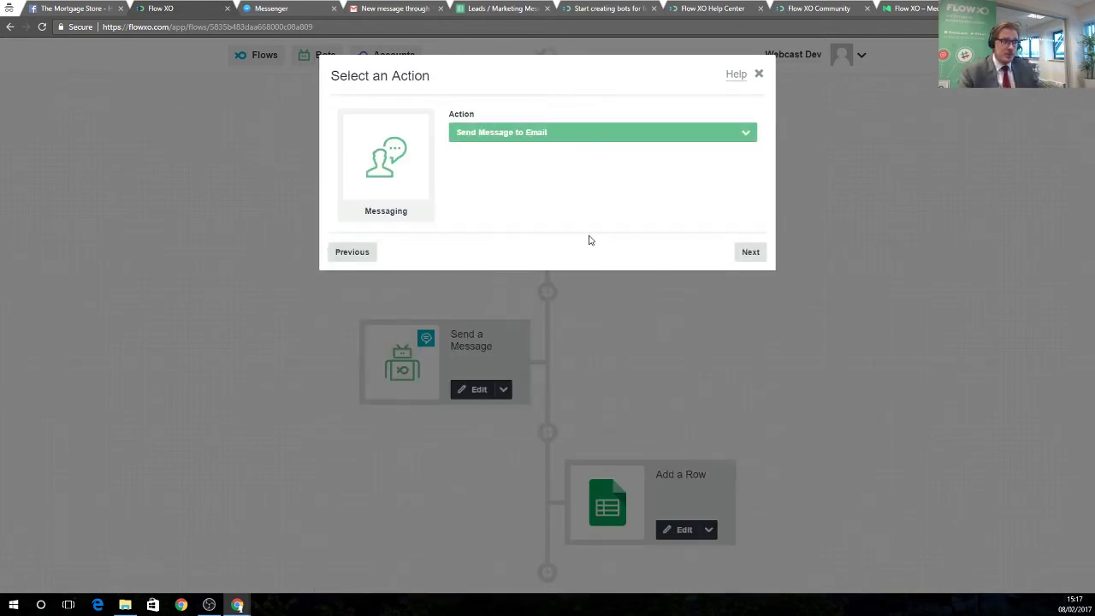
Send the email to the webcast Gmail address with the subject 'A New Hot Lead'.
click(749, 253)
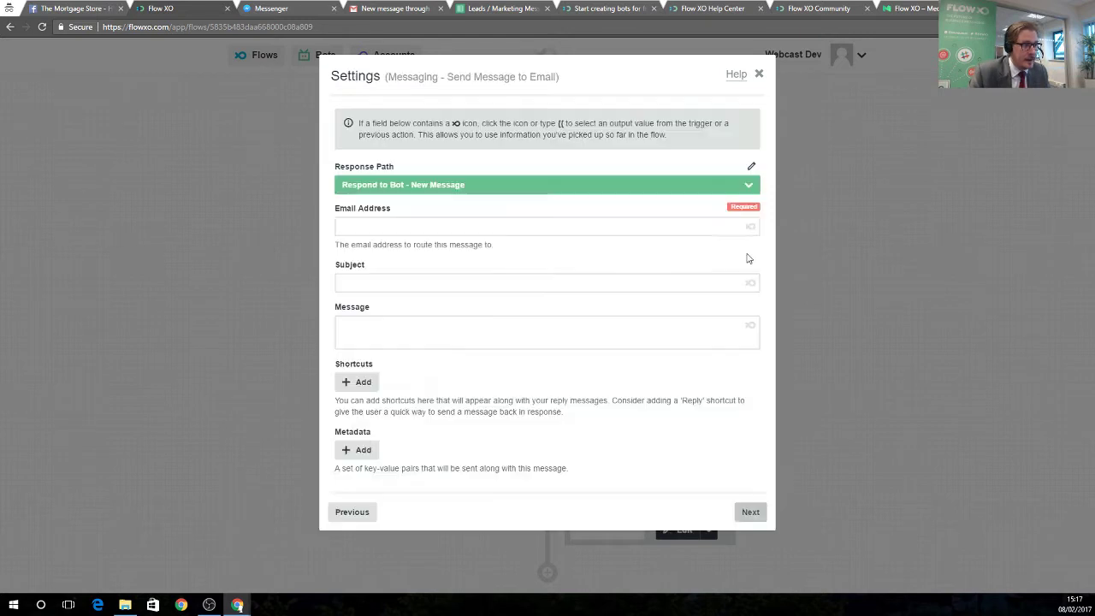
click(468, 225)
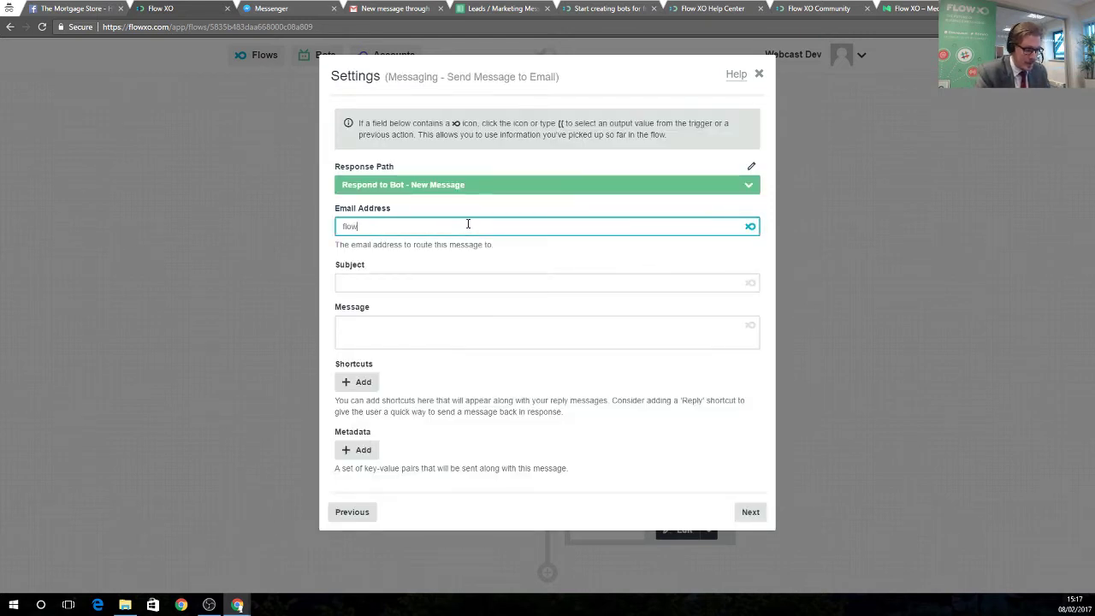
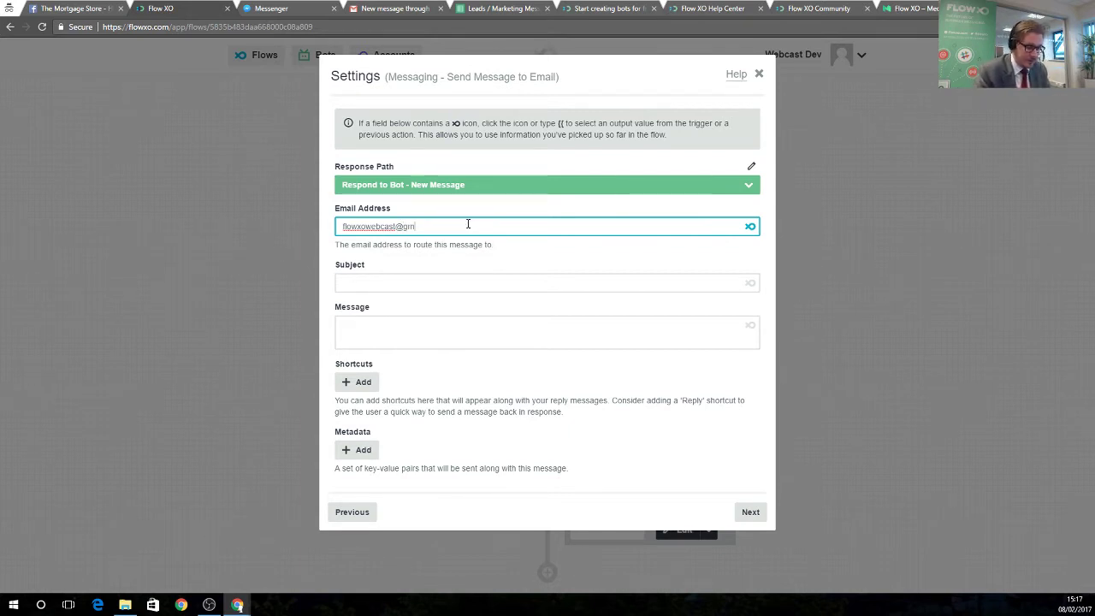
click(433, 280)
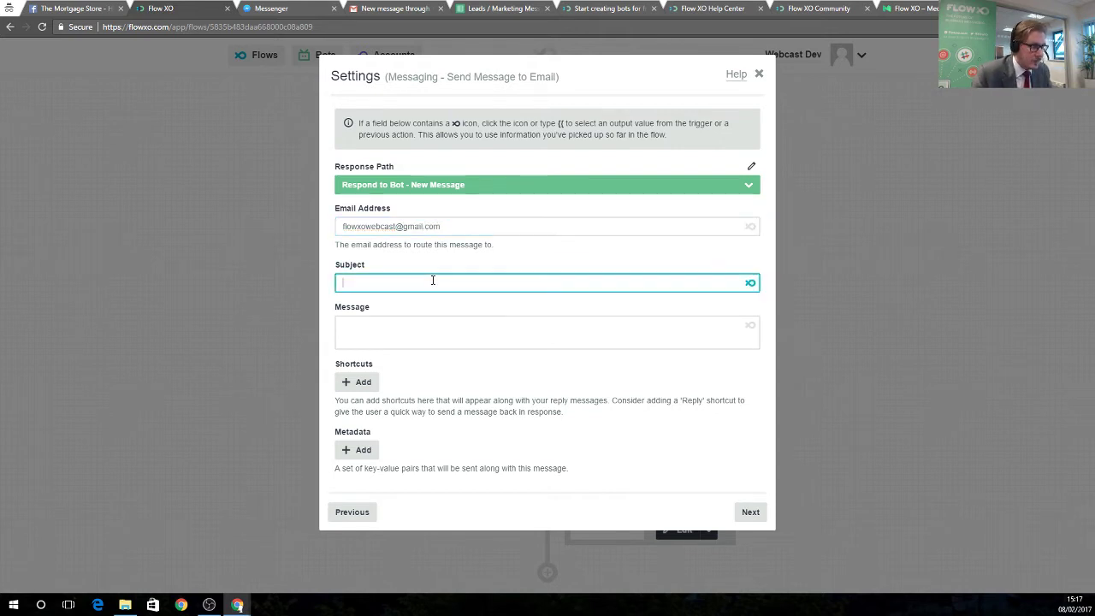
text(A New H)
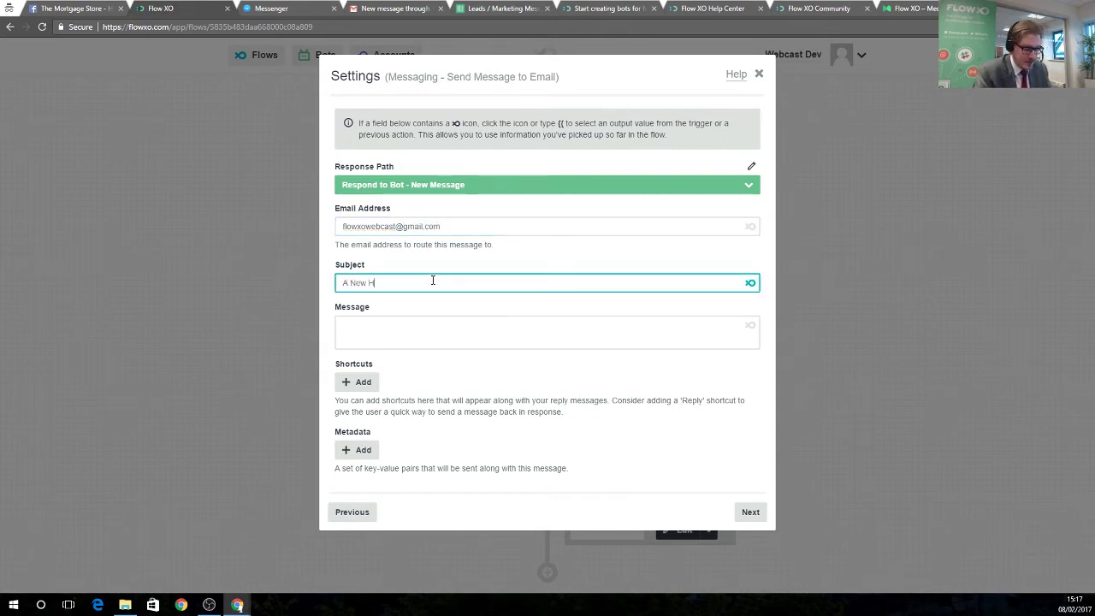
text(ot Lead)
click(432, 329)
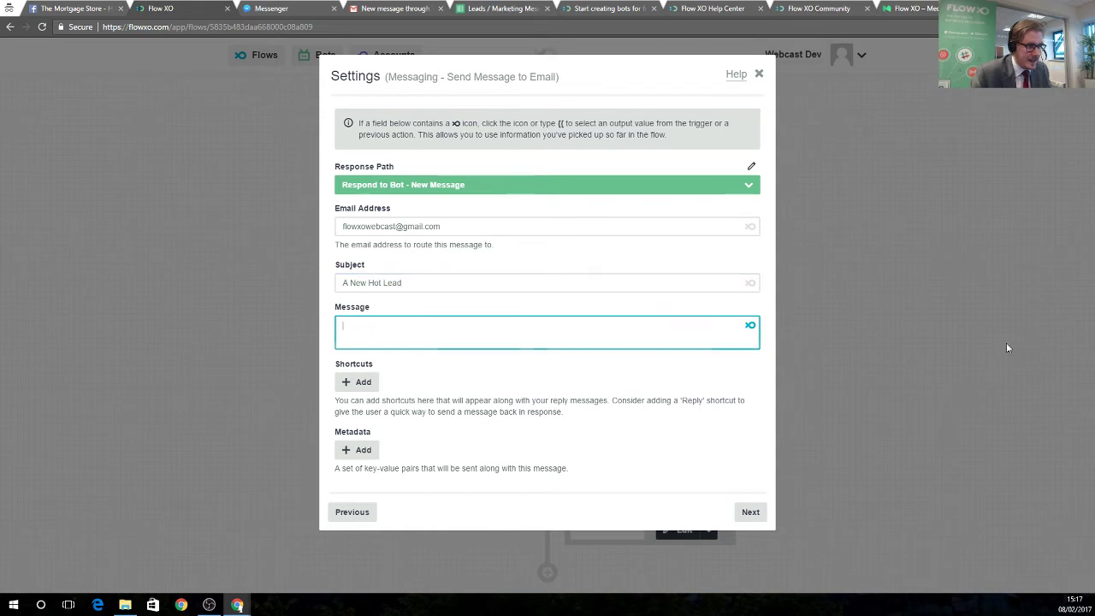
key(Tab)
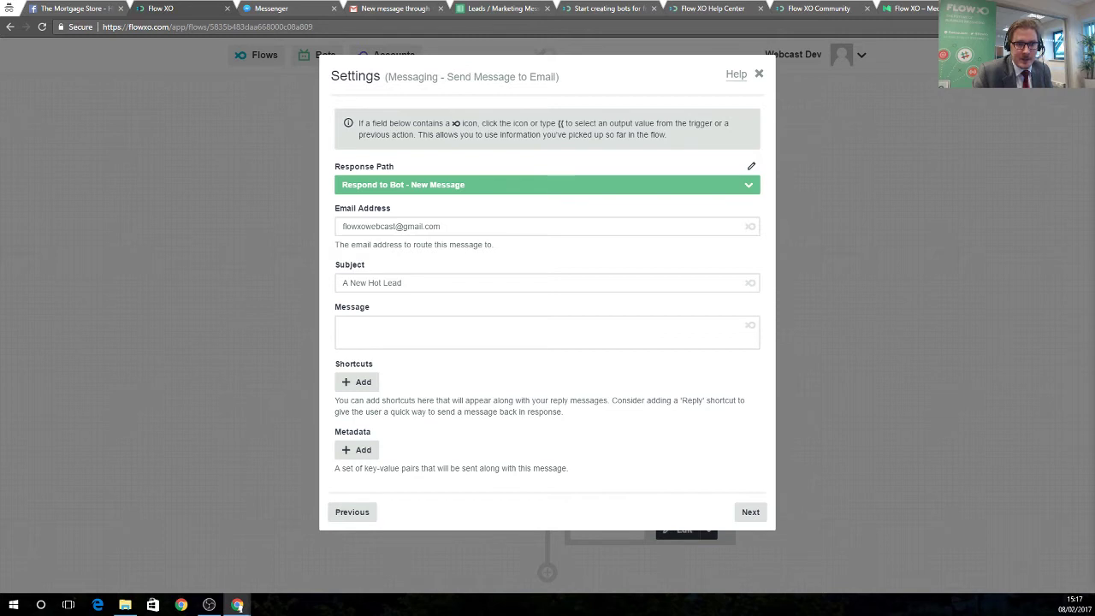
Paste the lead-alert message, replacing its placeholders with User Name and Calculate Result values.
right_click(424, 333)
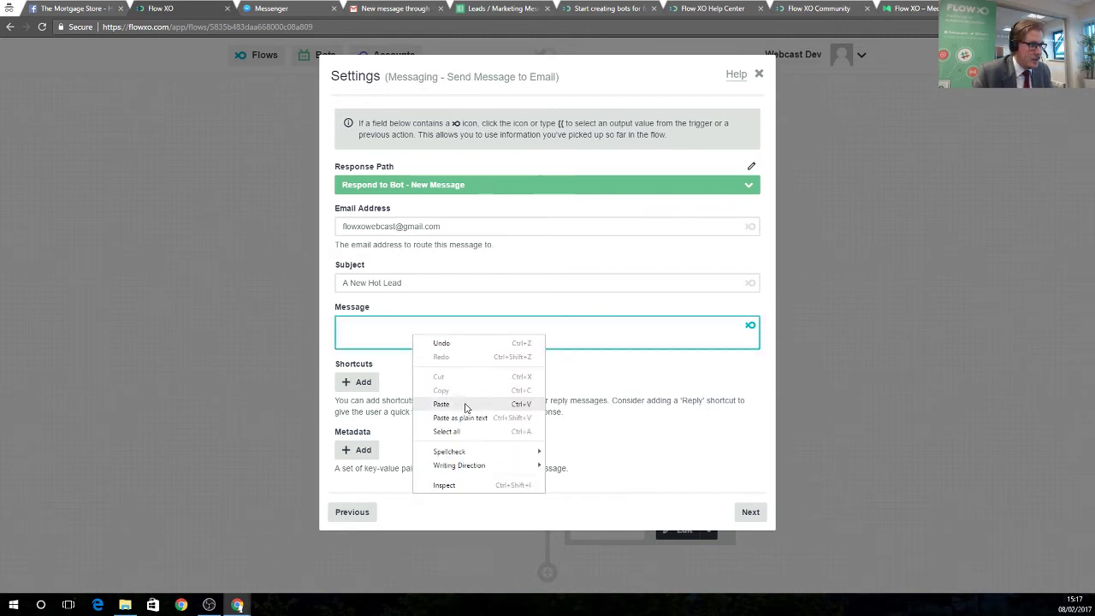
click(465, 405)
drag(365, 371, 496, 374)
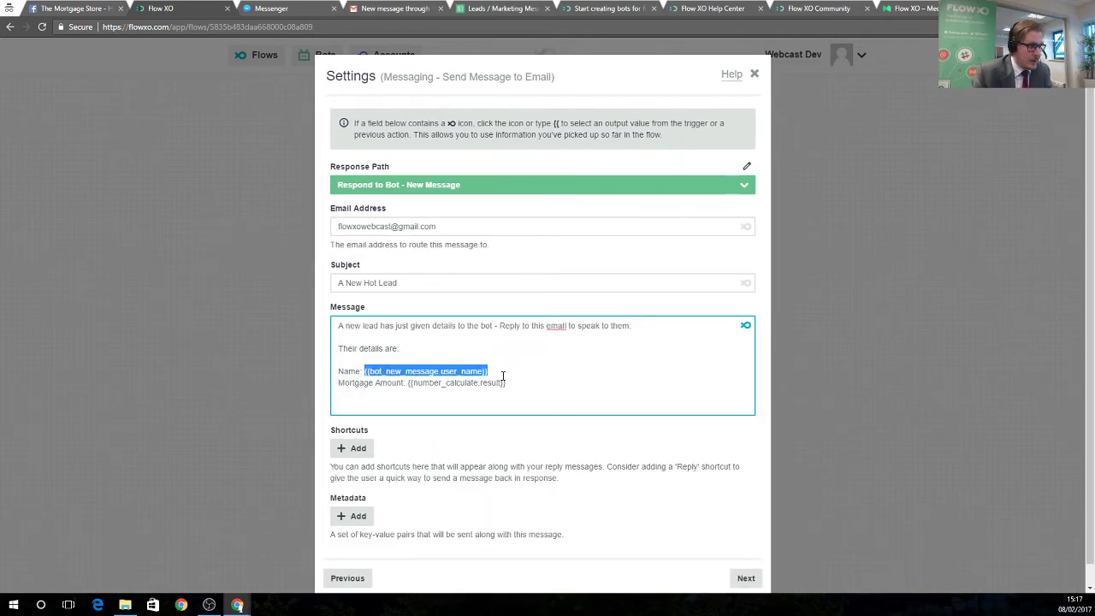
key(Delete)
click(746, 332)
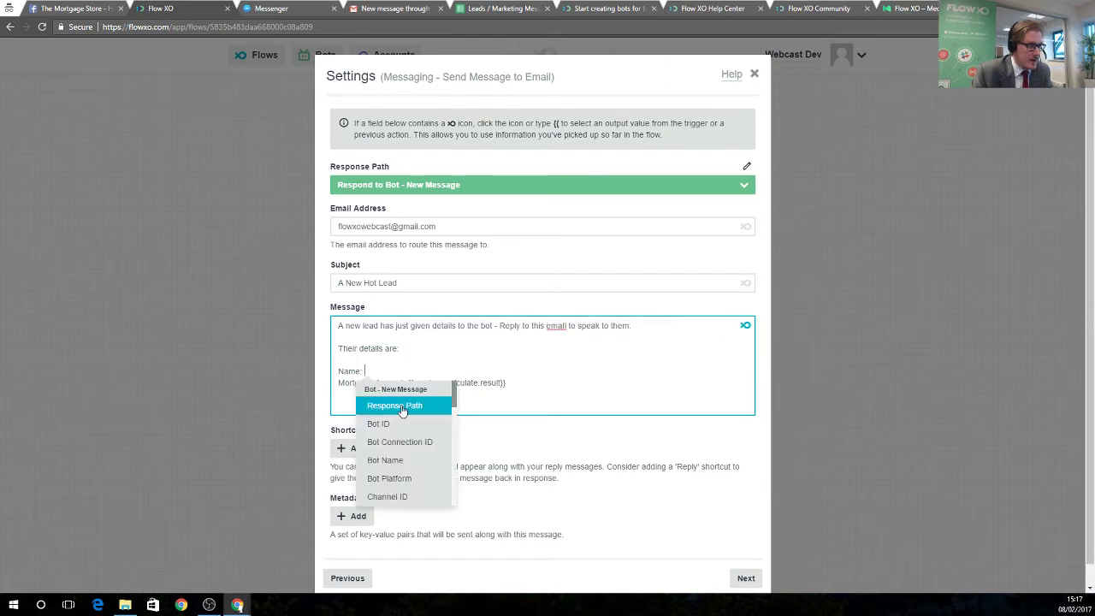
scroll(410, 487, down, 2)
click(409, 494)
drag(405, 382, 531, 383)
key(Delete)
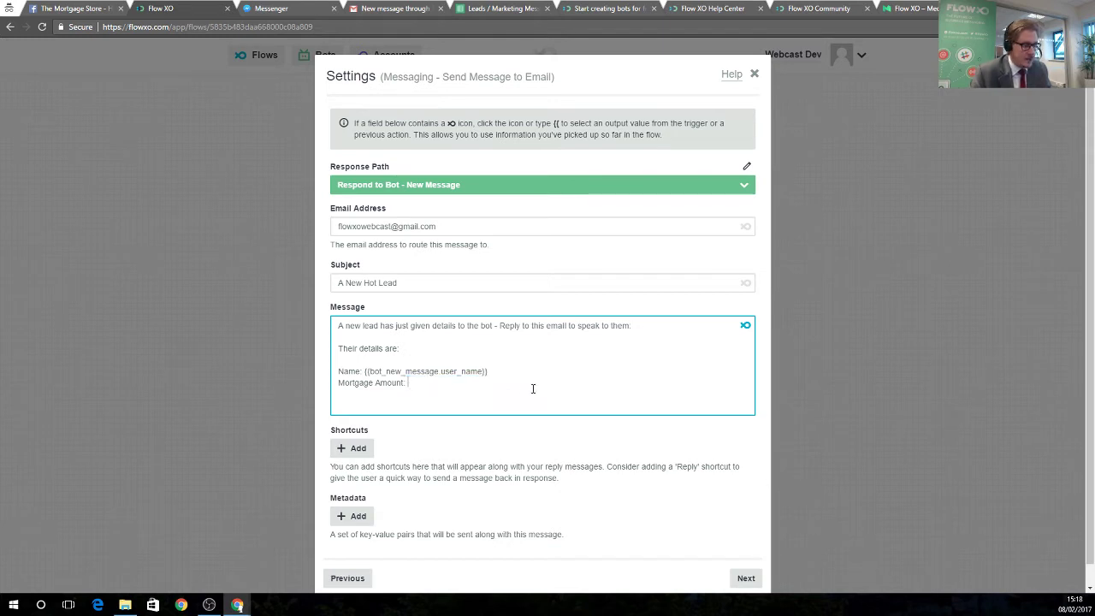
click(745, 325)
scroll(479, 458, down, 5)
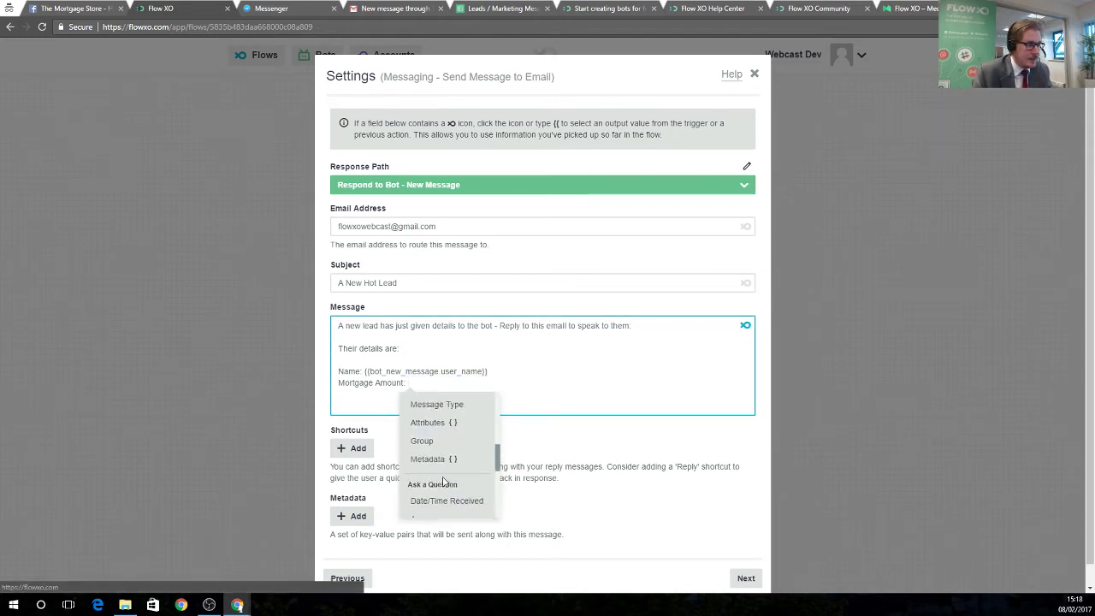
click(427, 443)
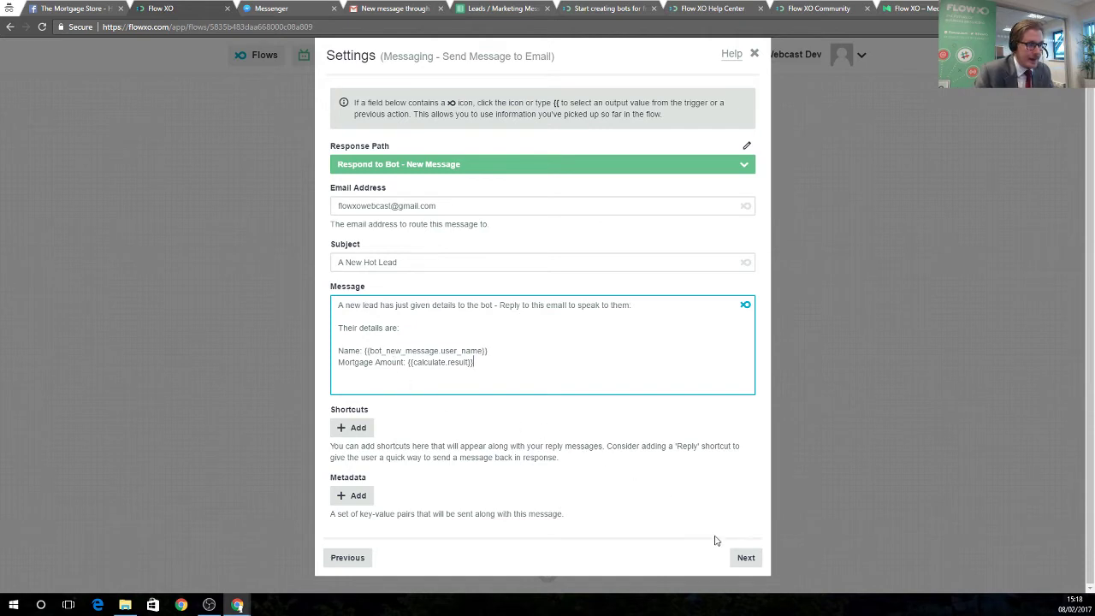
Skip the filter settings and save the email step into the Get a Quote flow.
click(742, 556)
click(749, 237)
click(751, 238)
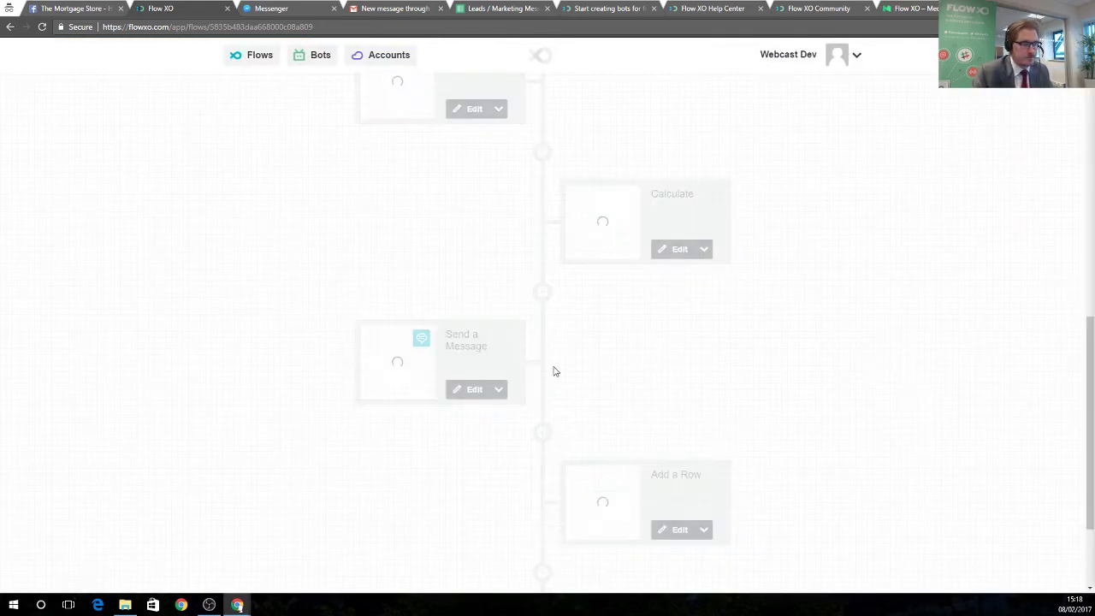
scroll(611, 411, down, 2)
scroll(615, 428, up, 12)
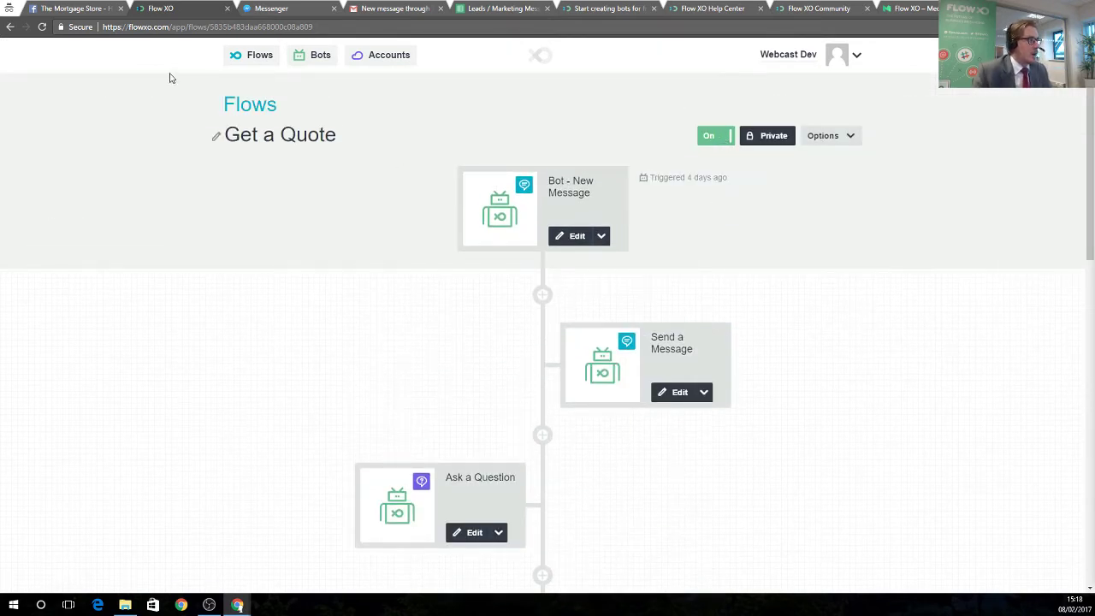
Start a Get a Quote chat and answer the bot's email question with the webcast address.
click(279, 12)
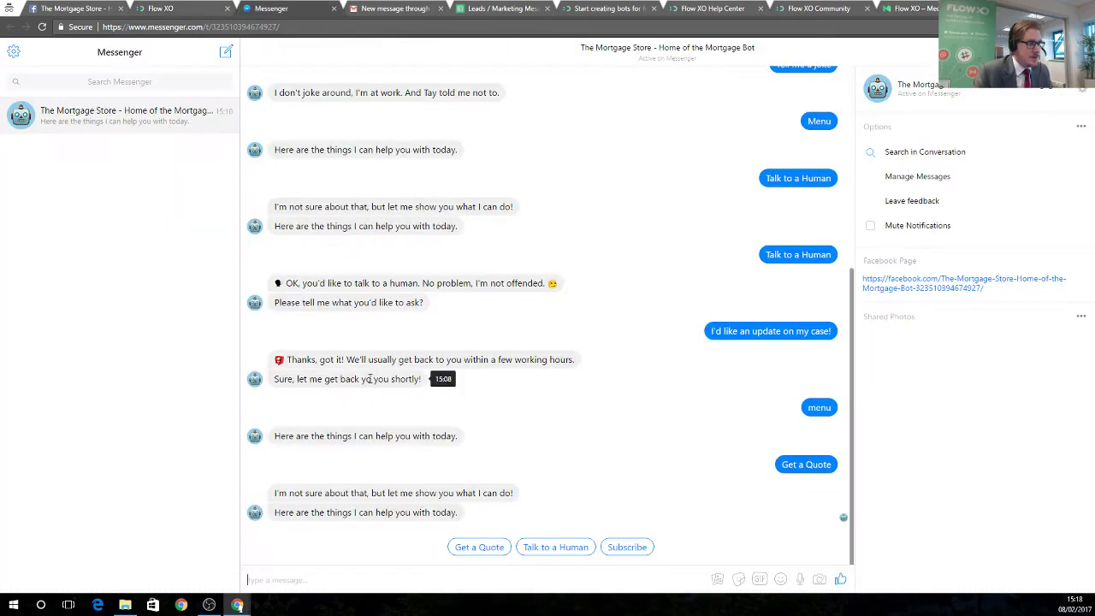
click(481, 548)
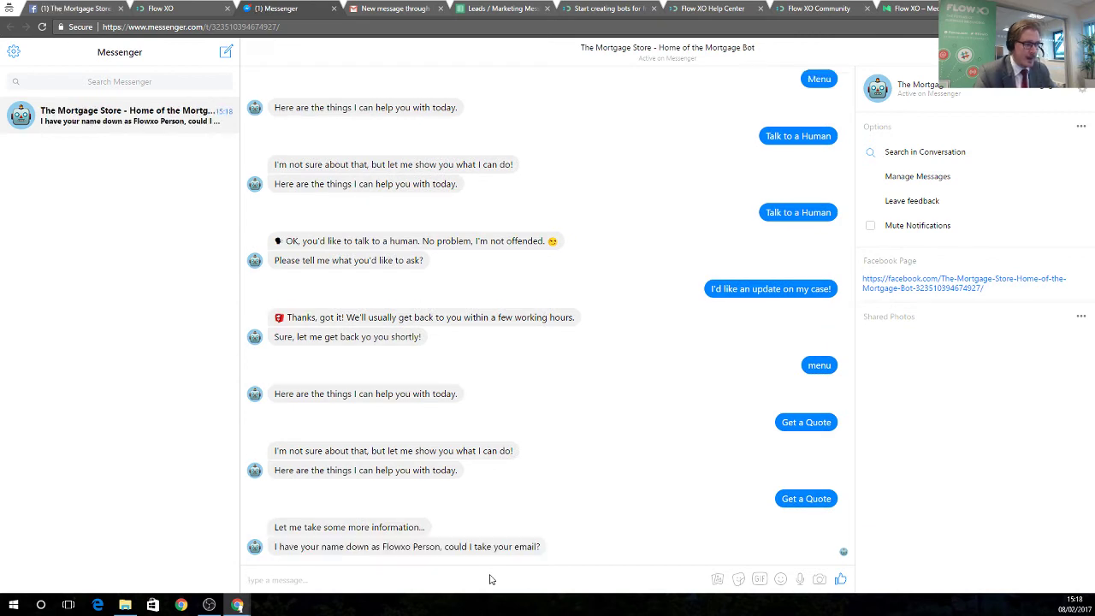
click(490, 580)
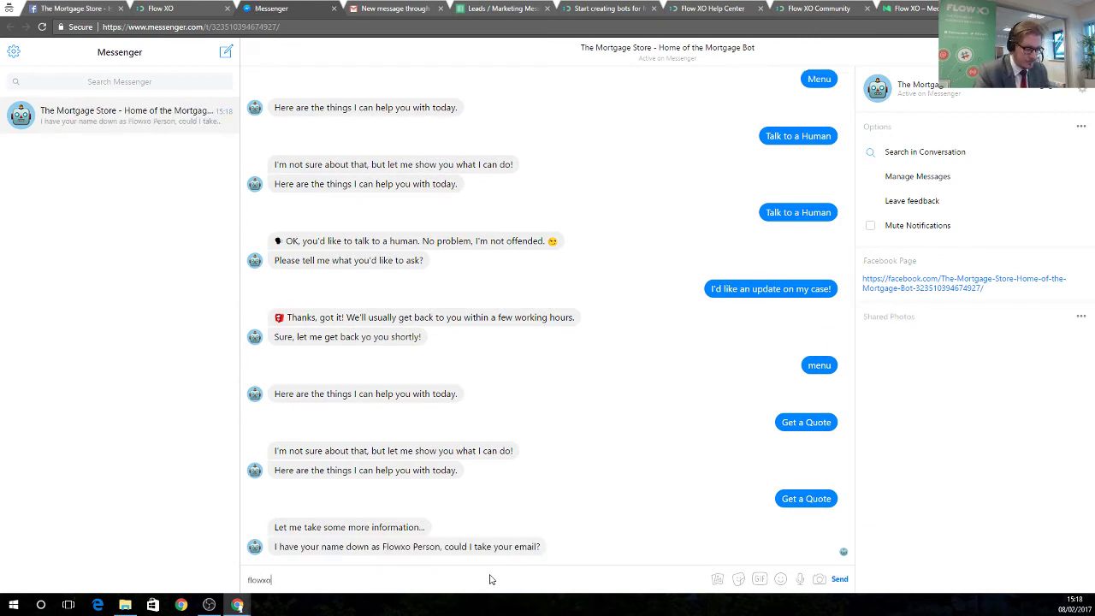
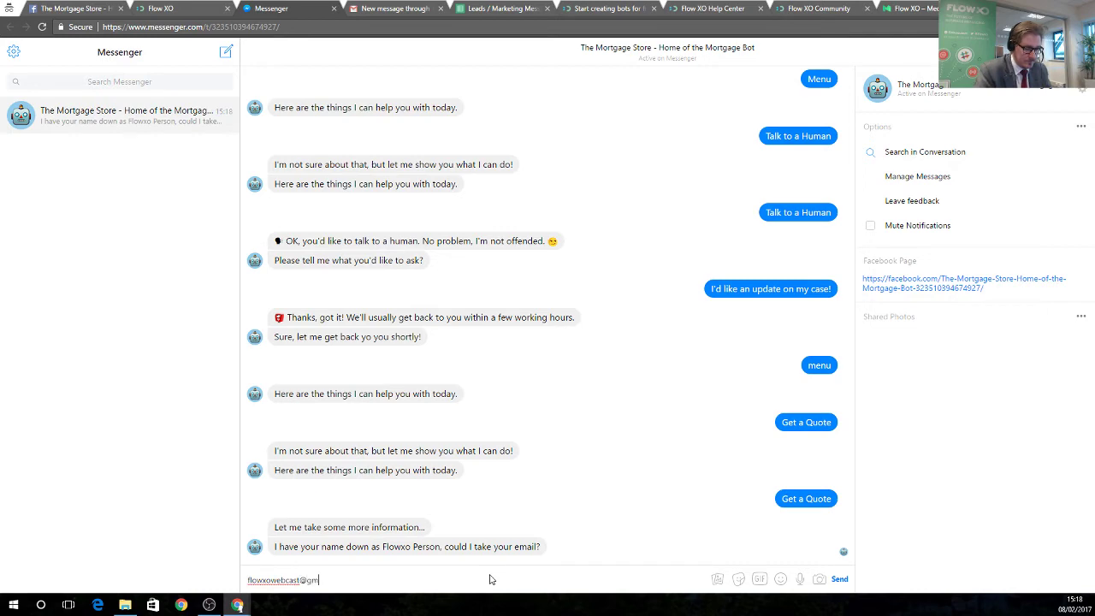
key(Return)
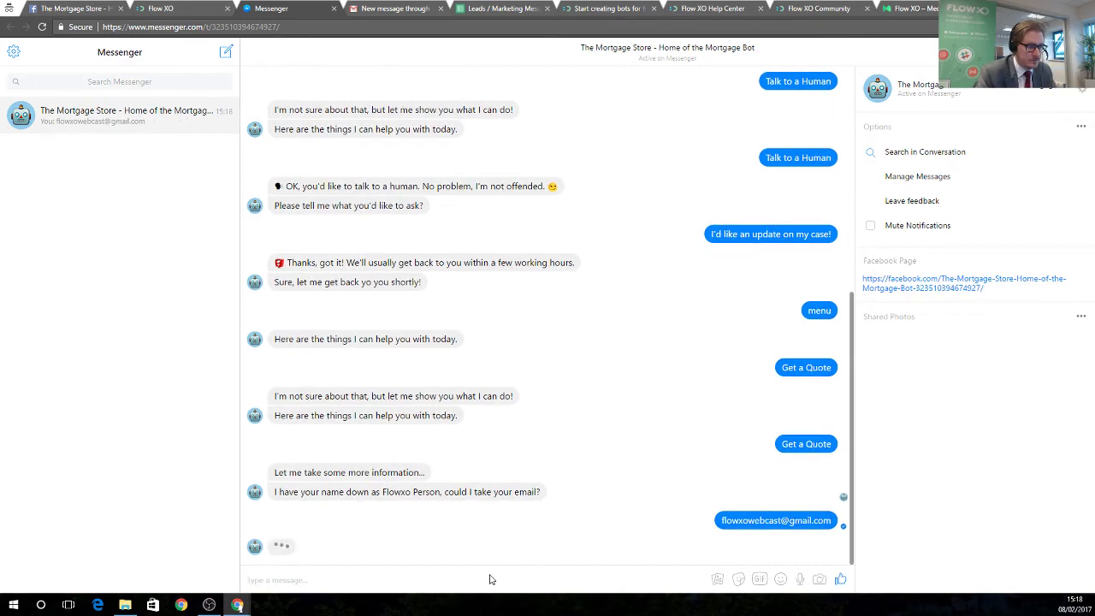
Send a mobile number and a 50000 salary, then review the $225000 quote.
text(0)
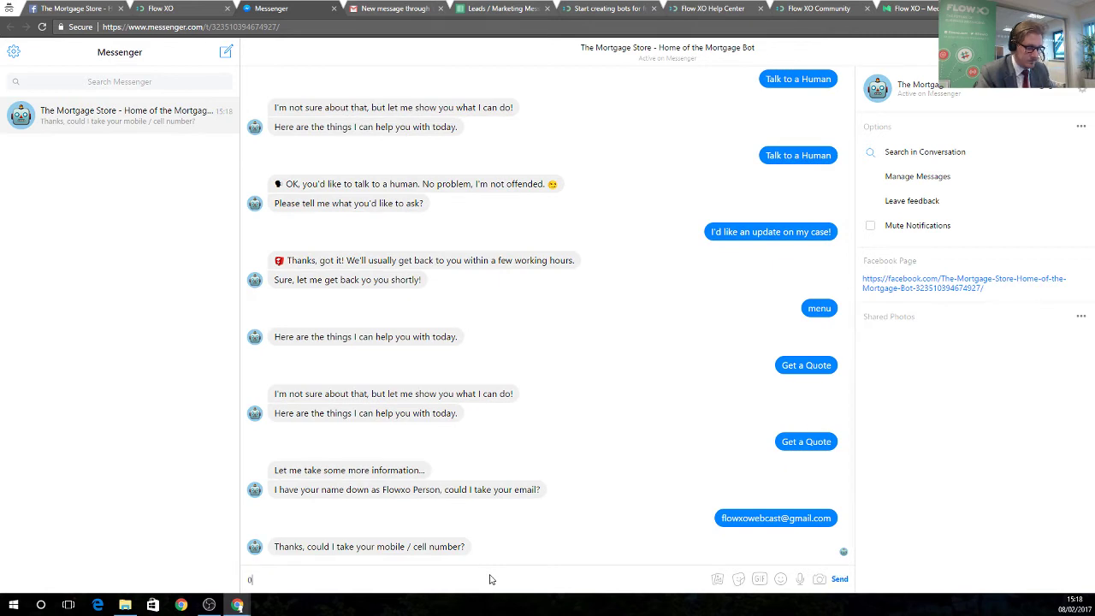
text(12345678)
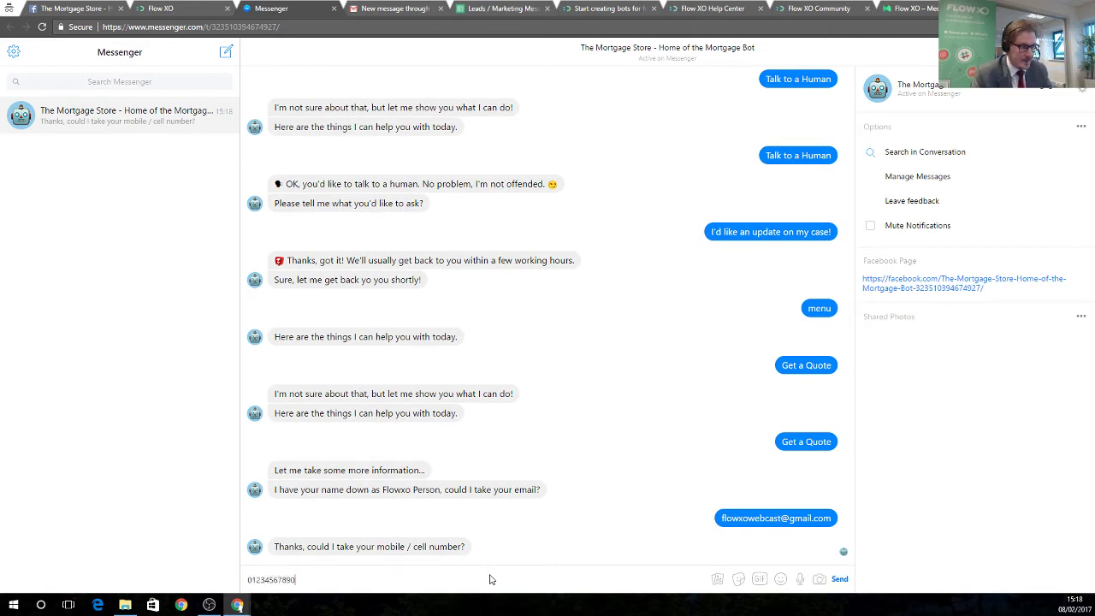
text(90)
key(Return)
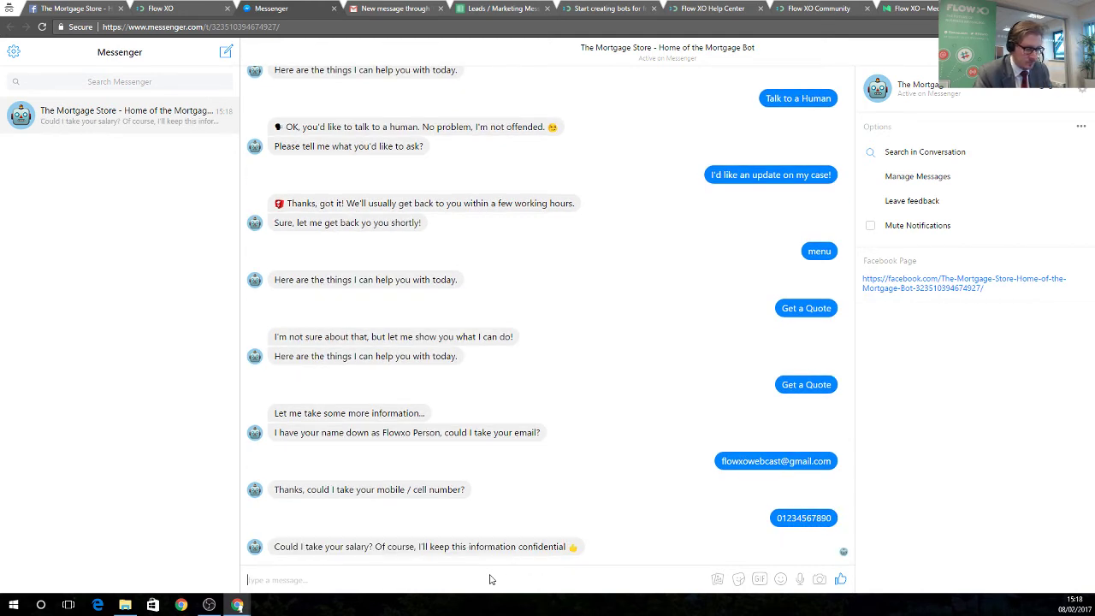
text(50000)
key(Return)
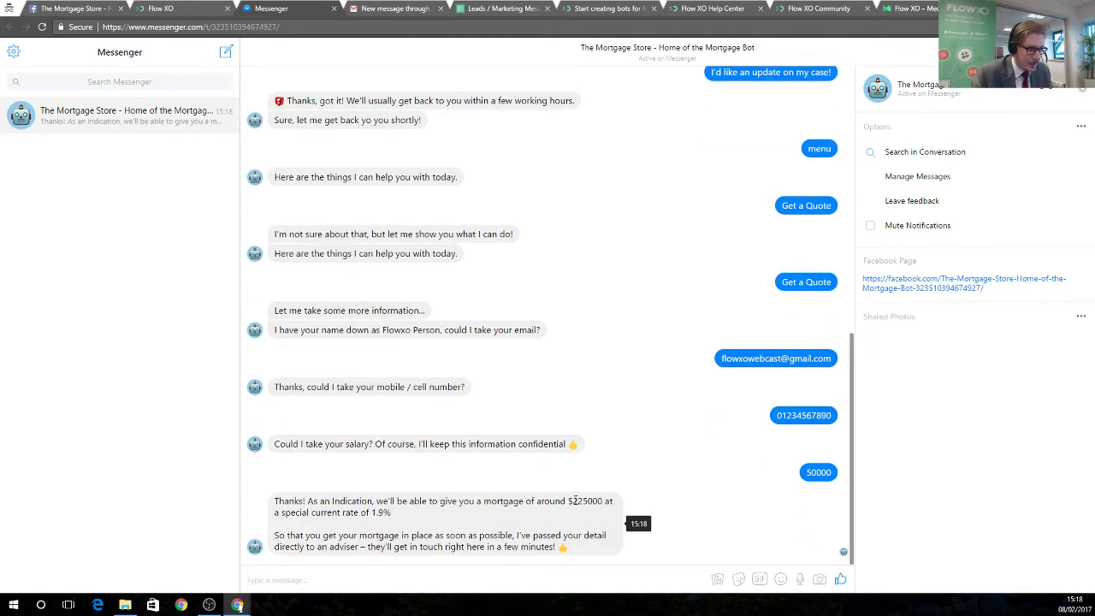
double_click(579, 501)
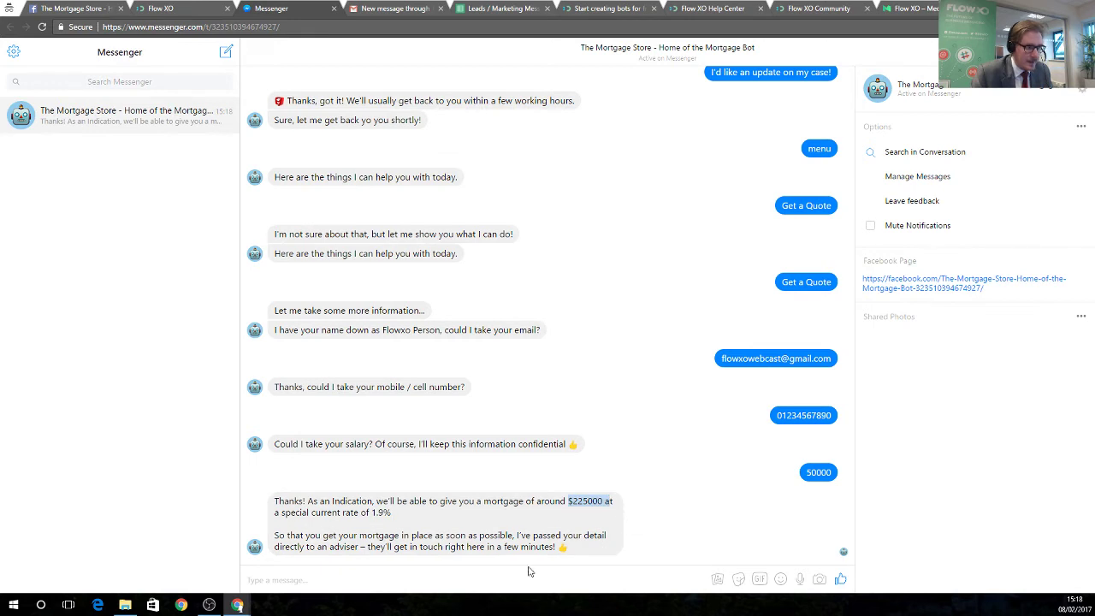
drag(443, 546, 568, 547)
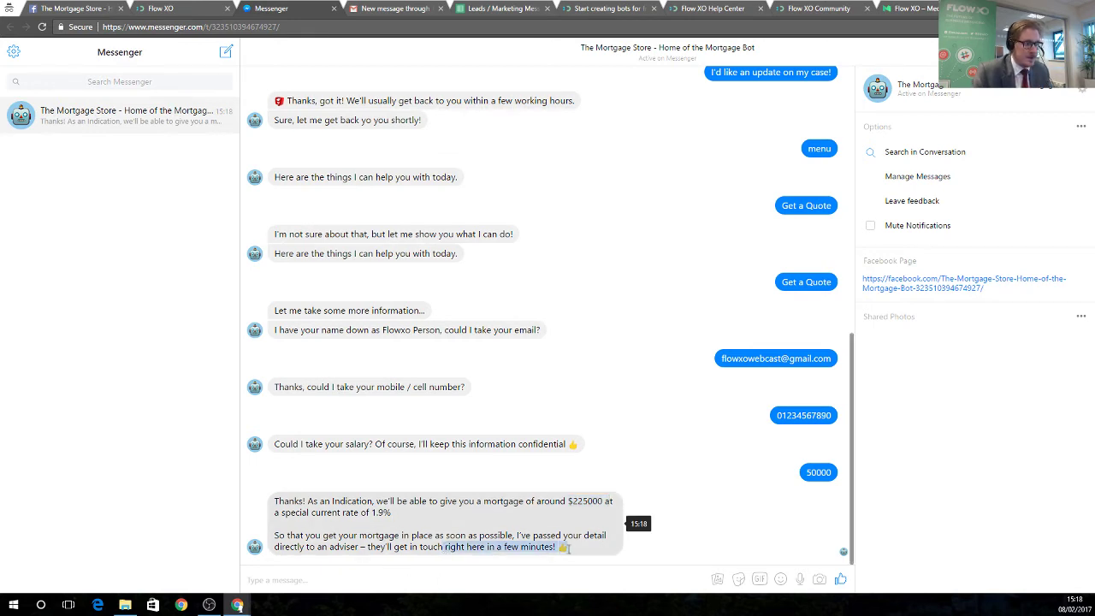
click(407, 7)
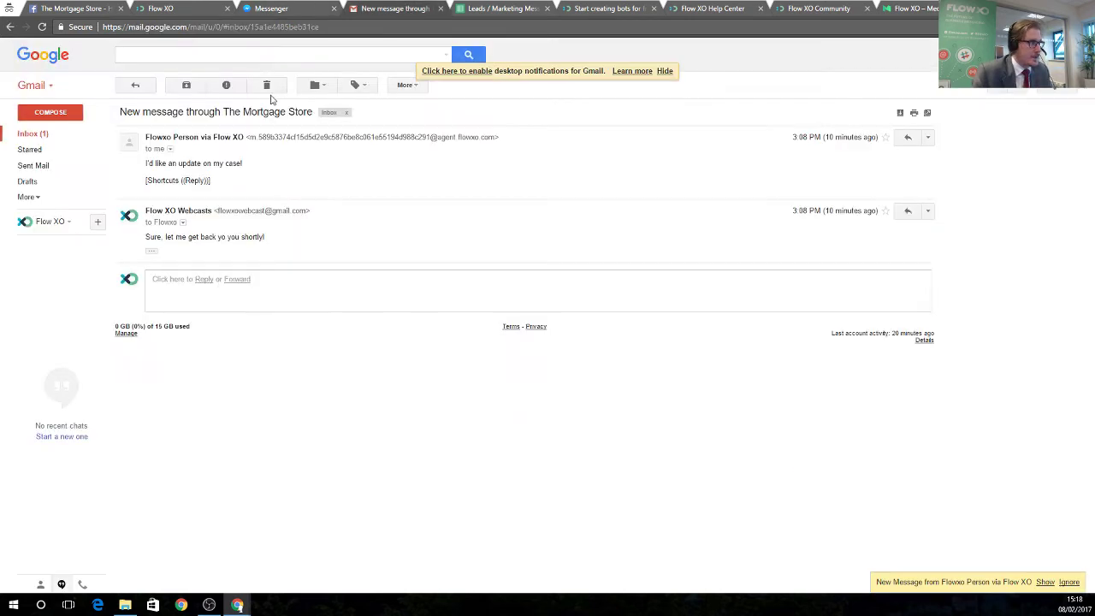
Open The Mortgage Store lead-alert email in the Gmail inbox and read its details.
click(58, 135)
click(331, 150)
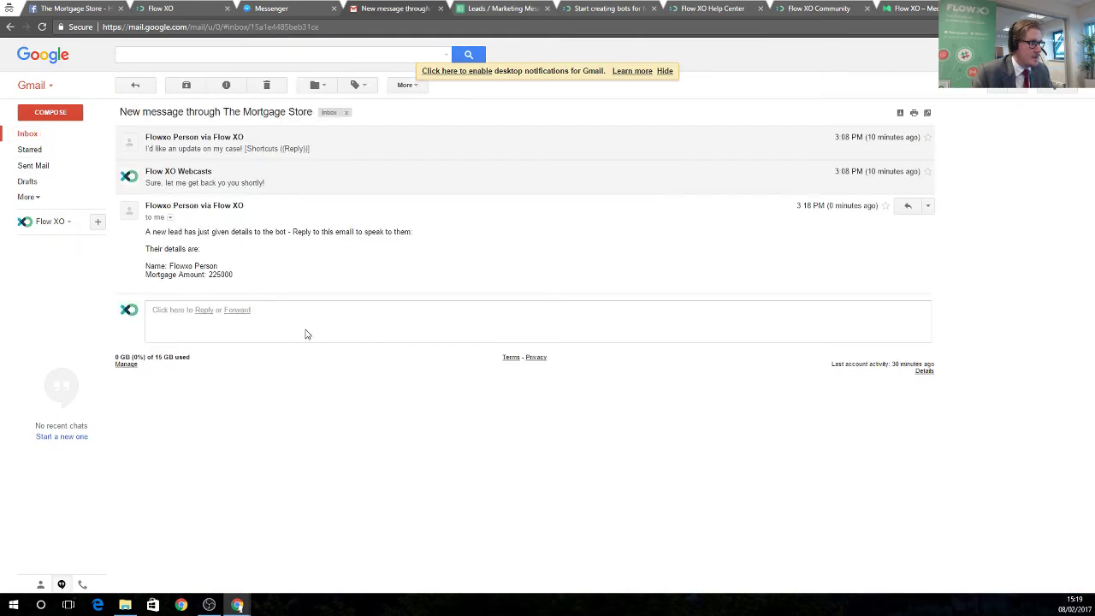
drag(151, 231, 403, 232)
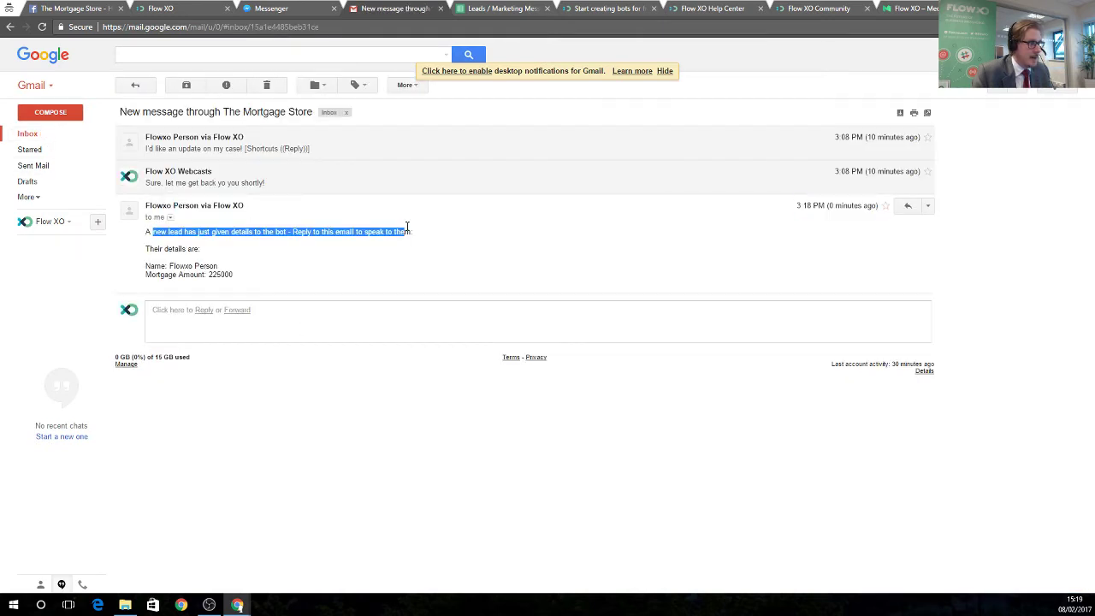
drag(161, 249, 207, 263)
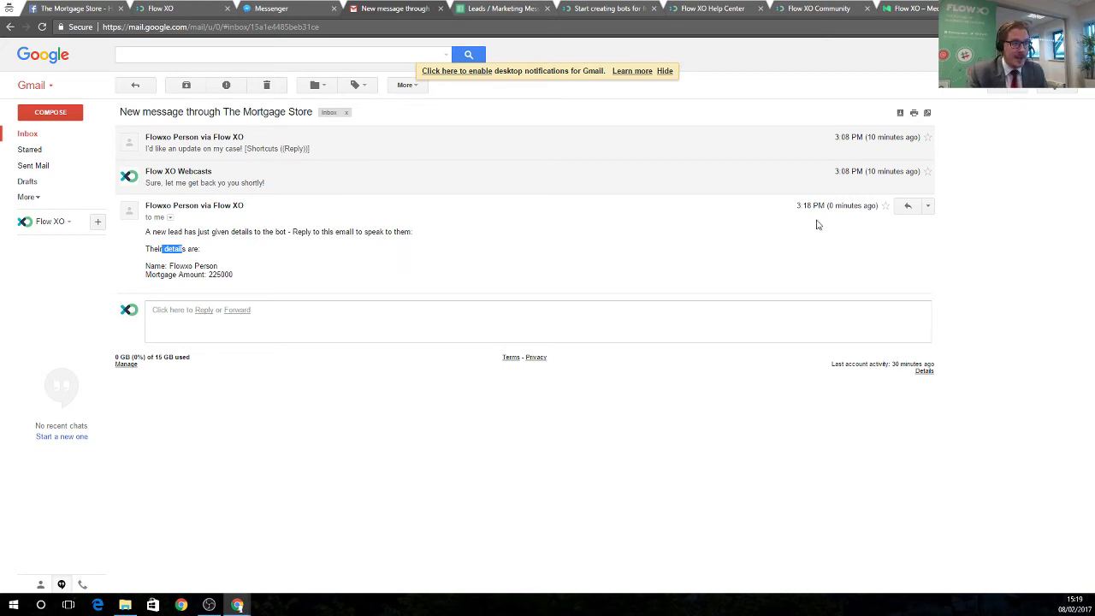
Reply 'Let me help you get this deal closed' to the alert and check Messenger.
click(908, 205)
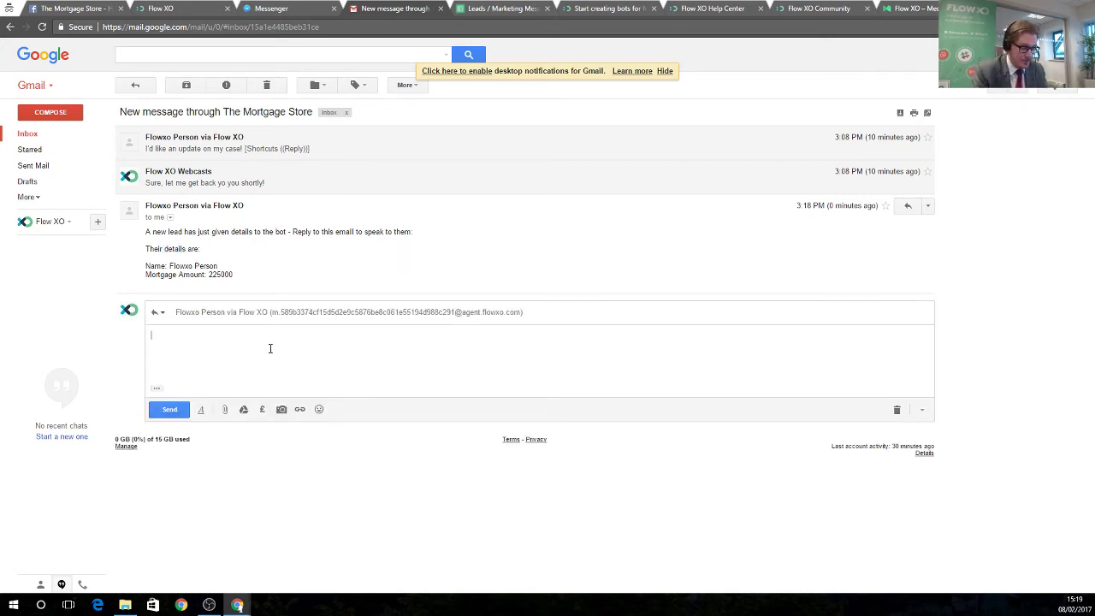
text(Let me help you )
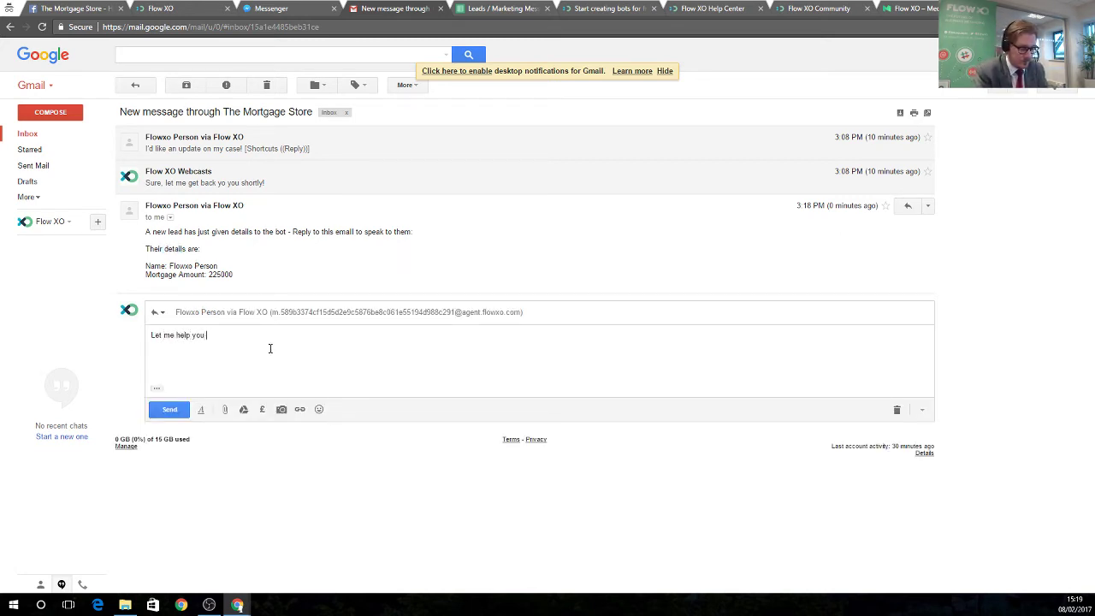
text(get this deal closed....)
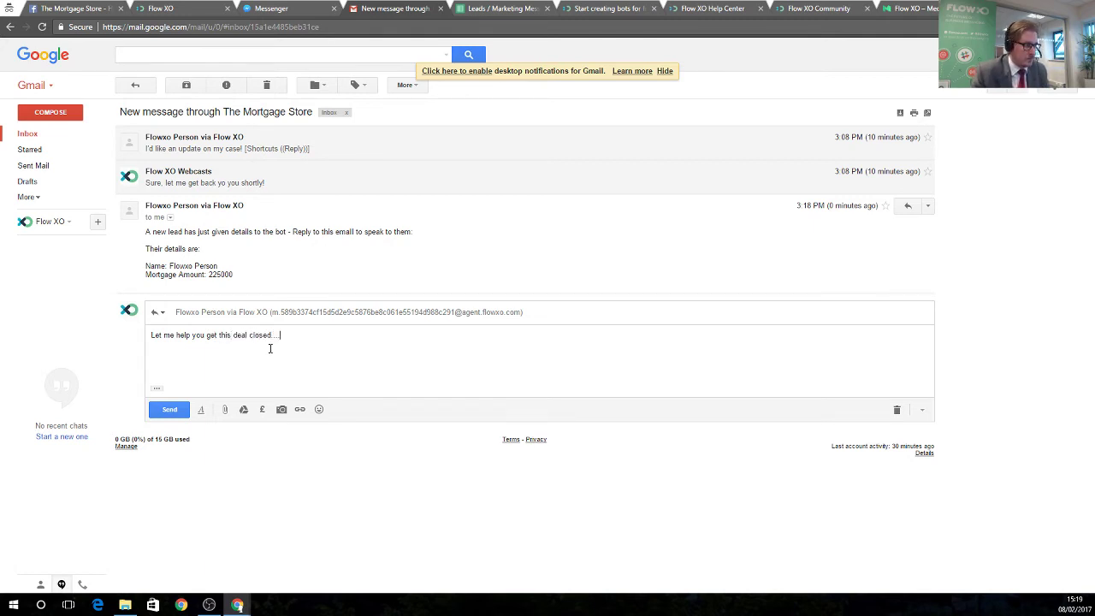
click(171, 409)
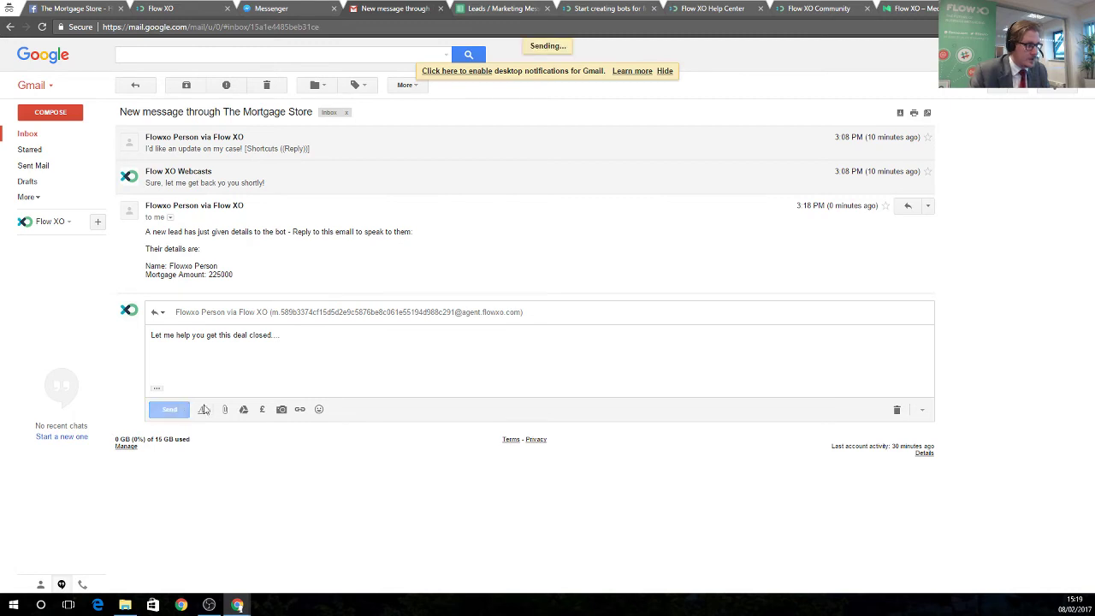
click(268, 9)
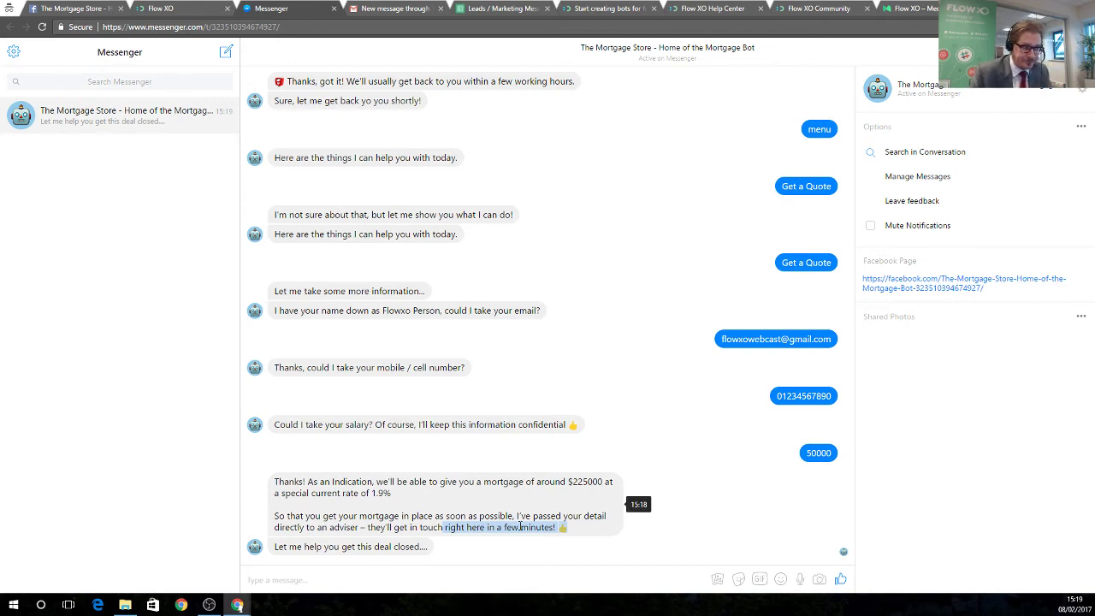
click(501, 8)
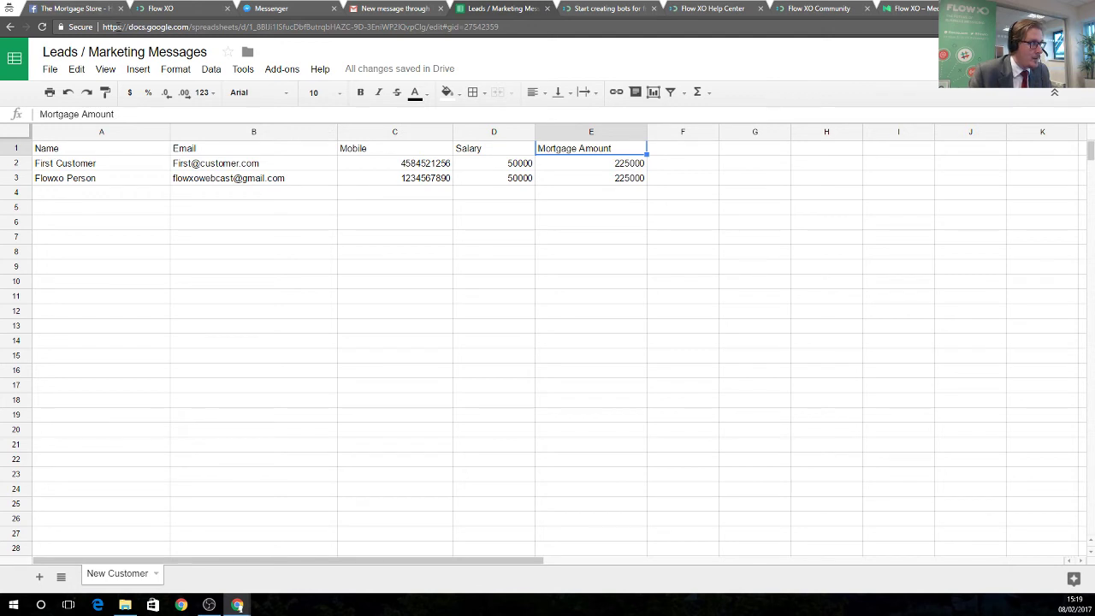
Review the new lead's row 3 with 50000 salary and 225000 mortgage amount.
click(108, 181)
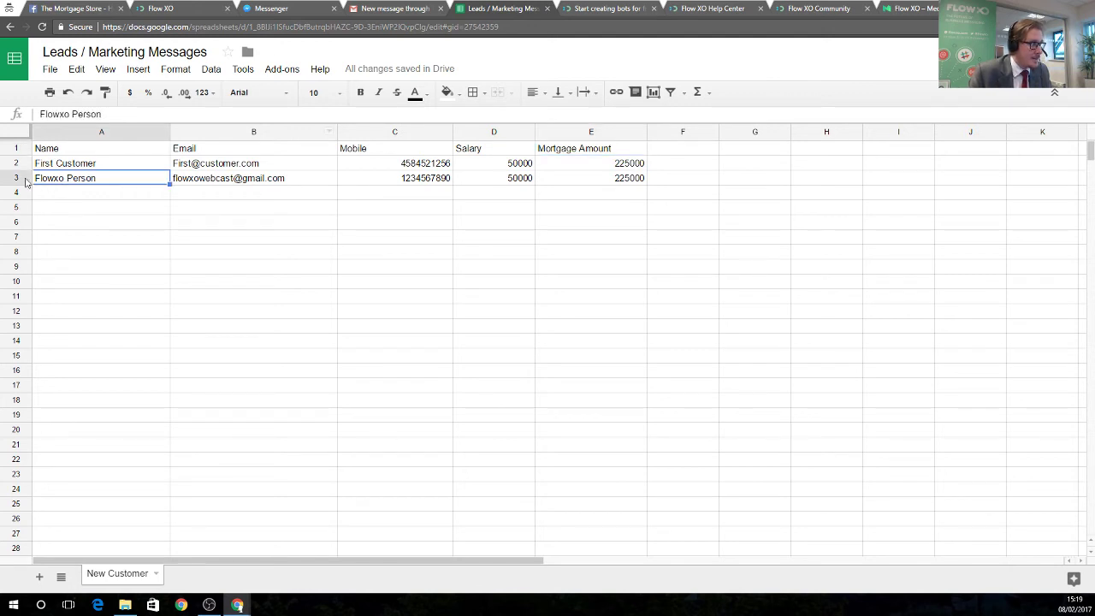
click(16, 178)
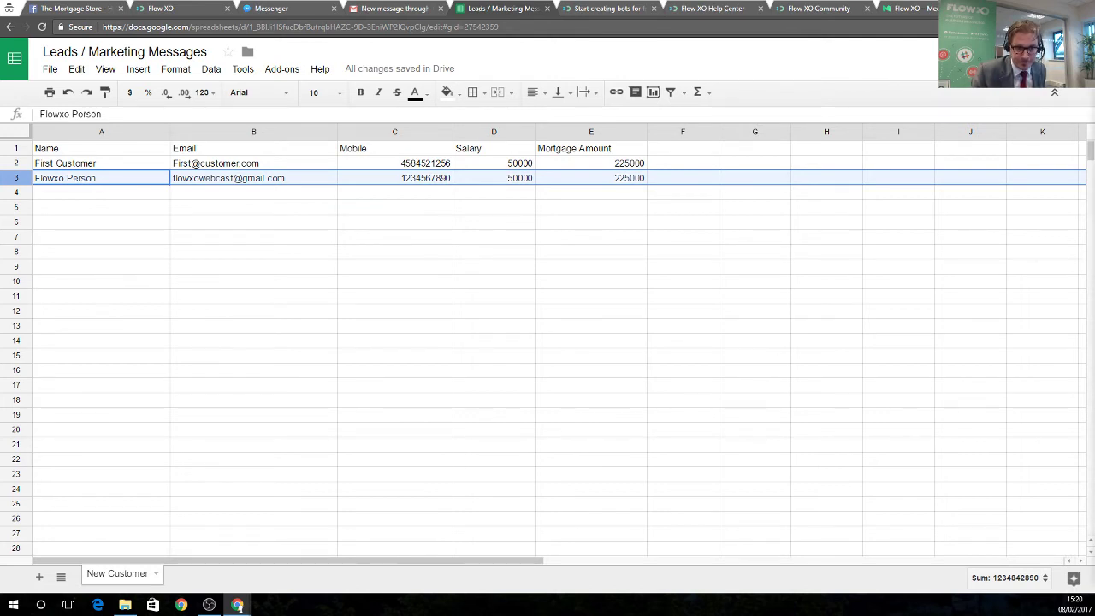
click(300, 280)
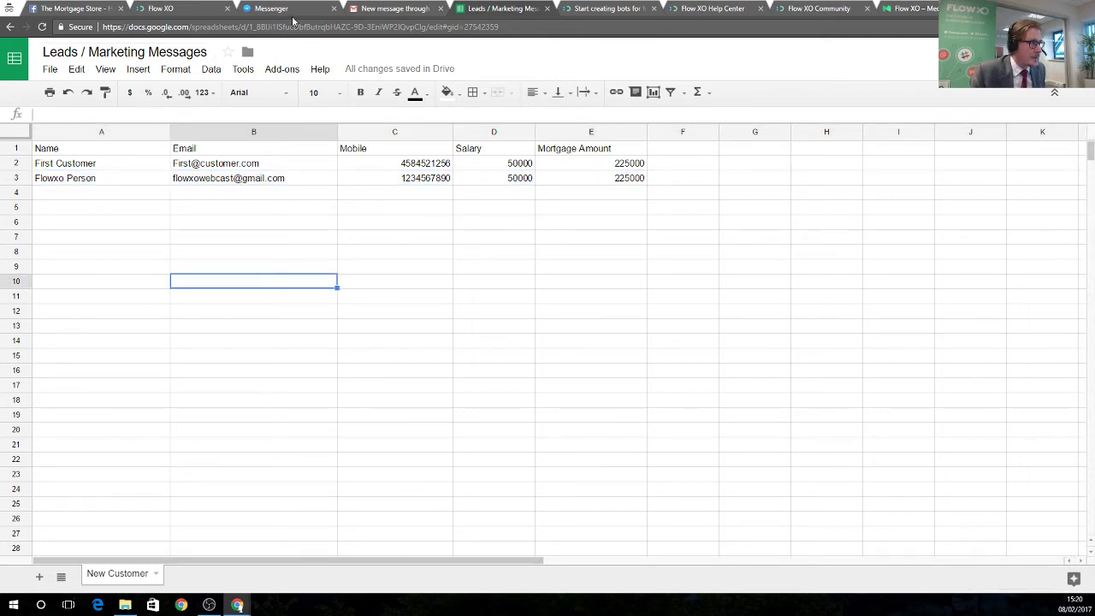
click(292, 16)
Send 'menu' to the bot, subscribe to Remortgage offers, then view Flow XO's flow list.
click(385, 575)
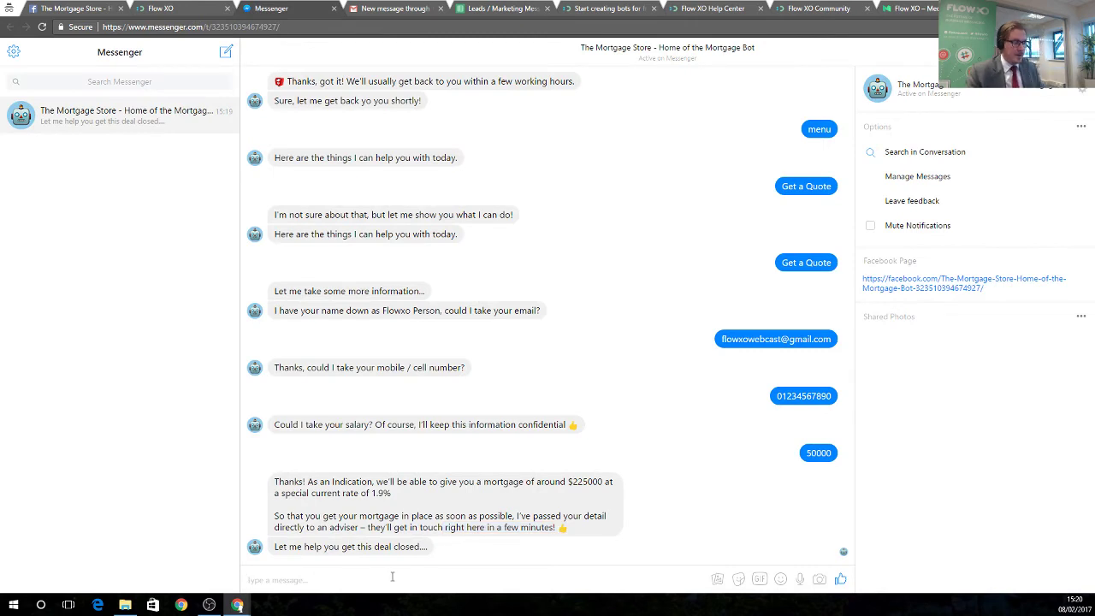
text(m)
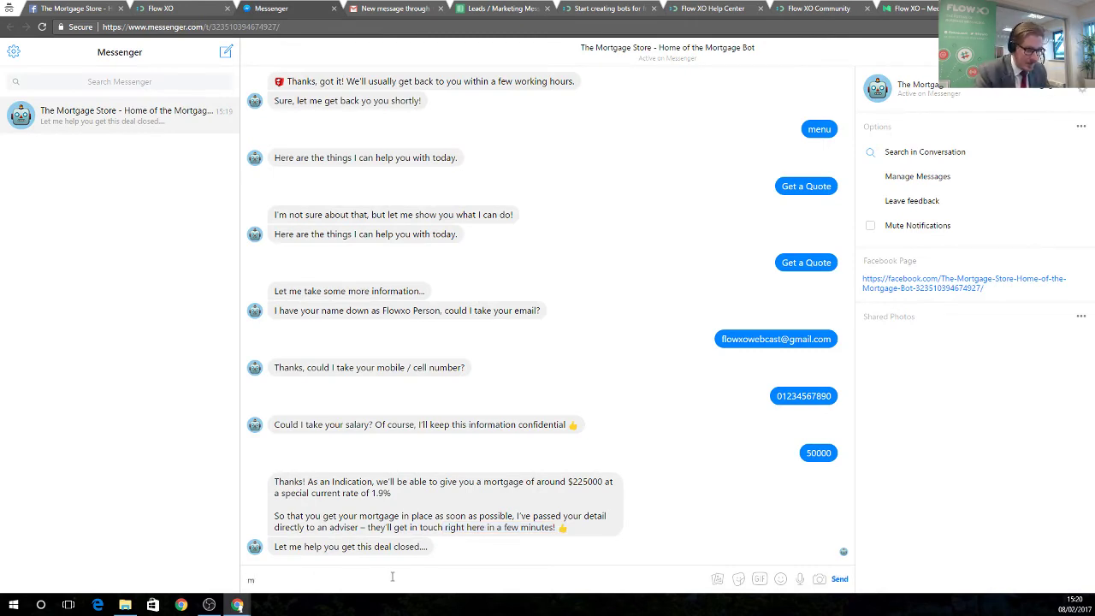
text(enu)
key(Return)
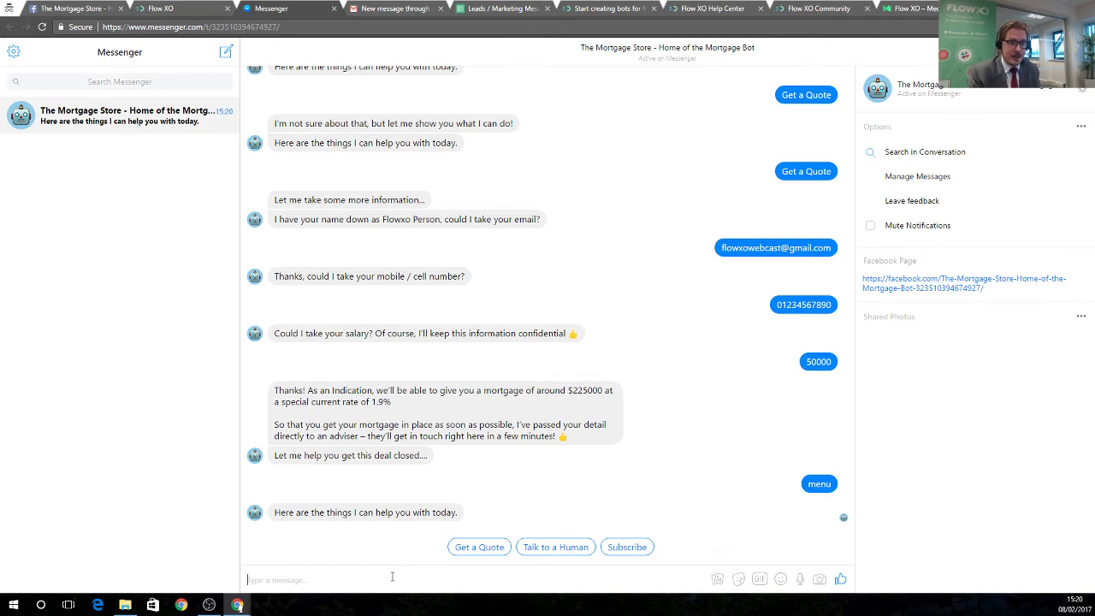
click(627, 546)
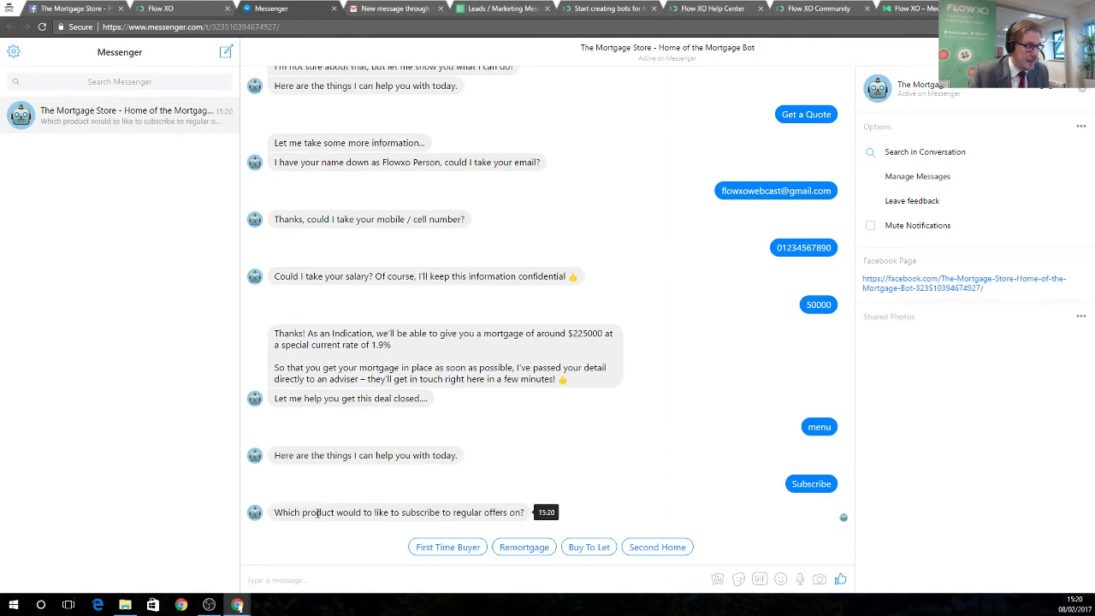
click(530, 554)
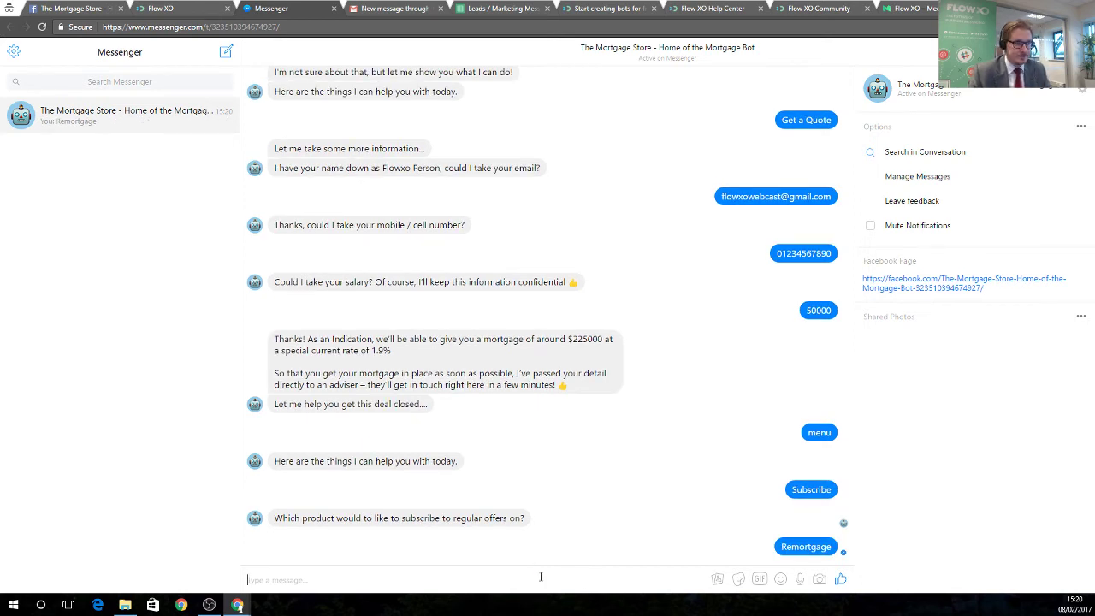
click(181, 8)
click(250, 59)
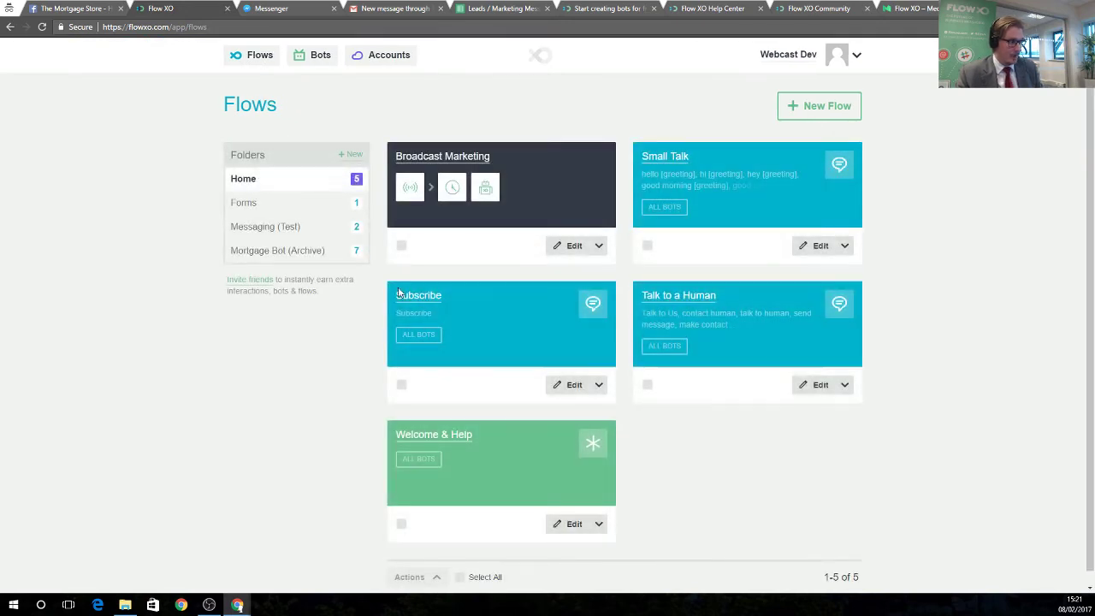
Open the Subscribe flow and check its New Message trigger settings, leaving them unchanged.
click(446, 311)
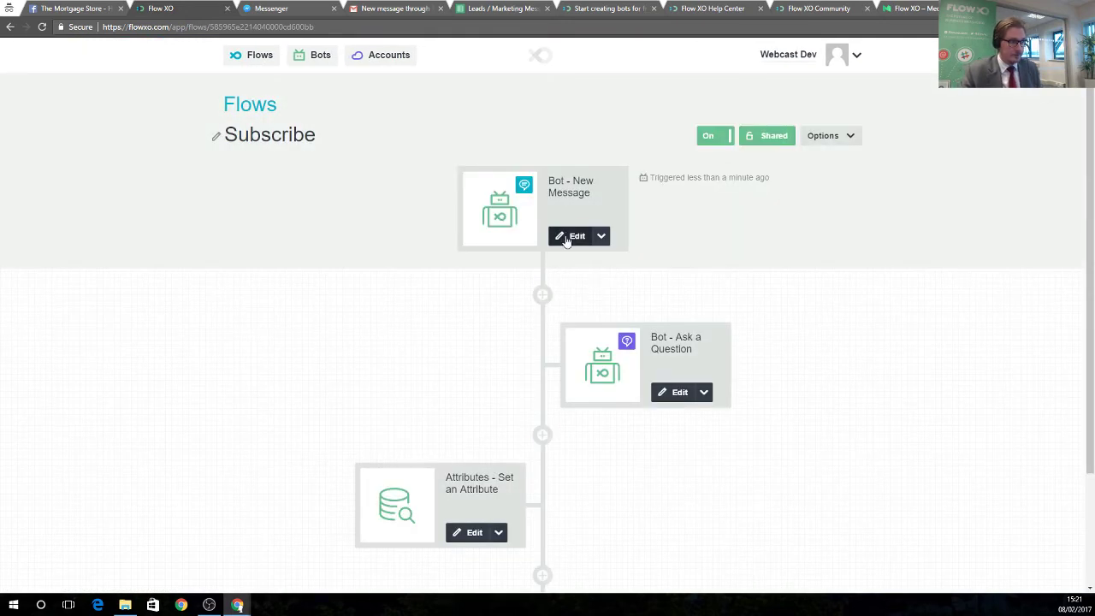
click(635, 333)
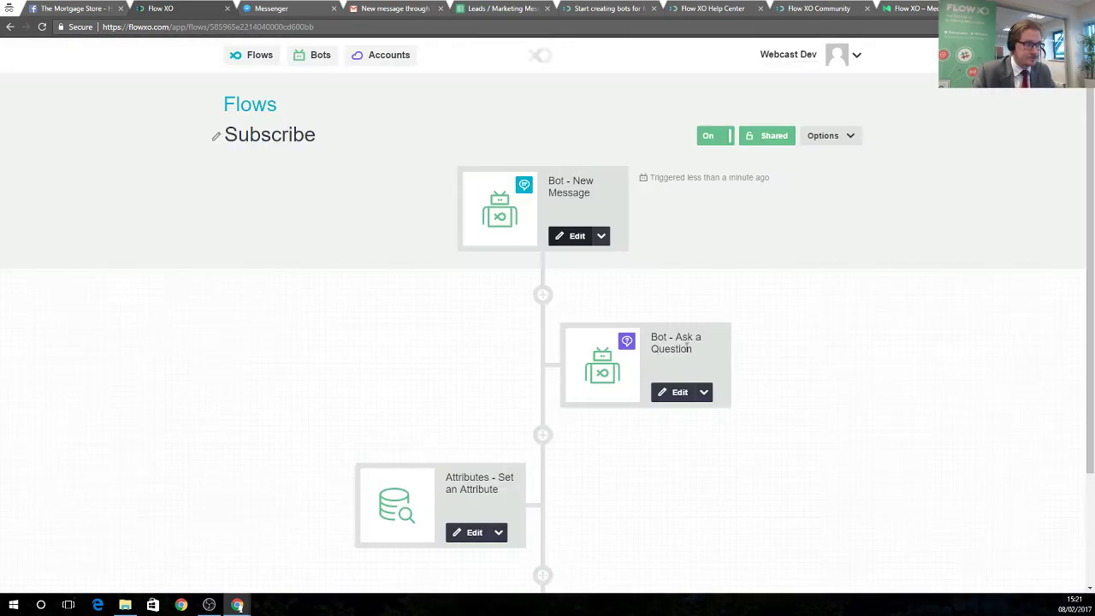
click(753, 74)
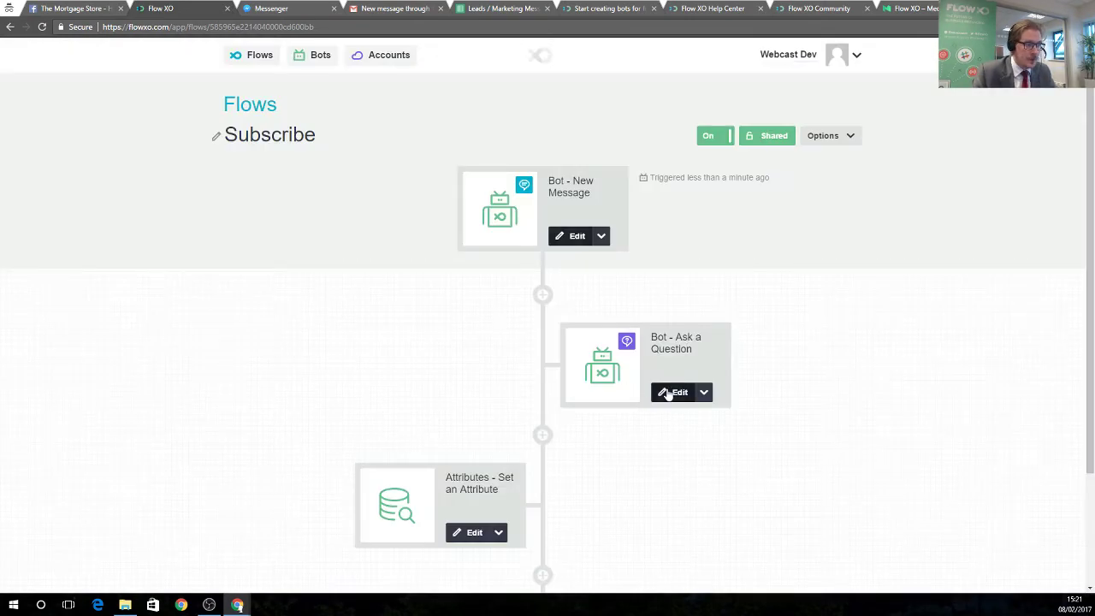
Review the Choice question's options: First Time Buyer, Remortgage, Buy To Let, Second Home.
click(668, 394)
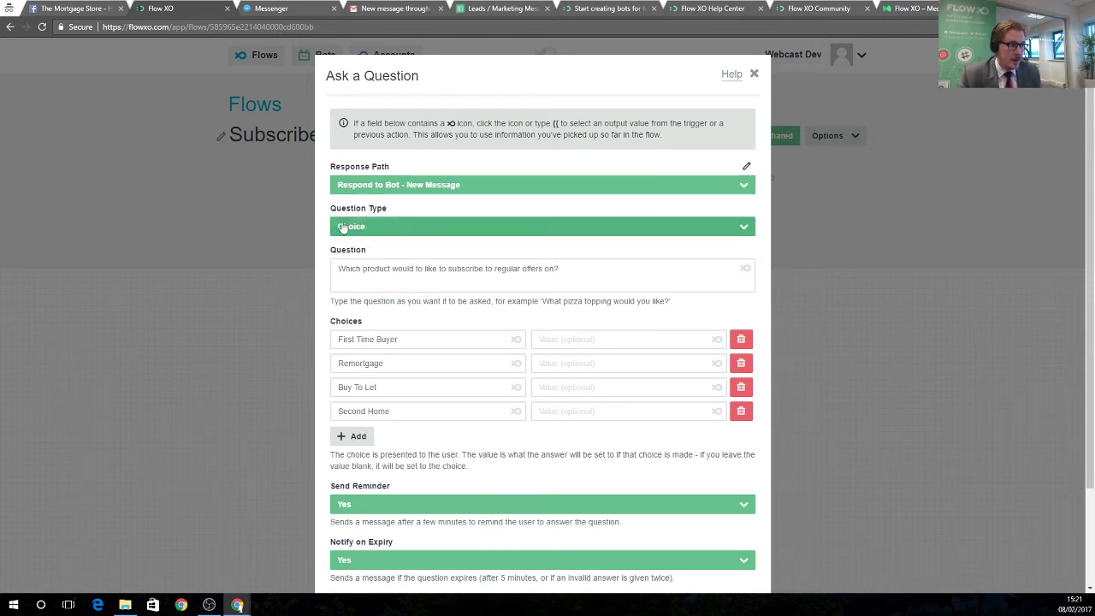
click(344, 226)
click(366, 295)
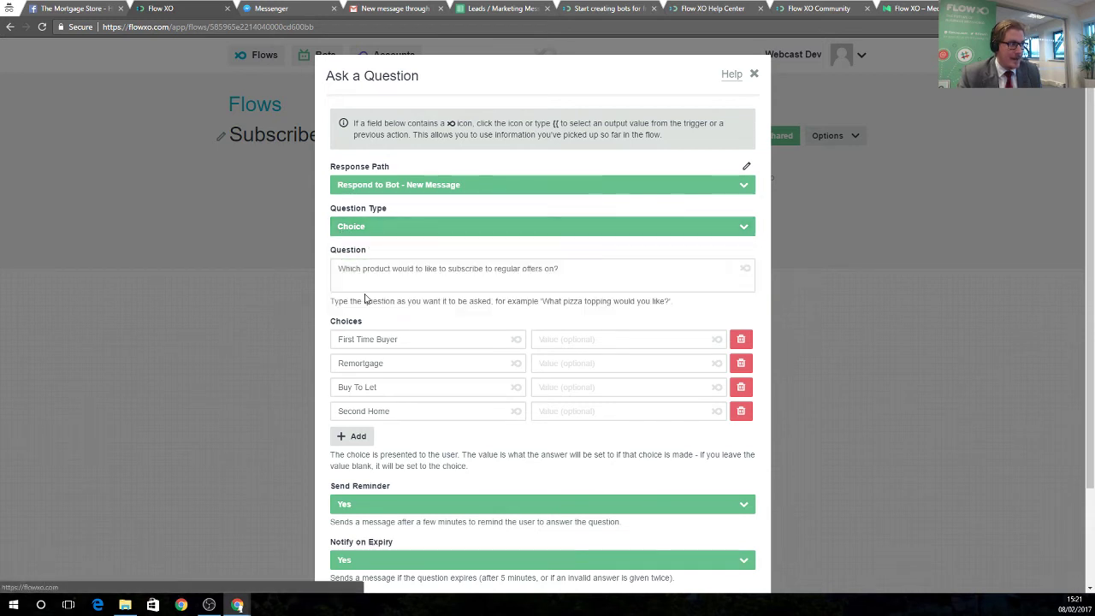
click(423, 340)
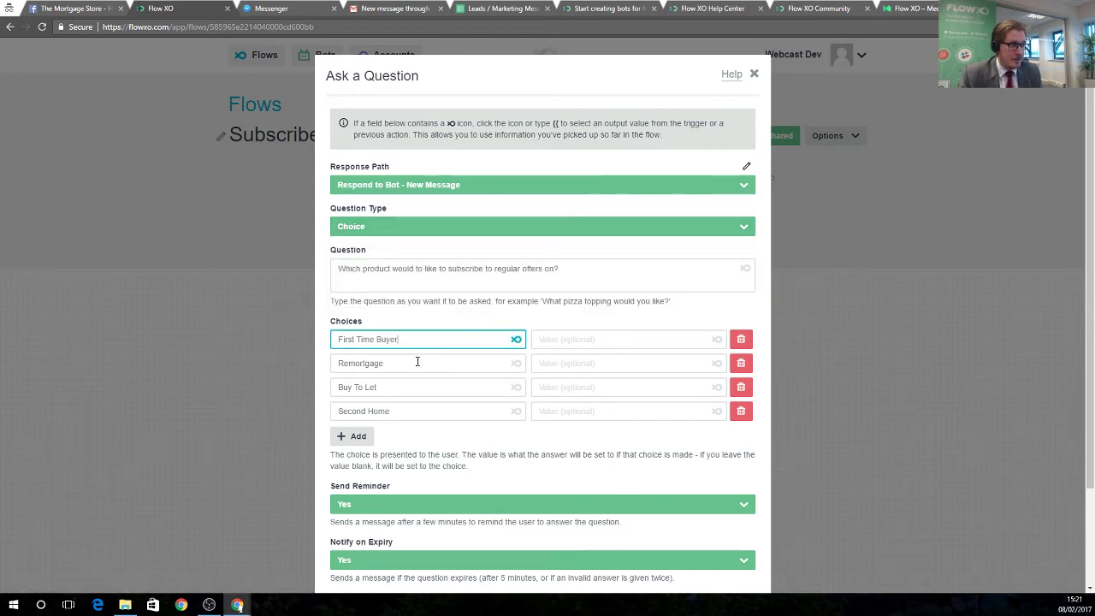
click(416, 362)
click(416, 385)
click(423, 411)
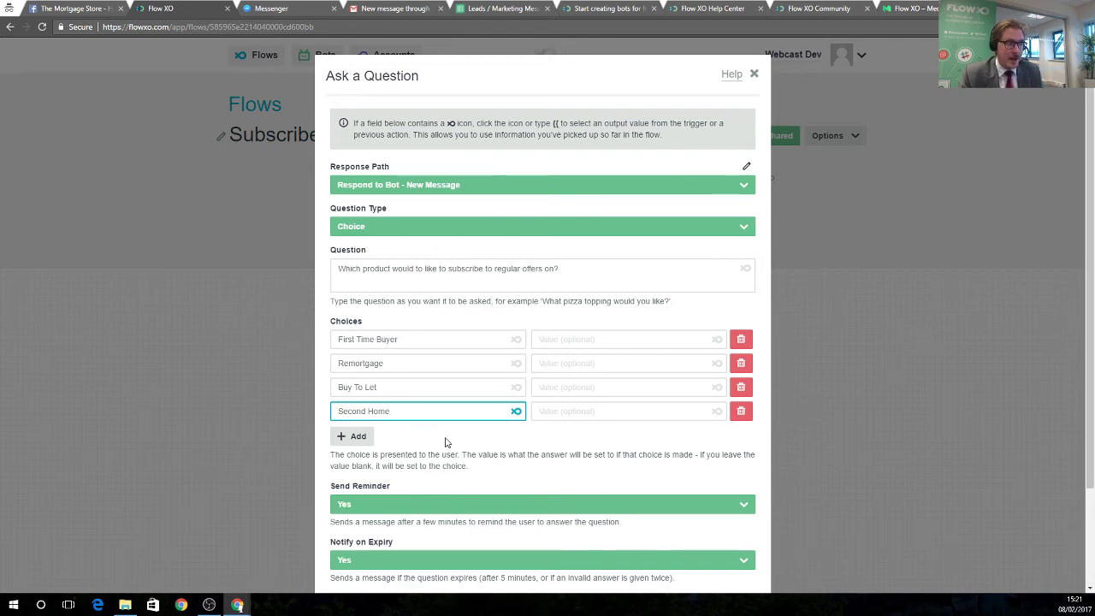
Save the Ask a Question step unchanged through its filter and naming pages.
scroll(556, 454, down, 2)
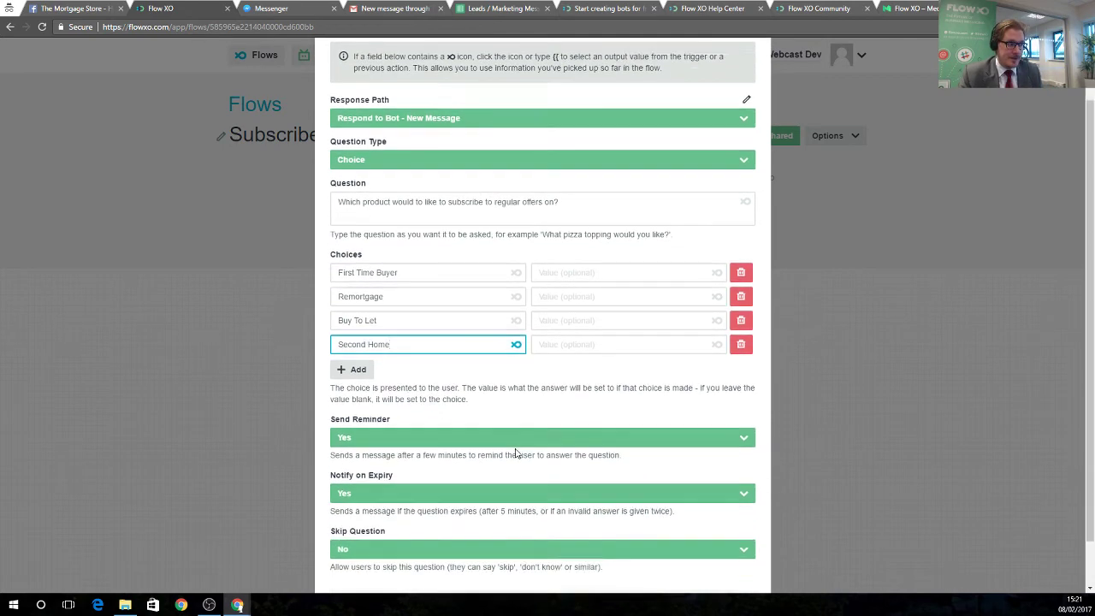
click(743, 559)
click(750, 238)
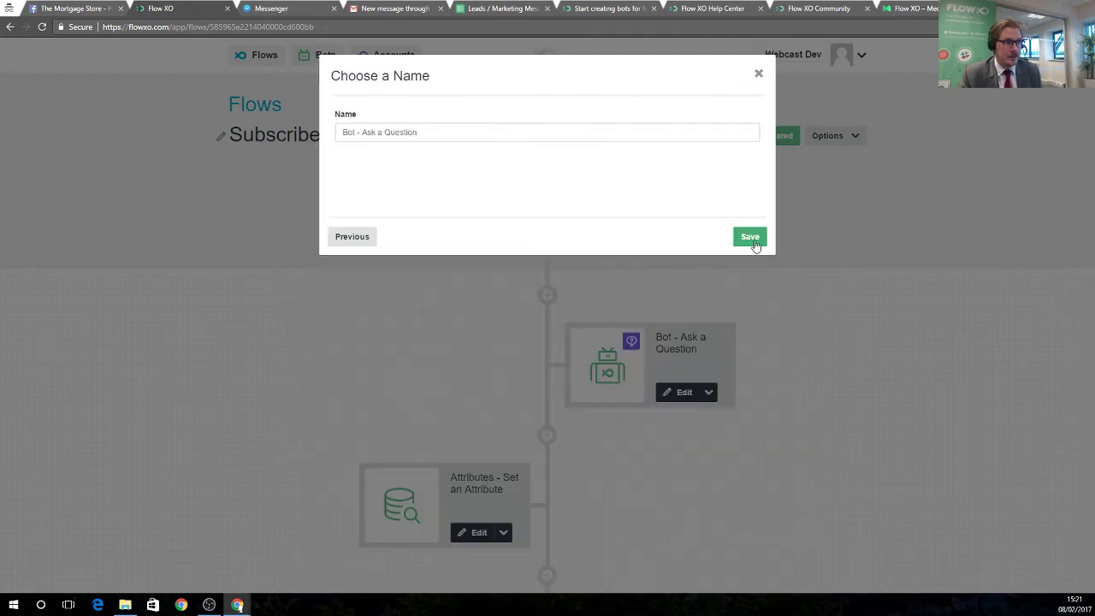
click(753, 239)
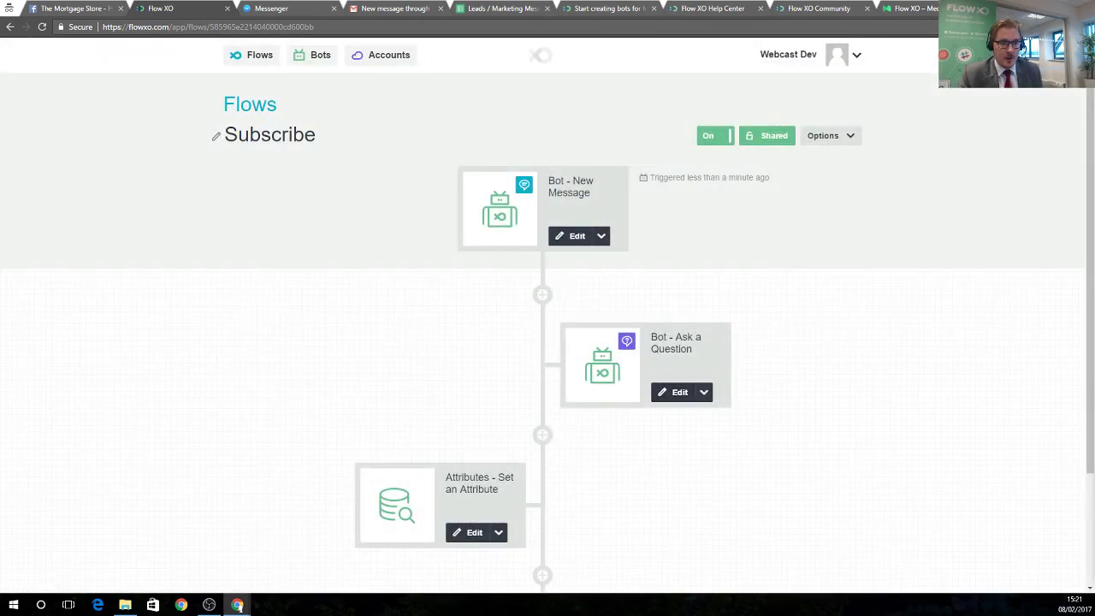
Open the Set an Attribute step that stores the answer as 'product'.
scroll(508, 441, down, 1)
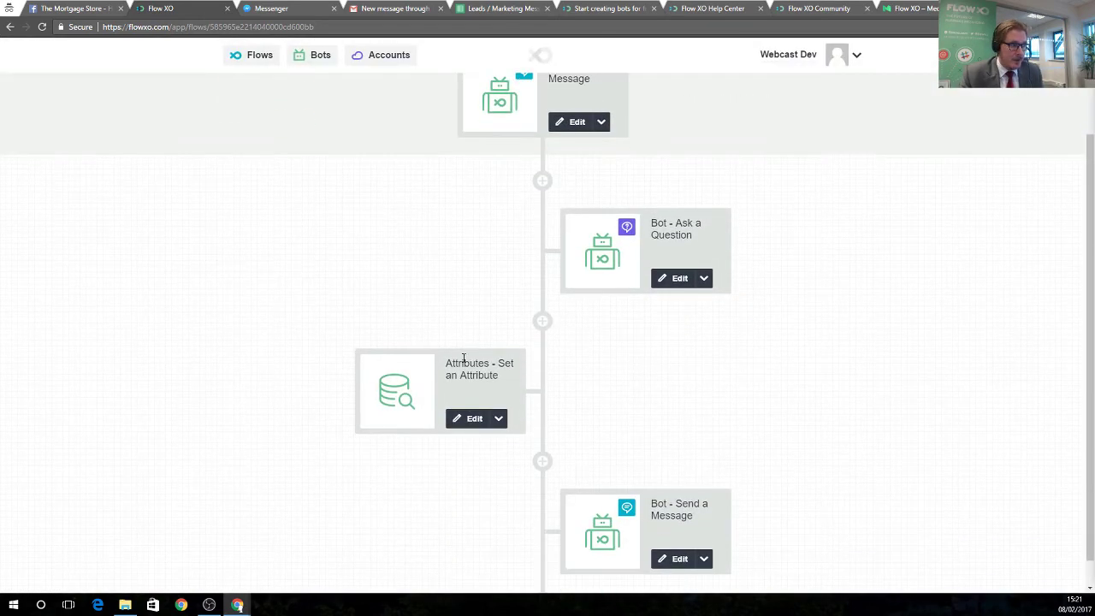
drag(463, 359, 512, 363)
click(467, 396)
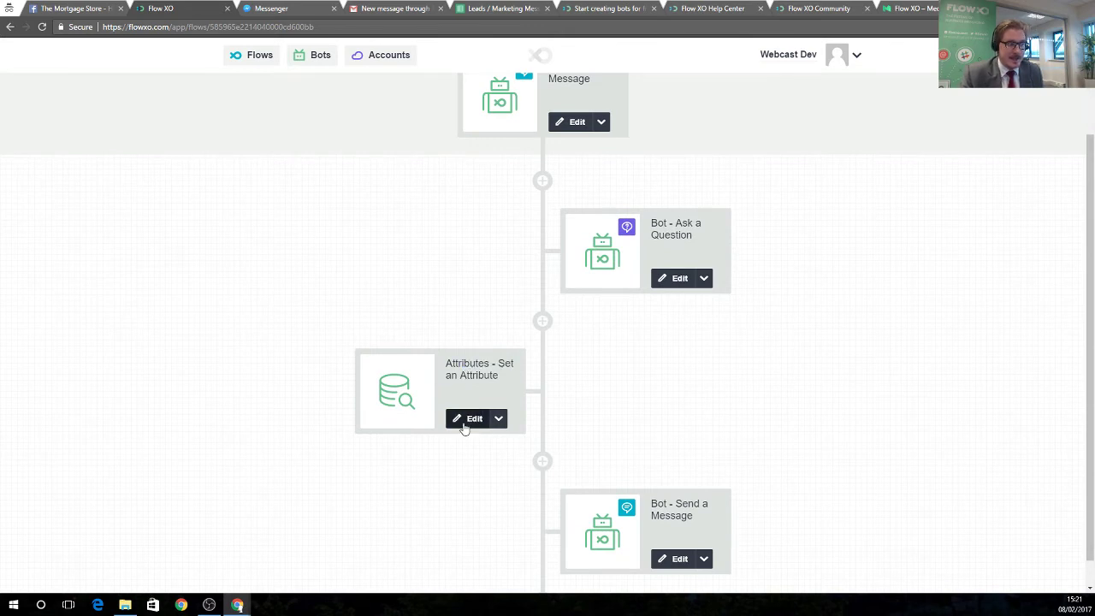
click(469, 419)
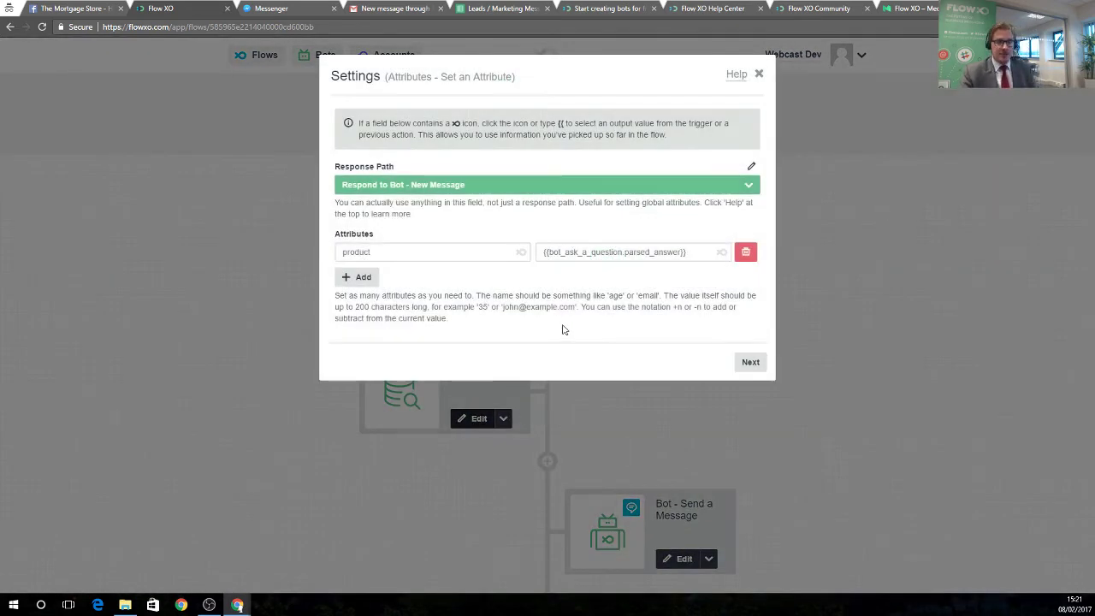
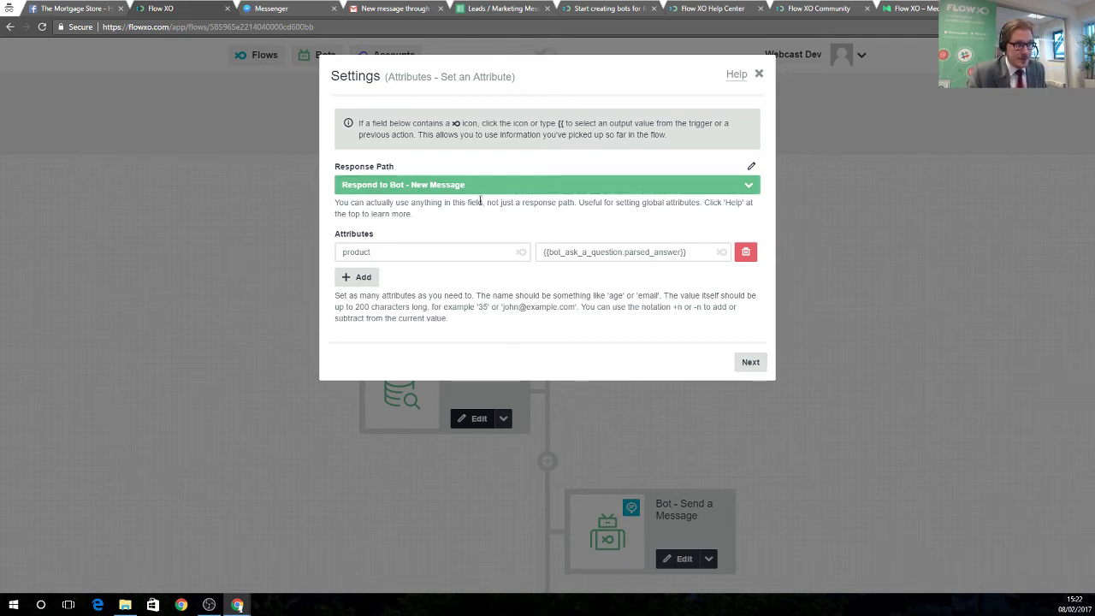
Save the 'product' Set an Attribute step unchanged and go back to the flows list.
click(756, 367)
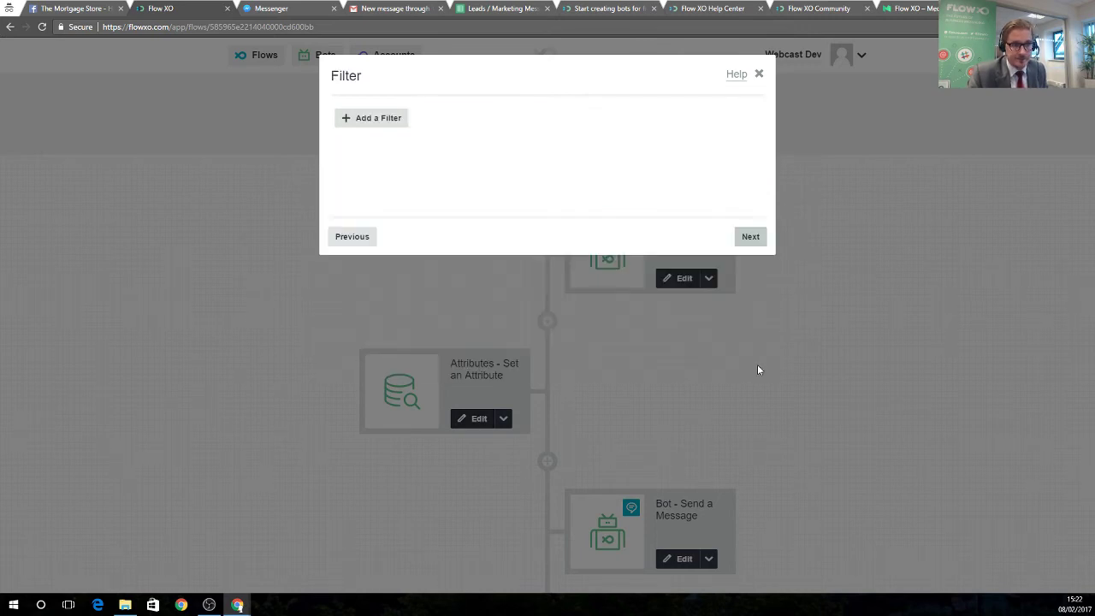
click(751, 238)
click(749, 237)
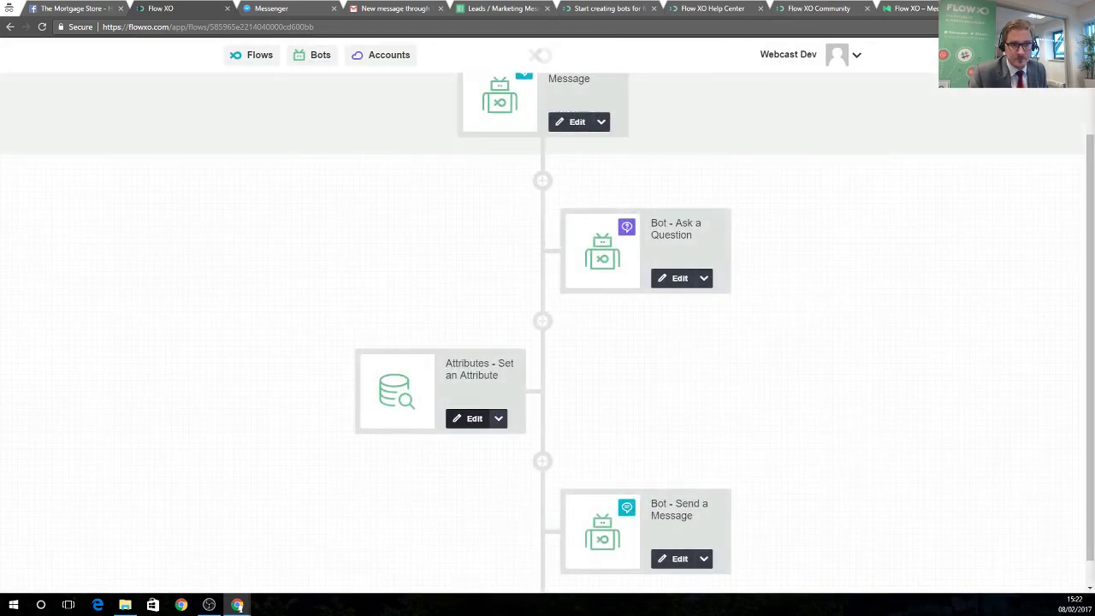
scroll(399, 318, up, 3)
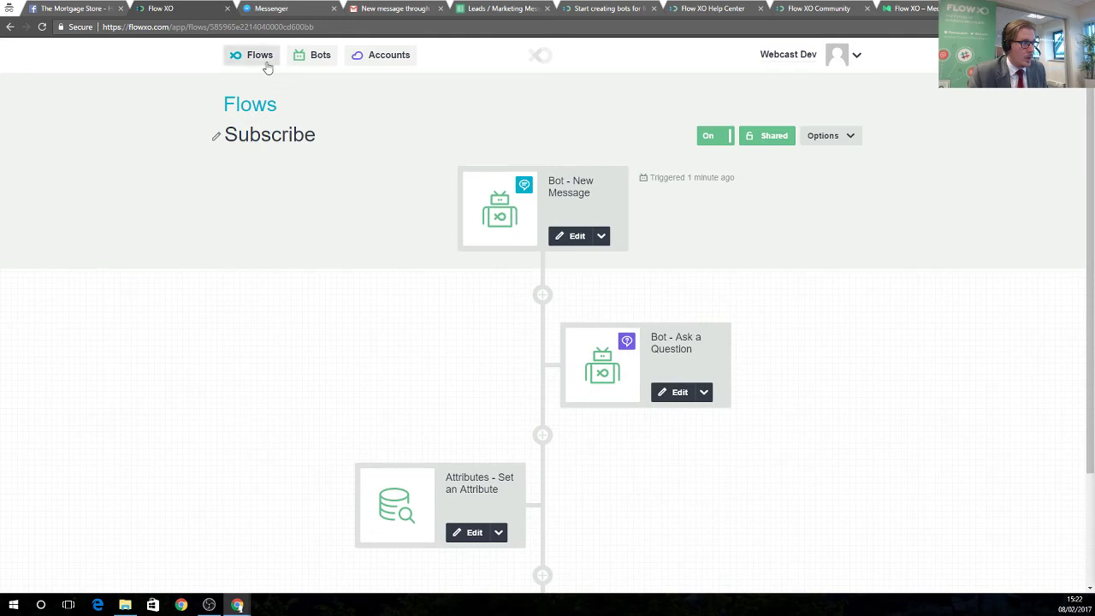
click(263, 60)
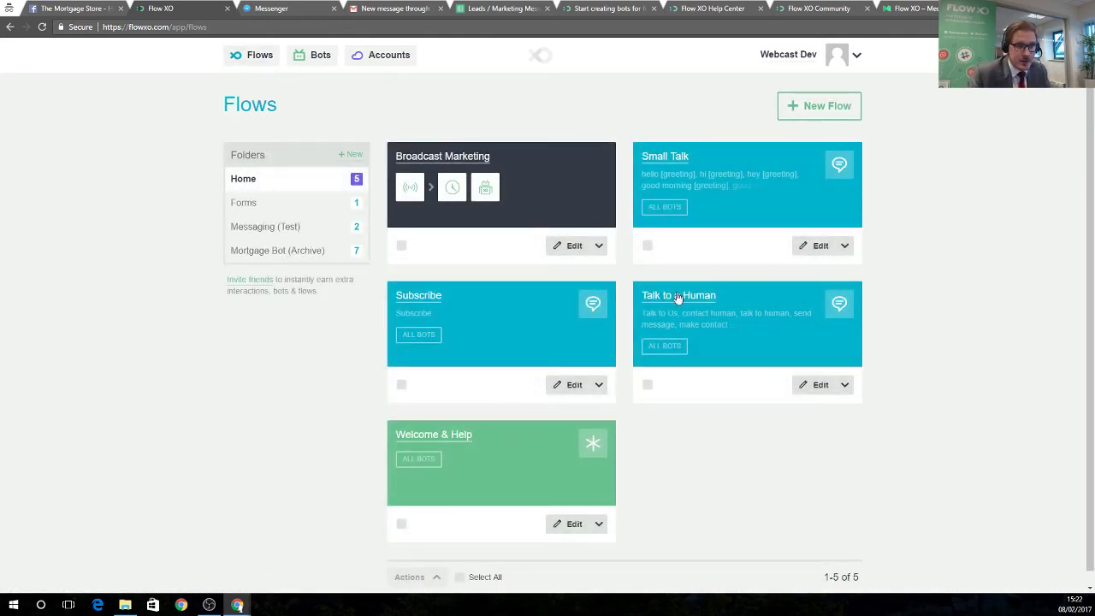
Save the Broadcast Marketing webhook trigger with the filter Product contains 'Remortgage'.
click(432, 159)
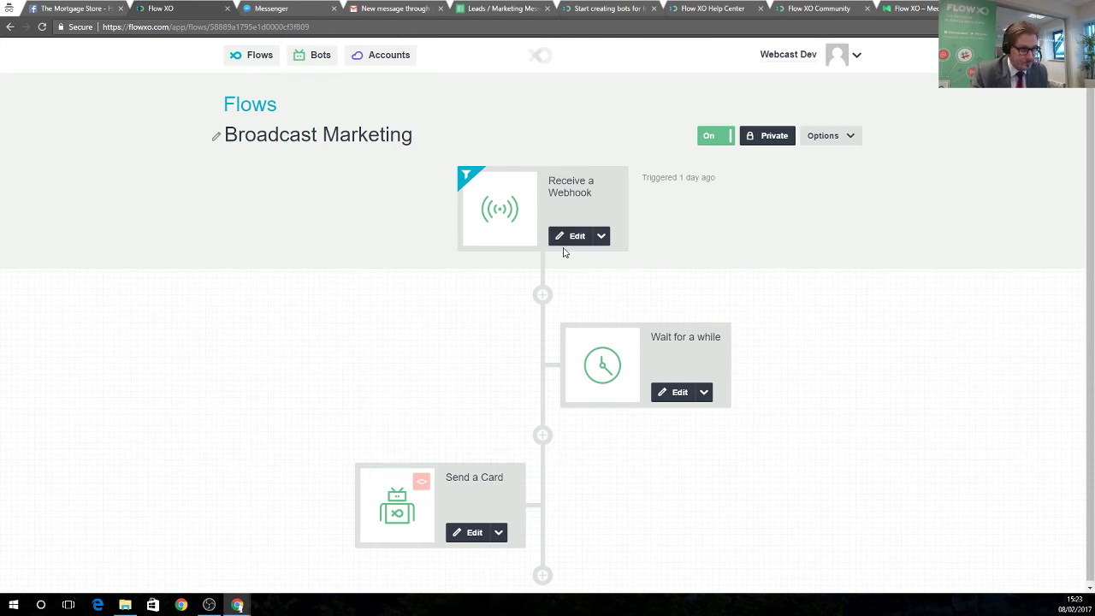
click(573, 237)
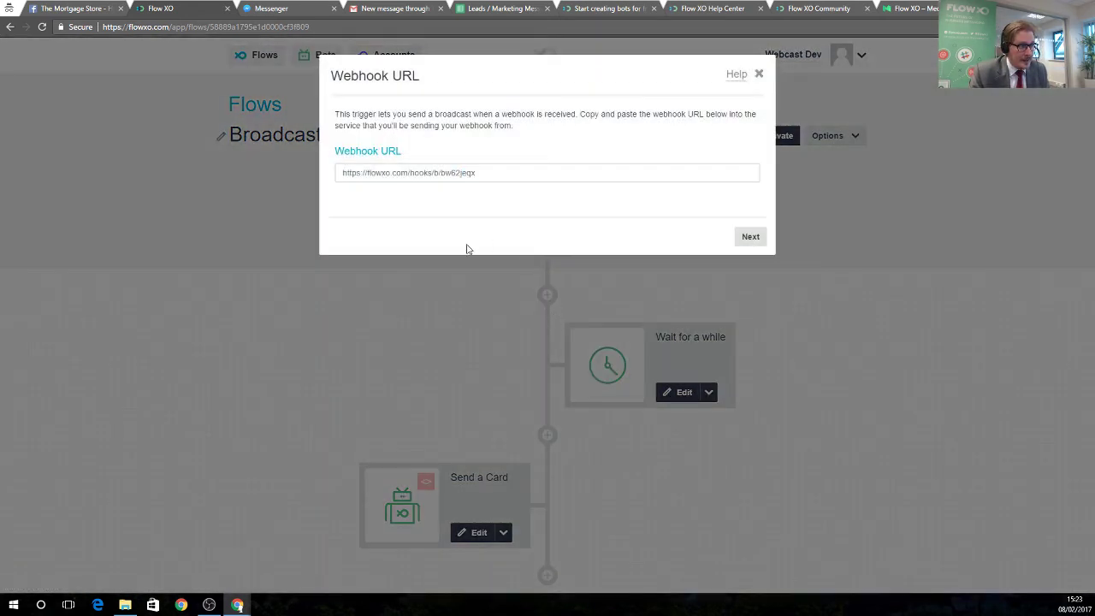
click(748, 237)
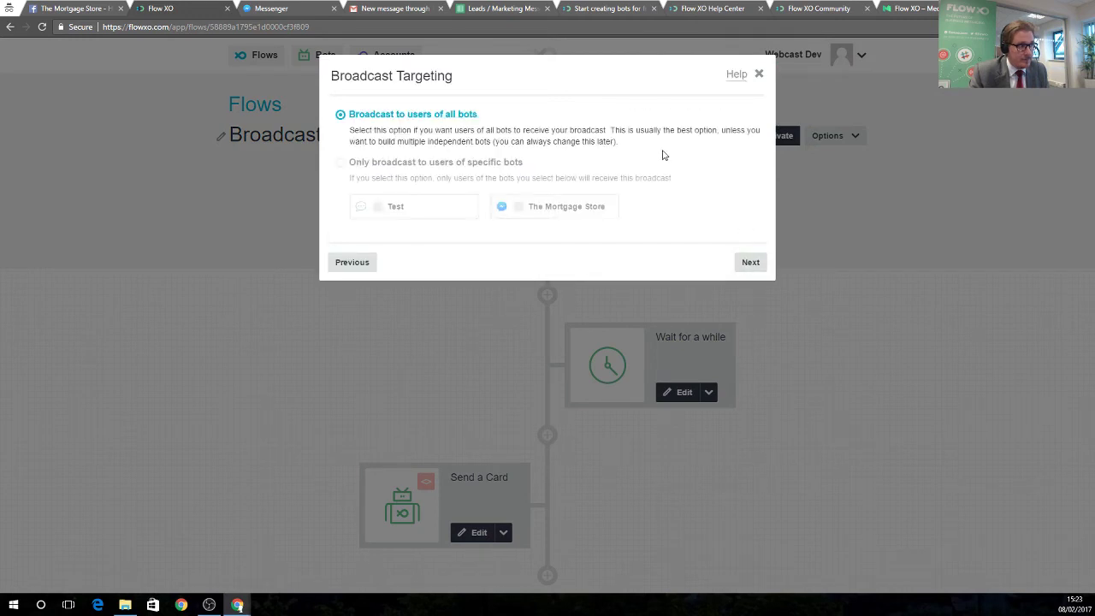
click(748, 263)
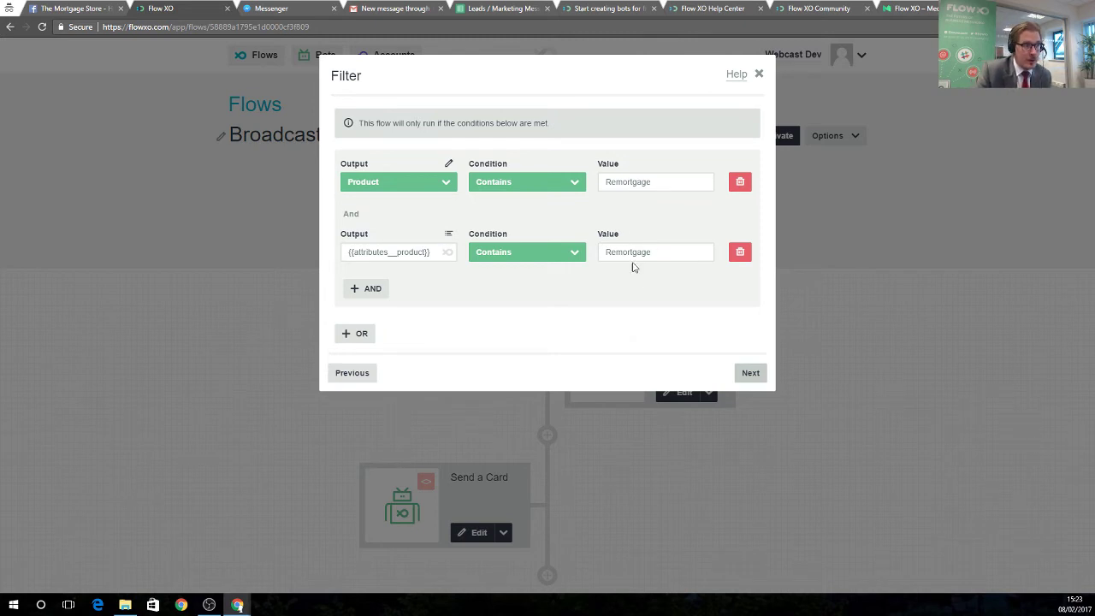
click(751, 372)
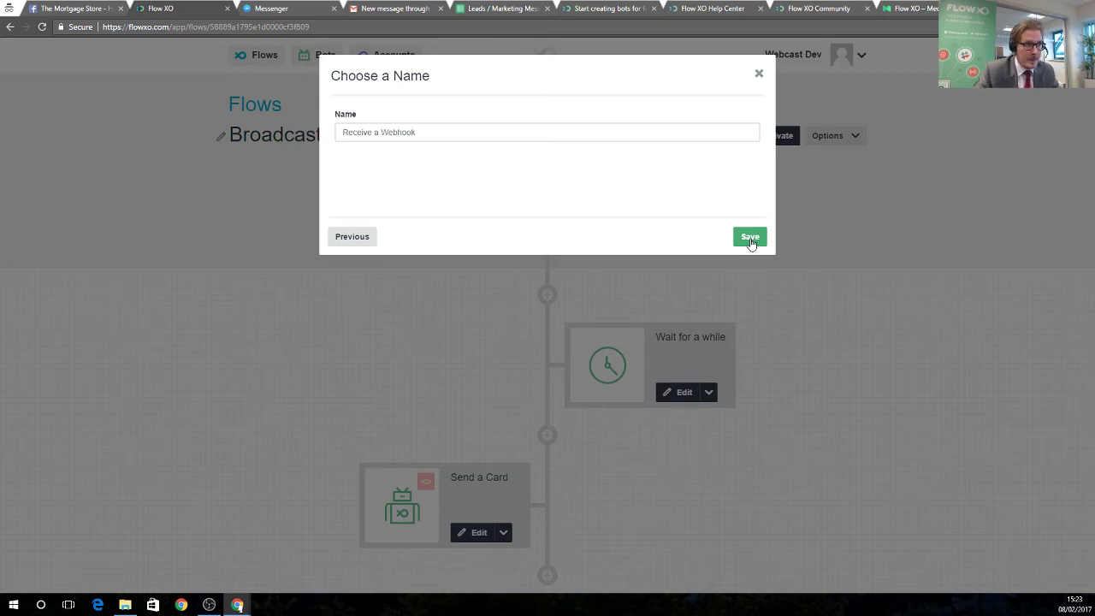
click(750, 239)
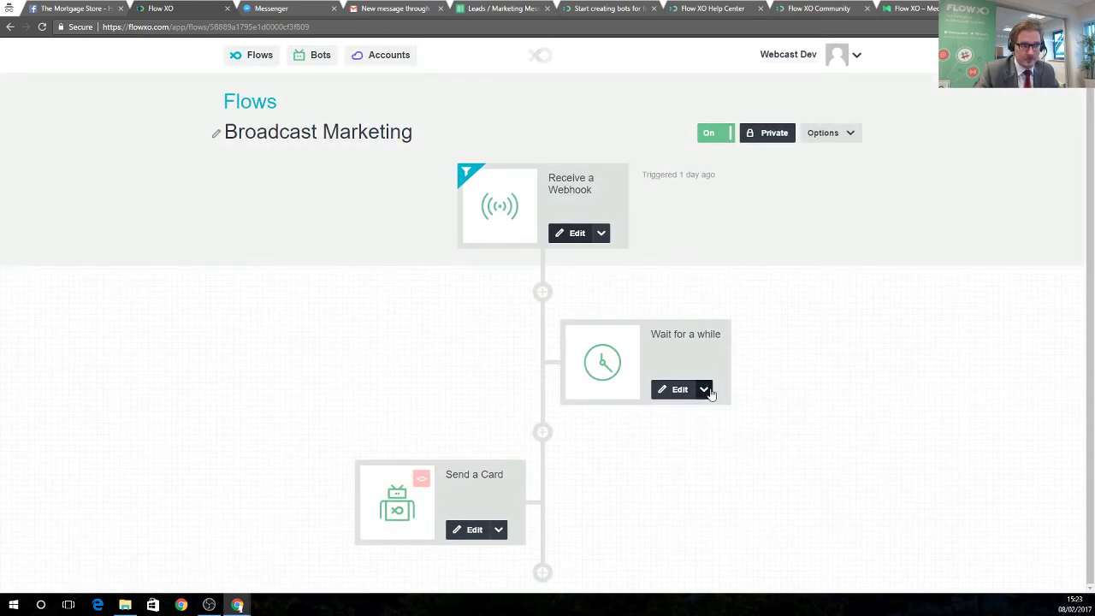
click(706, 391)
Delete the Wait for a while step from the Broadcast Marketing flow.
click(676, 454)
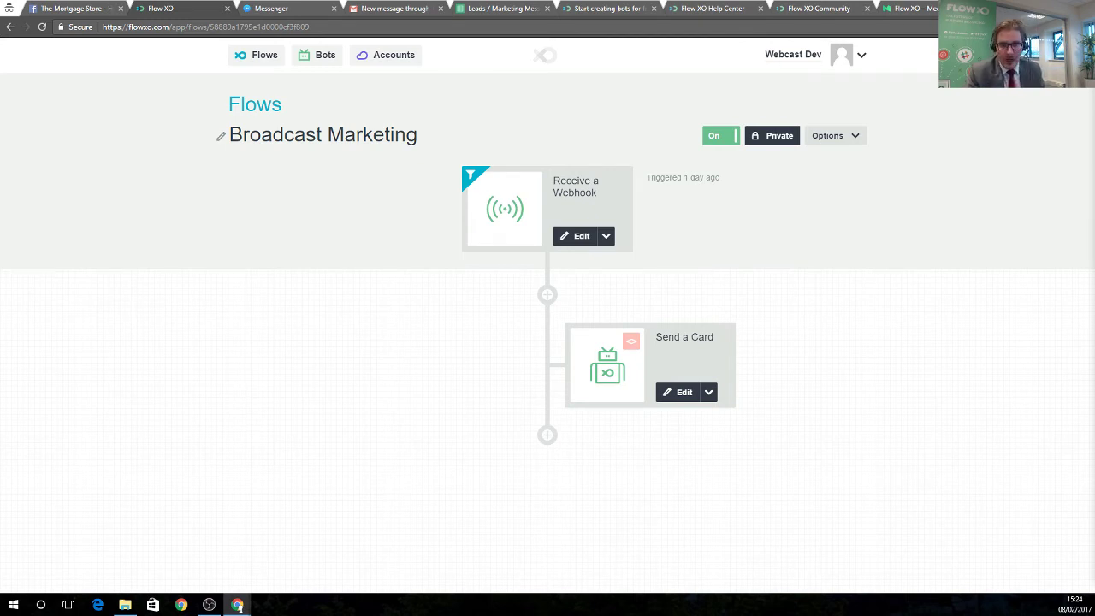
Open a new incognito browser tab with Ctrl+Shift+N.
key(ctrl+shift+n)
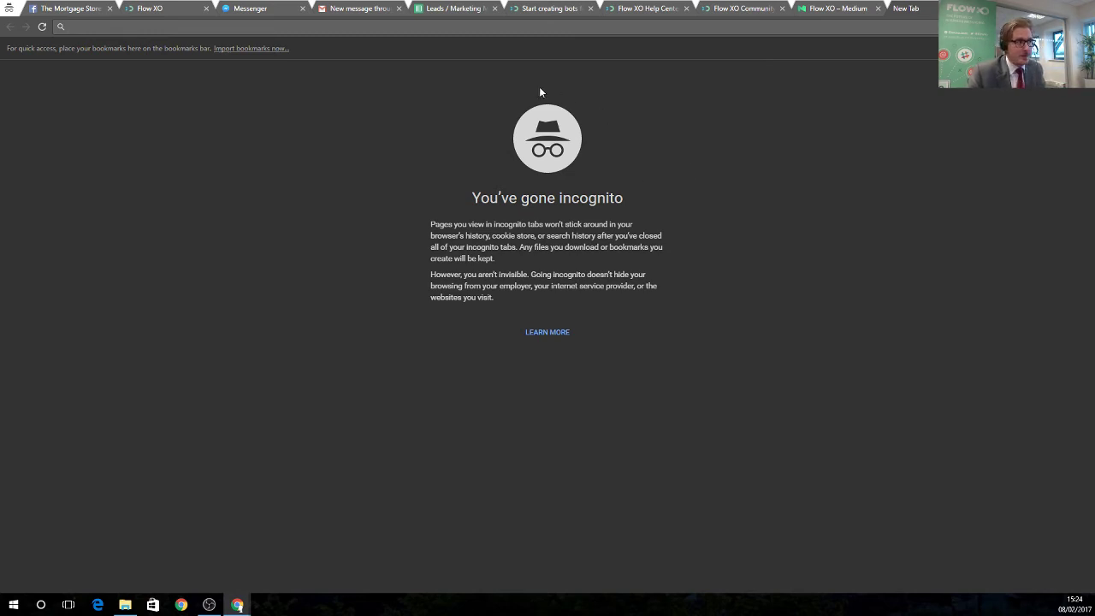
Load the pasted Remortgage webhook URL in the incognito tab, getting Status: 200.
right_click(323, 26)
click(365, 84)
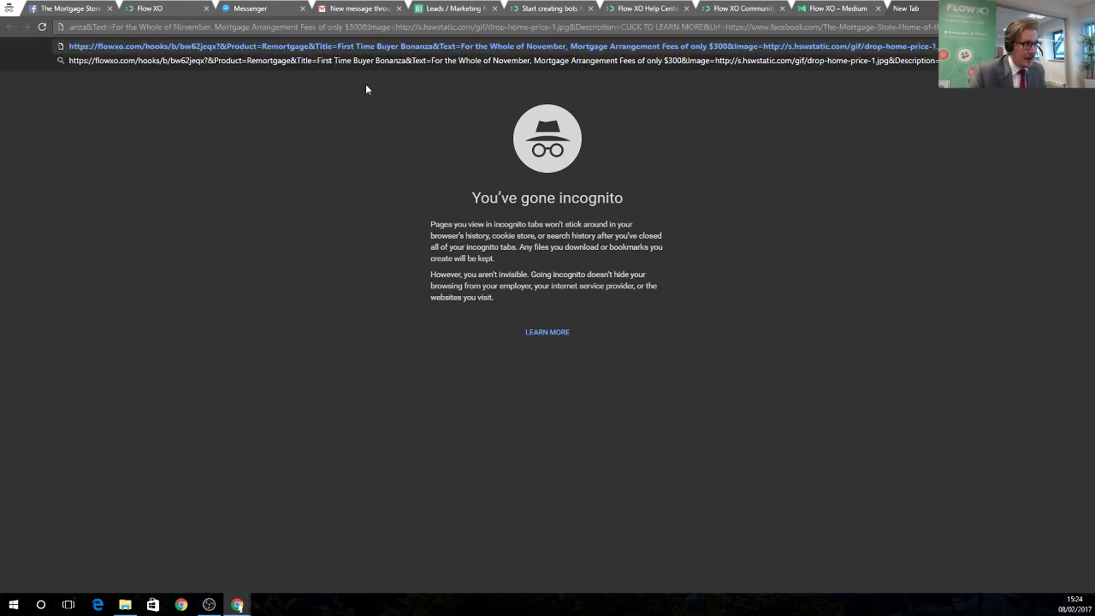
key(Return)
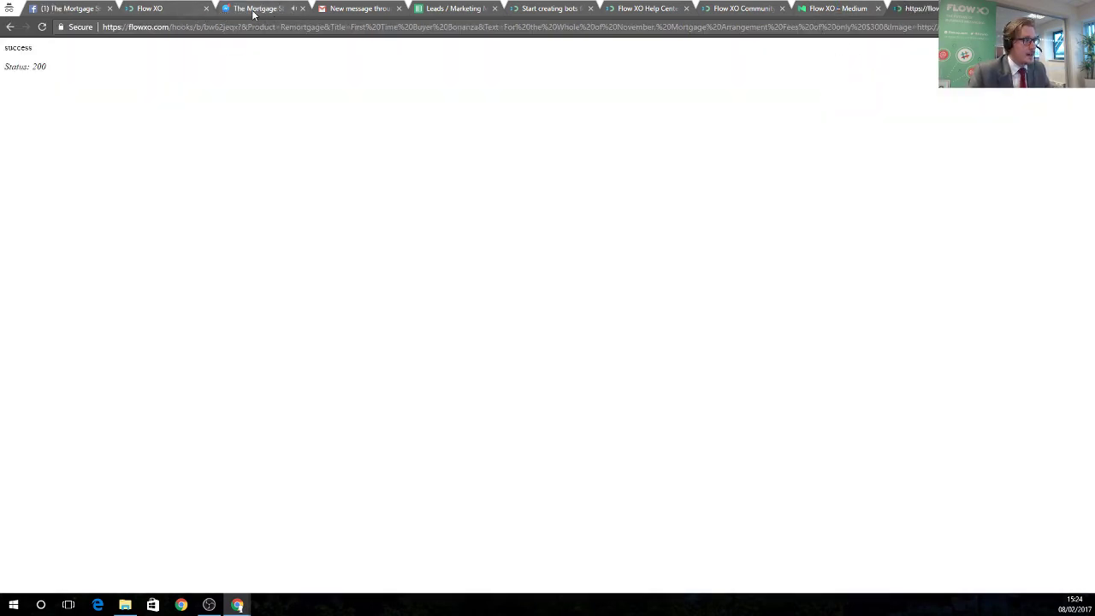
click(175, 9)
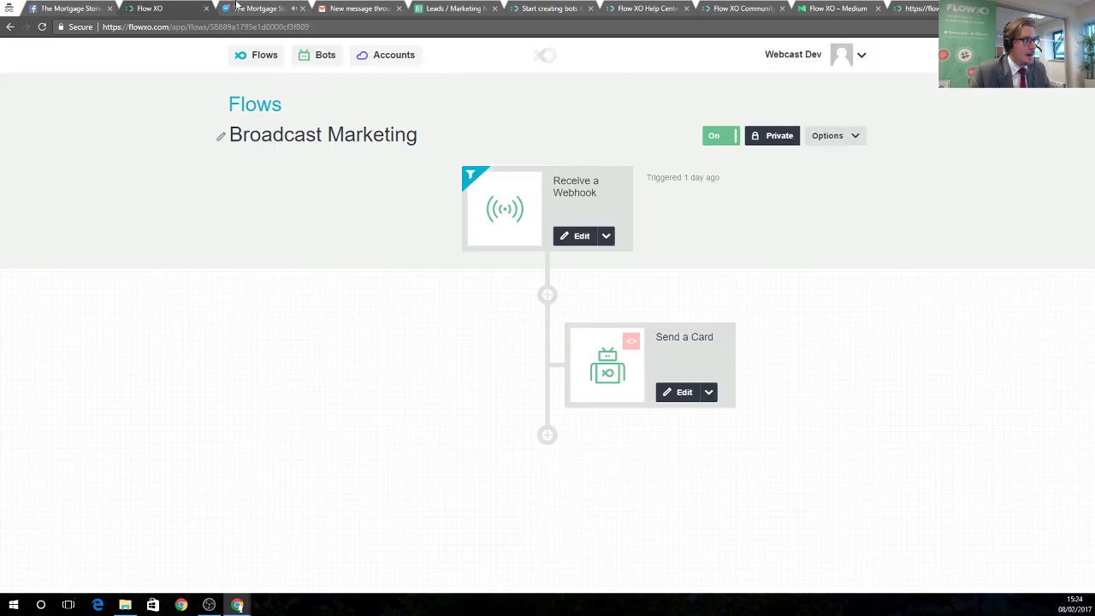
Confirm in the Broadcast Marketing logs that the latest Send a Card run completed.
click(827, 135)
click(848, 163)
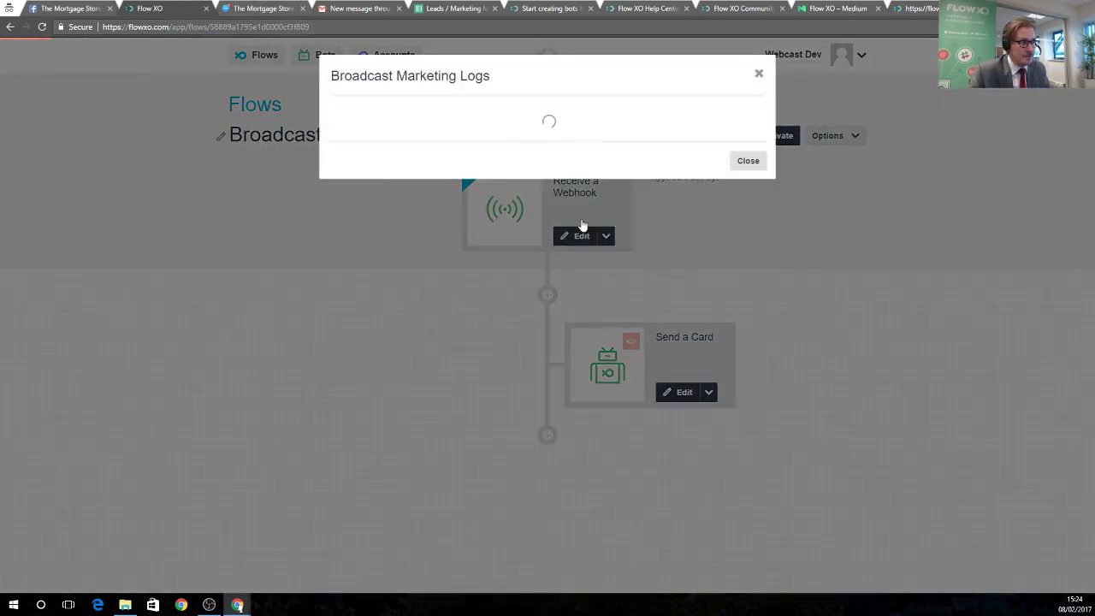
scroll(548, 419, down, 2)
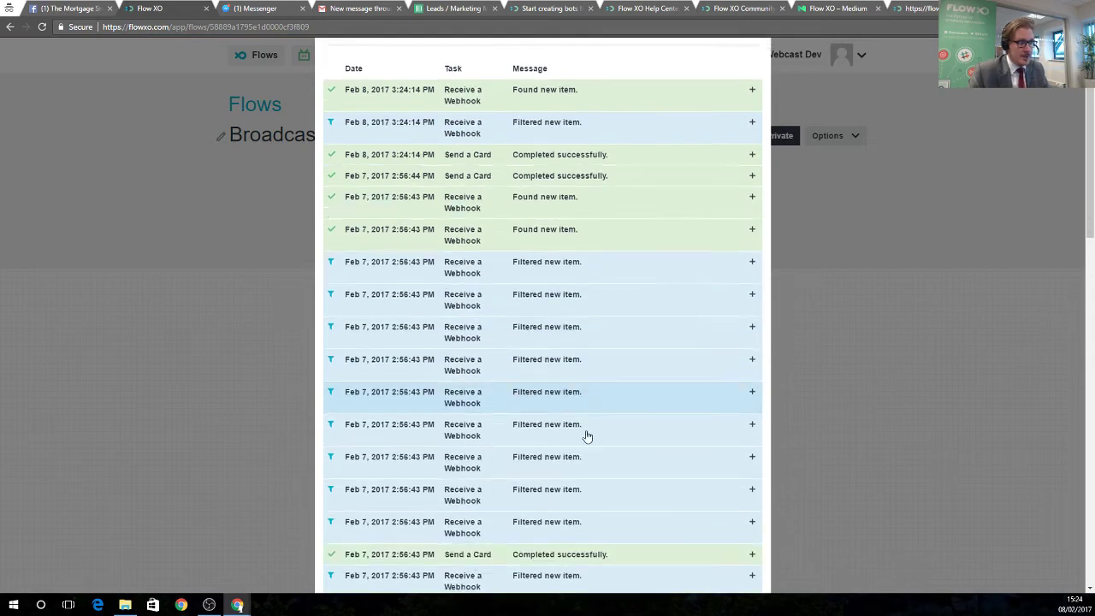
scroll(564, 385, up, 2)
scroll(590, 427, down, 2)
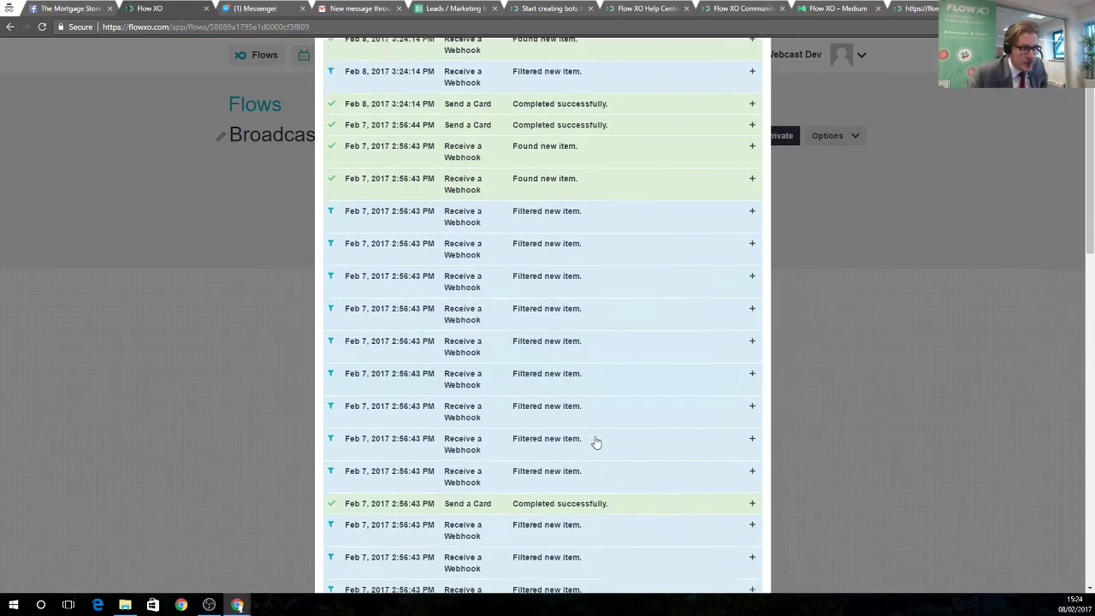
scroll(538, 361, up, 1)
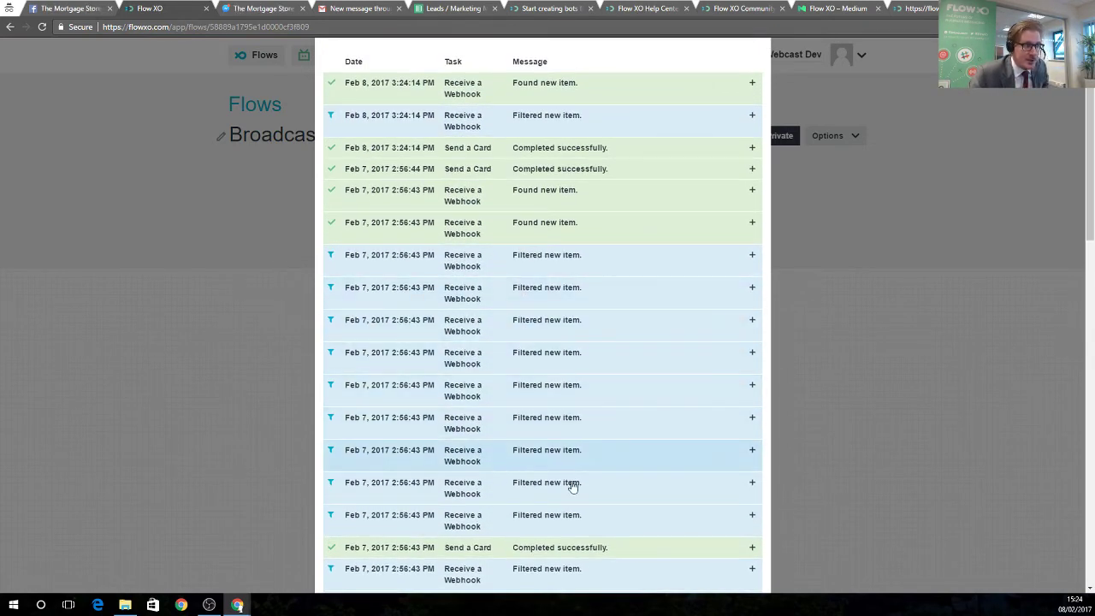
scroll(564, 380, up, 1)
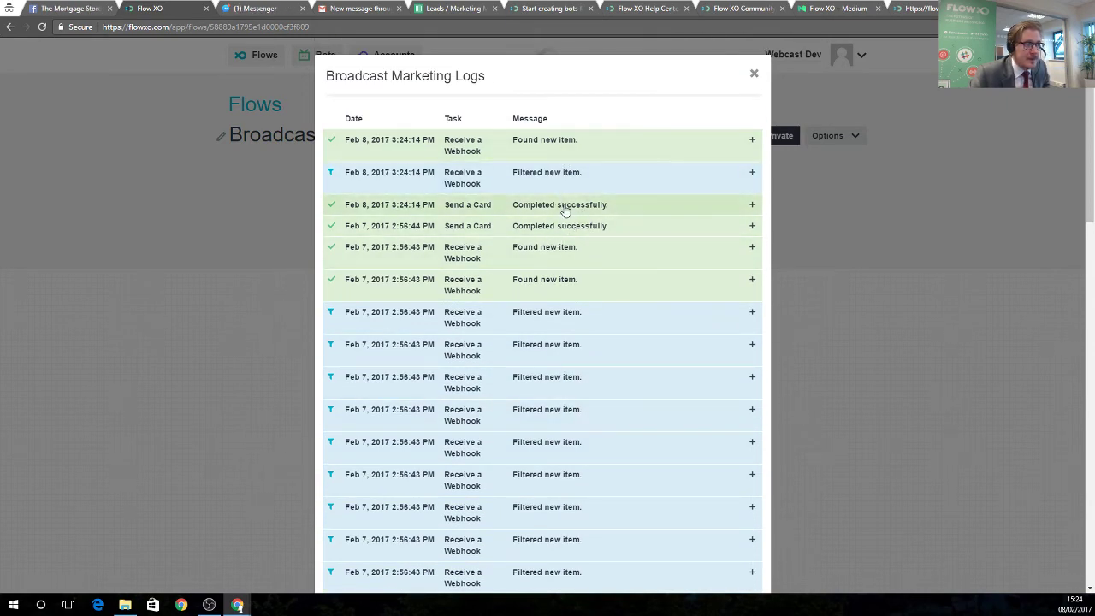
click(566, 209)
click(752, 204)
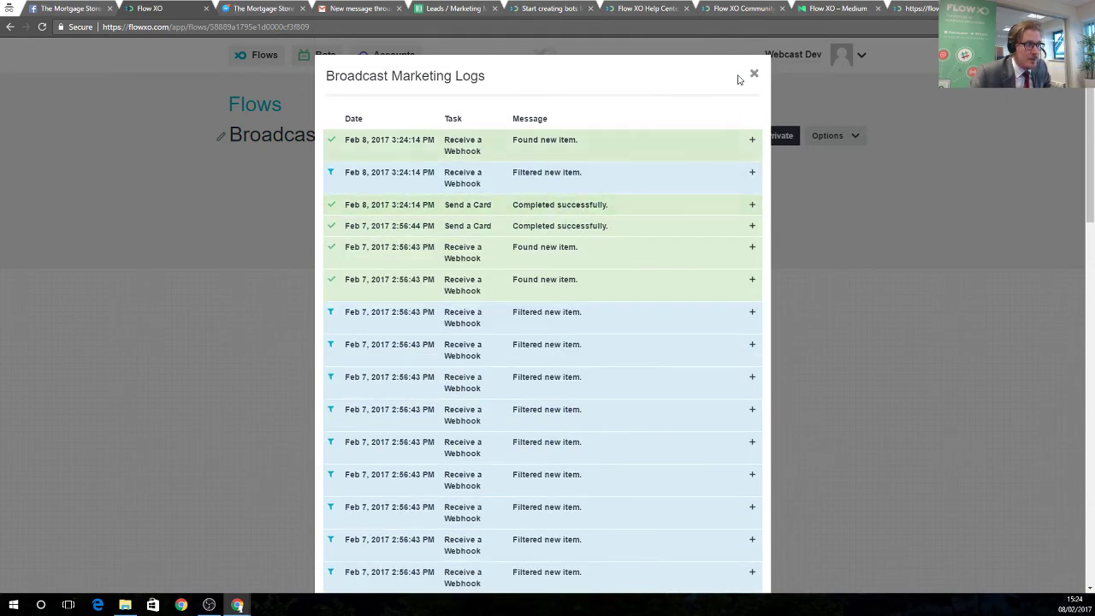
click(753, 73)
click(257, 9)
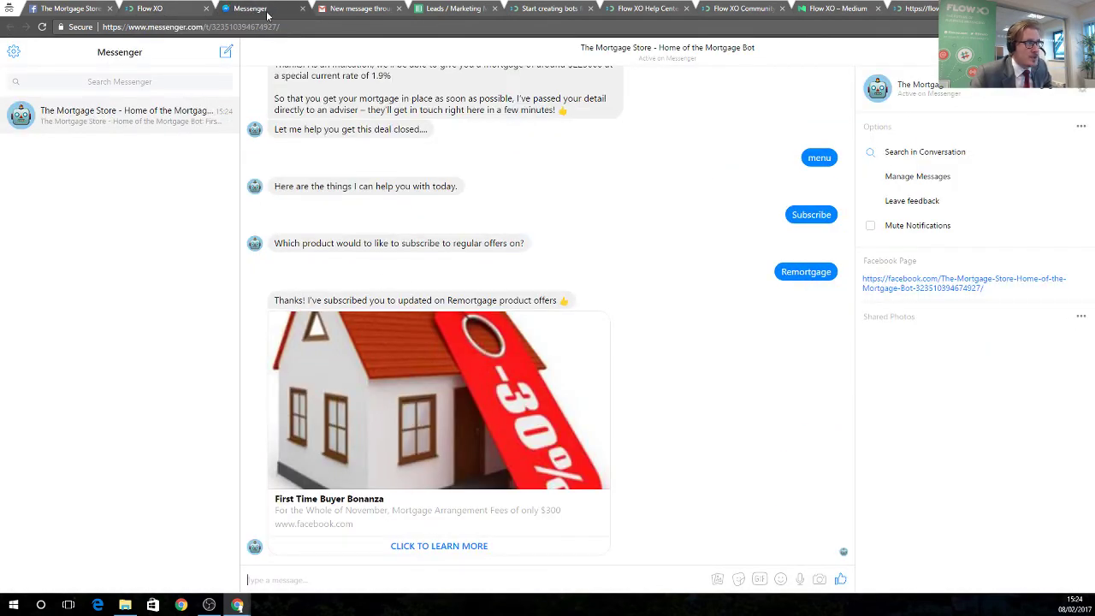
Return to the Broadcast Marketing flow after seeing the First Time Buyer Bonanza card.
click(180, 9)
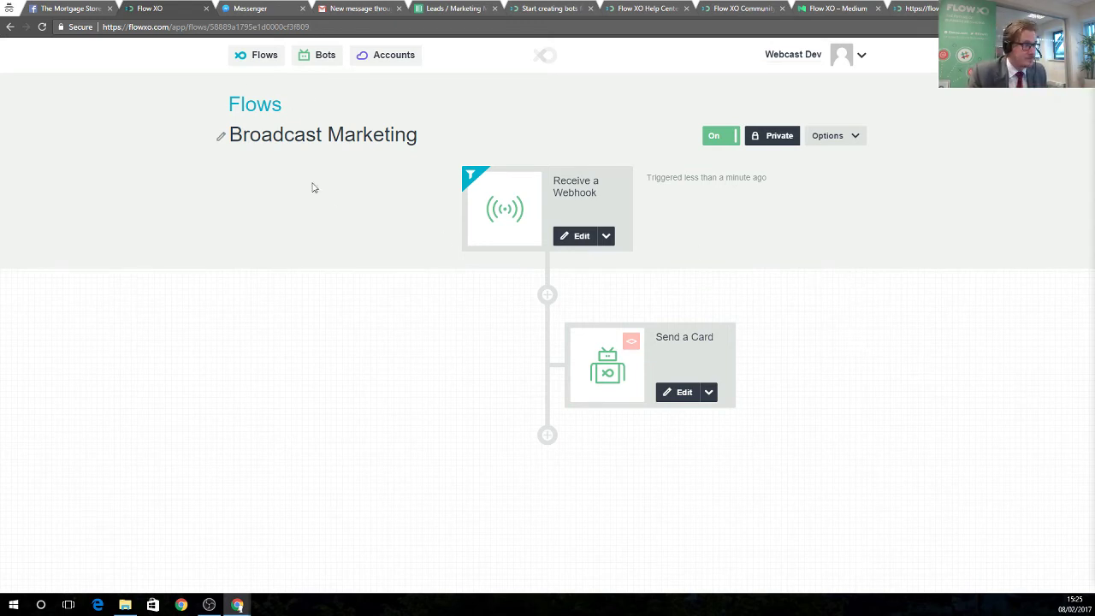
Create a new flow from the News Feed template and switch it on.
click(248, 57)
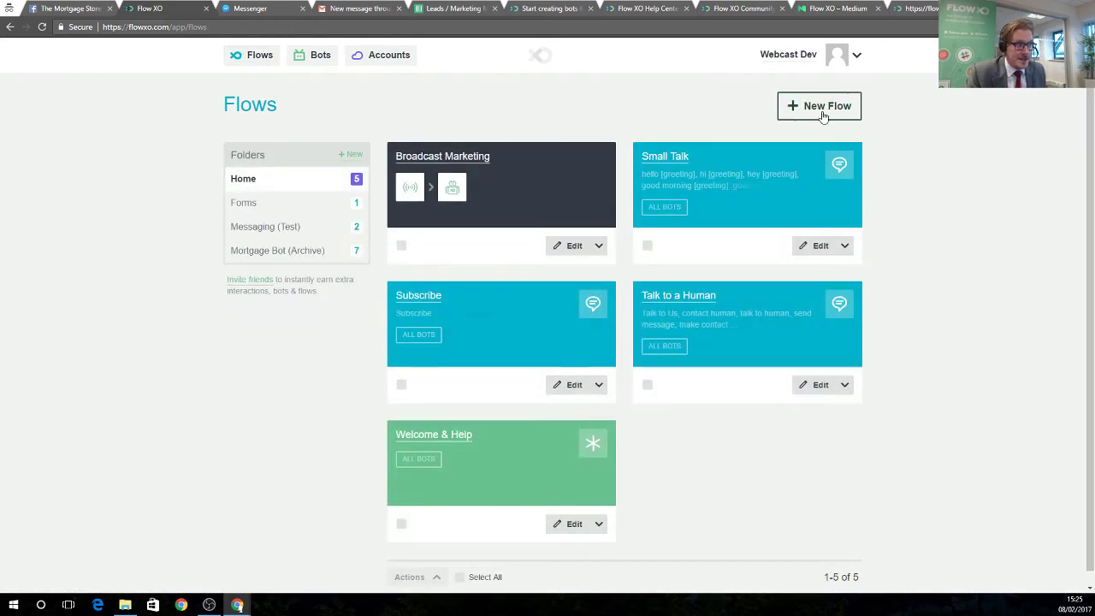
click(821, 108)
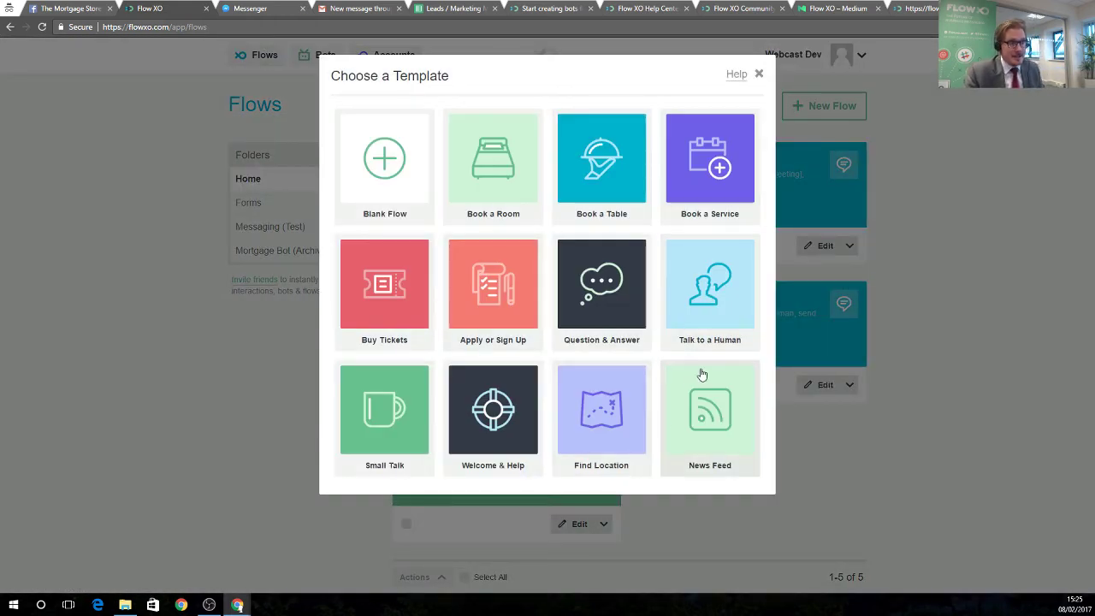
click(706, 420)
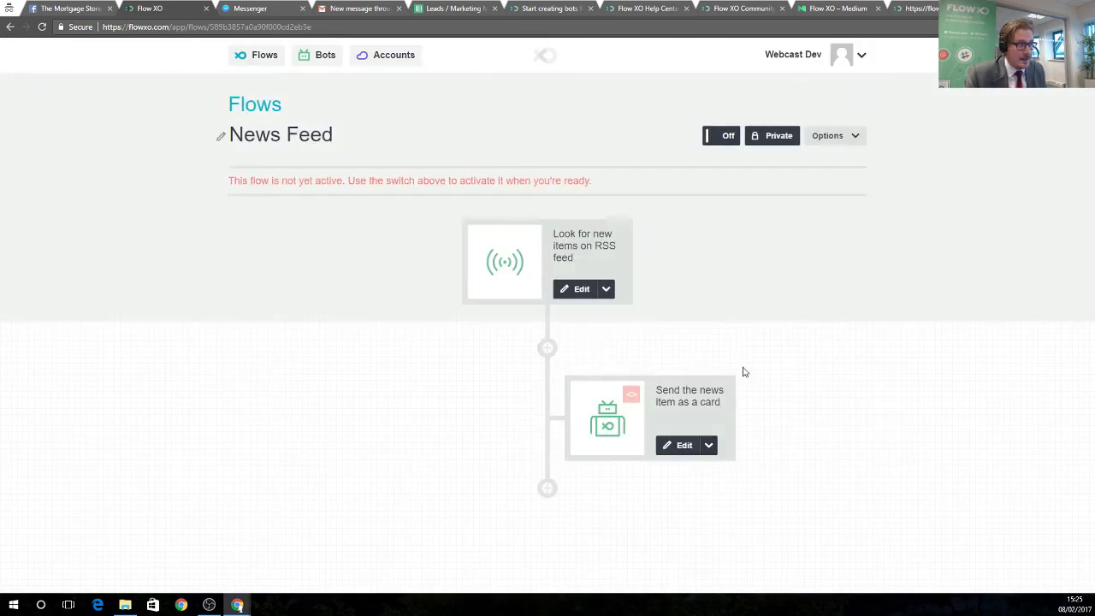
click(717, 138)
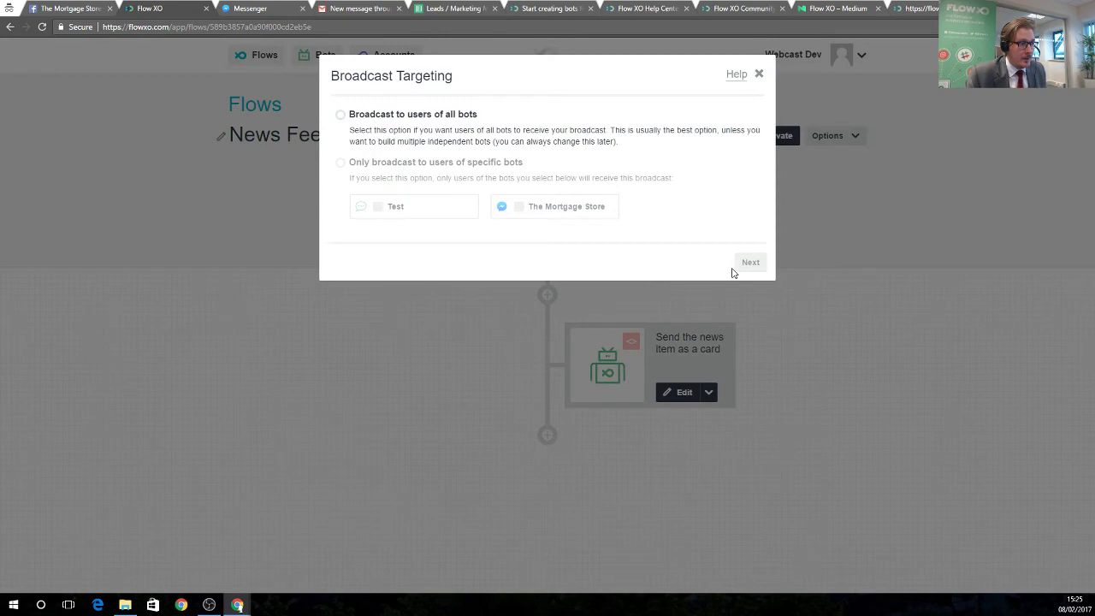
Set the News Feed step to broadcast to users of all bots and save it.
click(398, 115)
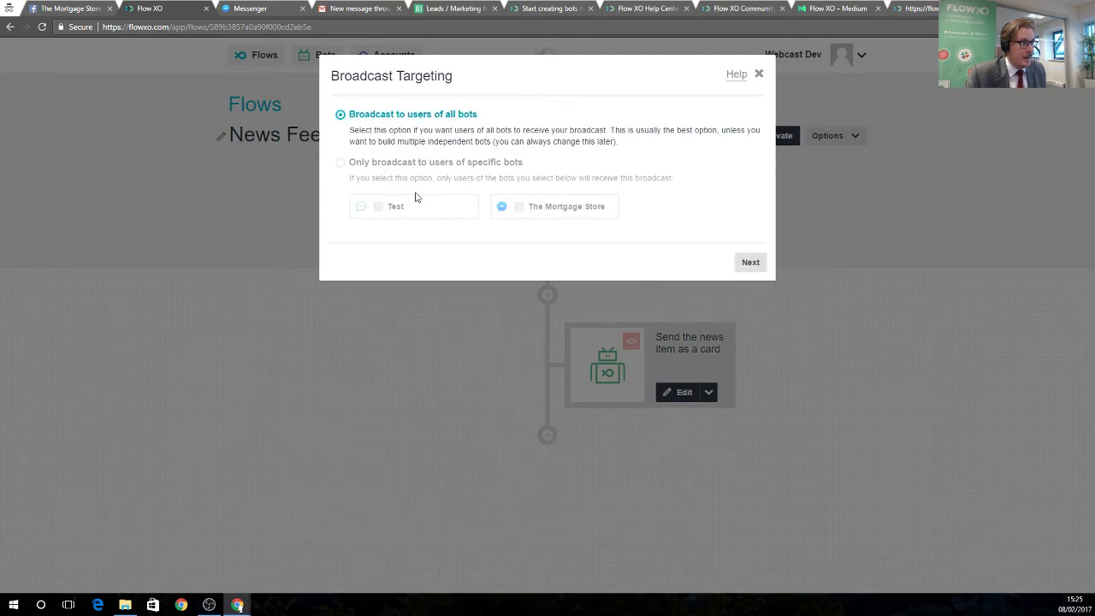
click(748, 262)
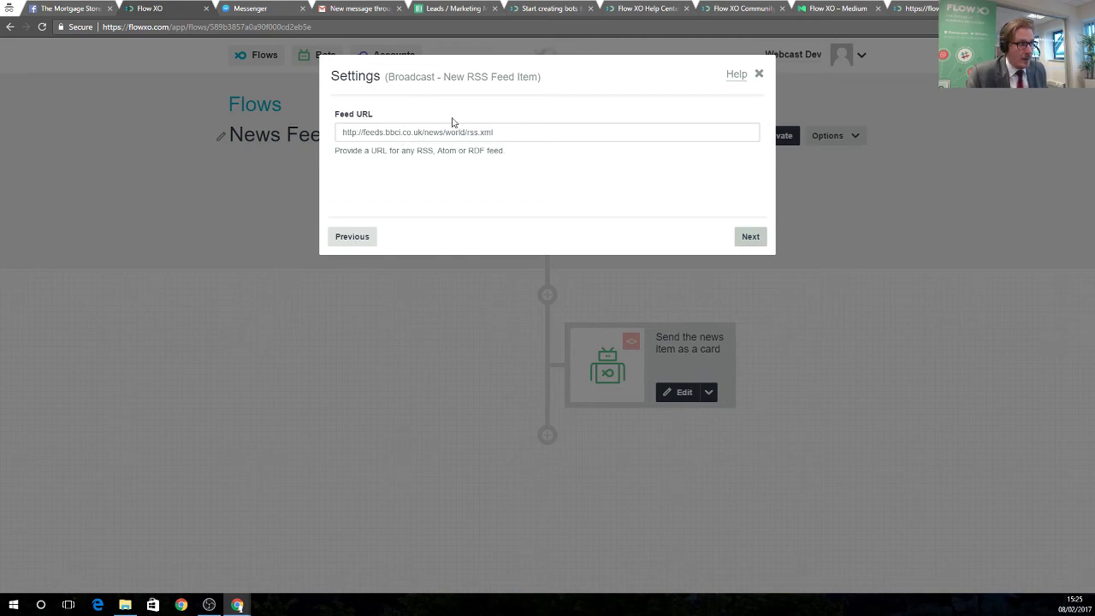
click(749, 236)
click(749, 236)
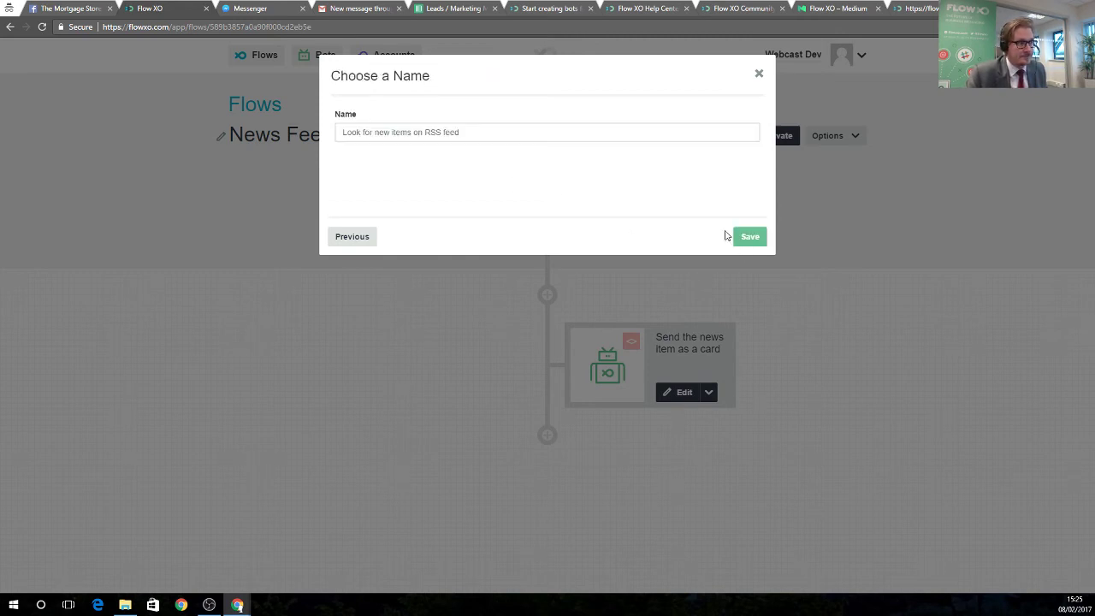
click(741, 239)
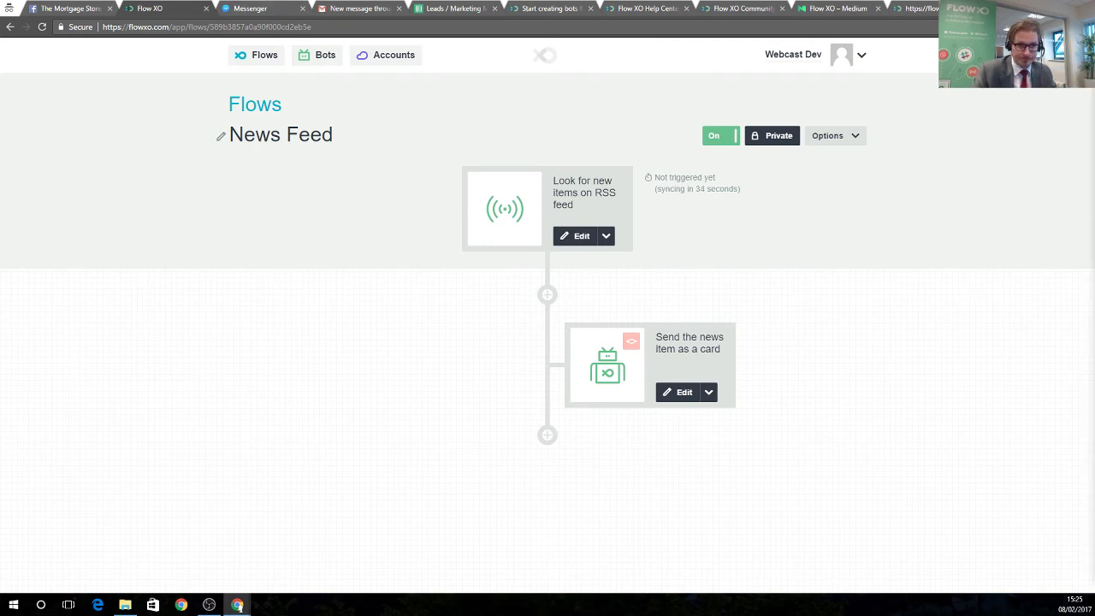
click(256, 56)
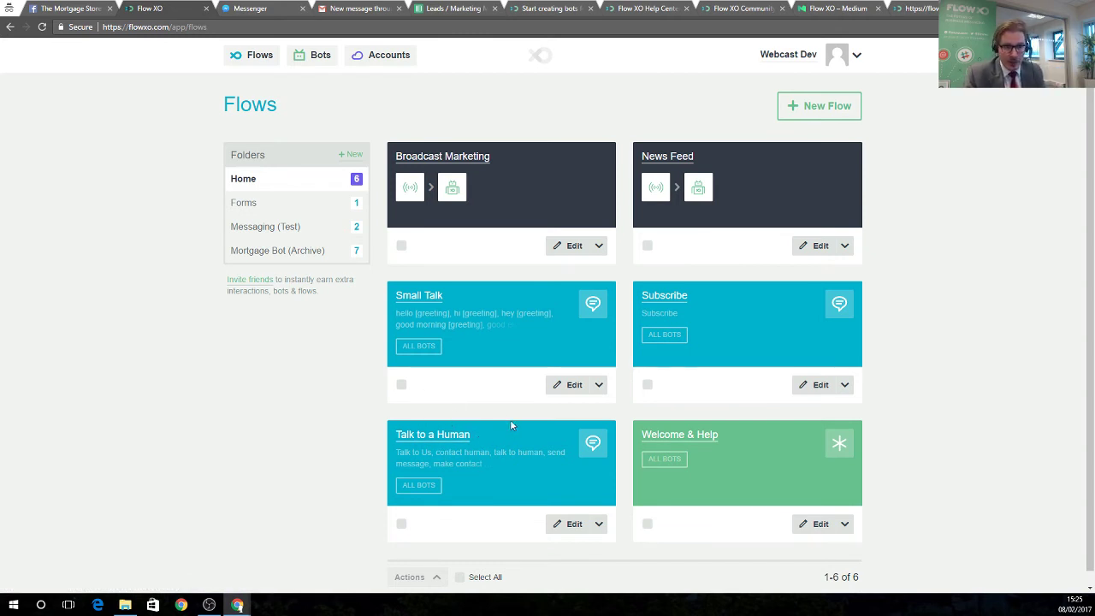
Step through the Welcome & Help catch-all trigger's settings, leaving them unchanged.
click(648, 432)
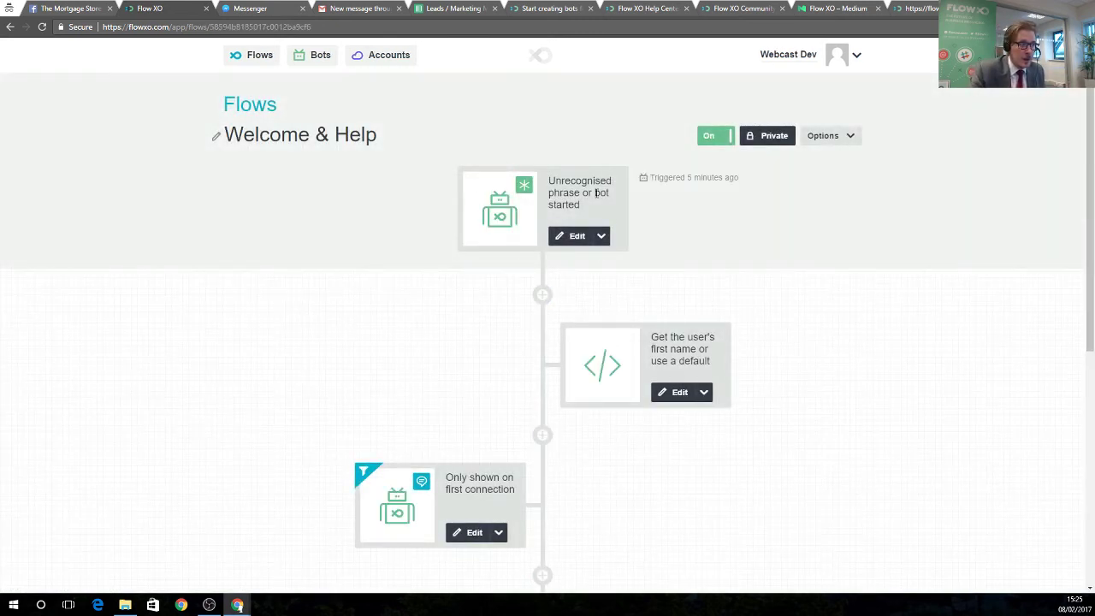
click(561, 238)
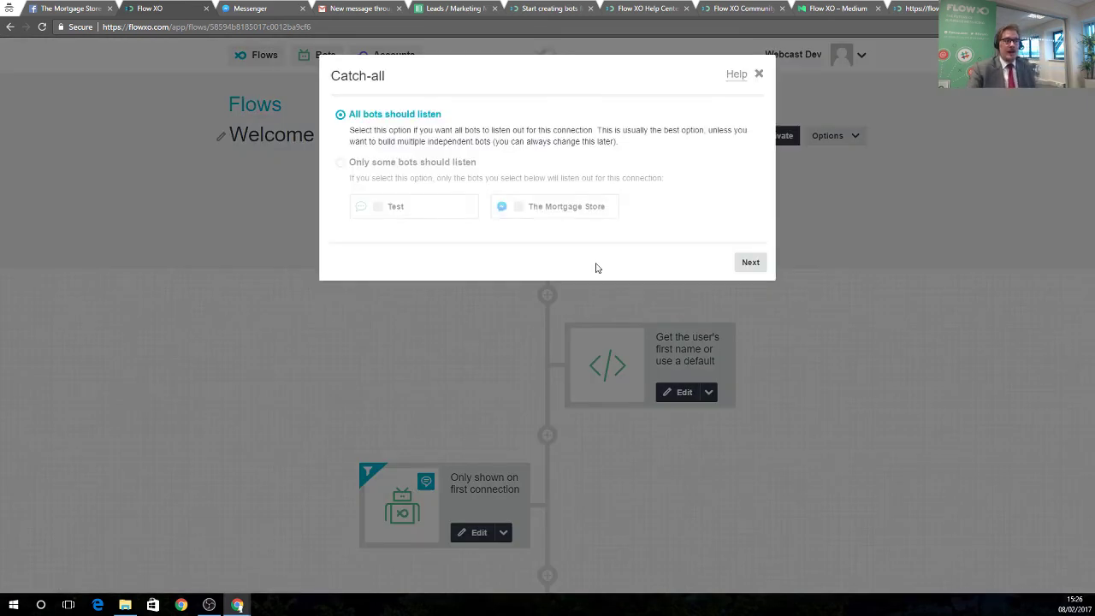
click(745, 266)
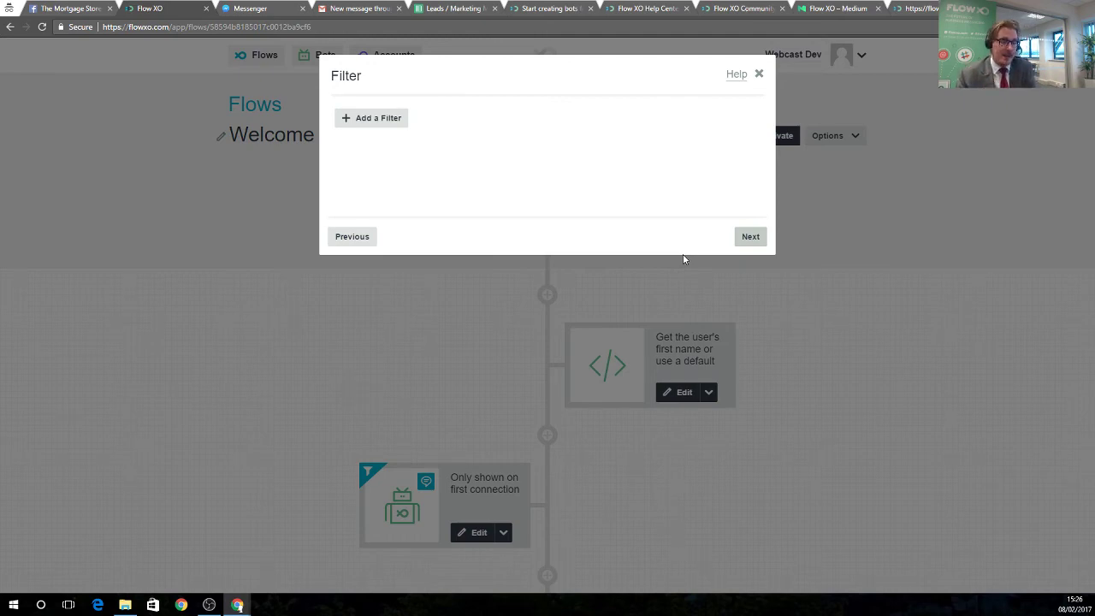
click(744, 238)
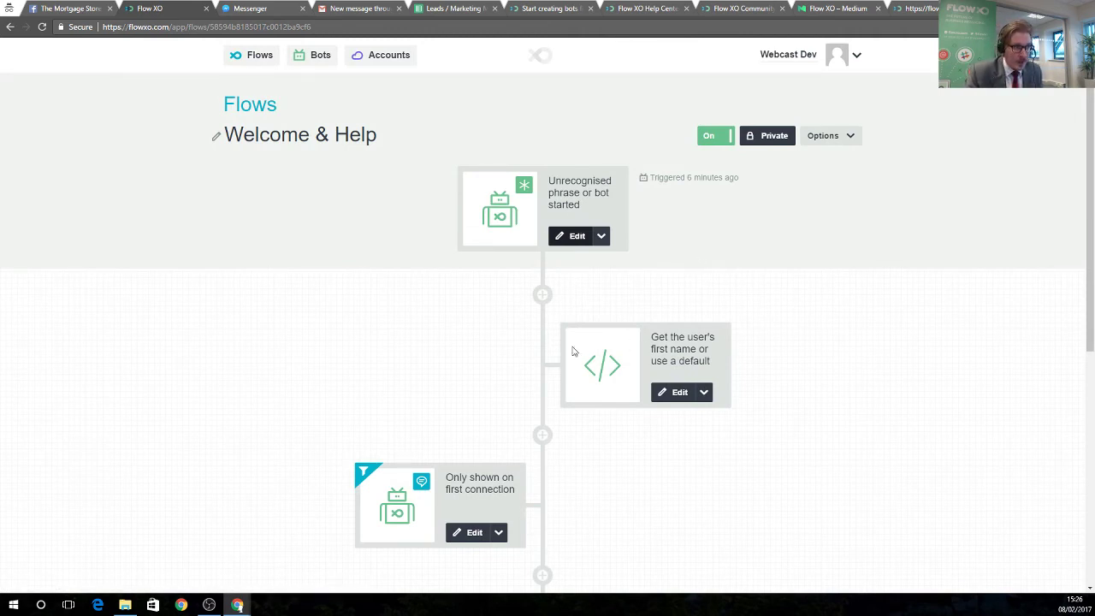
Save the Welcome & Help first-name code step unchanged.
click(661, 394)
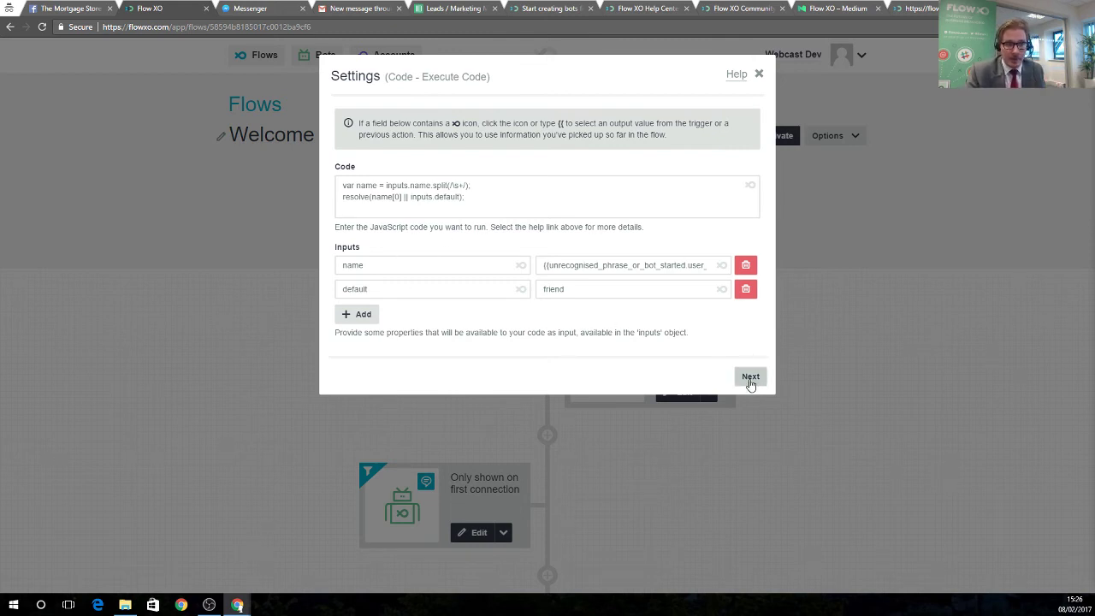
click(750, 381)
click(750, 237)
click(750, 237)
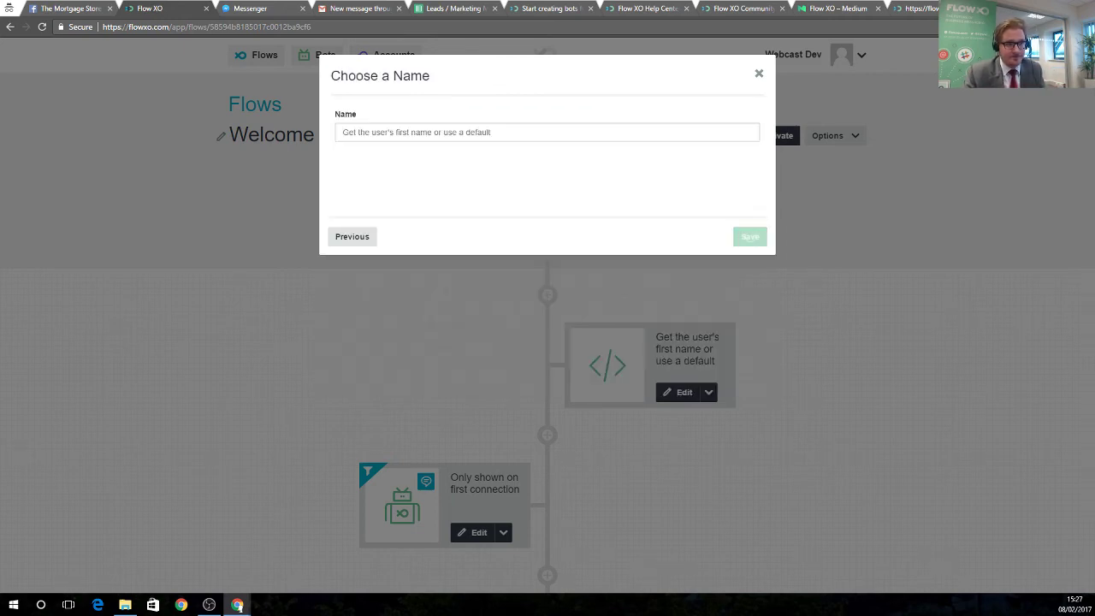
Recheck the code step without changes, review the remaining steps, and return to Flows.
scroll(548, 405, down, 3)
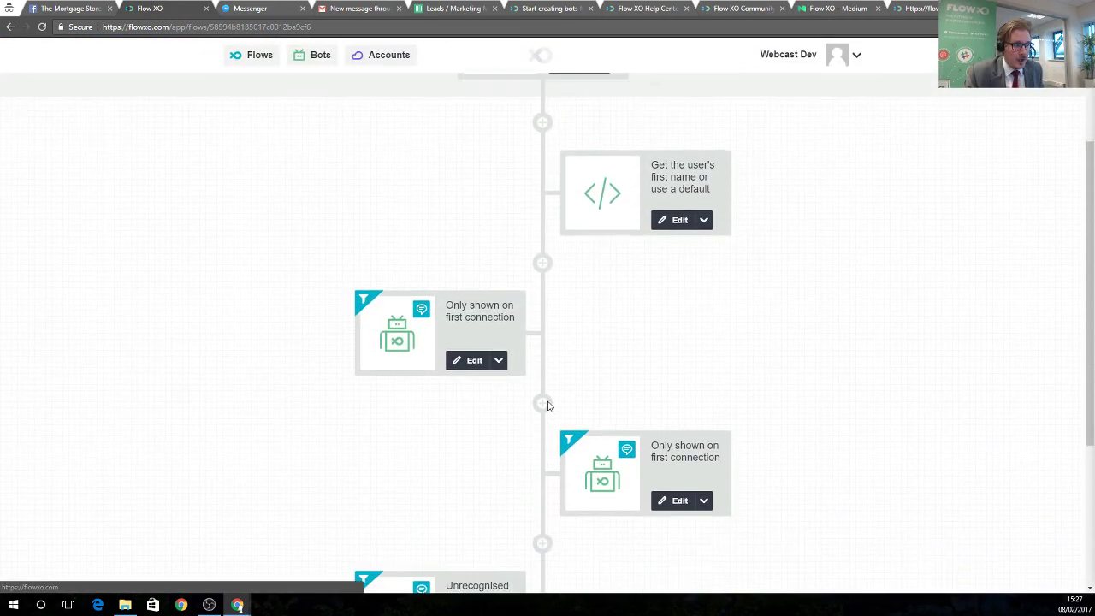
click(680, 164)
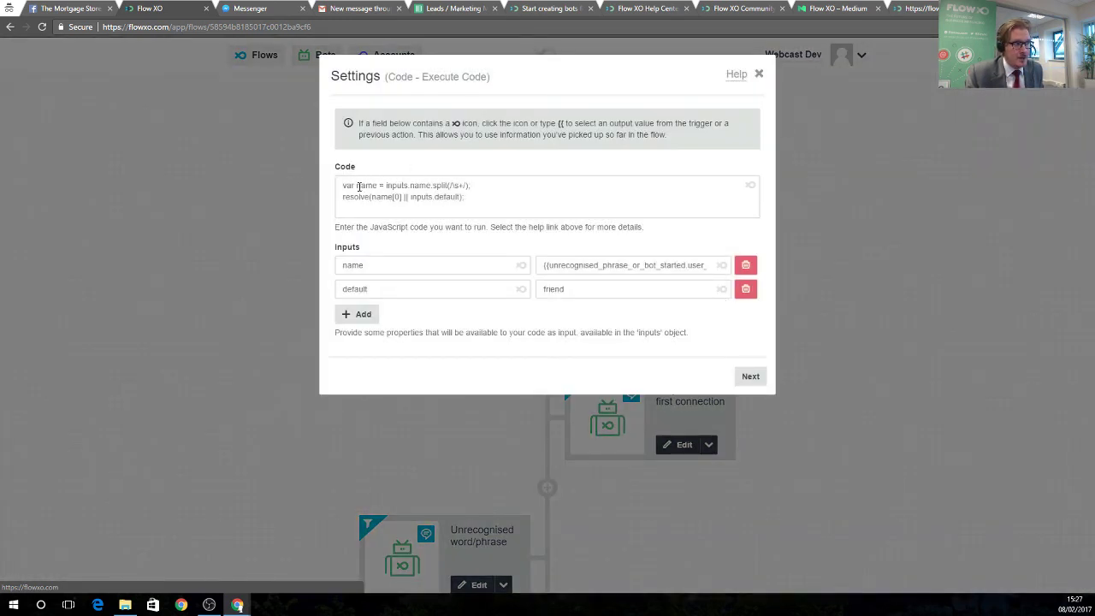
click(759, 74)
scroll(764, 389, down, 2)
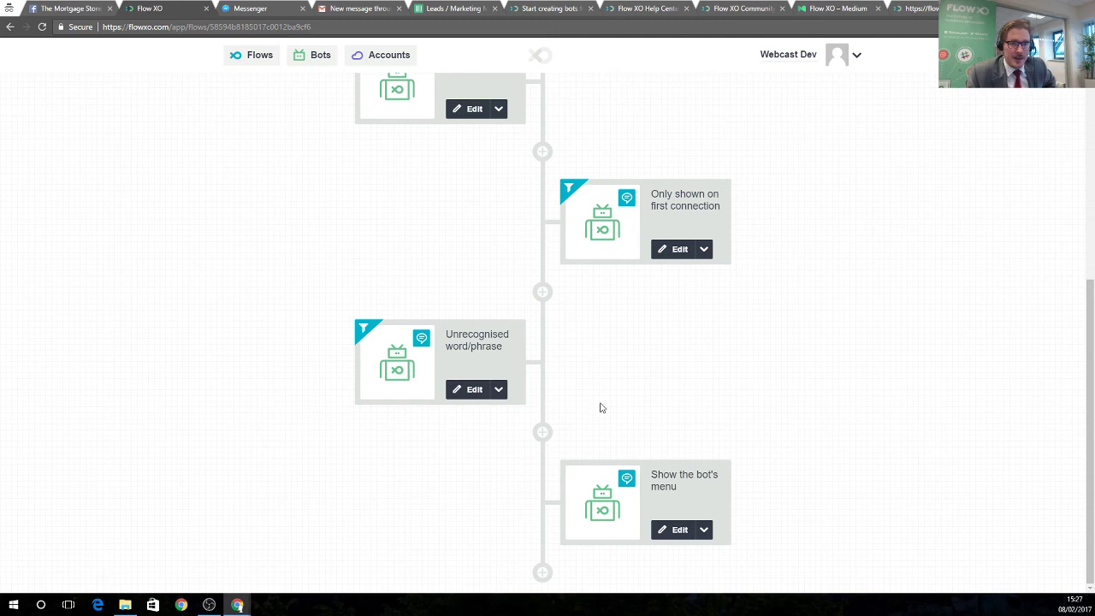
scroll(452, 342, up, 5)
click(253, 57)
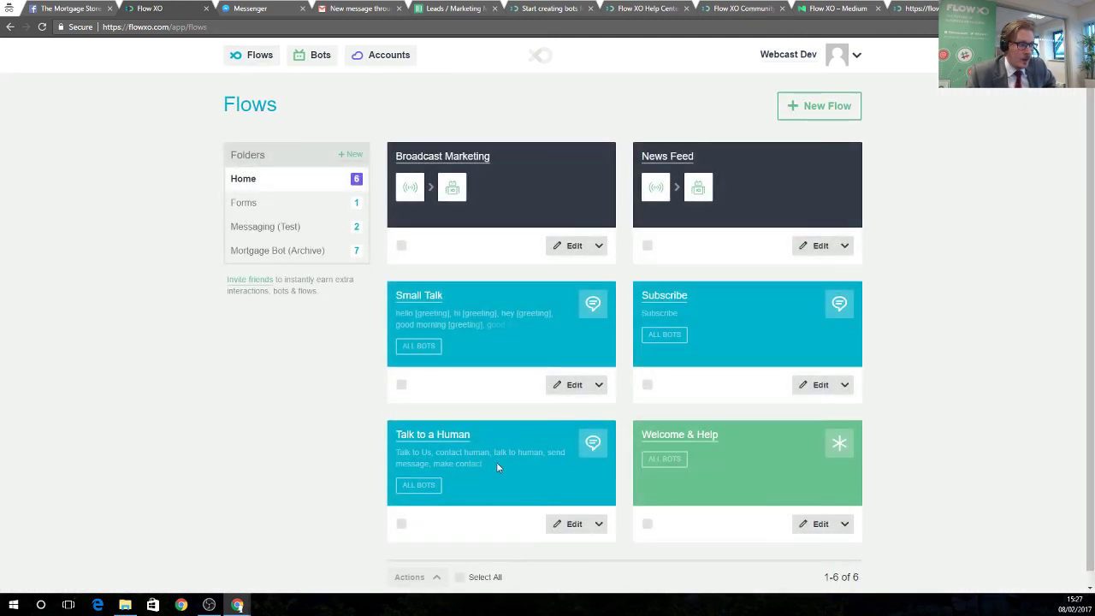
Inspect the [greeting] tag in the Small Talk trigger's Words or Phrases list.
click(421, 296)
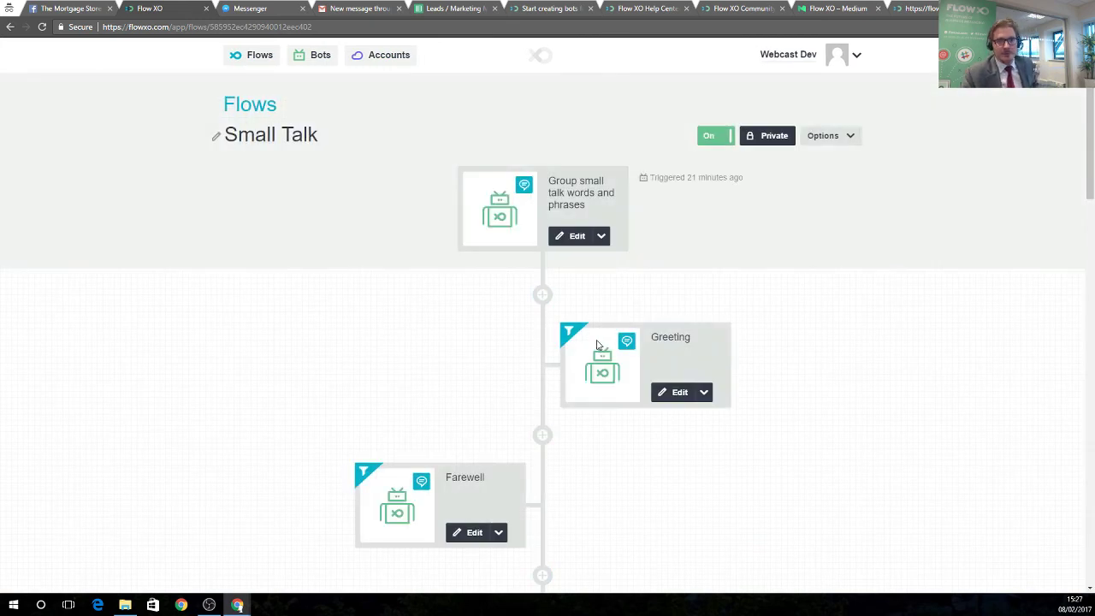
click(560, 242)
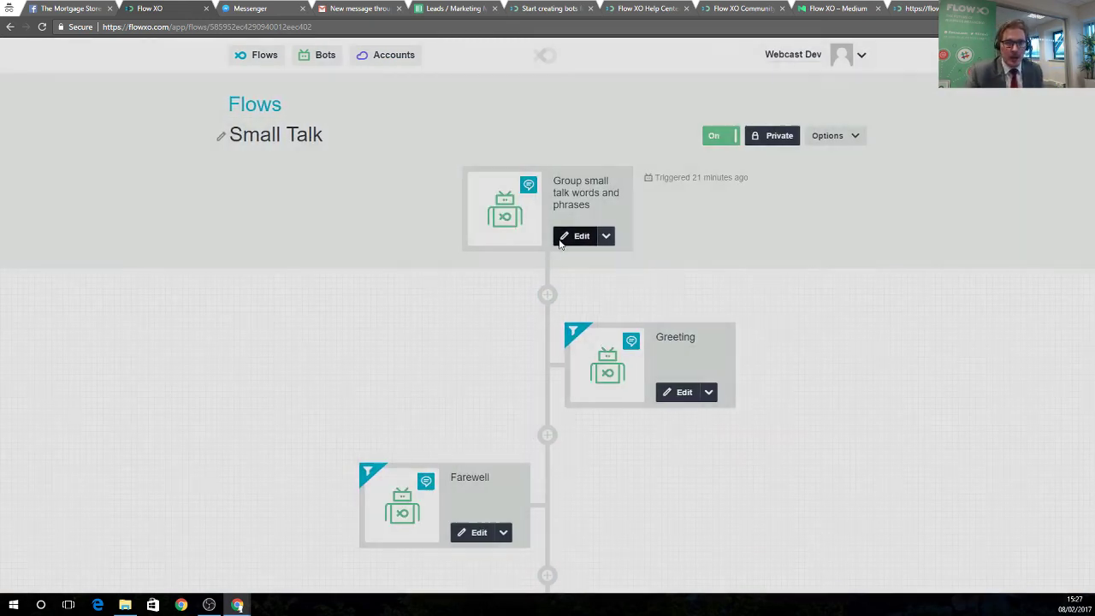
scroll(520, 285, down, 1)
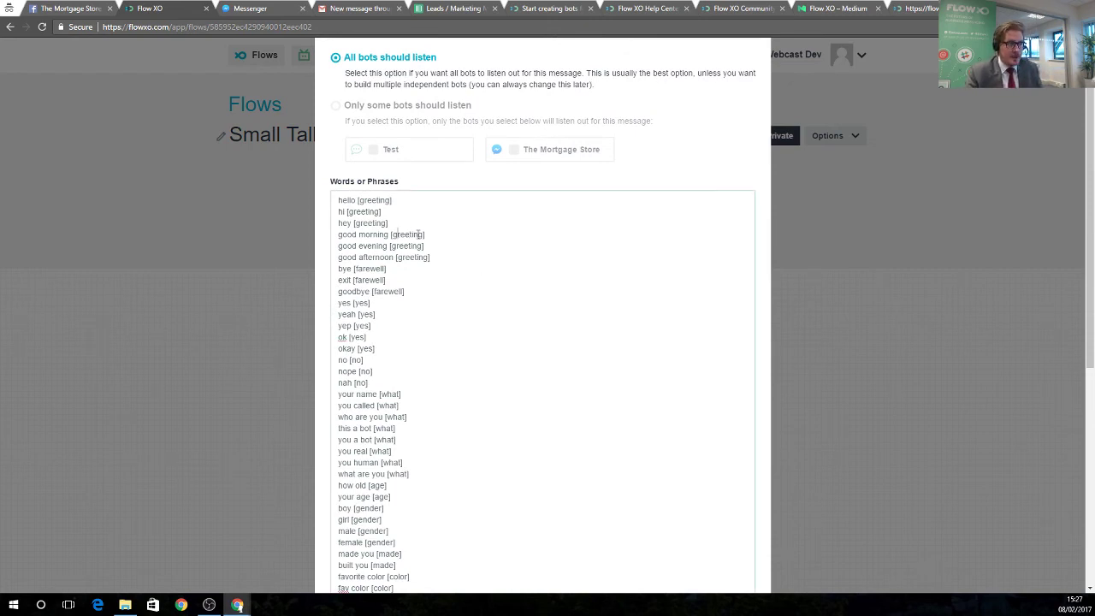
drag(398, 234, 422, 233)
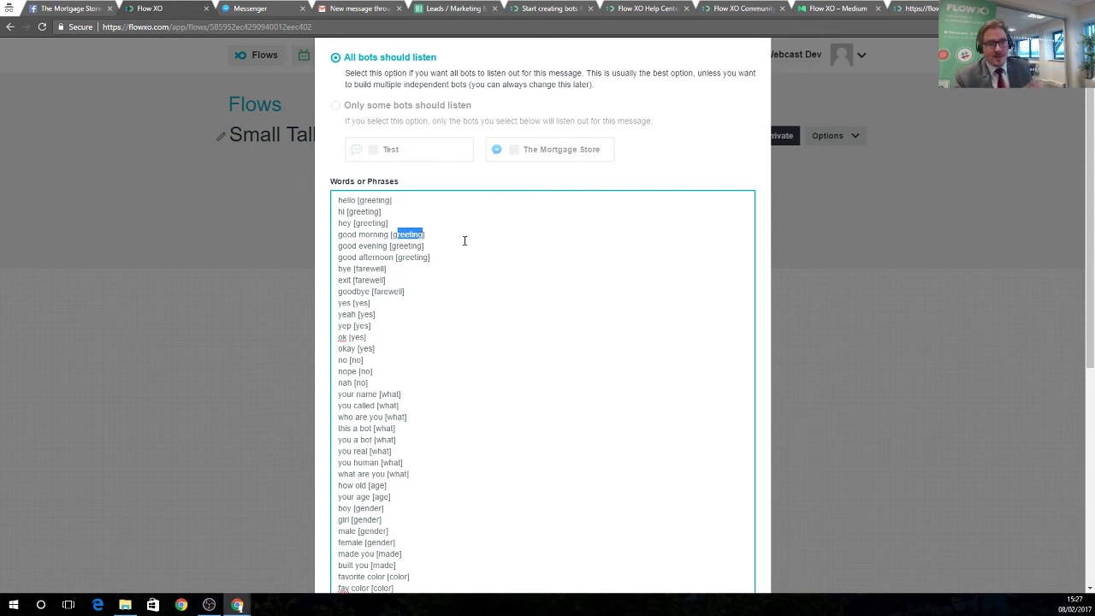
scroll(396, 220, down, 1)
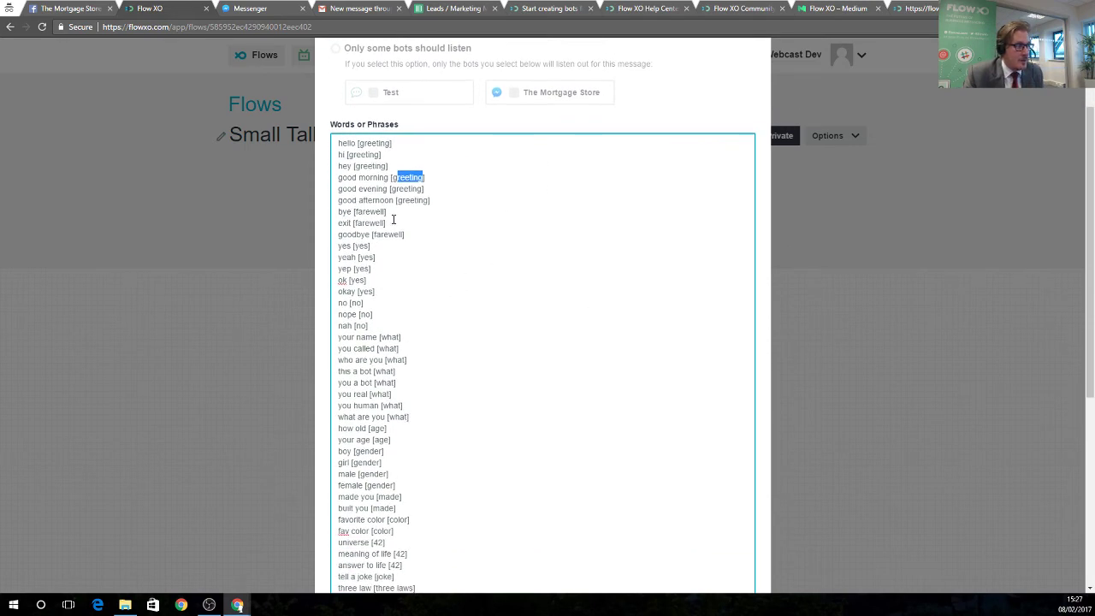
scroll(391, 215, up, 1)
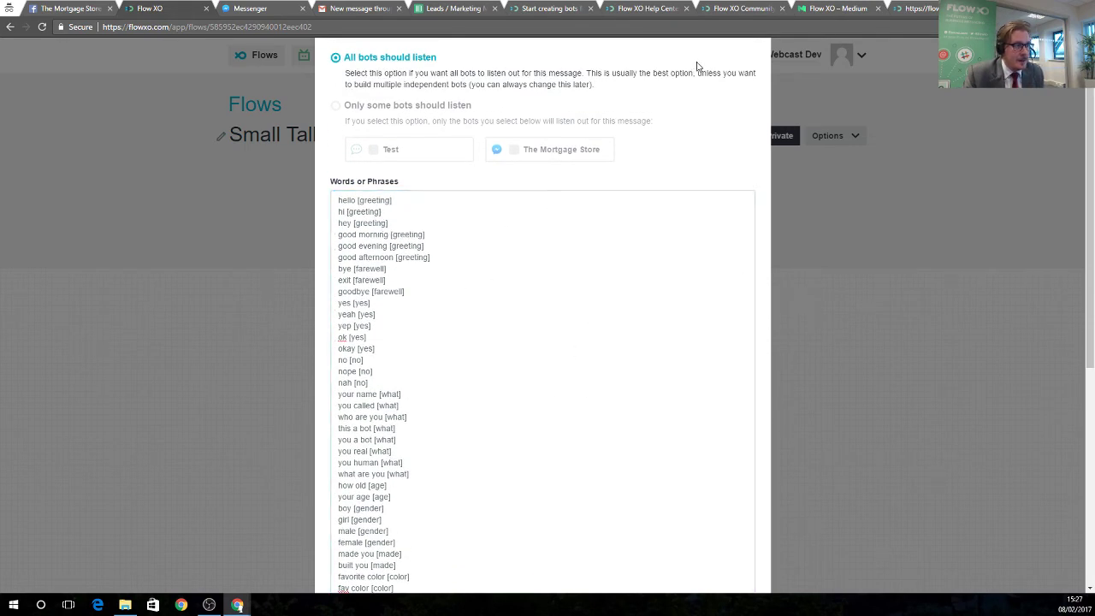
scroll(708, 128, up, 1)
click(754, 75)
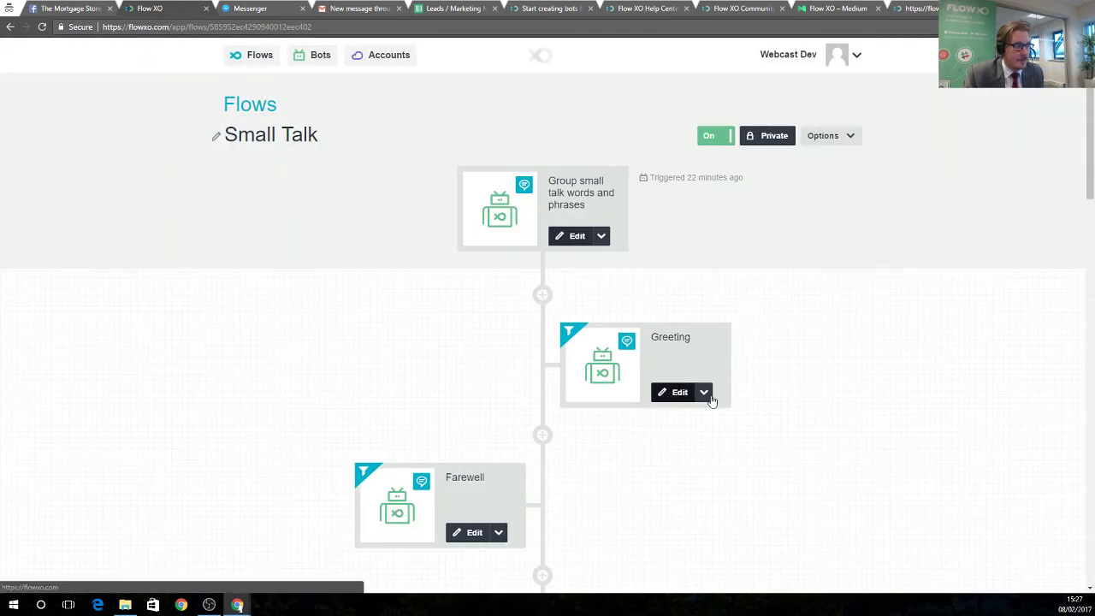
click(679, 392)
drag(343, 226, 586, 225)
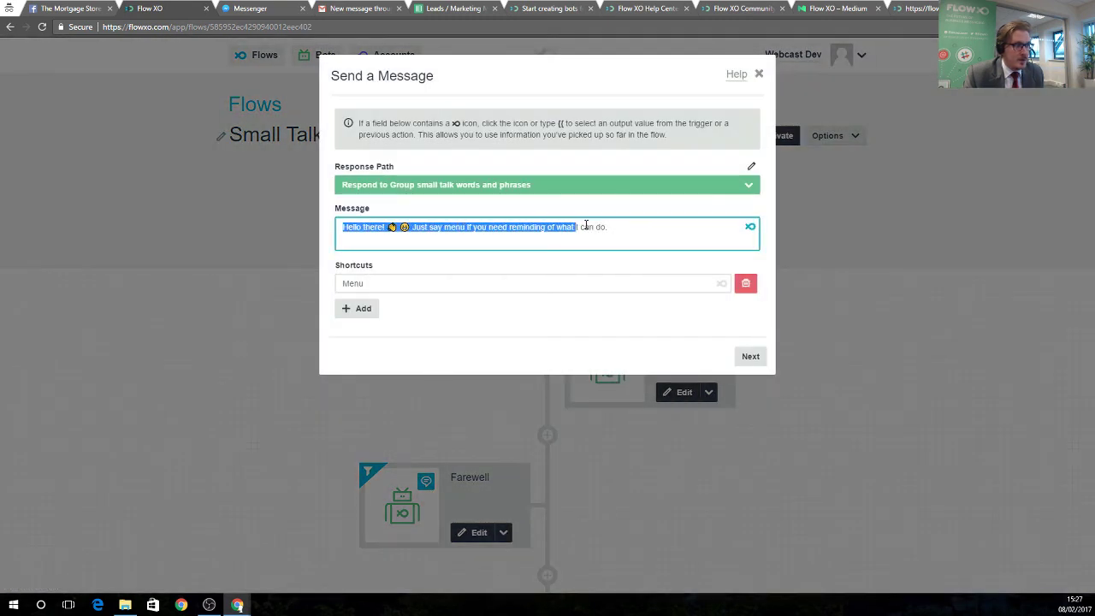
click(742, 356)
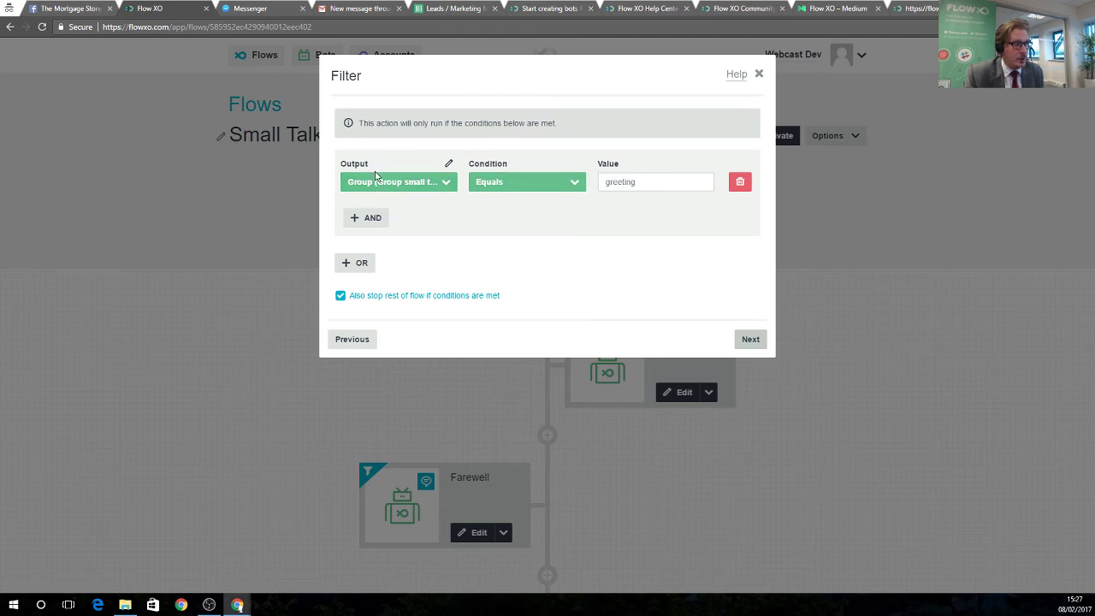
click(756, 347)
click(352, 238)
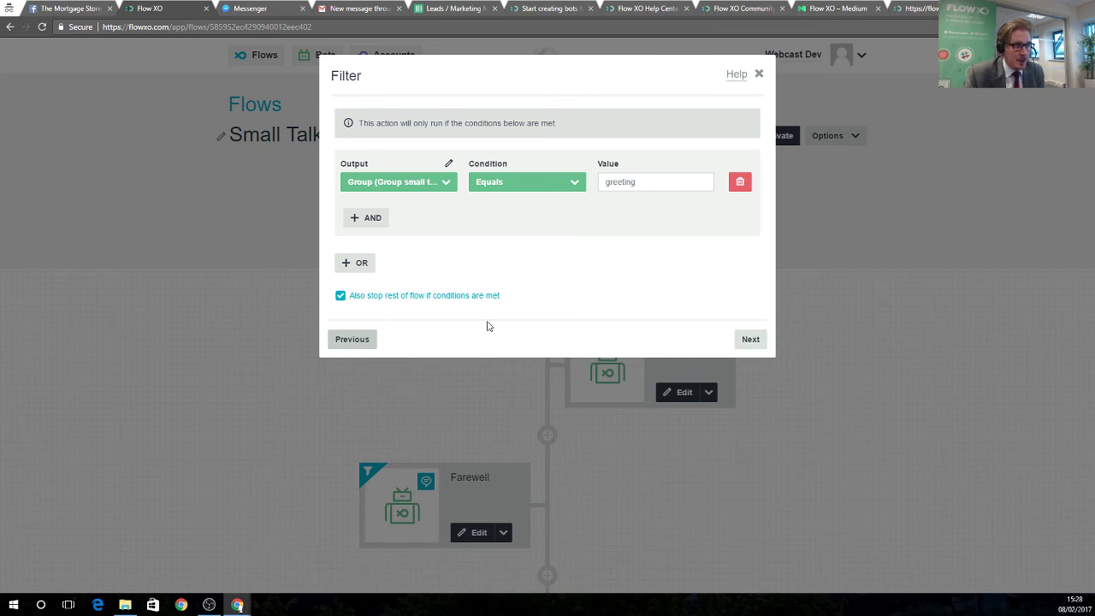
click(750, 340)
click(750, 236)
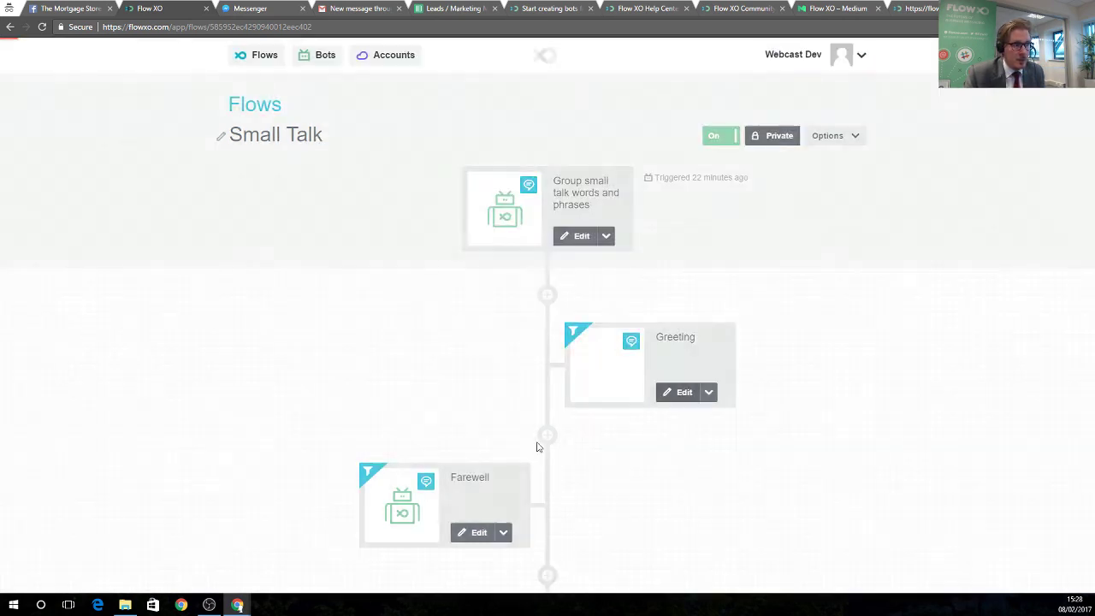
scroll(537, 446, down, 5)
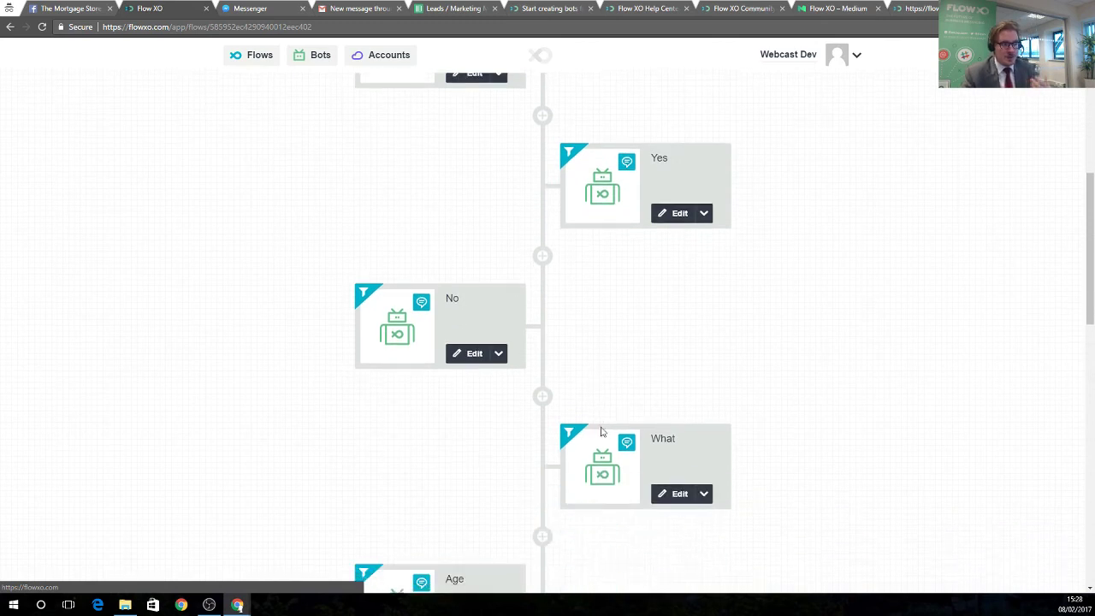
scroll(600, 432, down, 2)
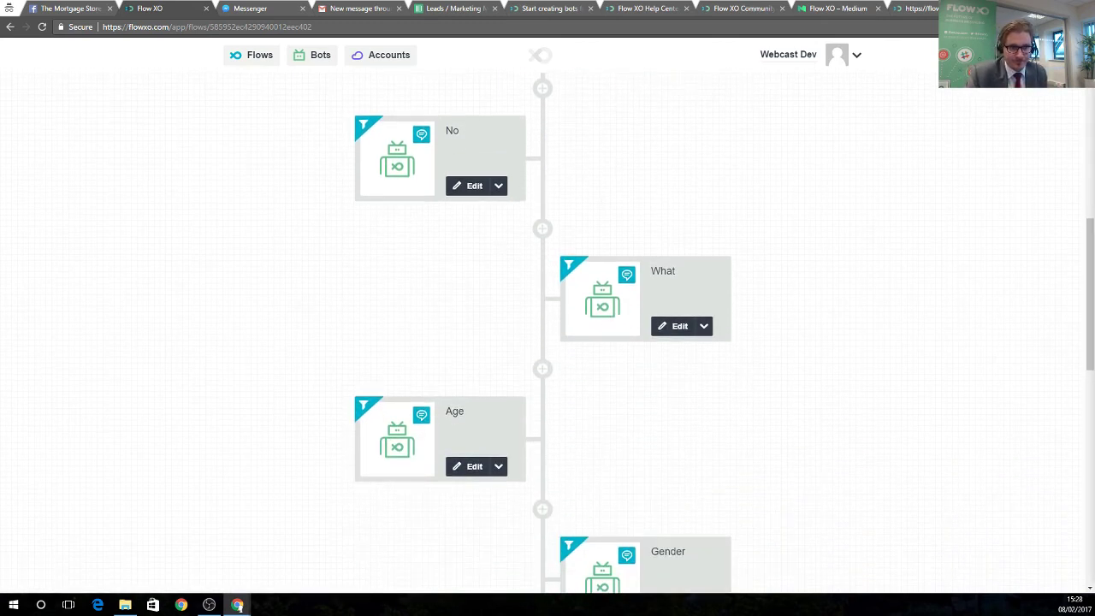
scroll(310, 114, up, 6)
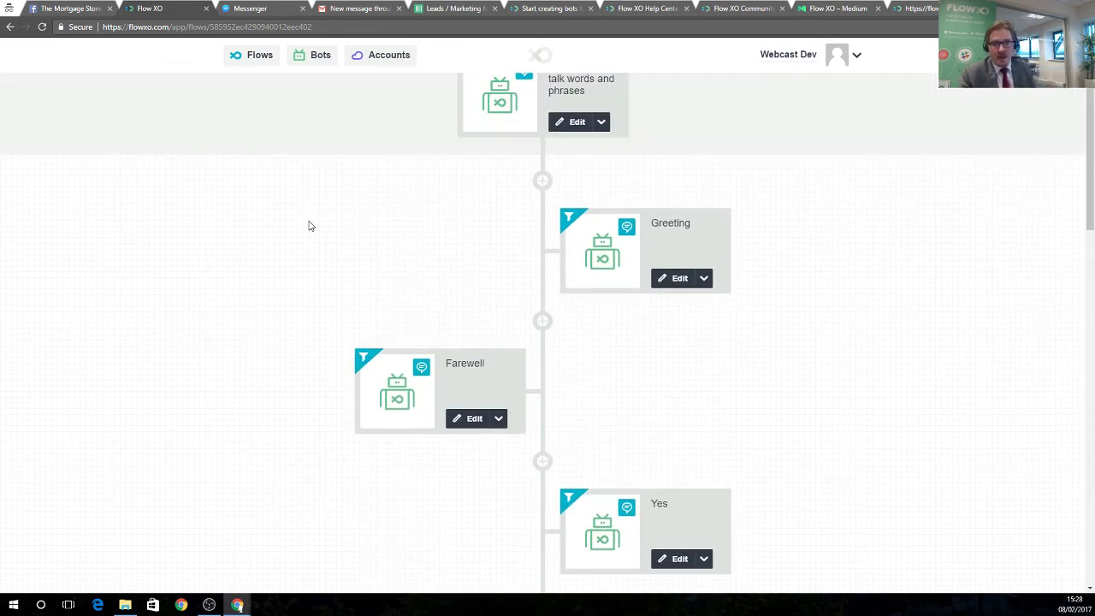
scroll(310, 226, up, 2)
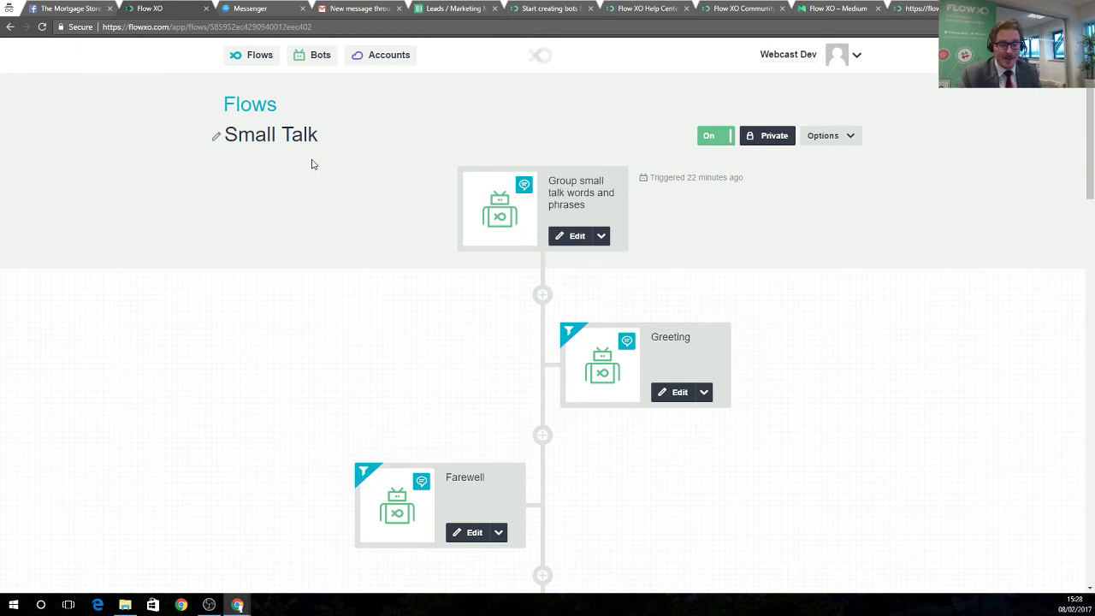
click(259, 56)
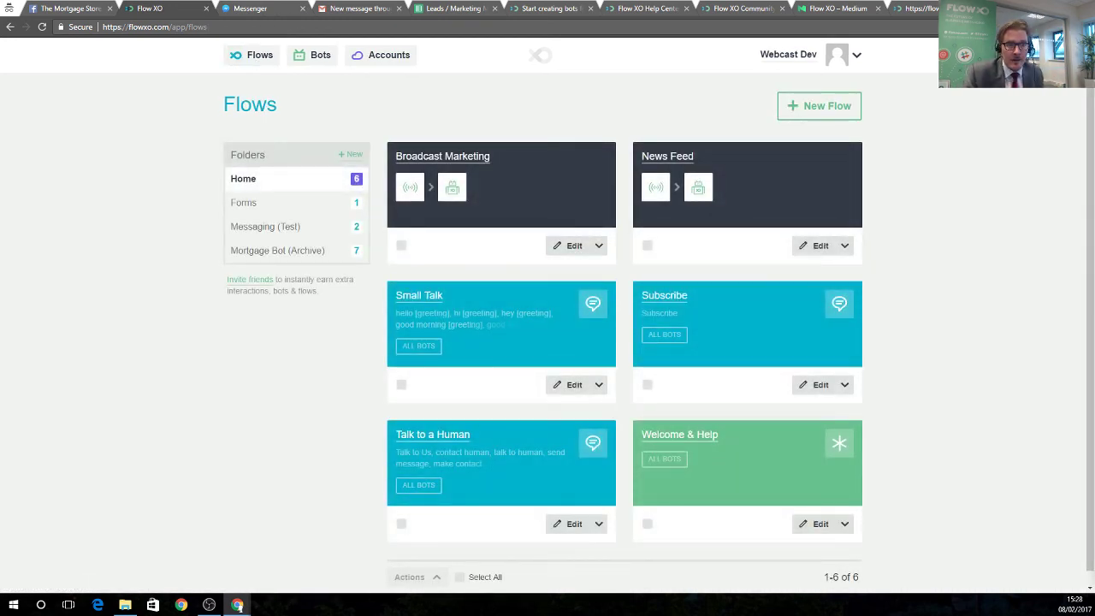
Deactivate the Test bot in the bots list.
click(318, 60)
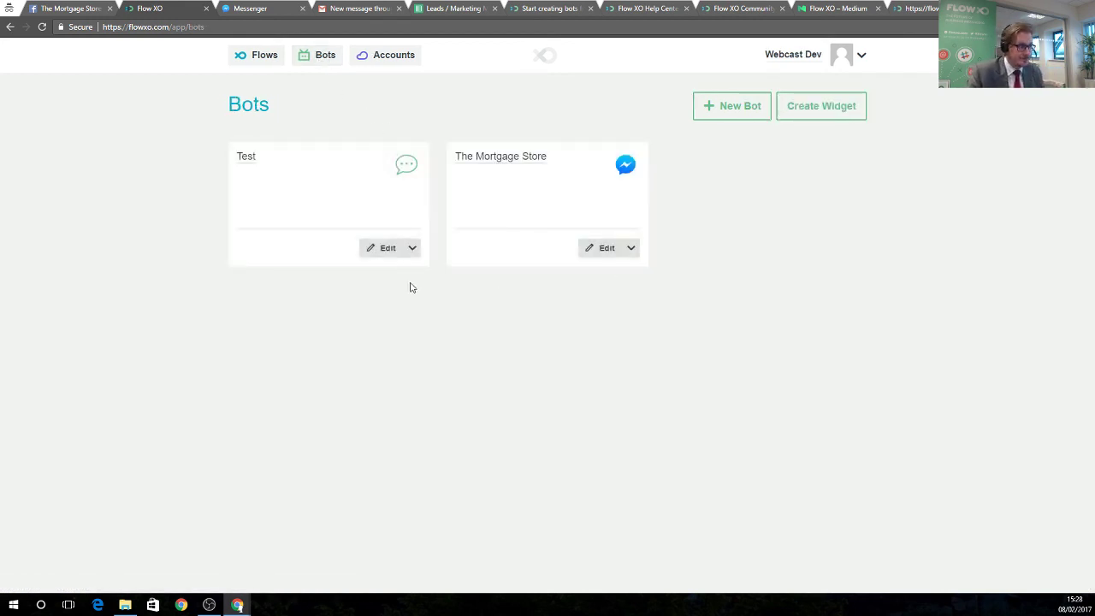
click(412, 249)
click(400, 281)
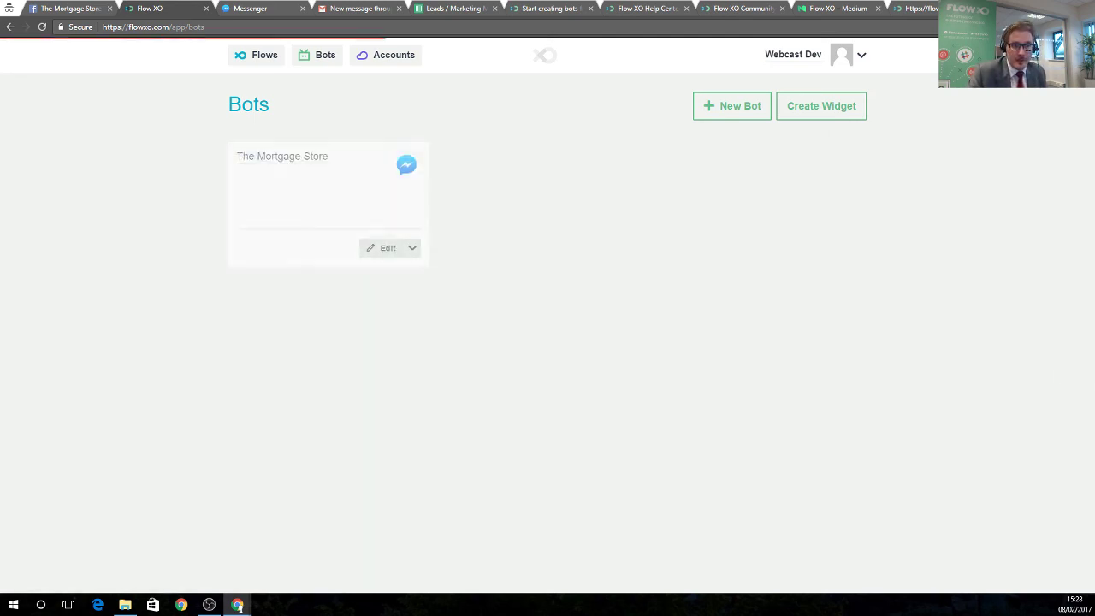
Generate the chat widget embed code for The Mortgage Store and try it in Messenger.
click(819, 115)
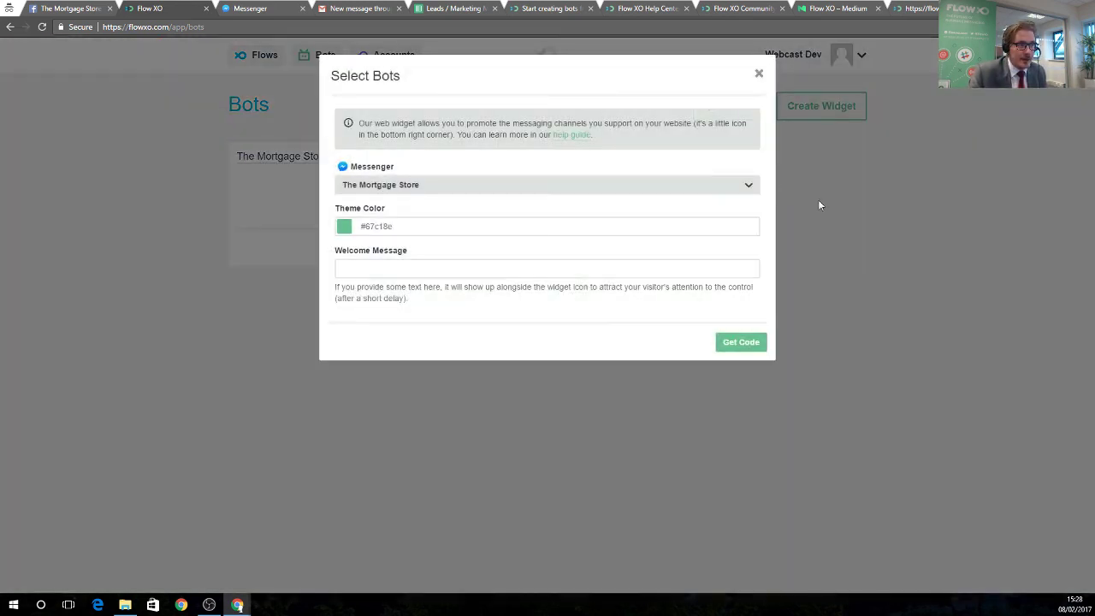
click(395, 189)
click(445, 232)
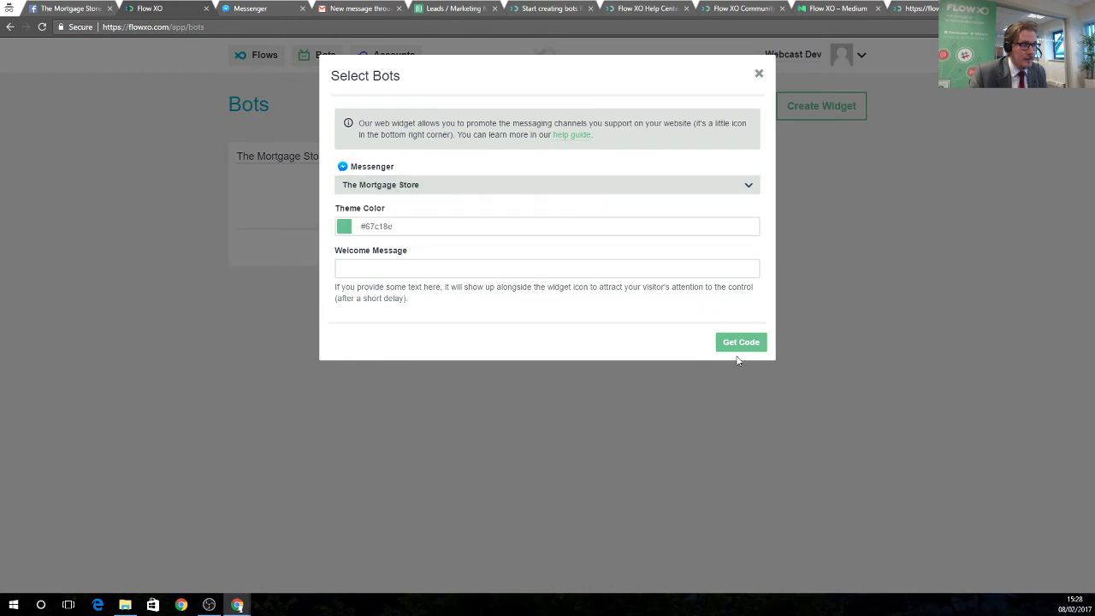
click(741, 342)
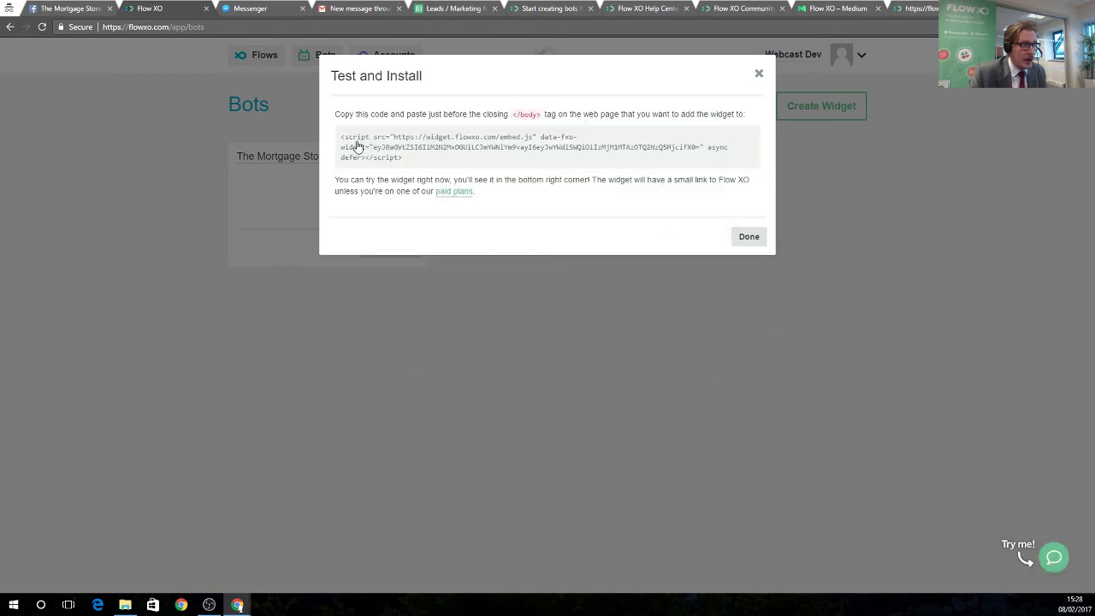
drag(341, 136, 419, 169)
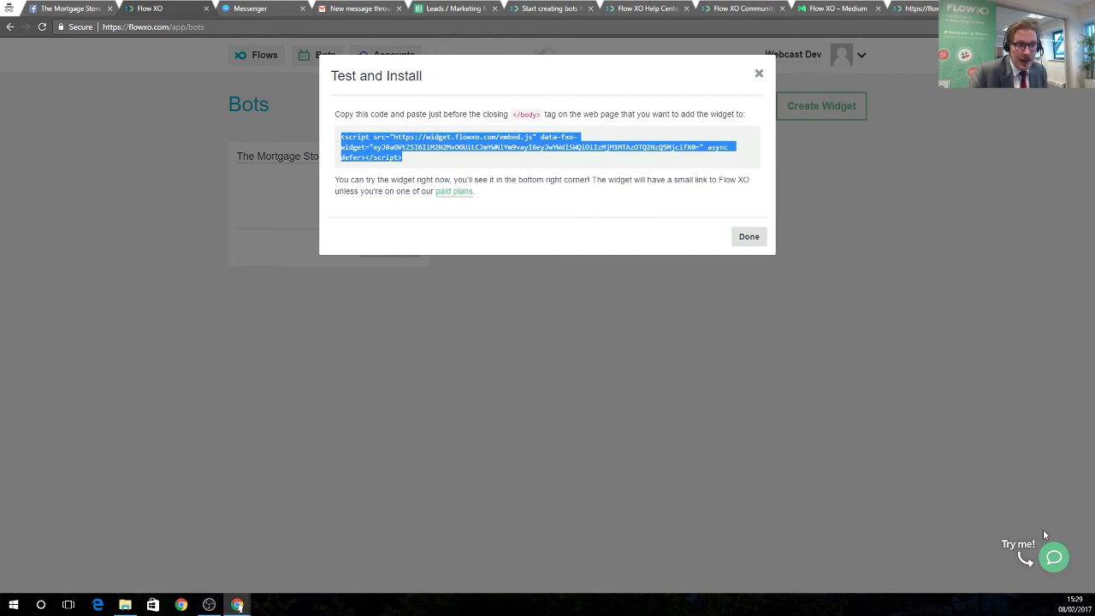
click(1054, 558)
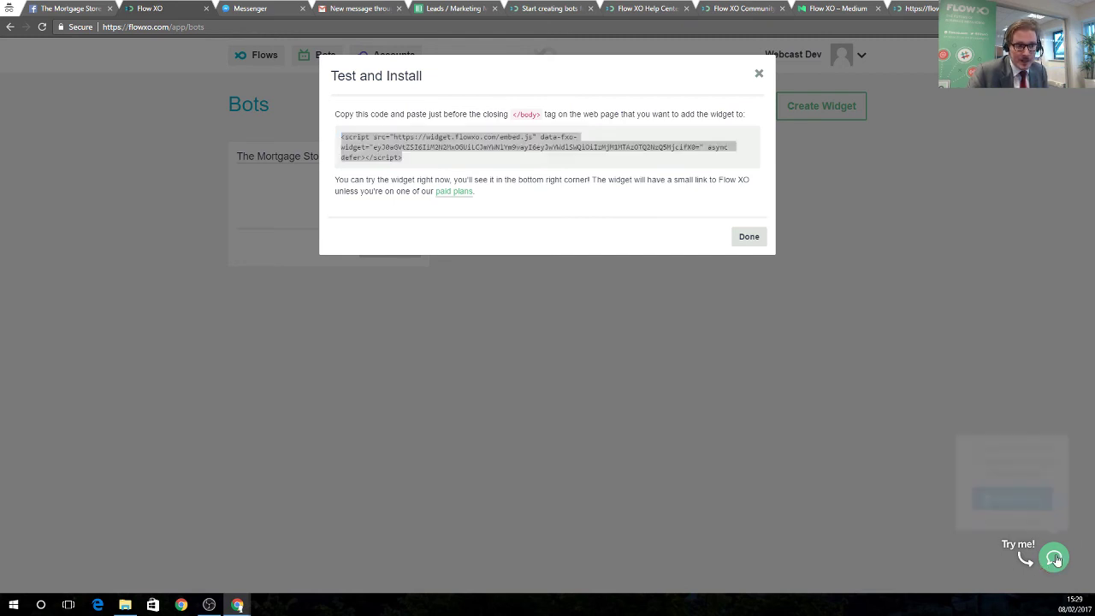
click(1017, 505)
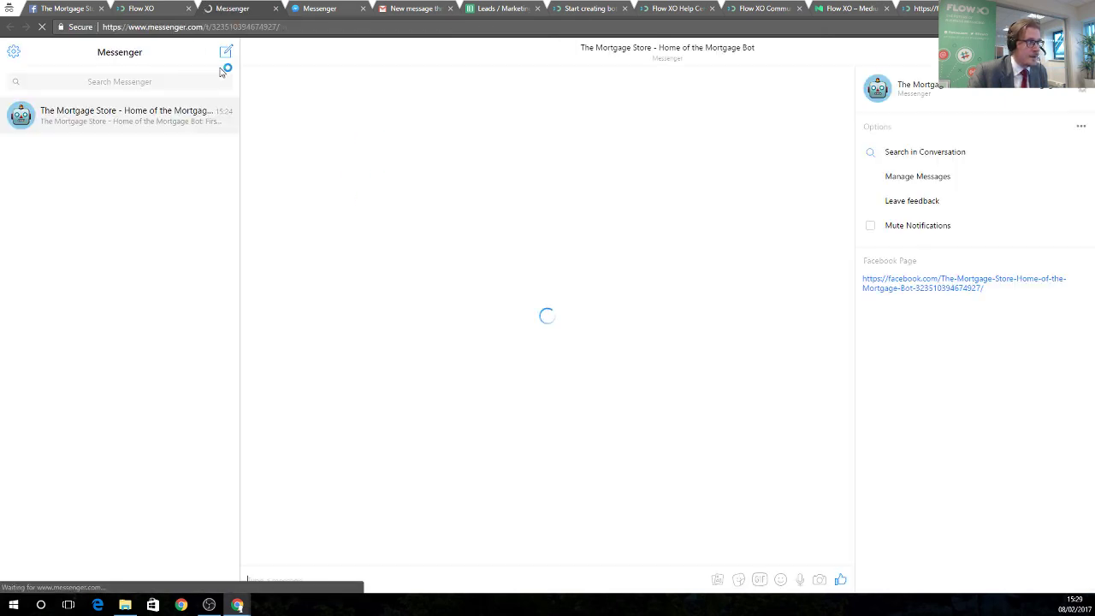
Close the duplicate Messenger tab and return to the Flow XO widget code.
click(272, 9)
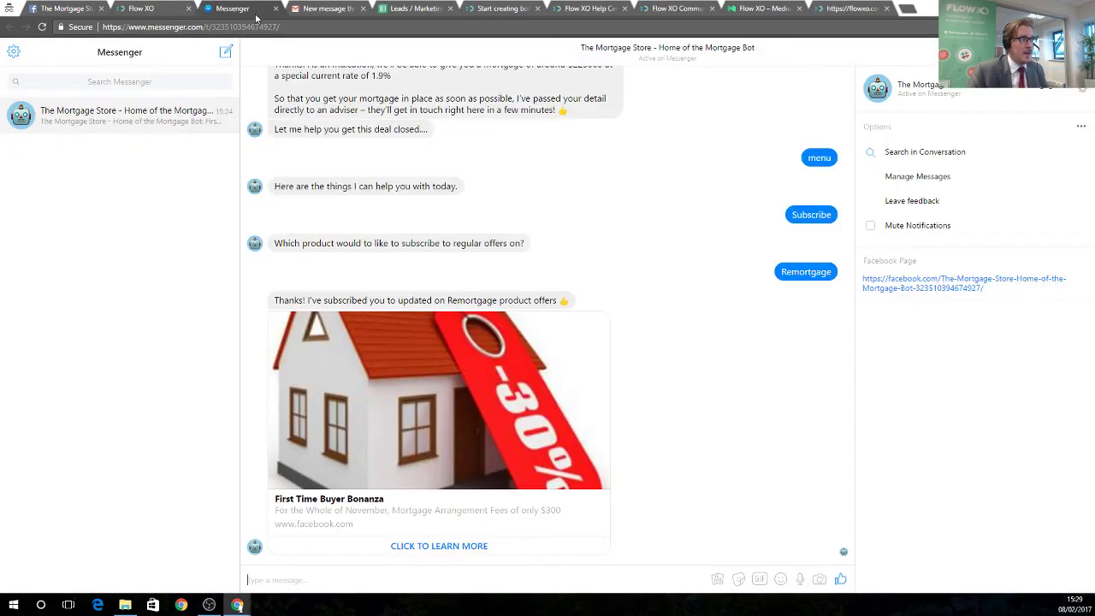
click(162, 8)
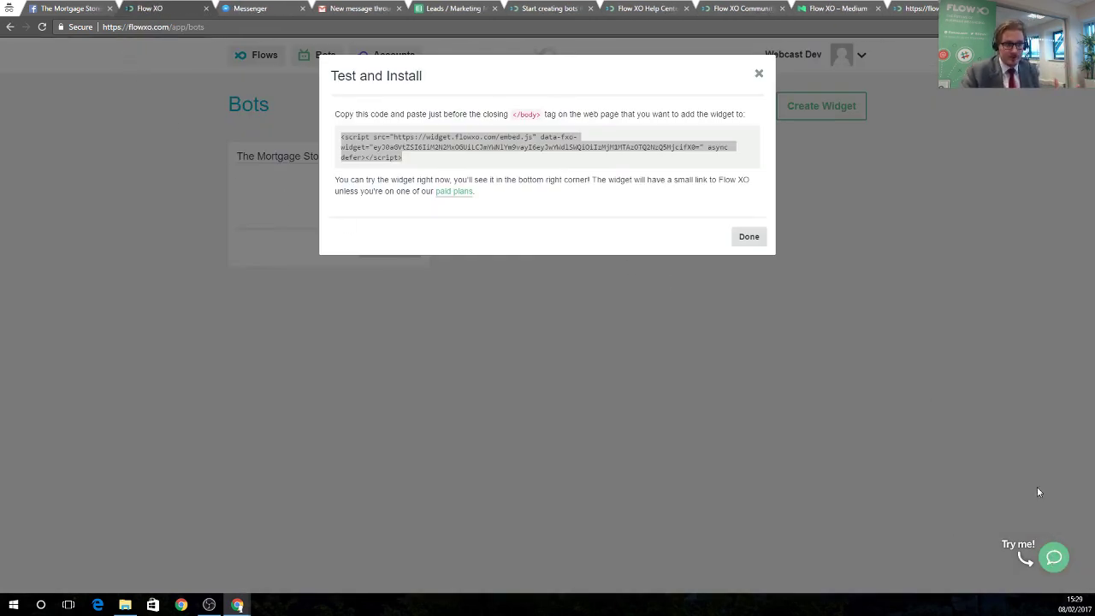
Create a new Web (Beta) bot named 'The Mortgage Bot'.
click(758, 73)
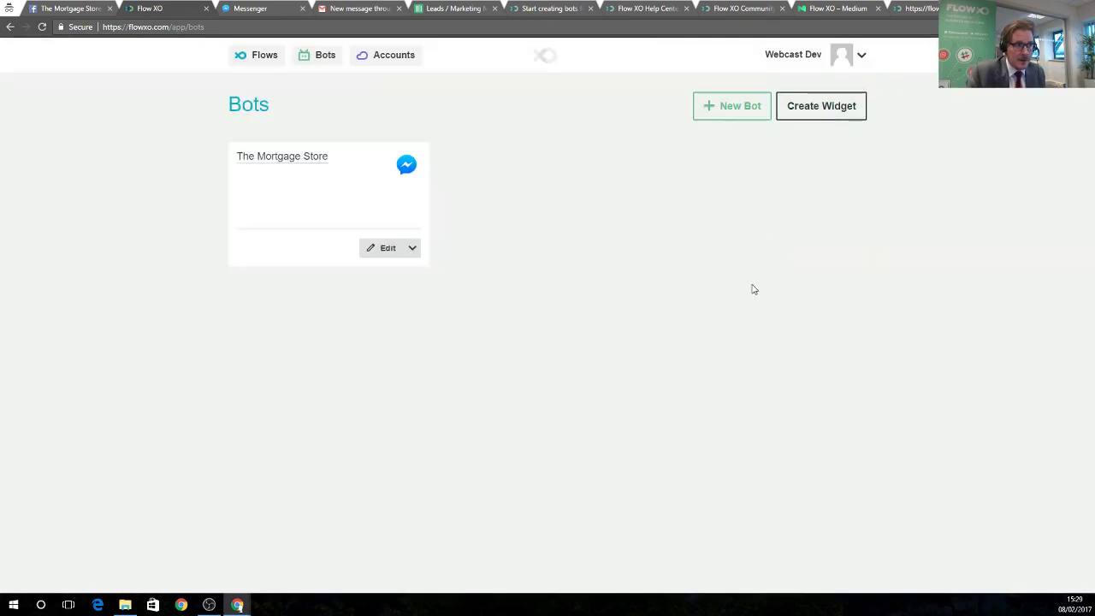
click(726, 110)
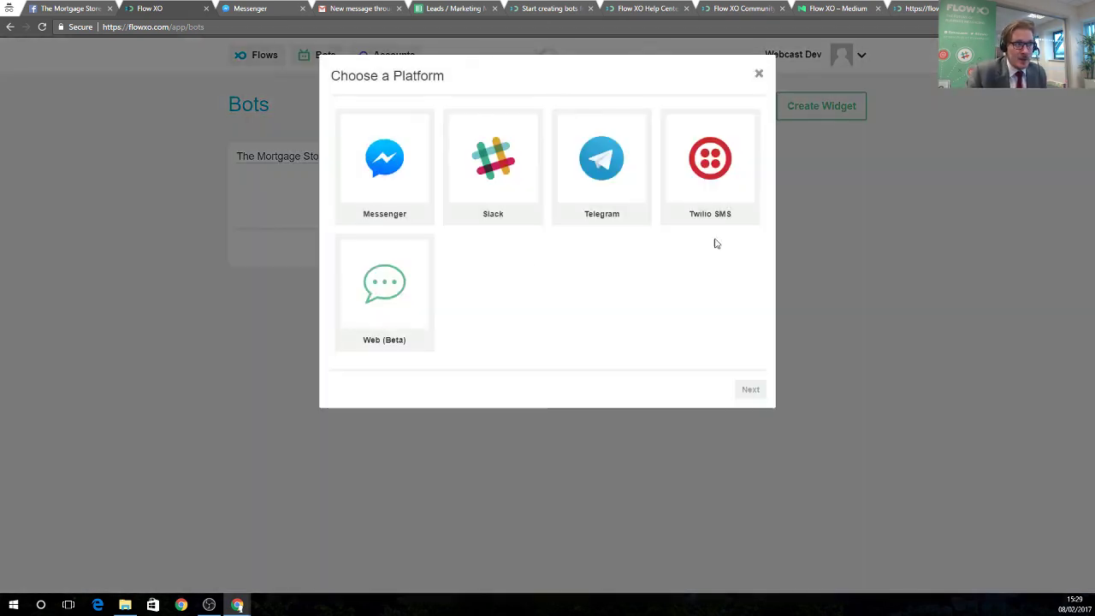
click(393, 298)
click(479, 183)
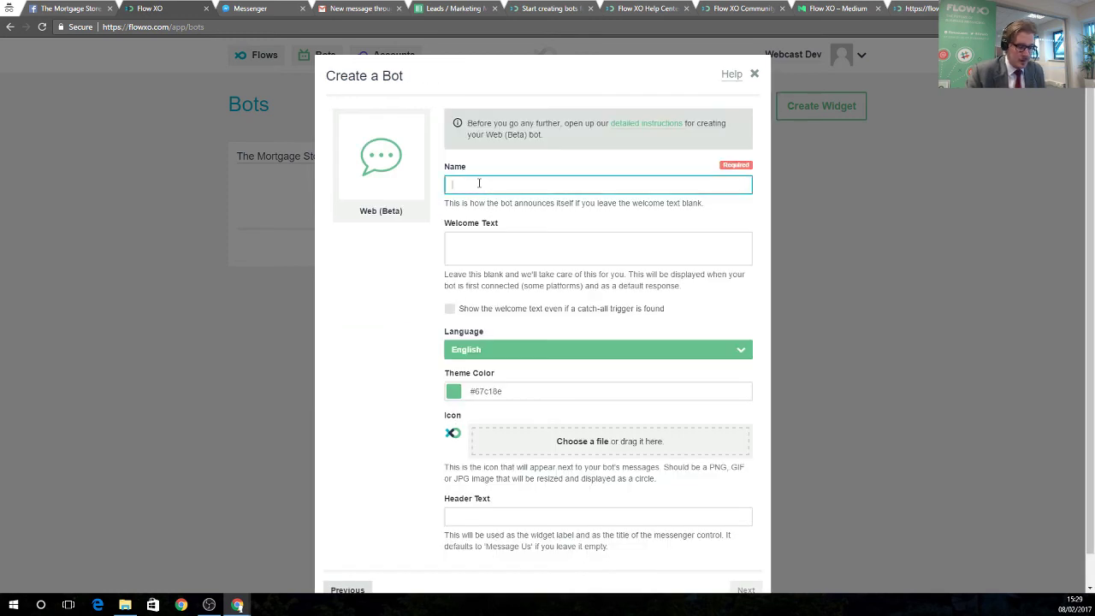
text(The Mortgage Bot)
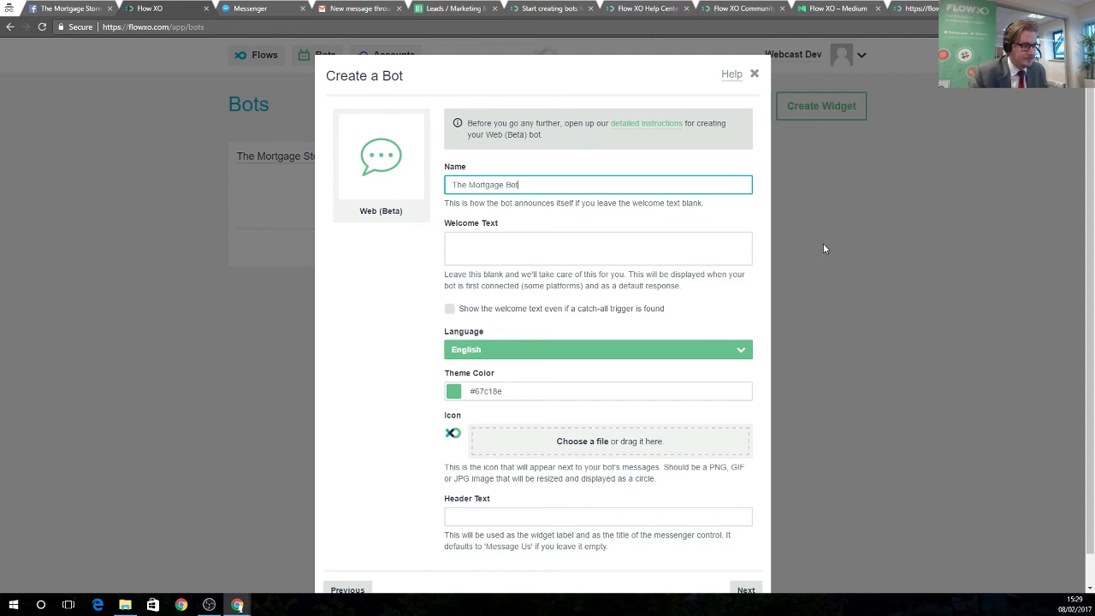
scroll(823, 249, down, 1)
key(Return)
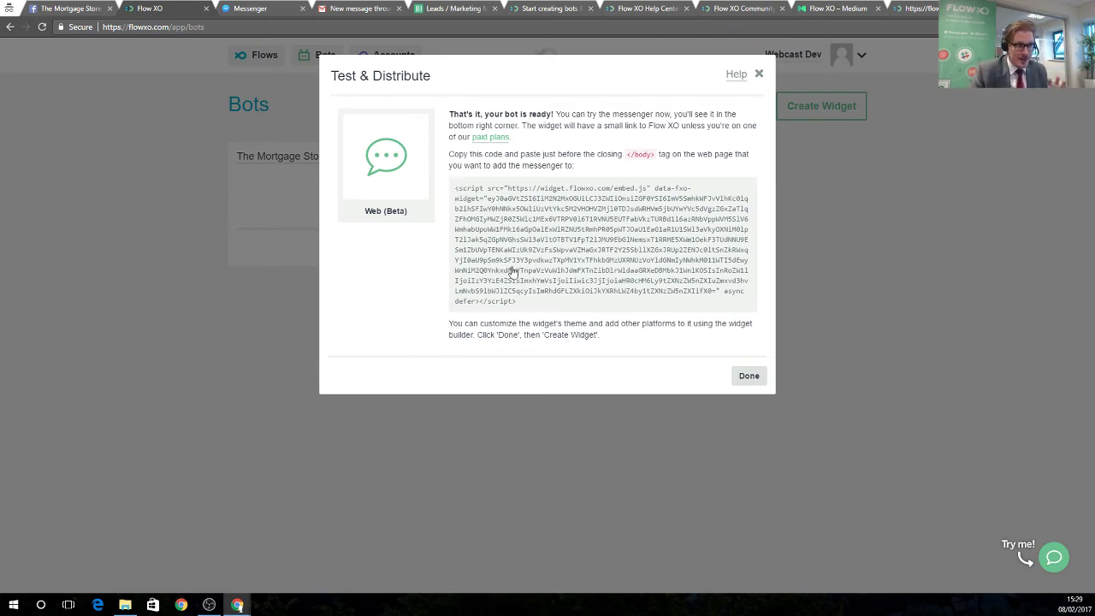
Select the new bot's embed script, try its chat widget, and finish the setup.
drag(453, 188, 582, 310)
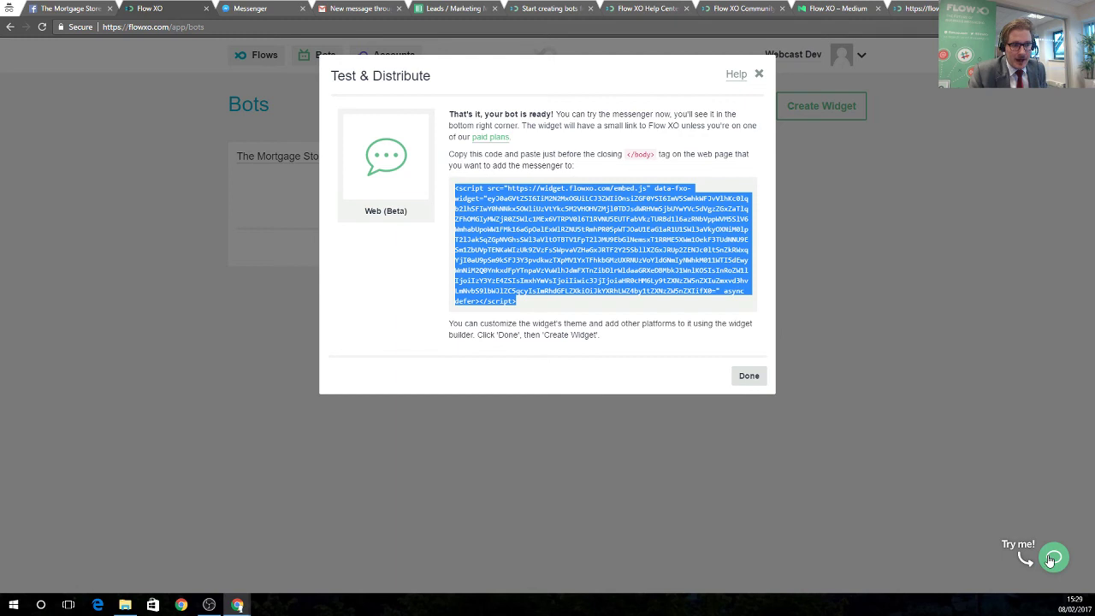
click(1052, 560)
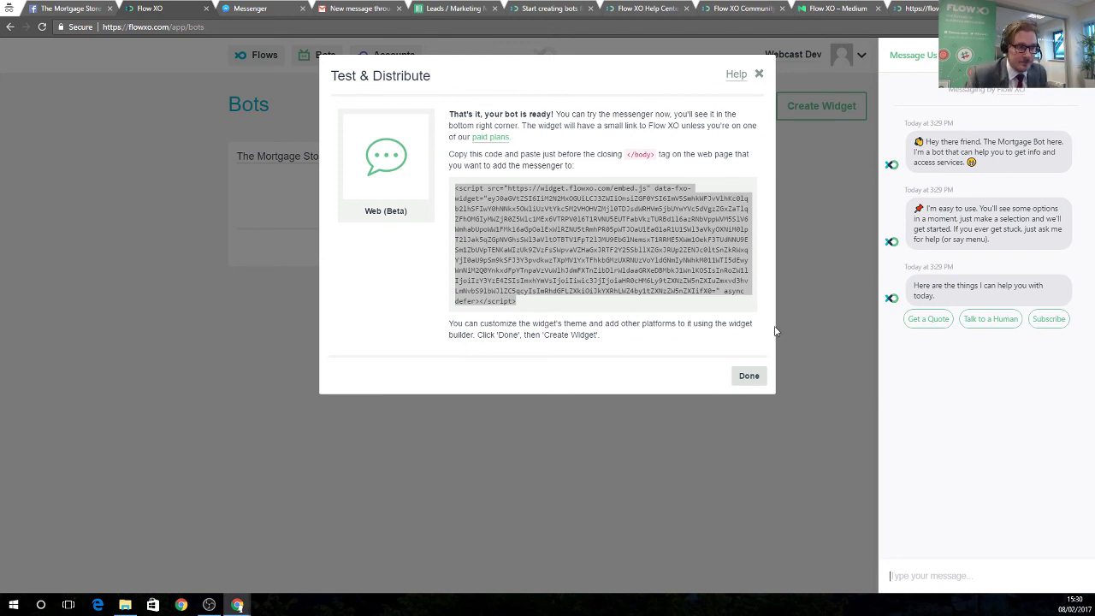
click(749, 375)
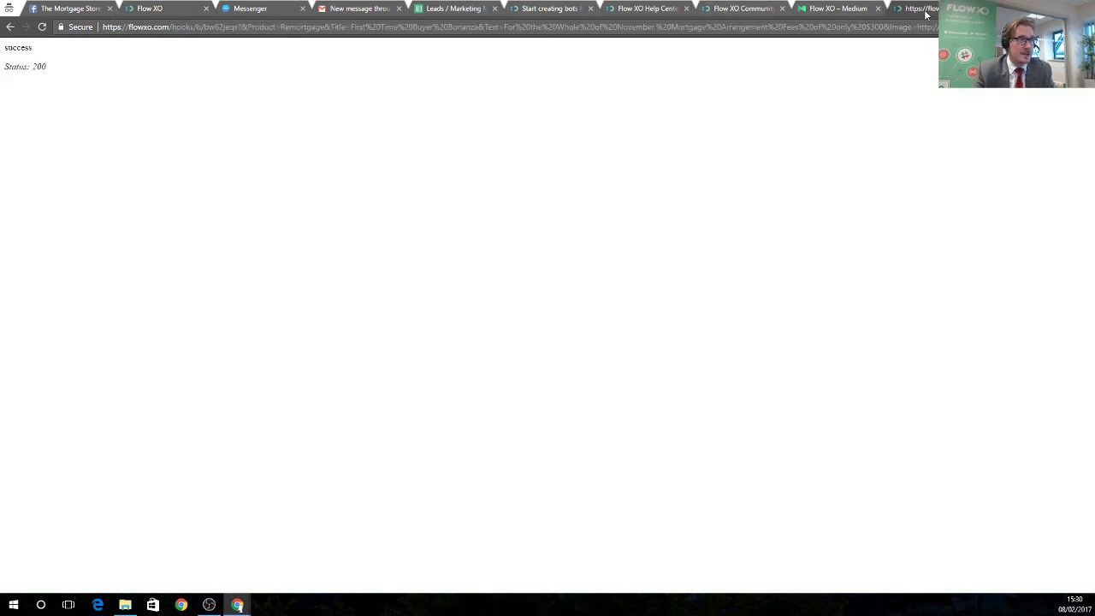
Search Google for 'flow xo pricing' in a new tab and open the Flow XO pricing page.
click(928, 10)
key(ctrl+t)
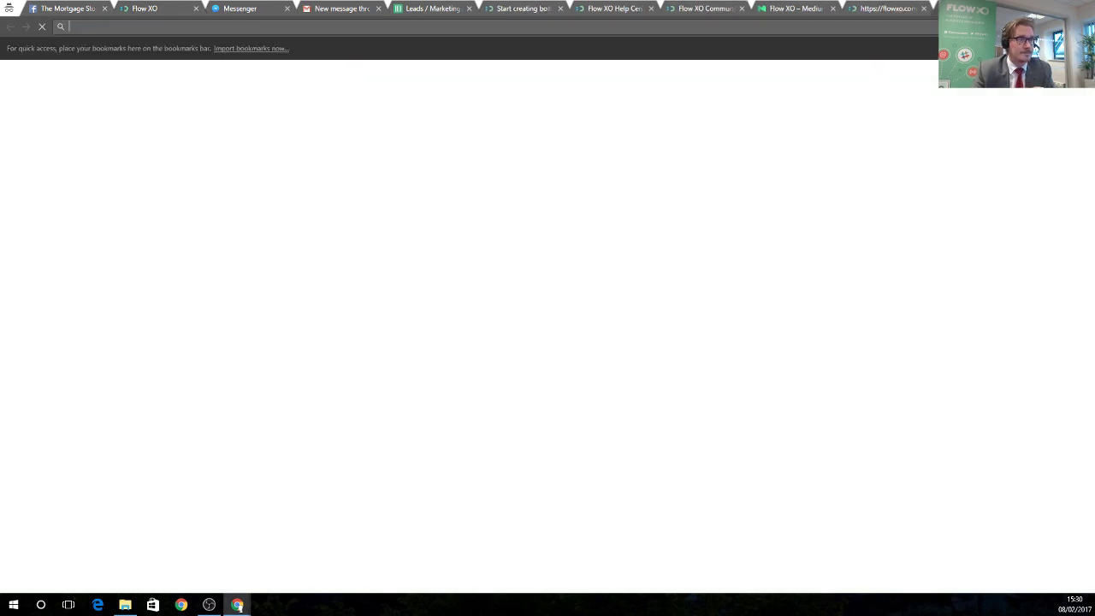
text(flow xo pricing)
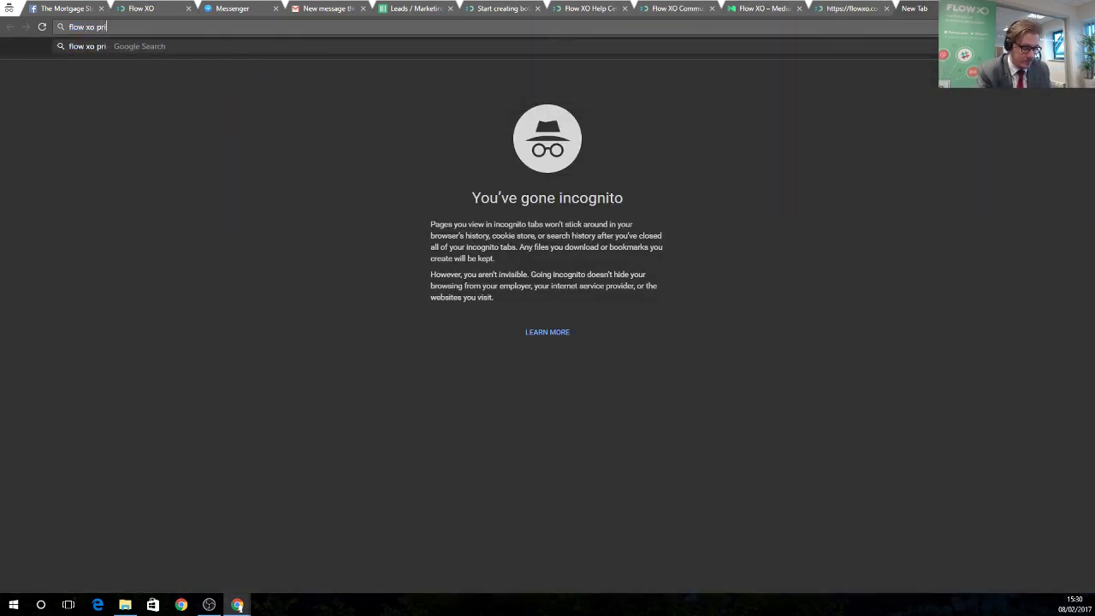
key(Return)
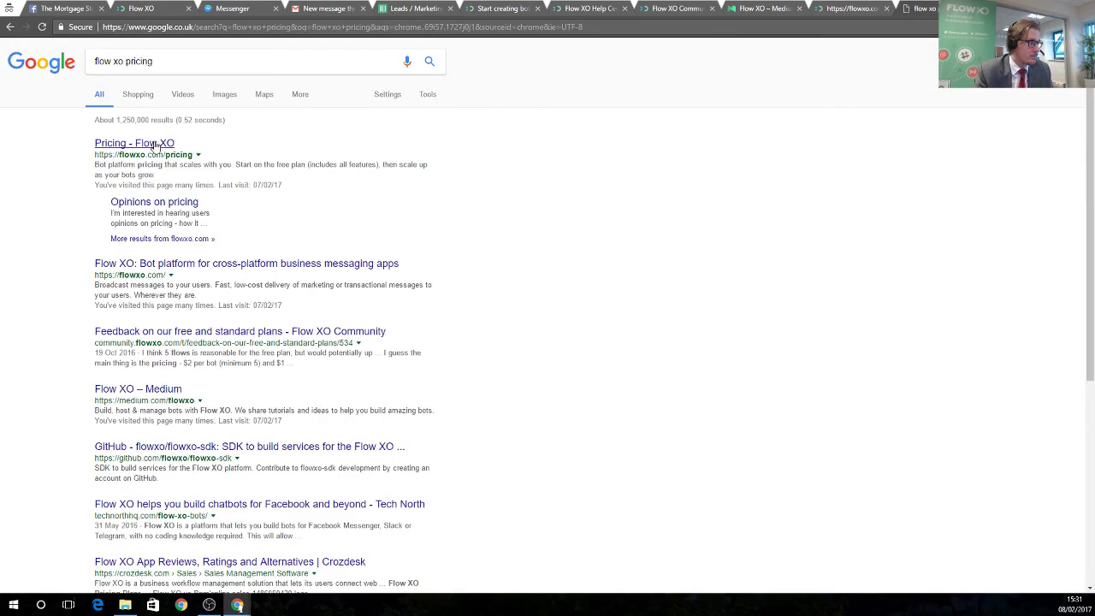
click(156, 142)
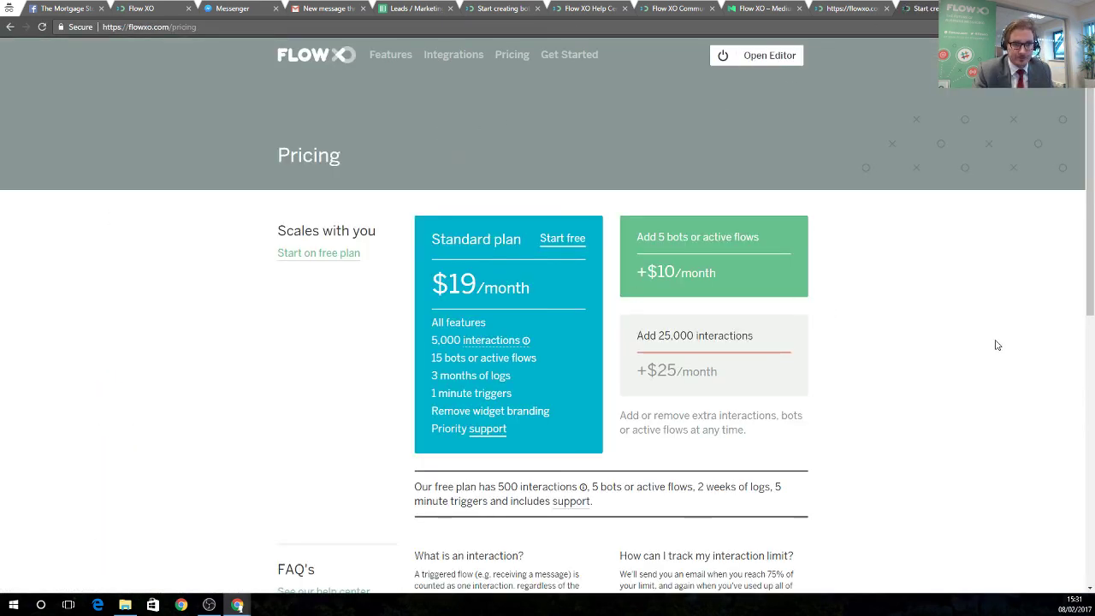
scroll(762, 378, down, 1)
scroll(816, 399, up, 1)
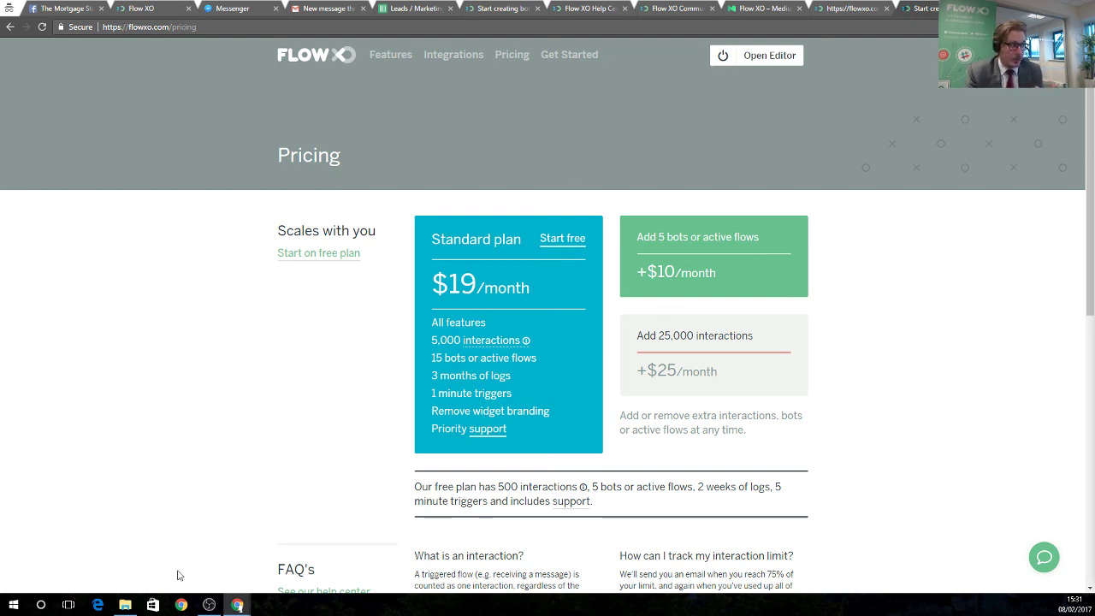
Display the Coupon Code slide in the webcast presentation, then return to the pricing page.
mouse_move(237, 604)
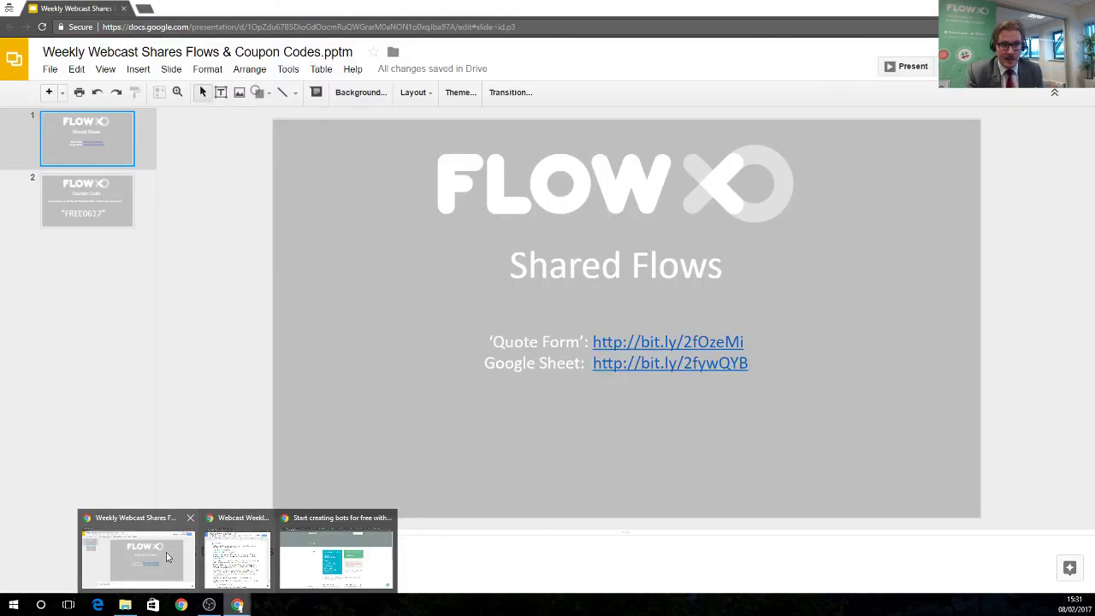
click(166, 551)
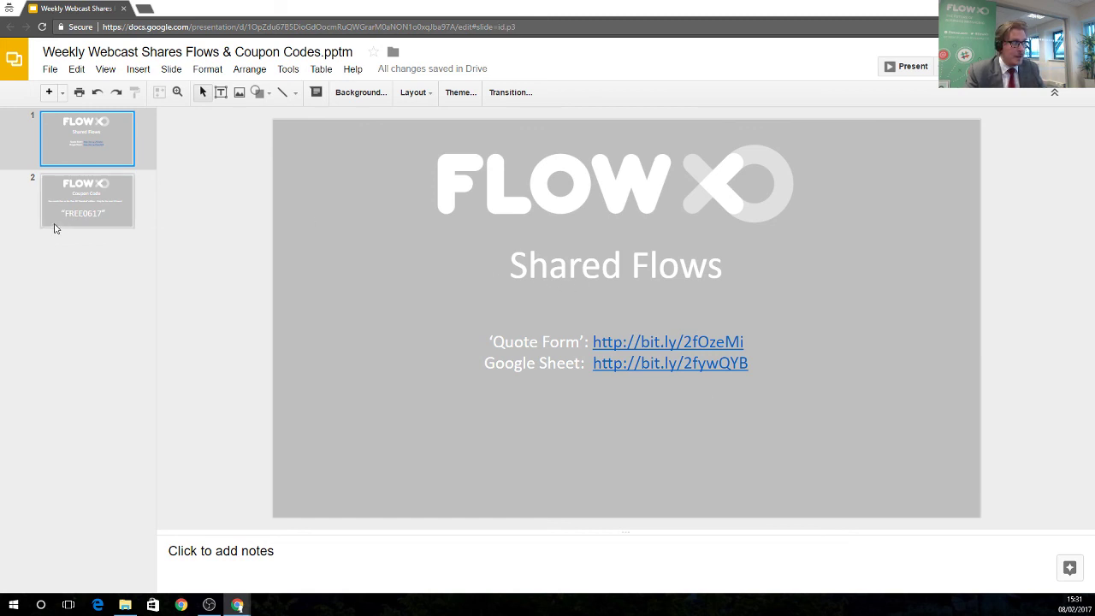
click(87, 210)
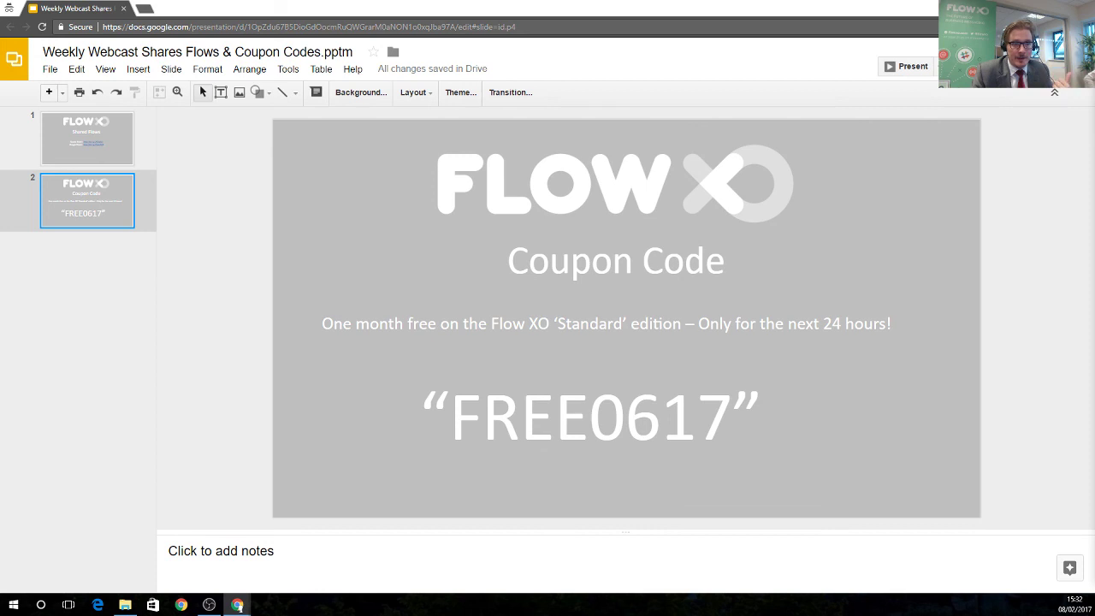
key(alt+Tab)
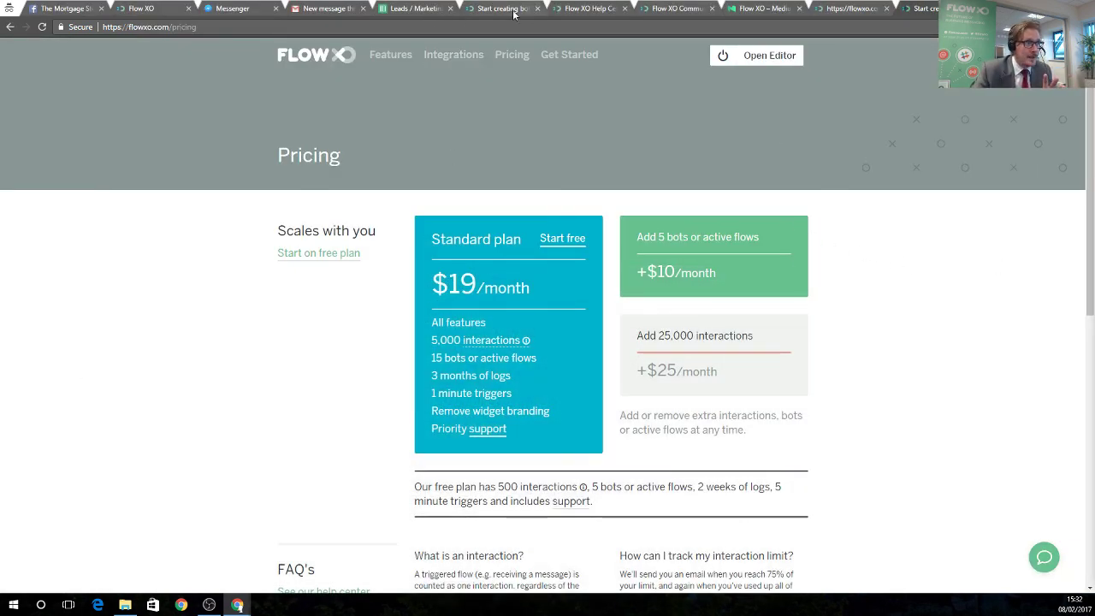
Browse the Flow XO Help Center and Community tabs, ending on the Flow XO Medium blog.
click(578, 9)
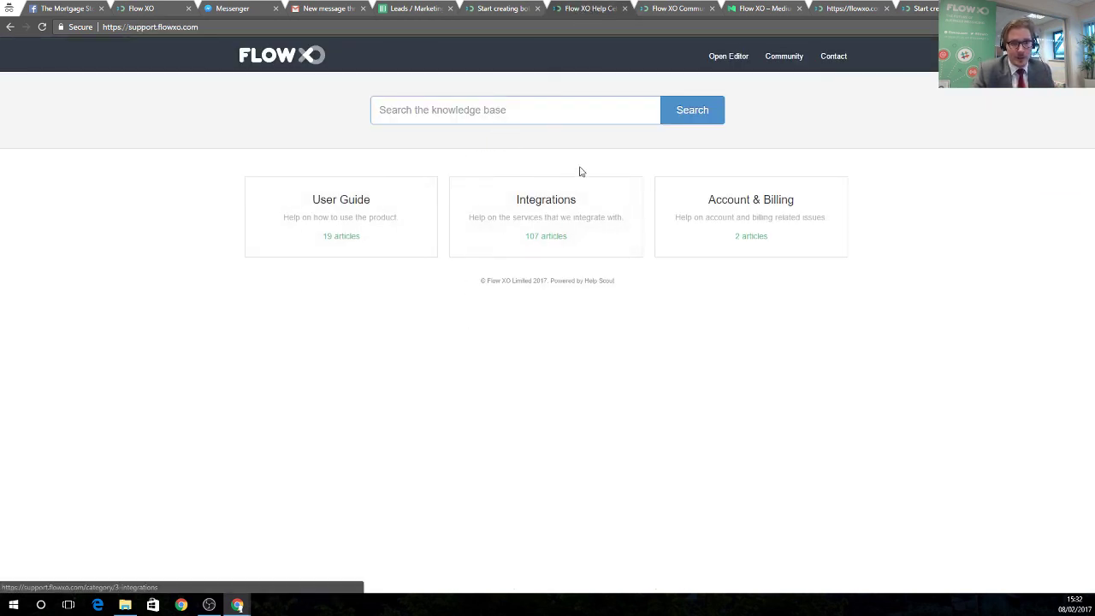
click(679, 8)
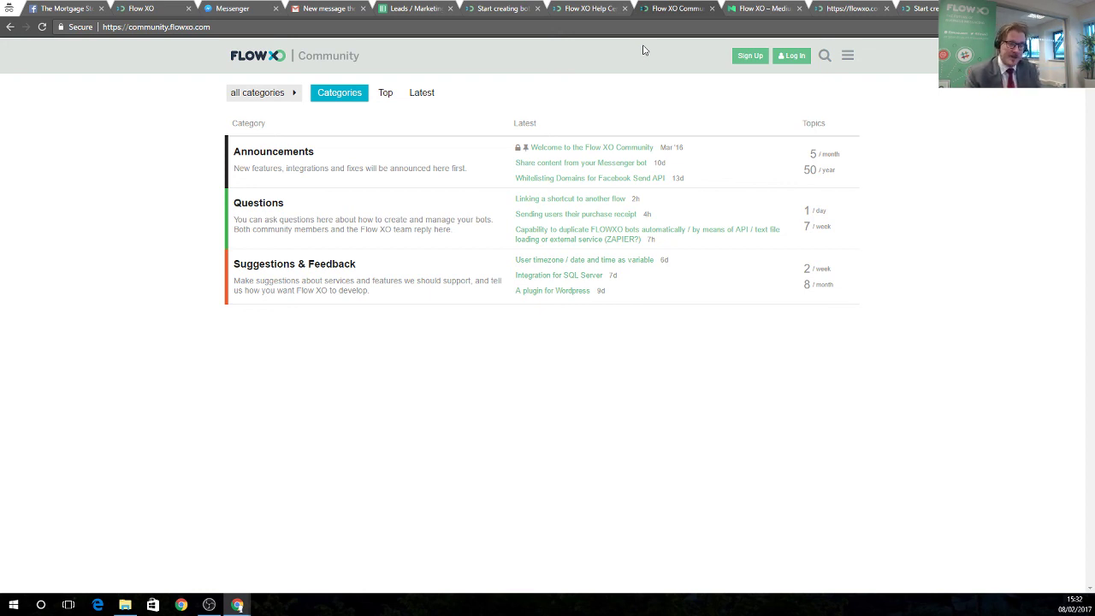
click(741, 10)
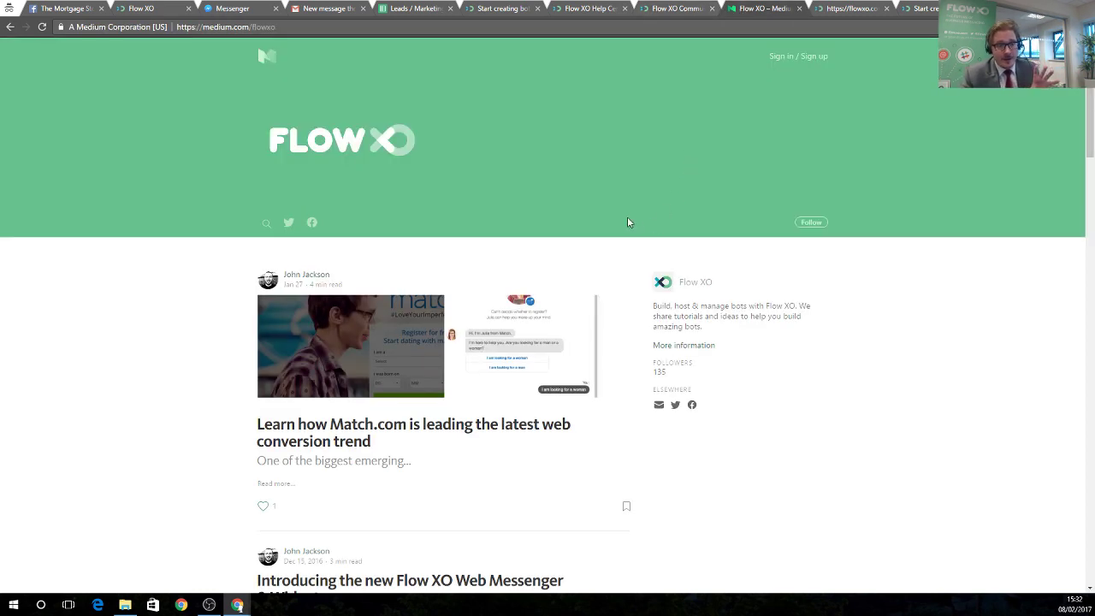